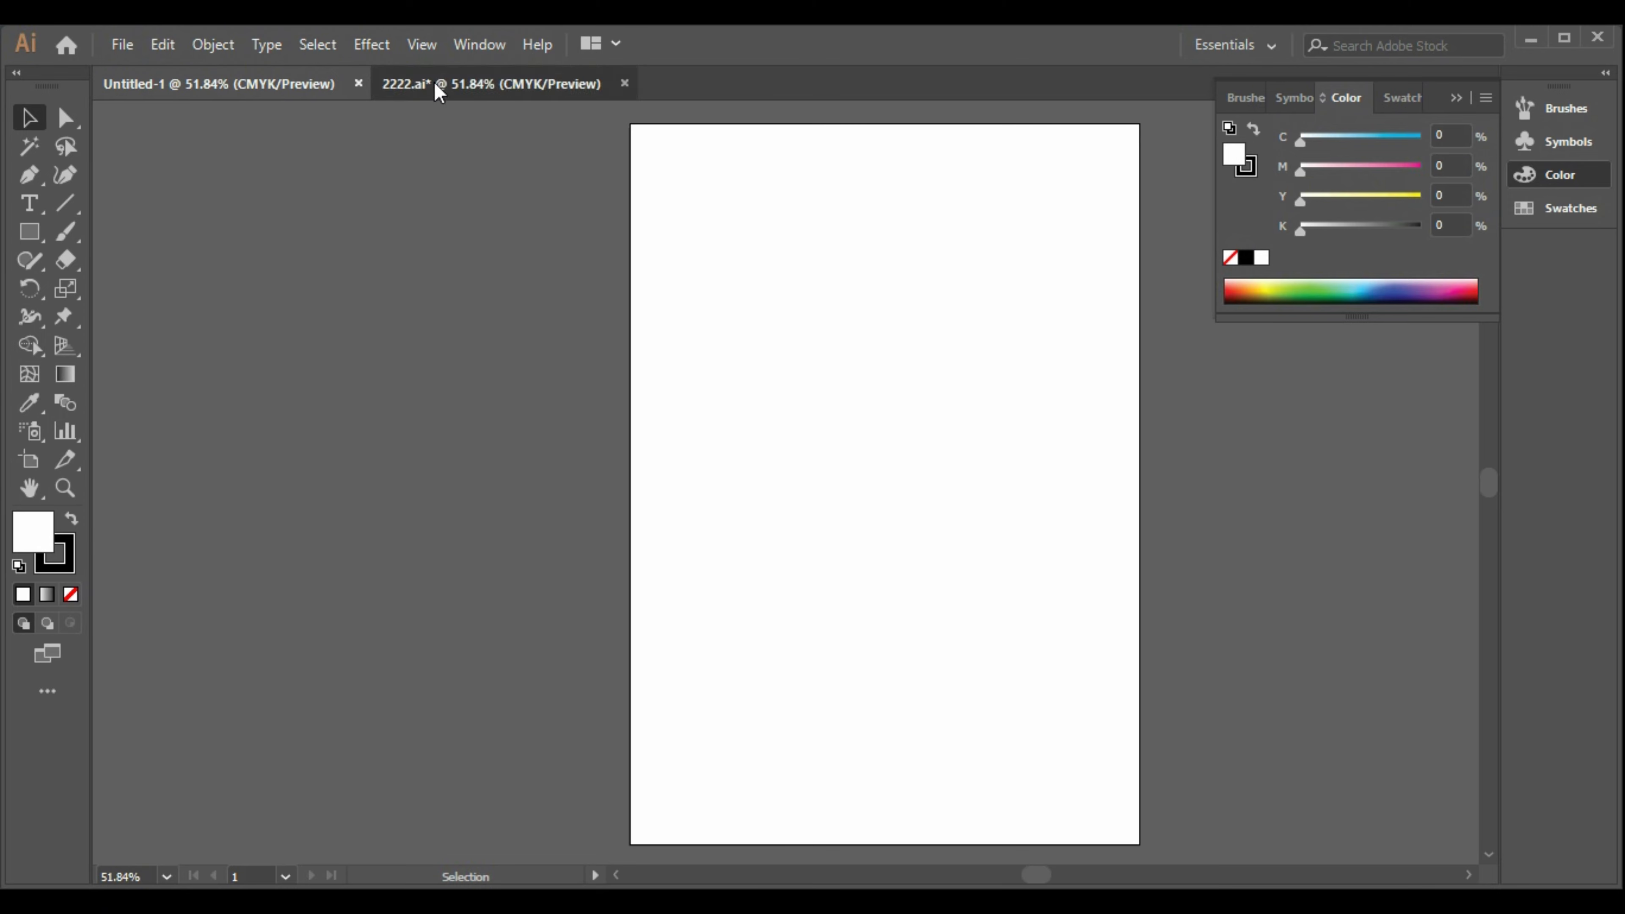
- Copy the fashion figure from 2222.ai into the Untitled-1 document and deselect it
left_click(439, 84)
left_click(834, 472)
left_click(272, 83)
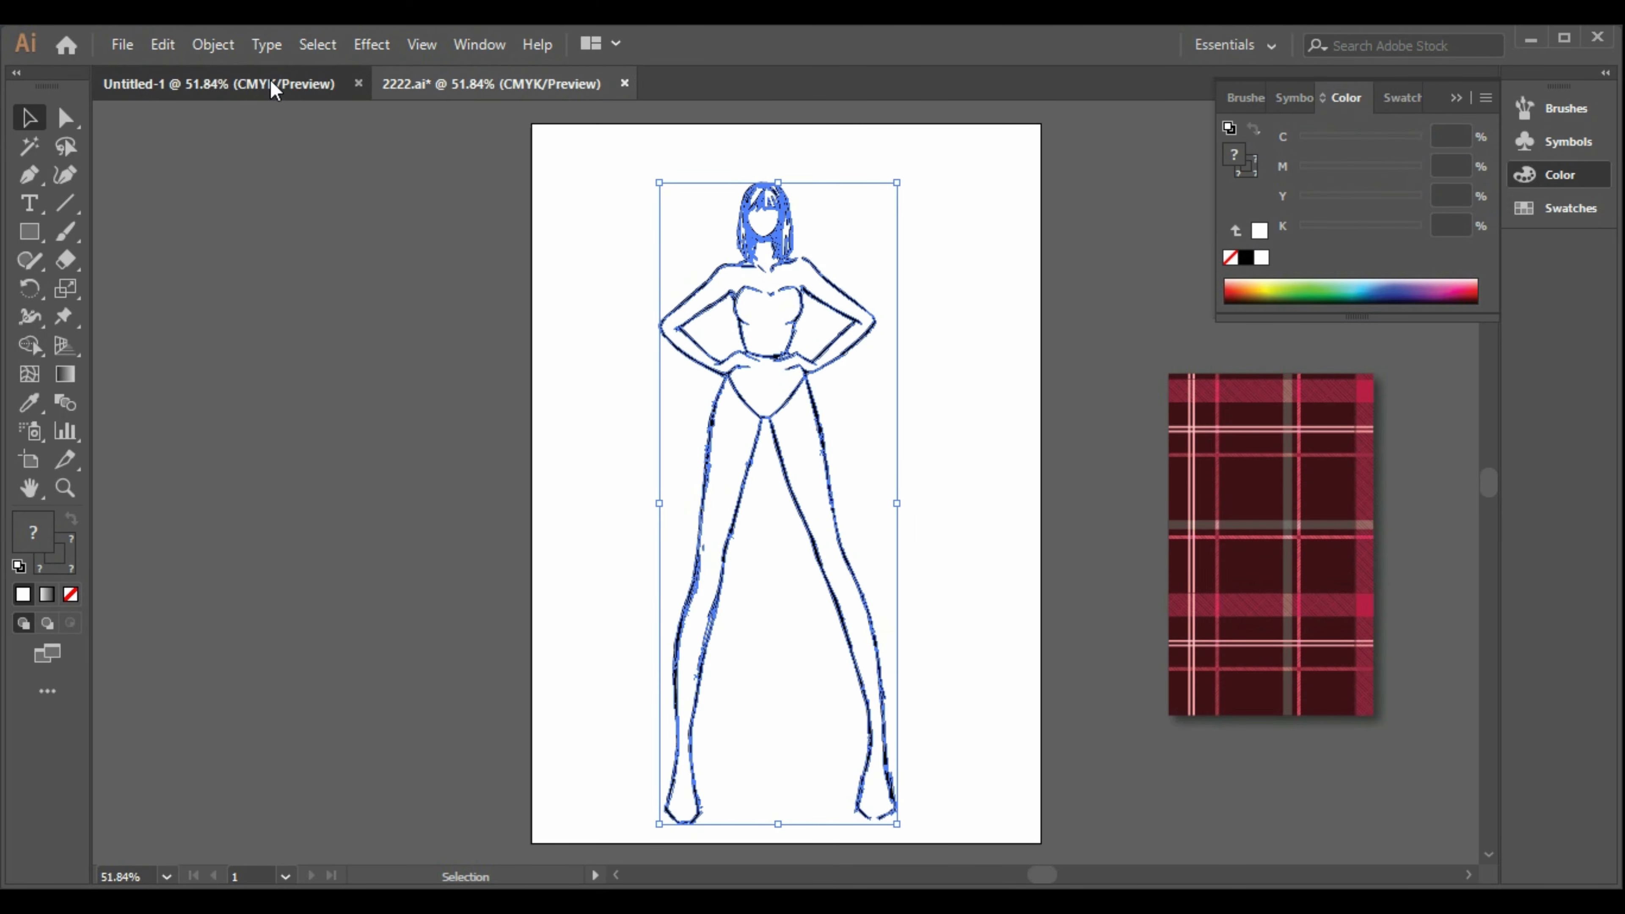
key("ctrl+v")
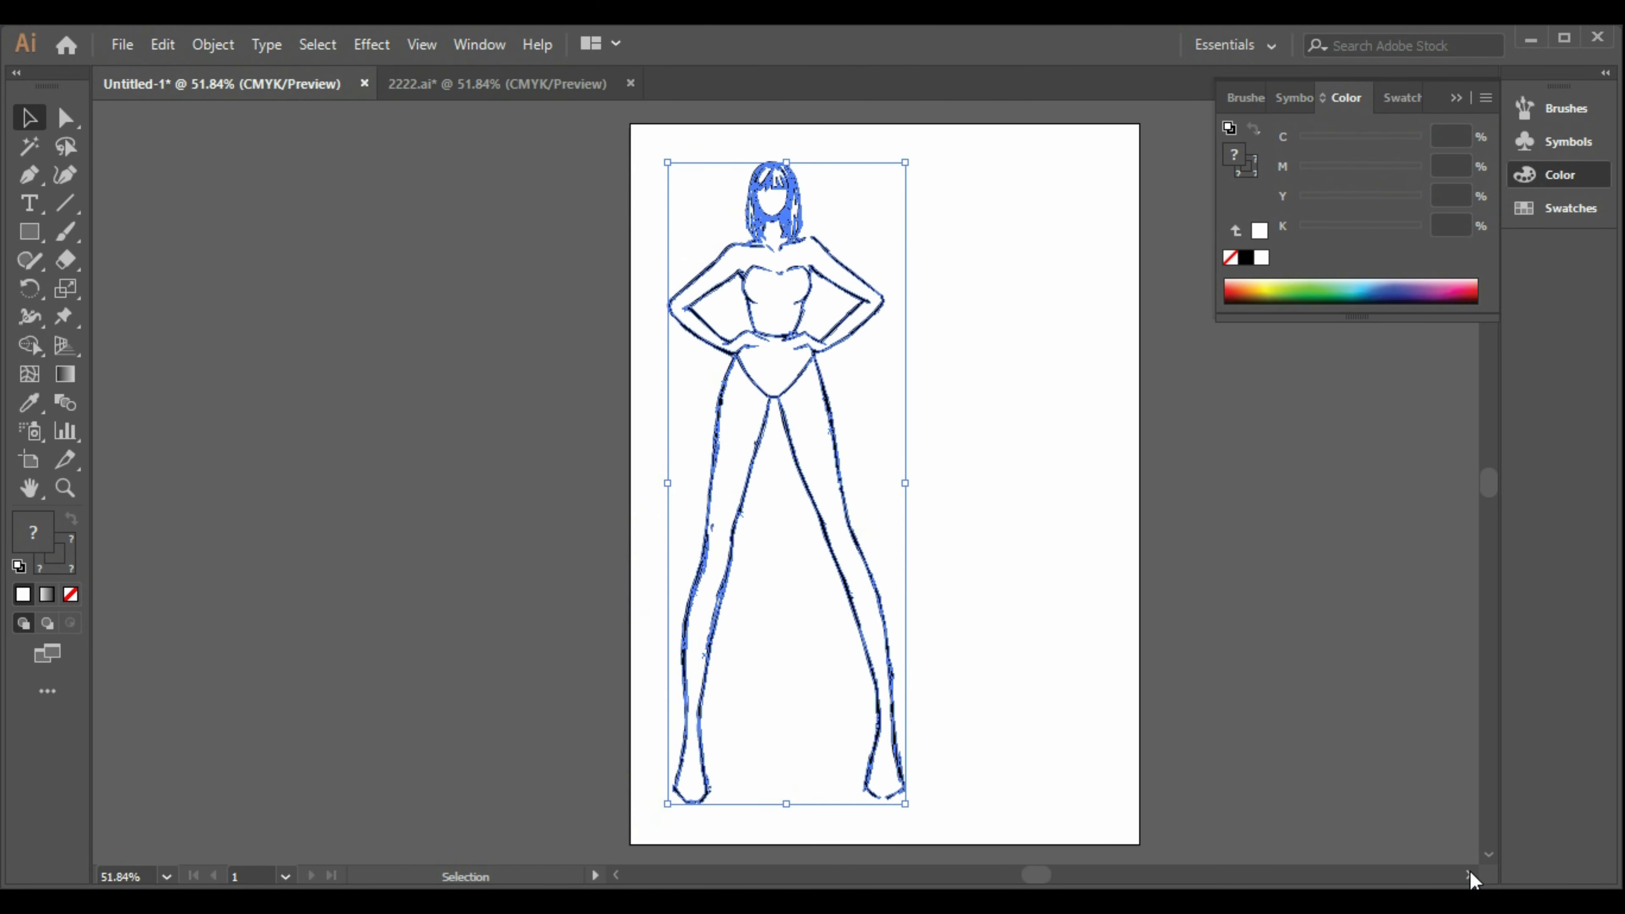
scroll(1469, 874, "right", 15)
left_click(484, 541)
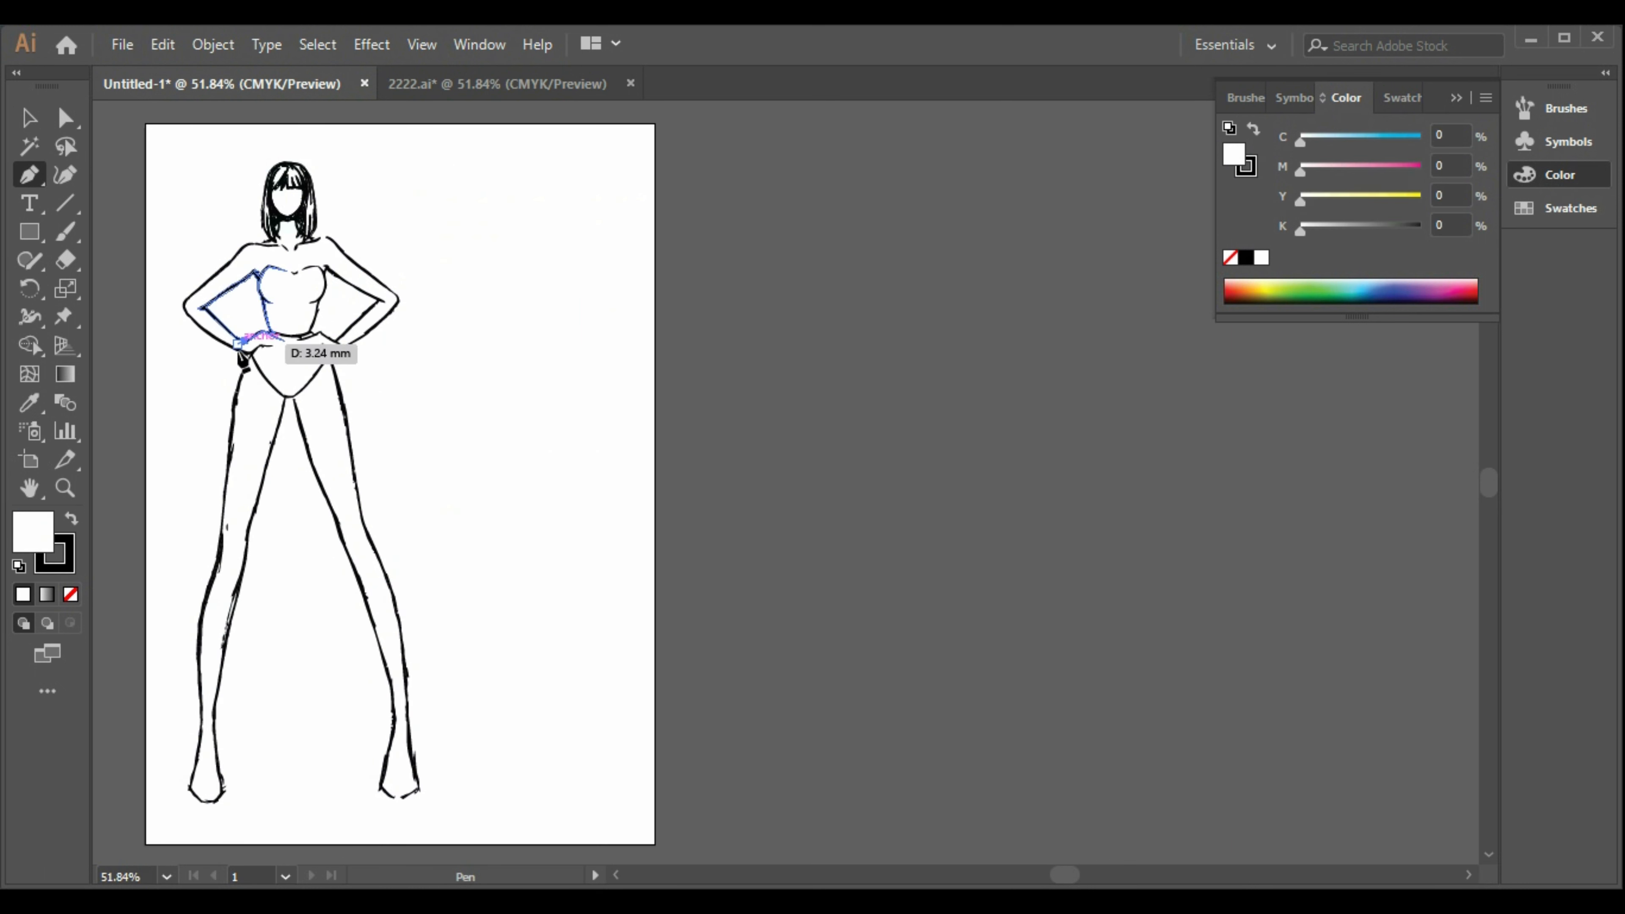
- Start the coat outline with the Pen tool: left sleeve's outer edge, shoulder, V neckline down to the waist, and the opposite shoulder
left_click(239, 347)
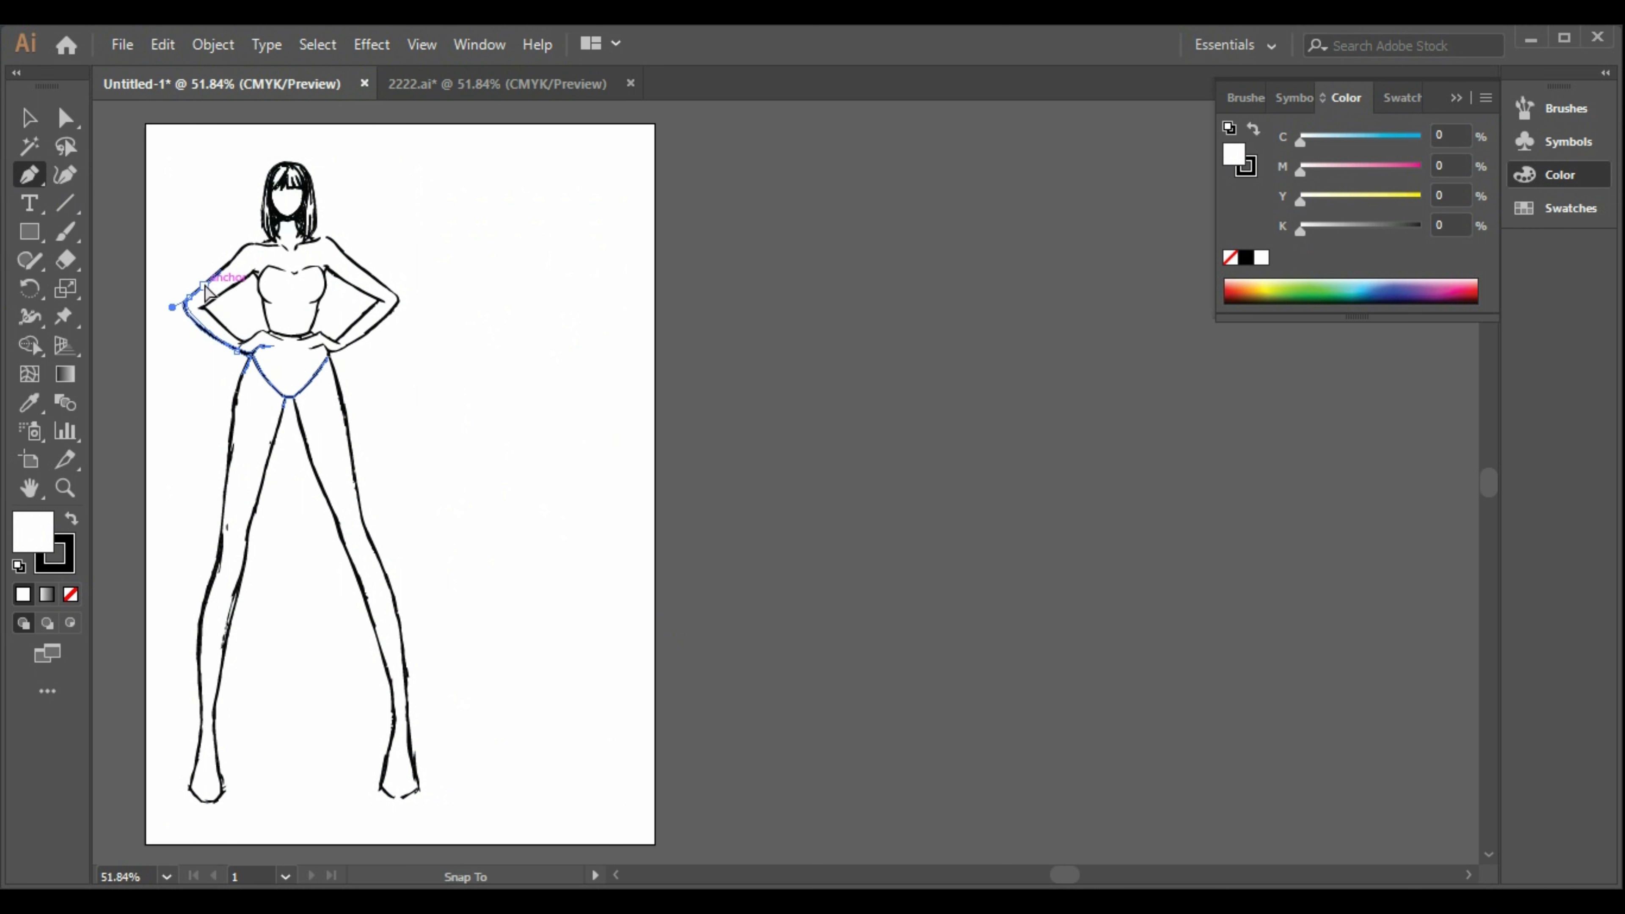
left_click(242, 248)
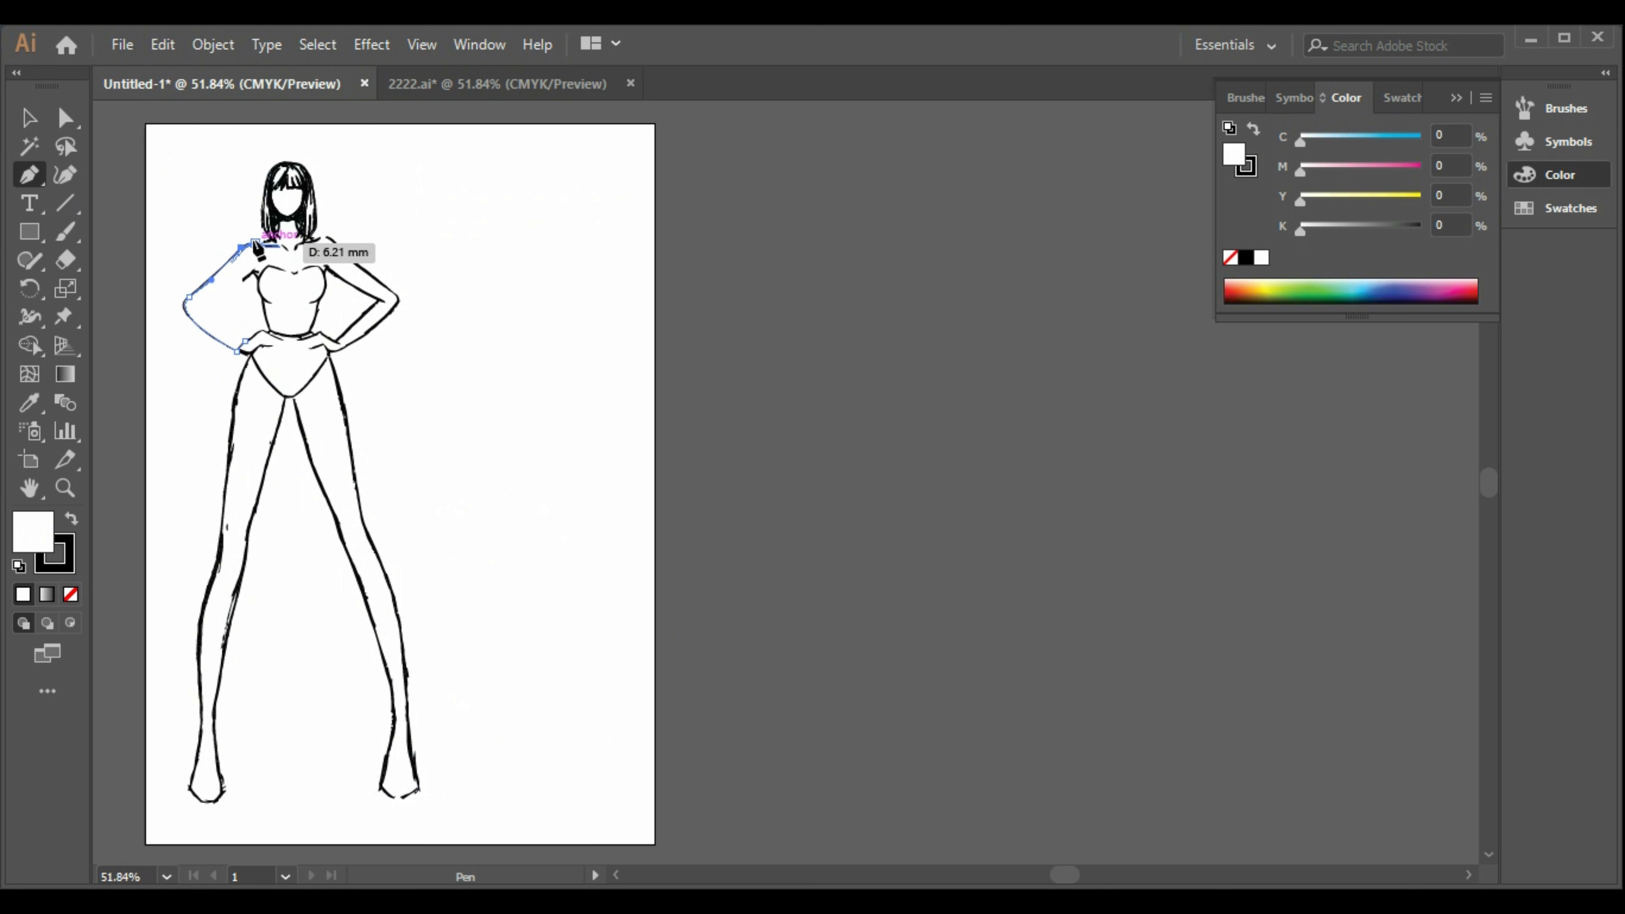
left_click(254, 242)
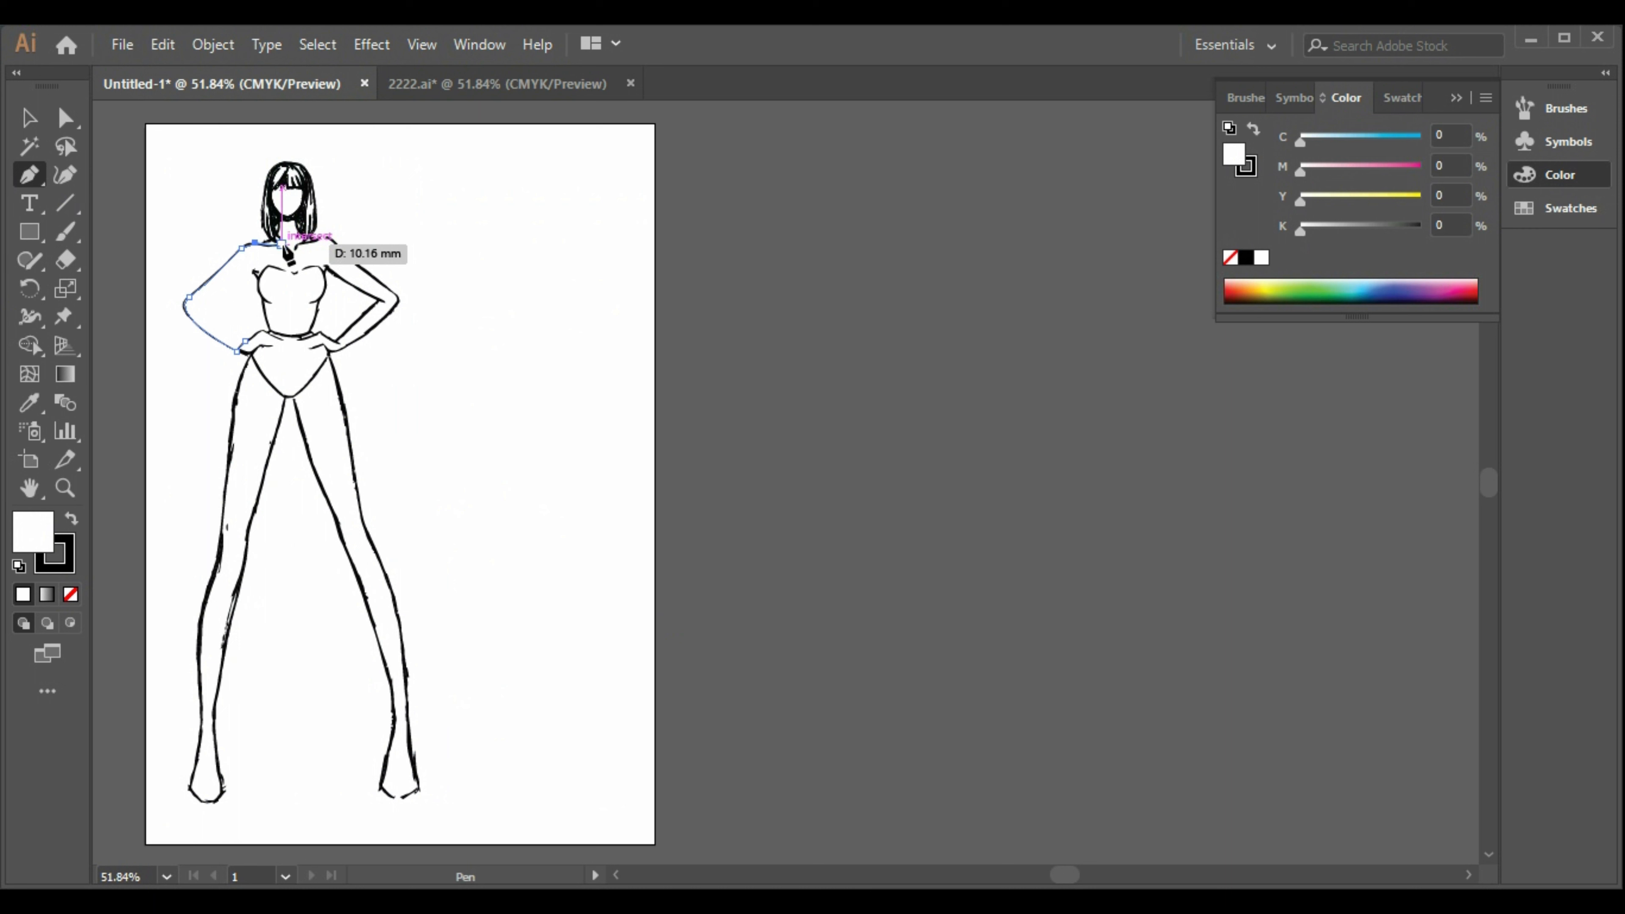
left_click(282, 244)
left_click(293, 335)
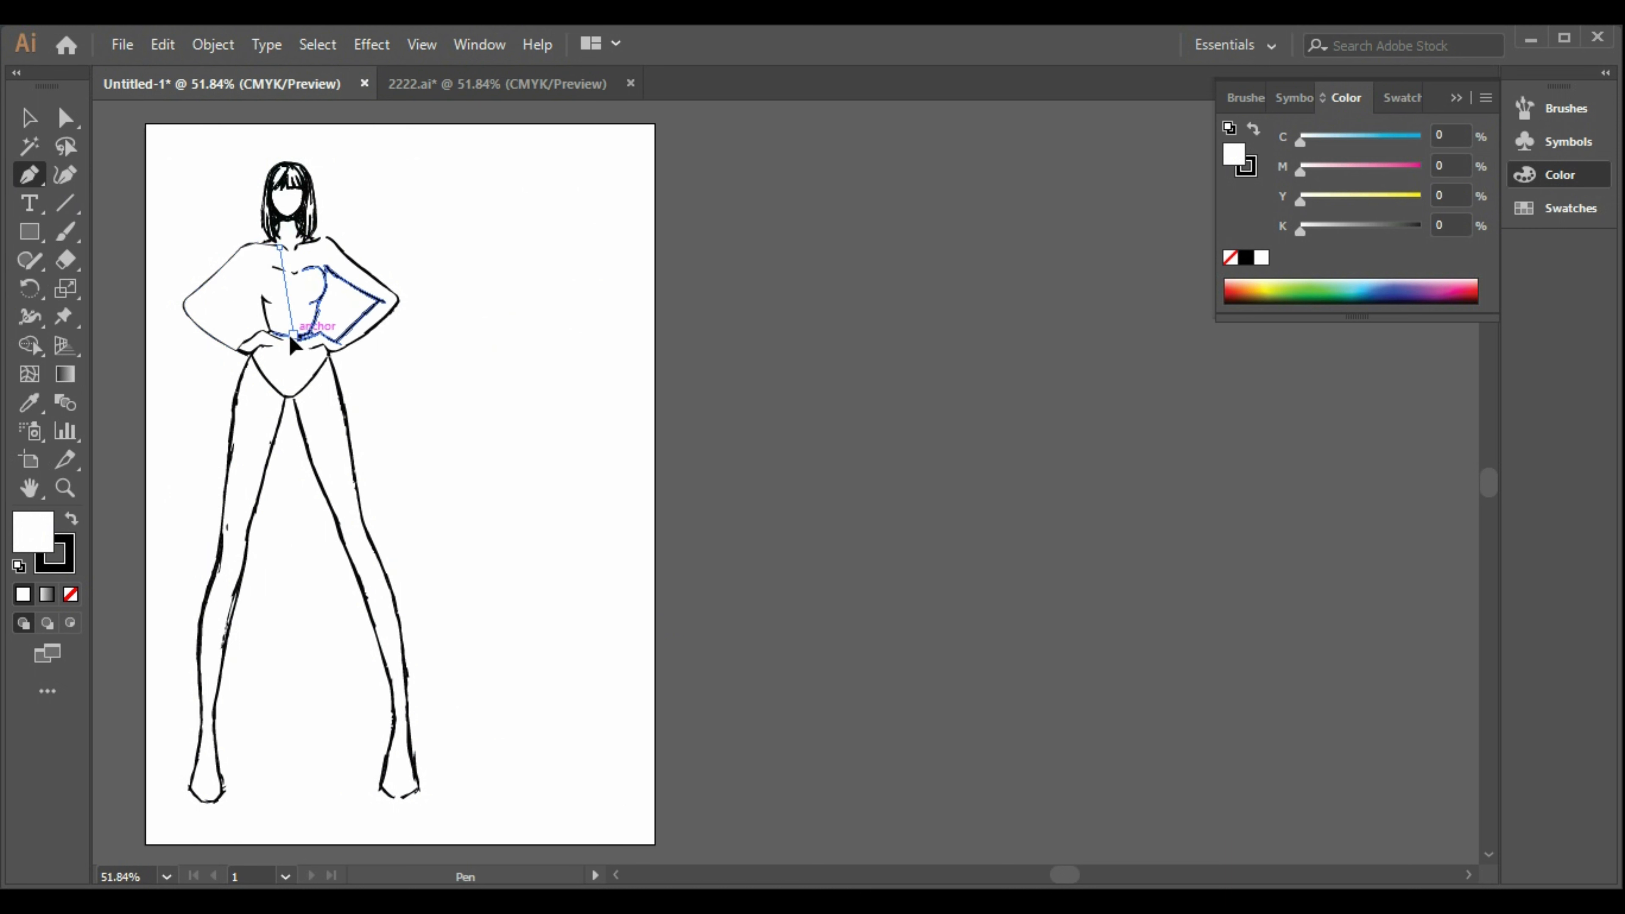
left_click(305, 240)
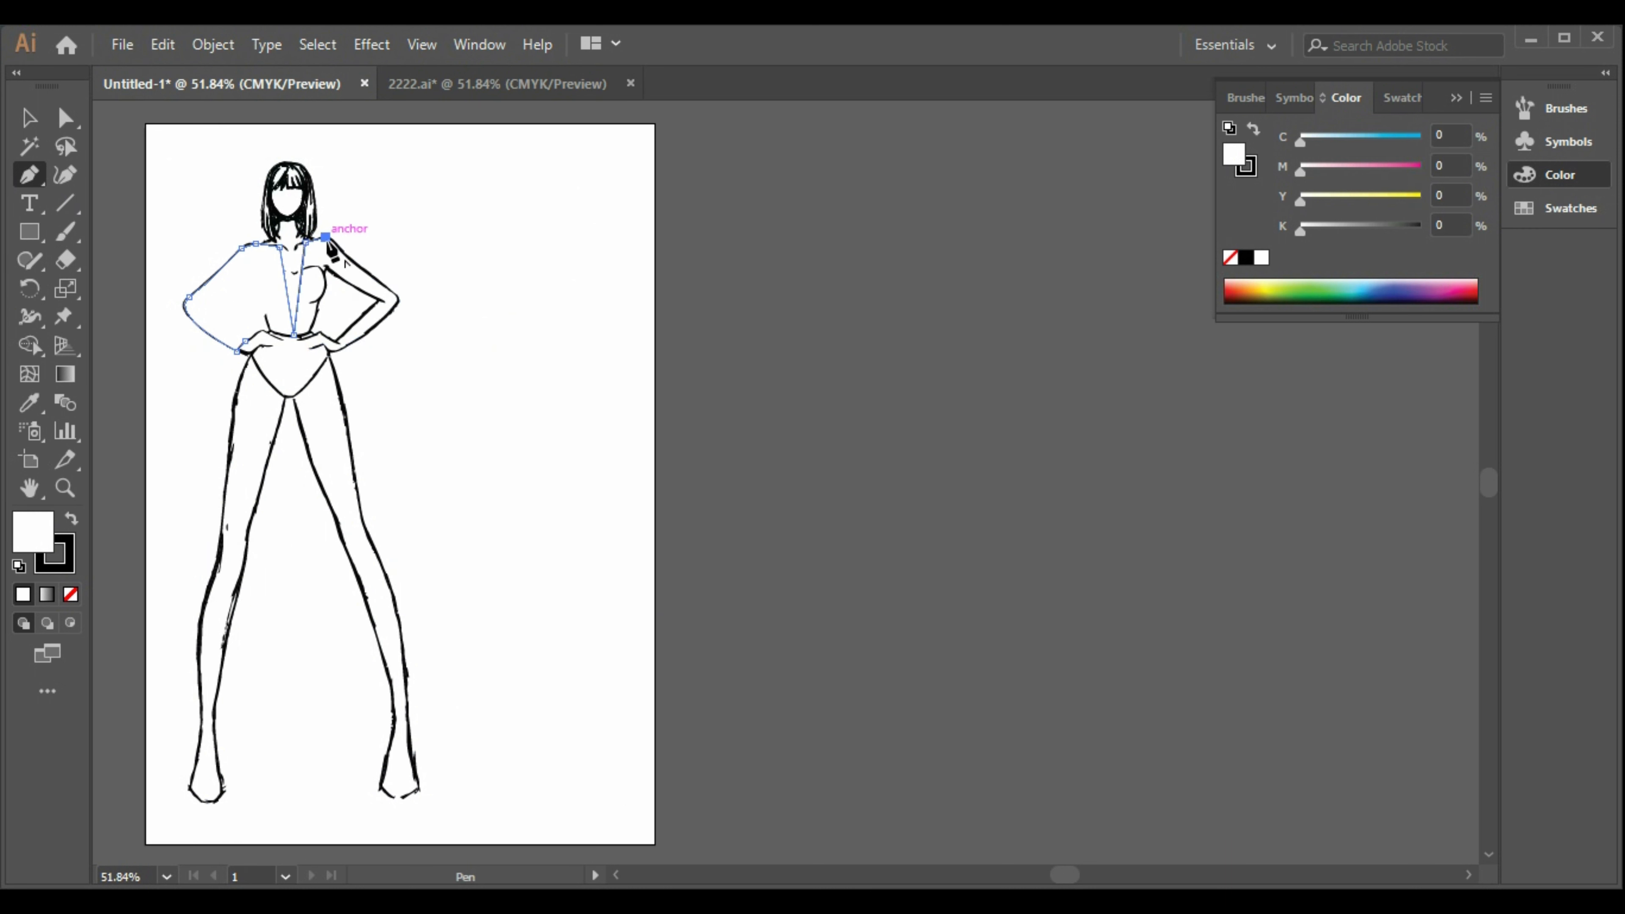
left_click(333, 241)
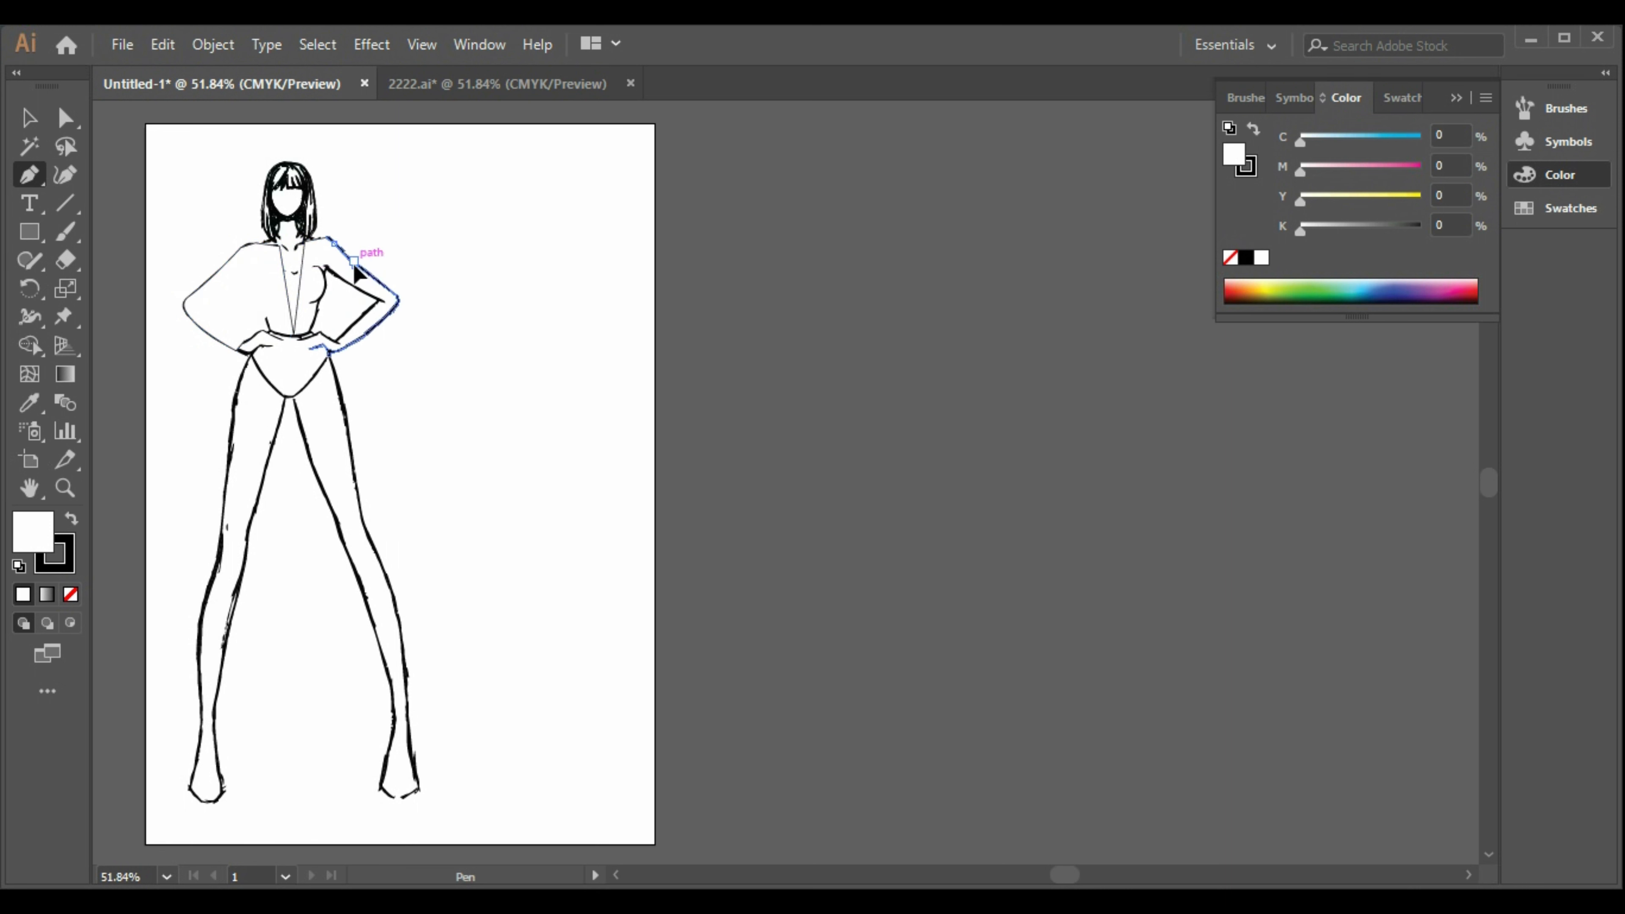
- Continue the coat outline around the right sleeve, along the elbow, cuff and inner arm to the armpit, with the fill set to none
left_click(394, 293)
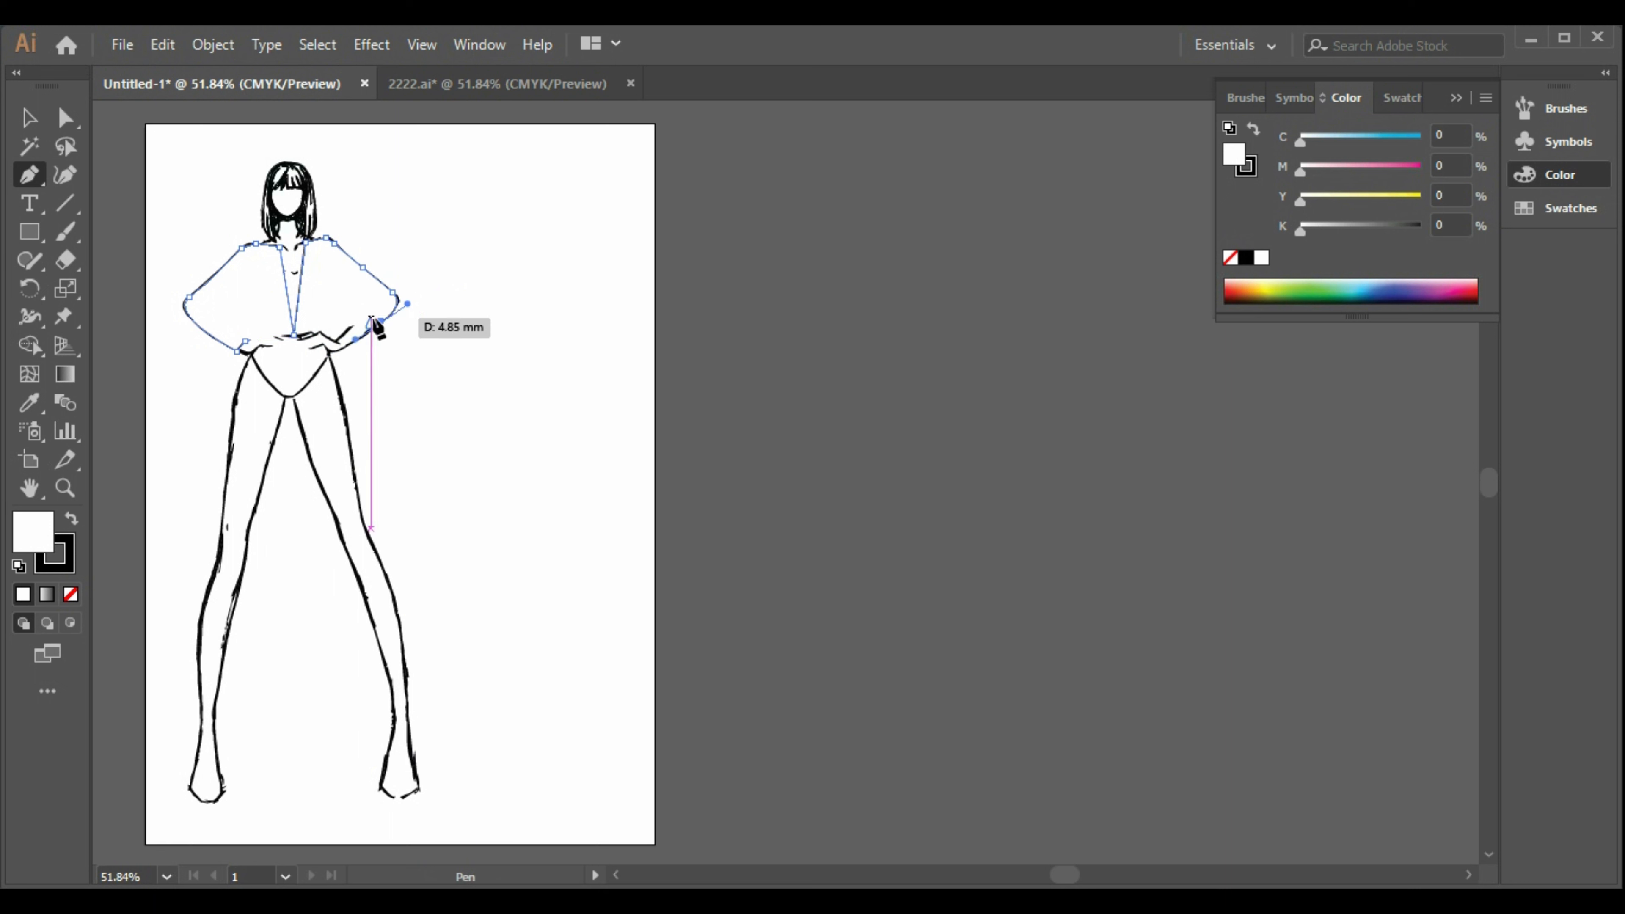
left_click_drag(381, 321, 69, 573)
left_click(70, 593)
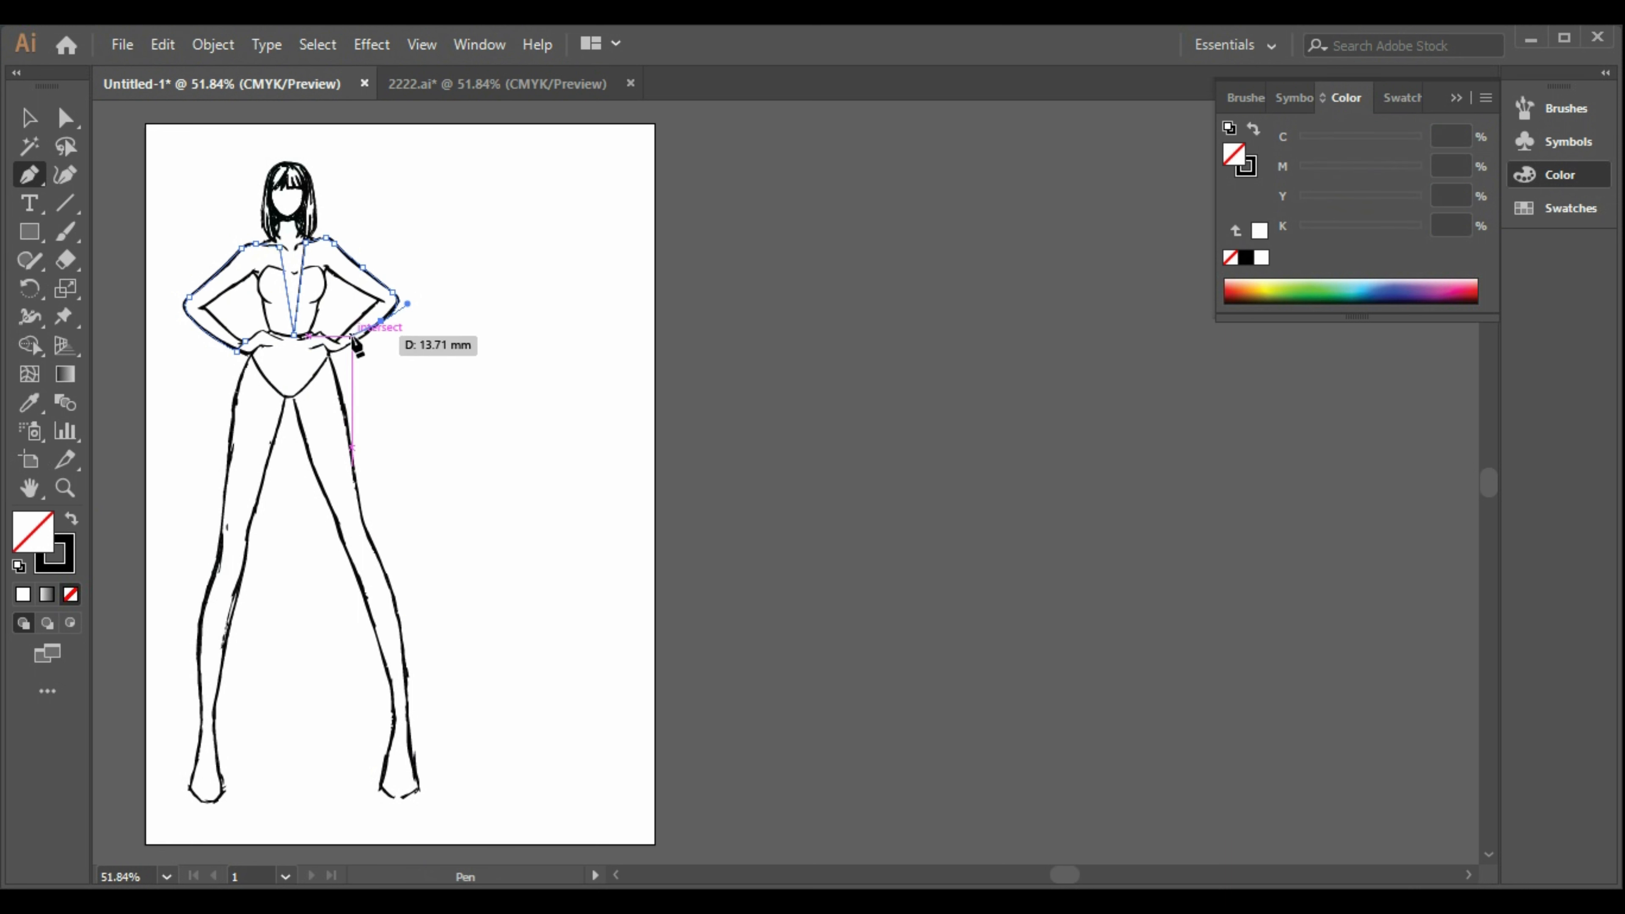
left_click(345, 347)
left_click(340, 340)
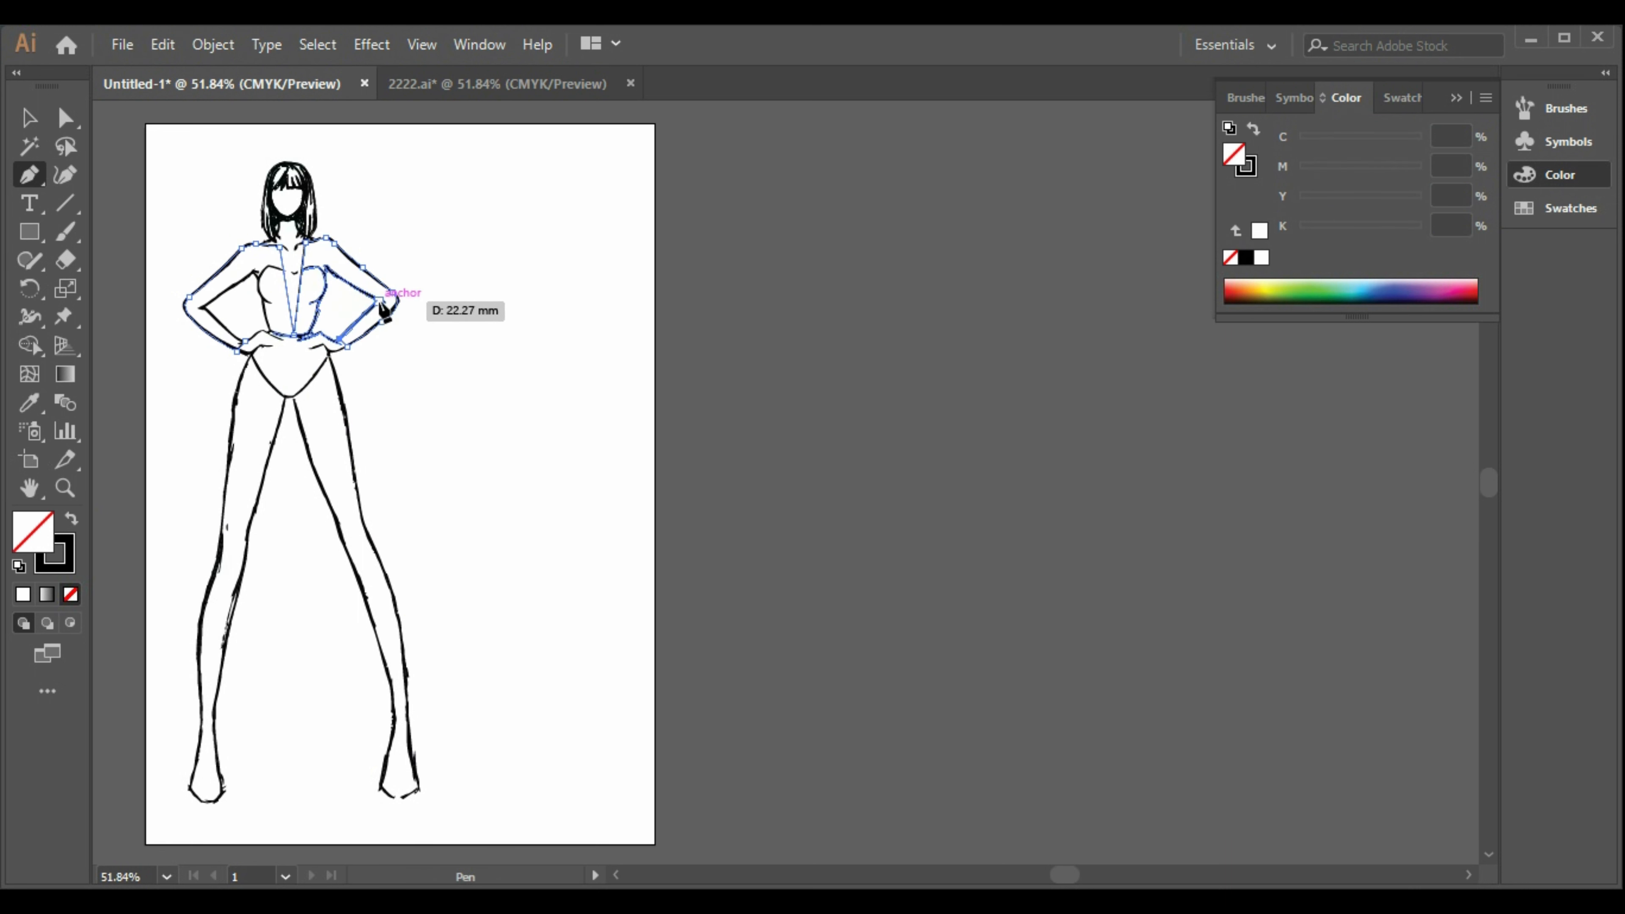
left_click(378, 301)
left_click(326, 268)
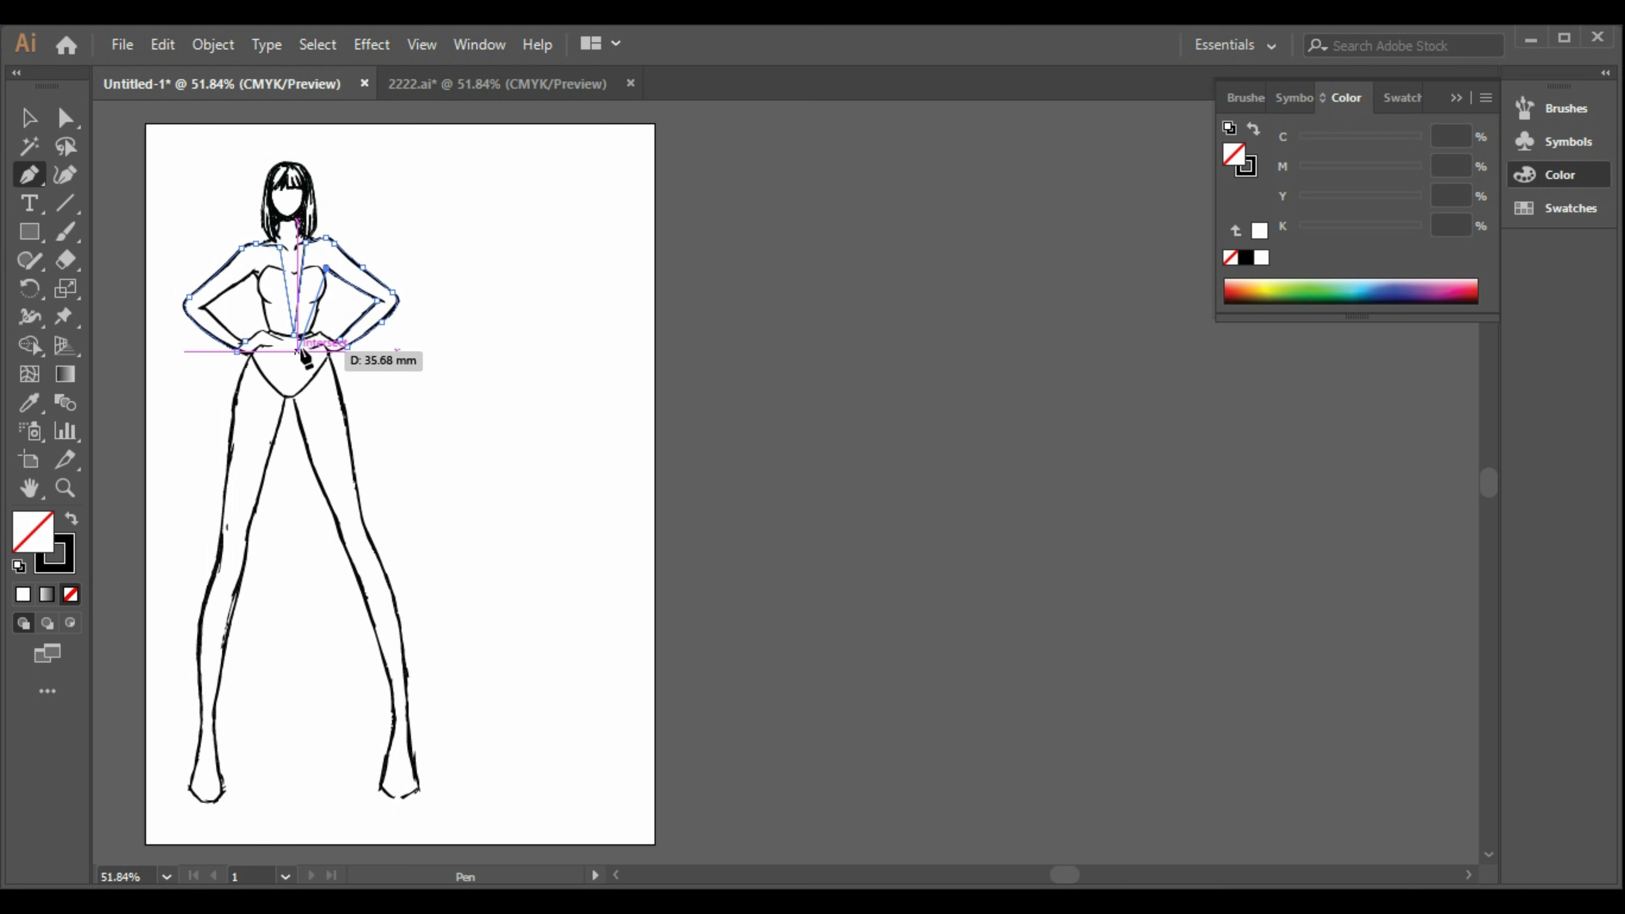
- Continue the outline along the right waist, down a flared skirt edge to knee level, and straight across for the hem
left_click_drag(310, 333, 289, 362)
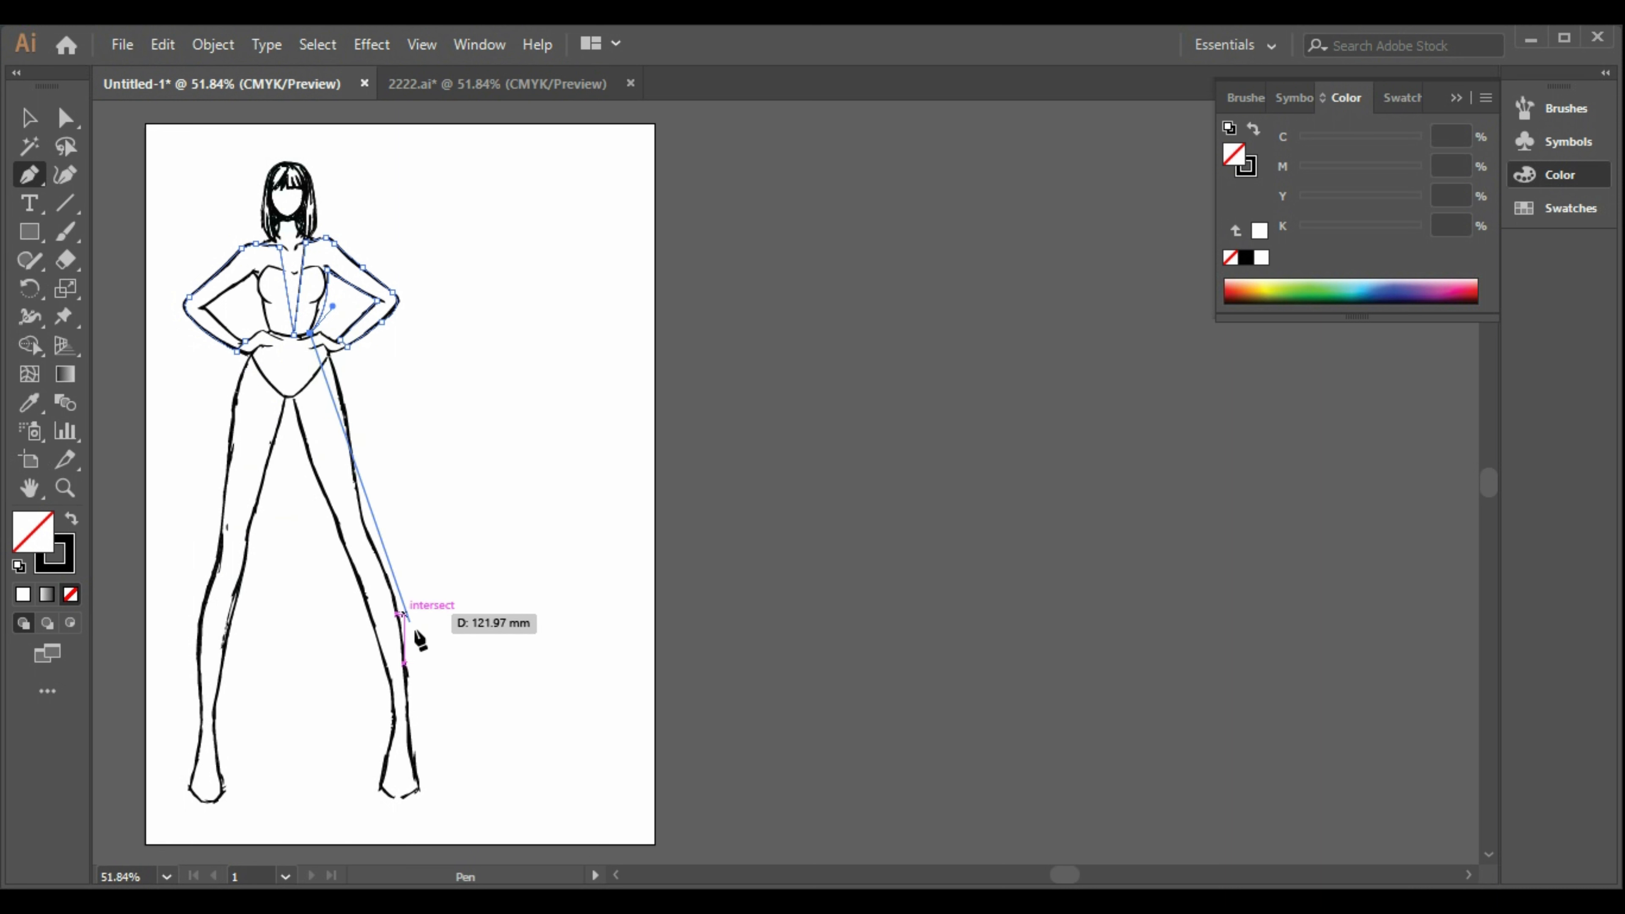
left_click_drag(410, 612, 464, 869)
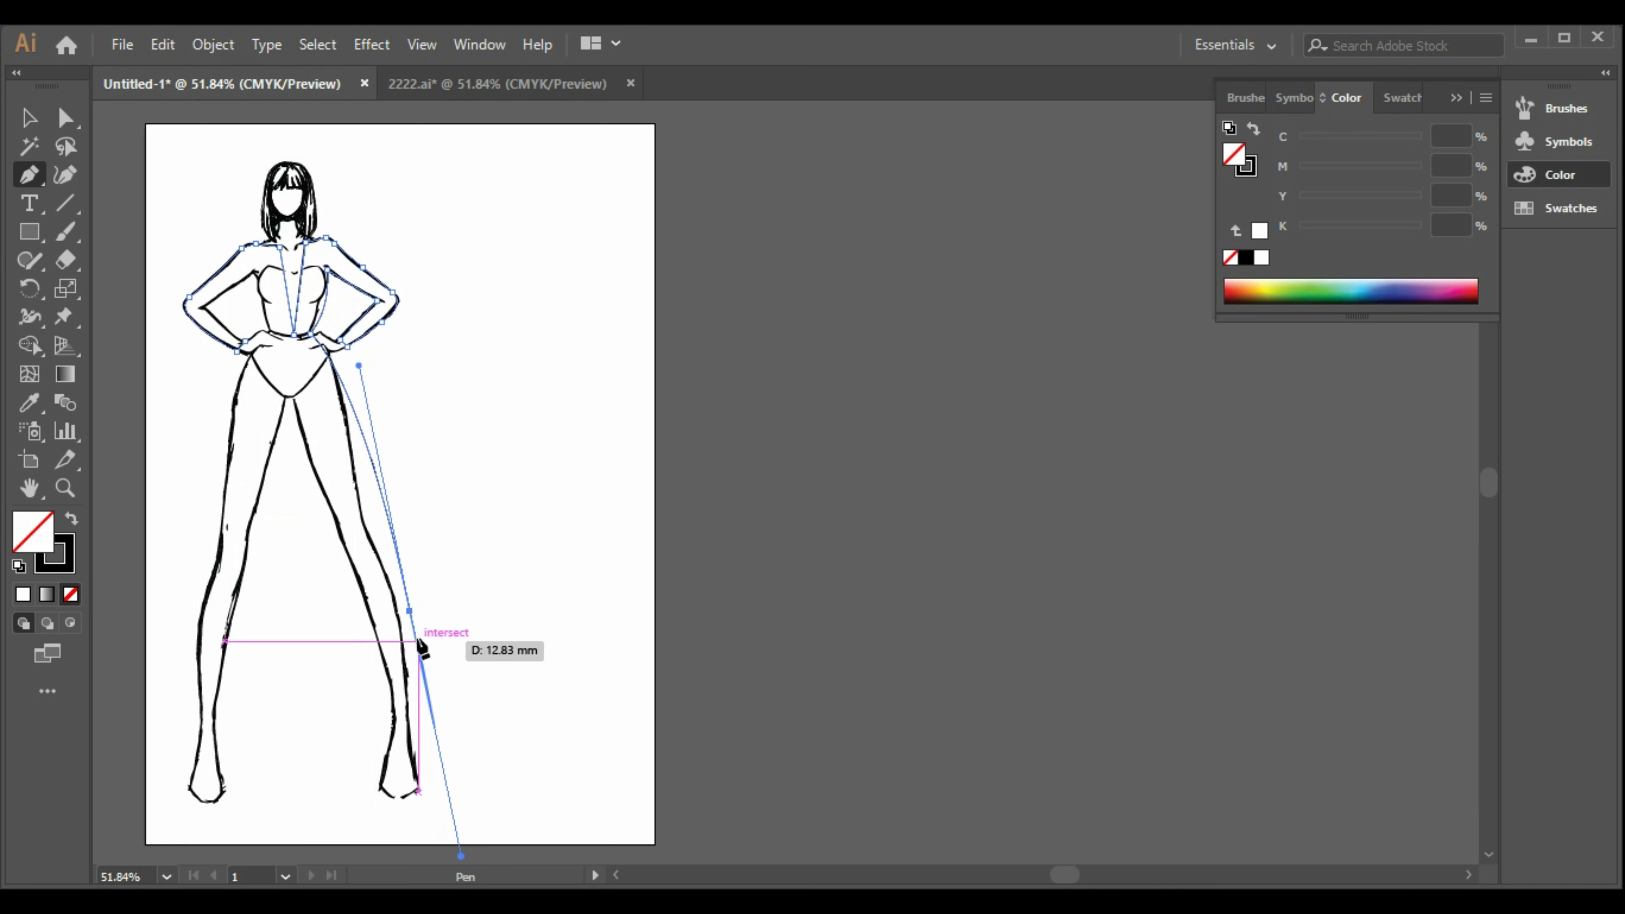
left_click(411, 613)
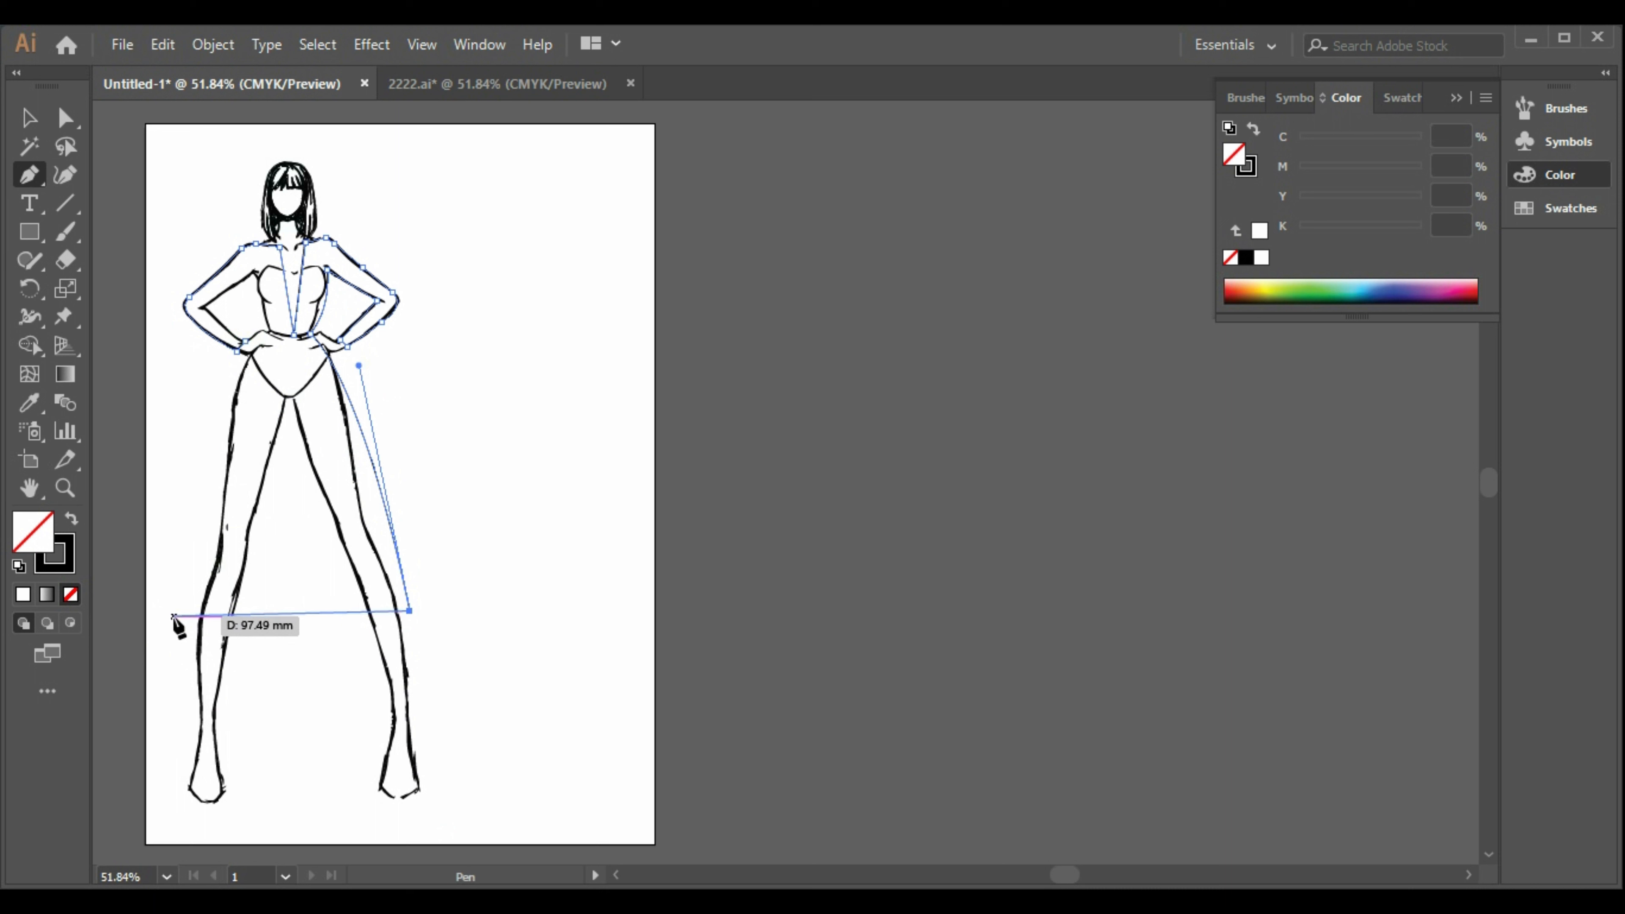
left_click(187, 616)
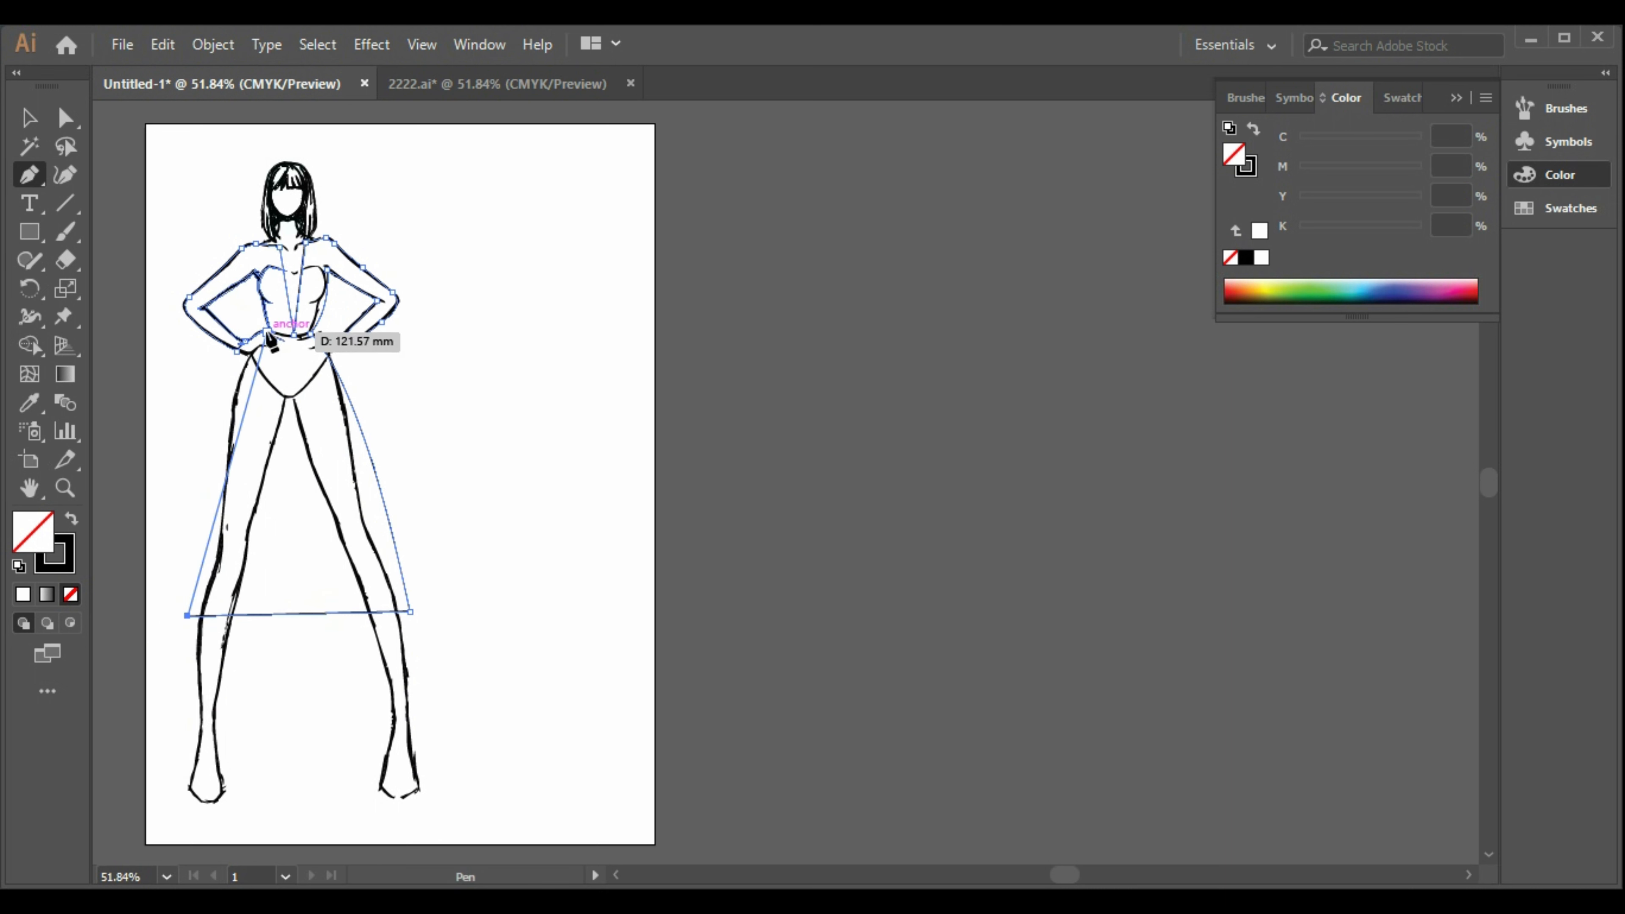
- Complete the coat outline with a curved left skirt edge up to the waist, the bodice side and the left sleeve's inner edge
left_click_drag(267, 332, 336, 261)
left_click(267, 333)
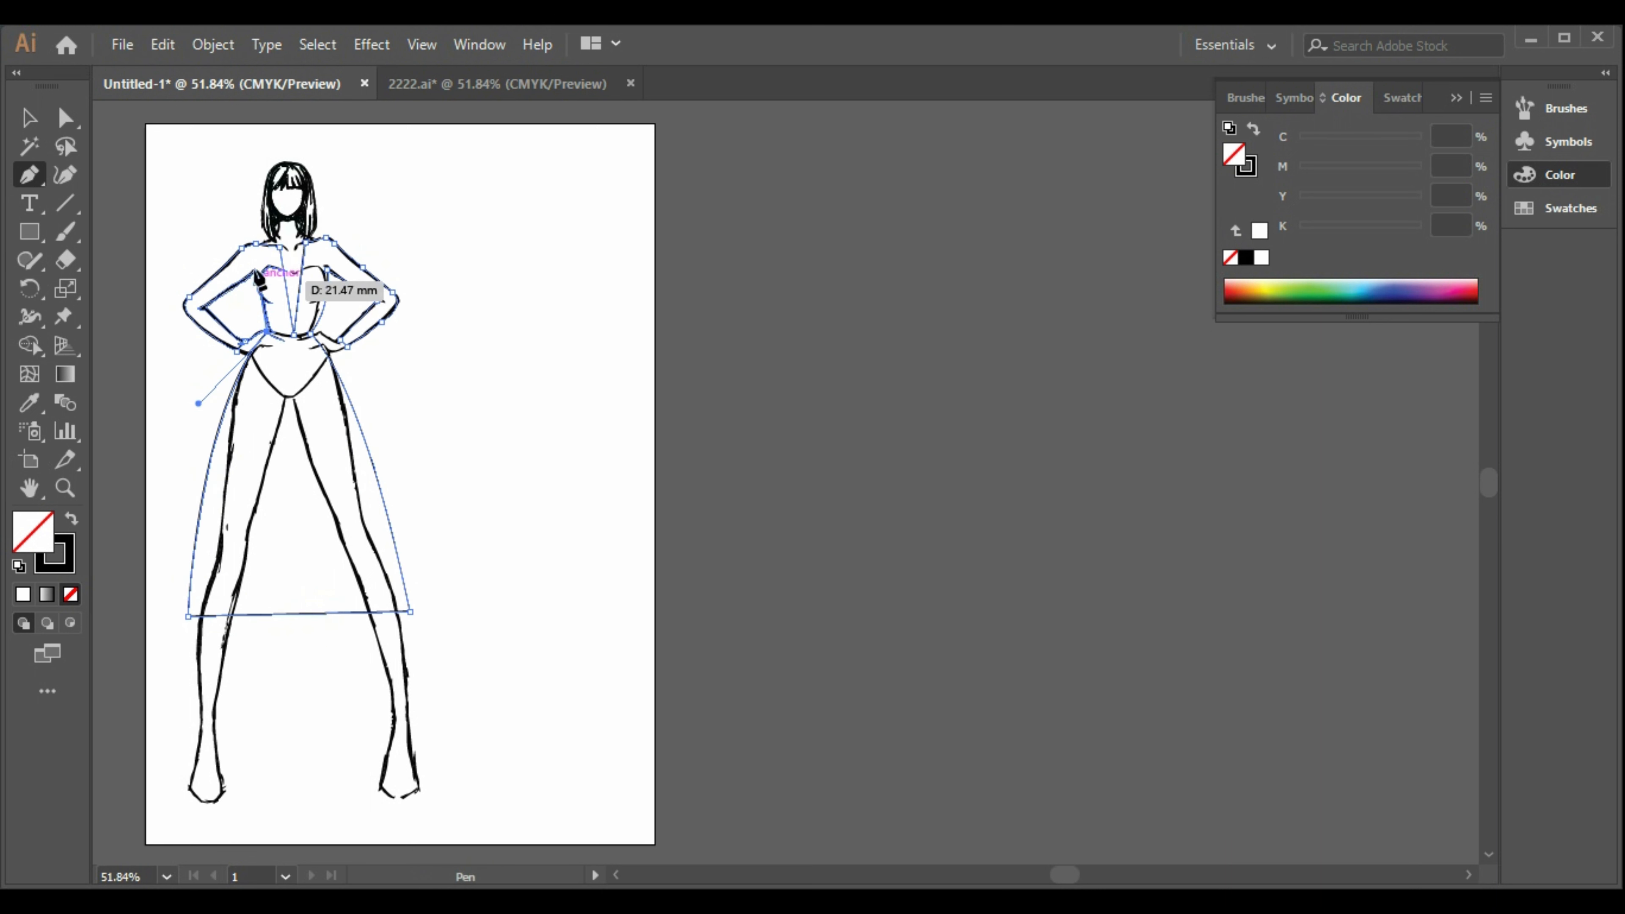
left_click(253, 274, "ctrl")
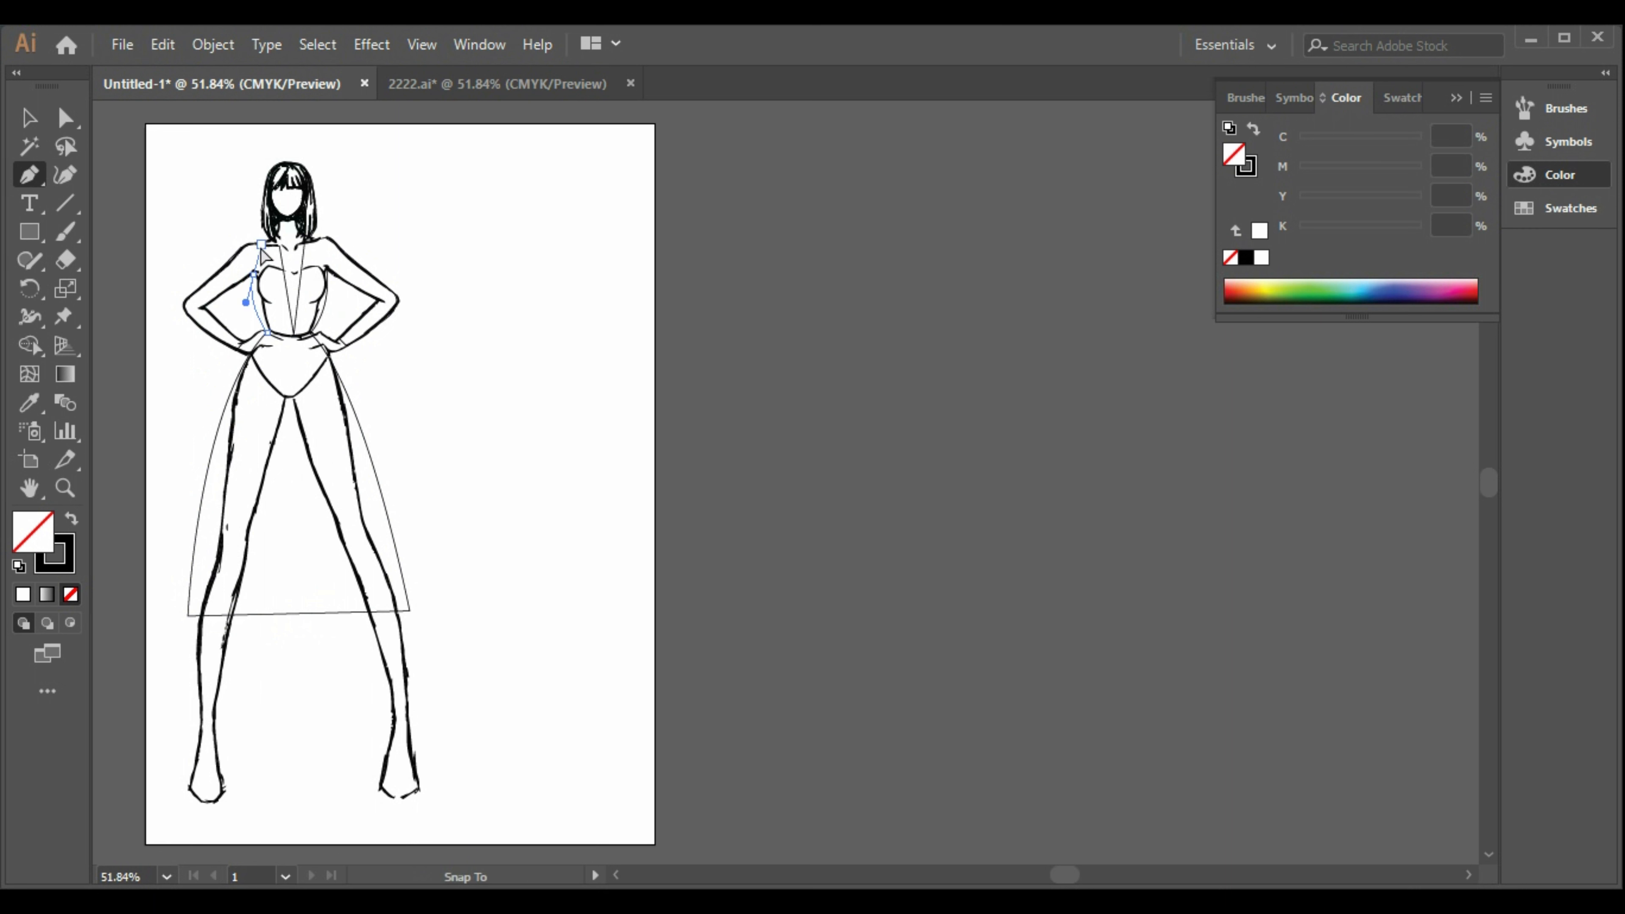
left_click(250, 238)
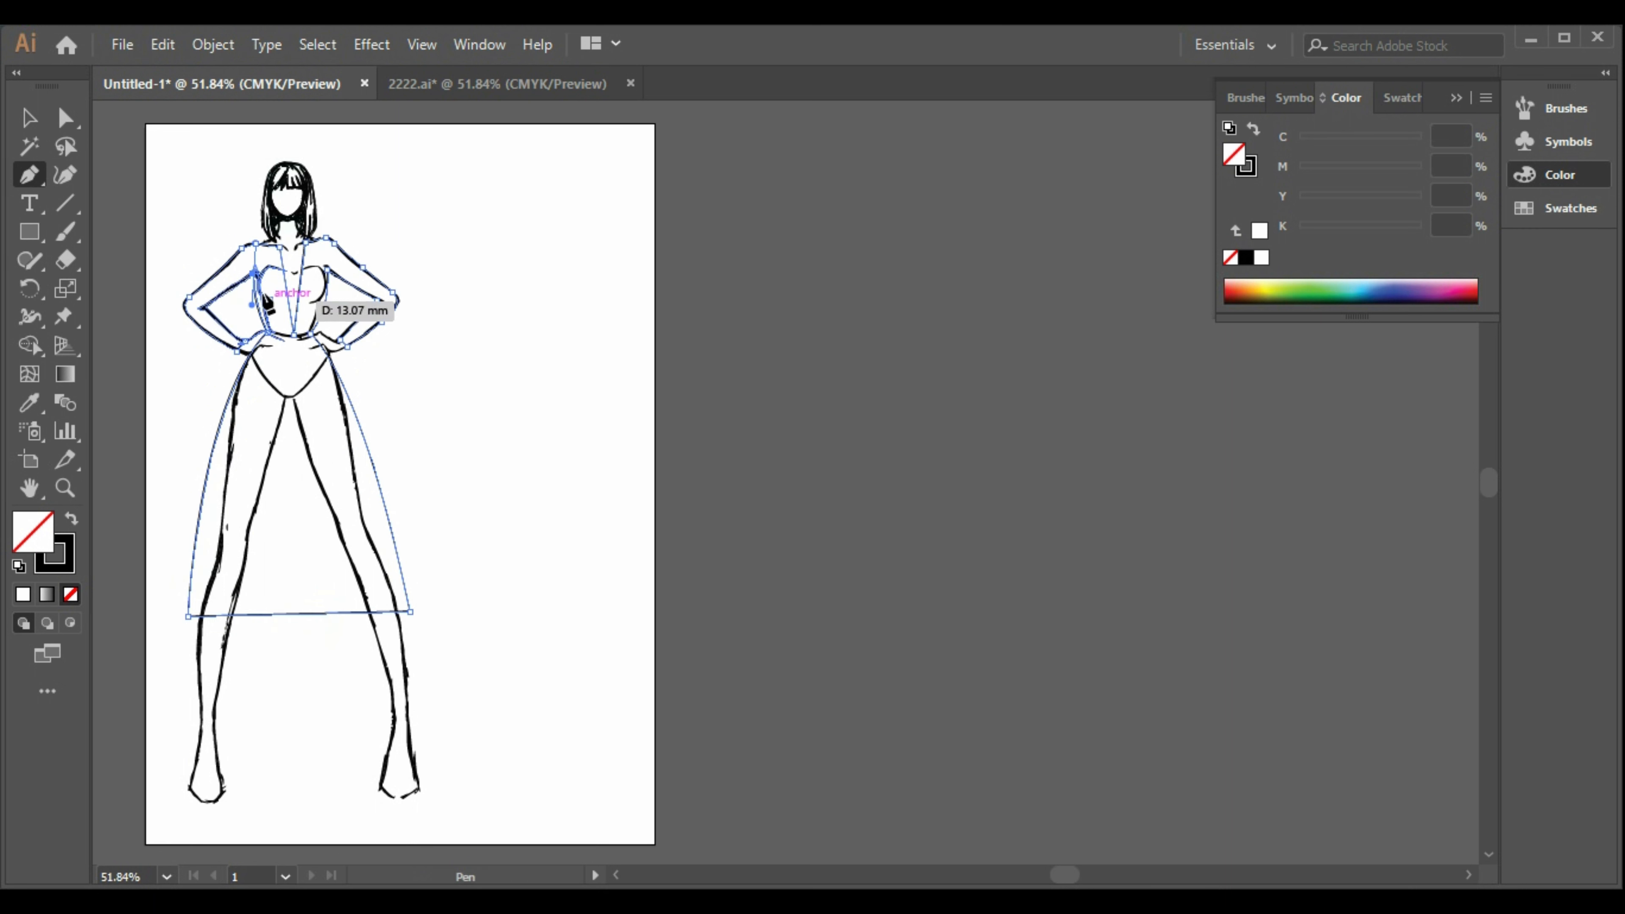
left_click(254, 275)
left_click(202, 309)
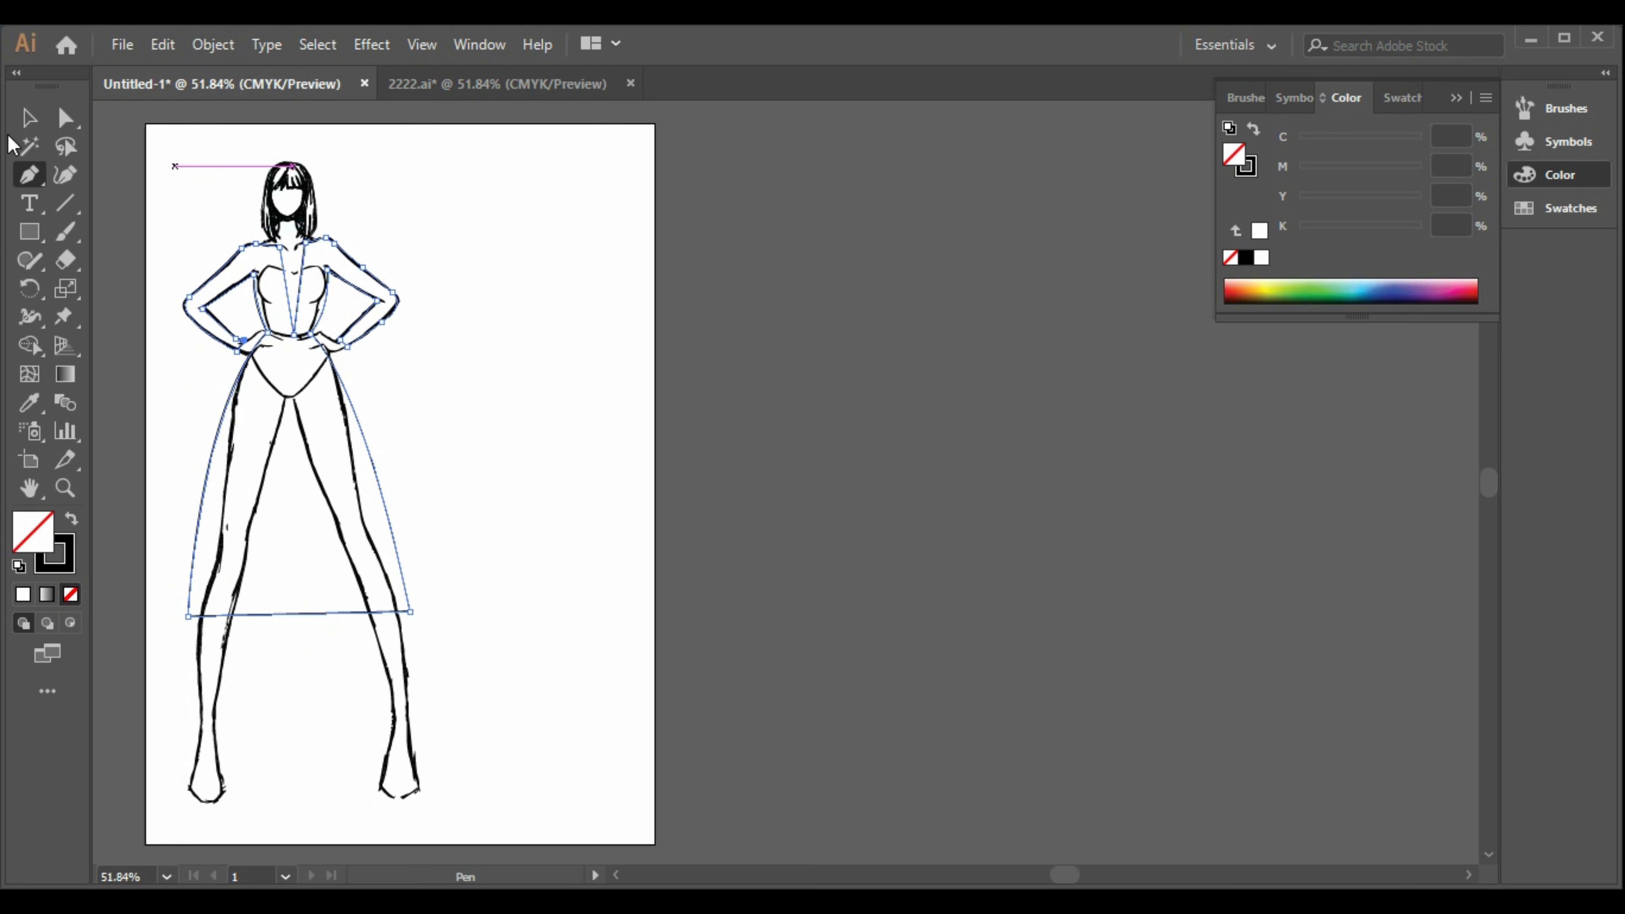
left_click(27, 119)
left_click(28, 178)
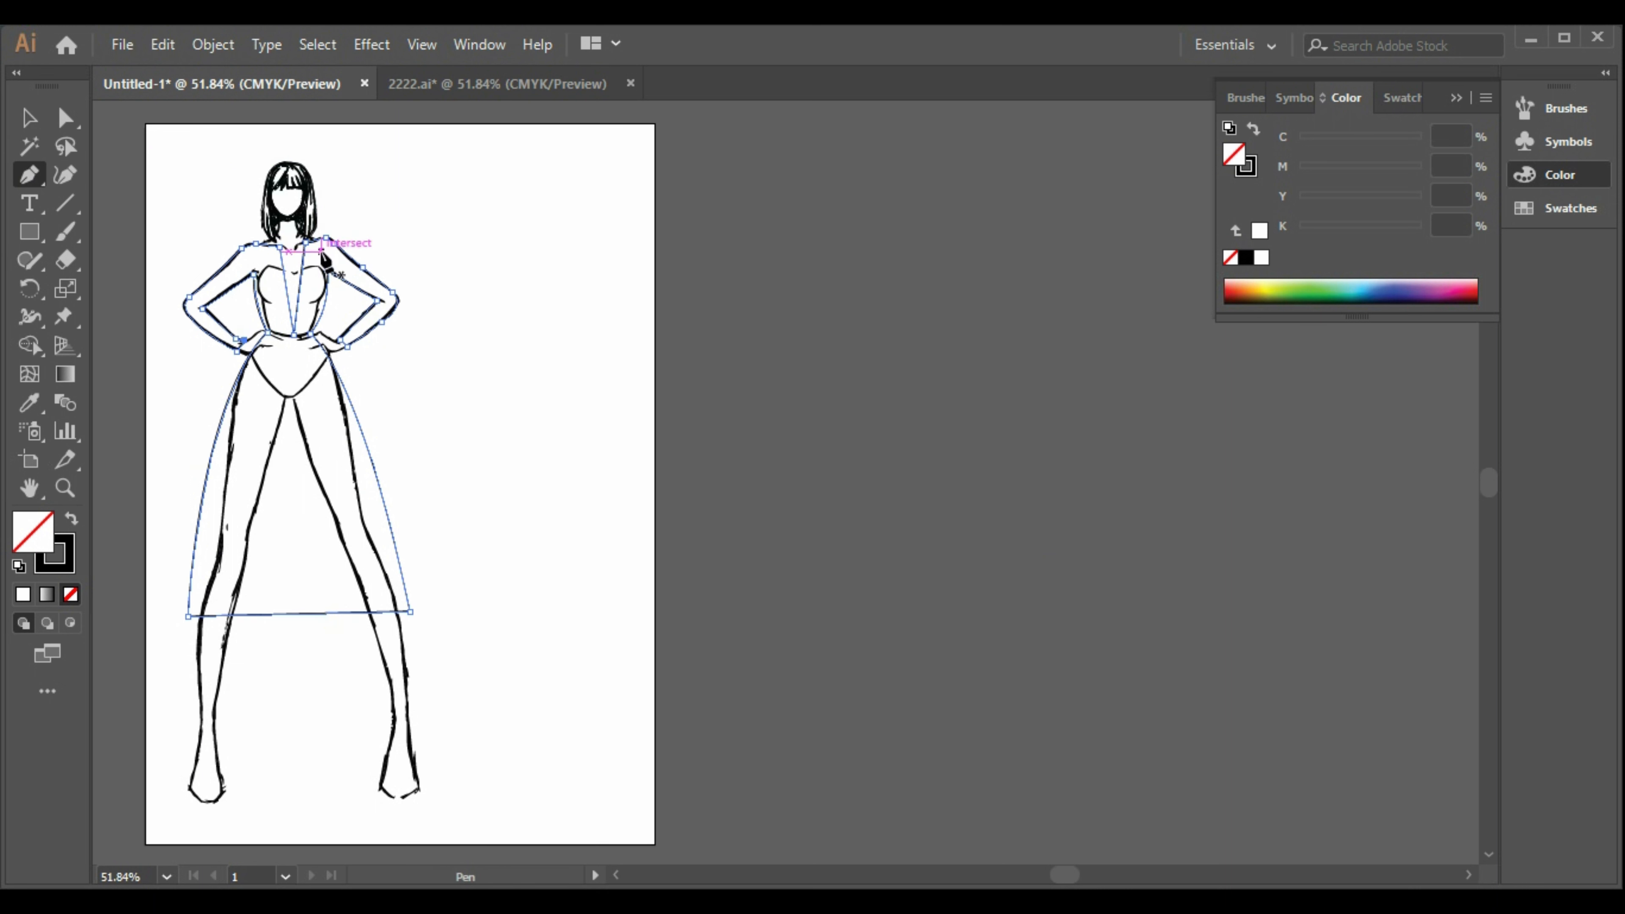
left_click(297, 337)
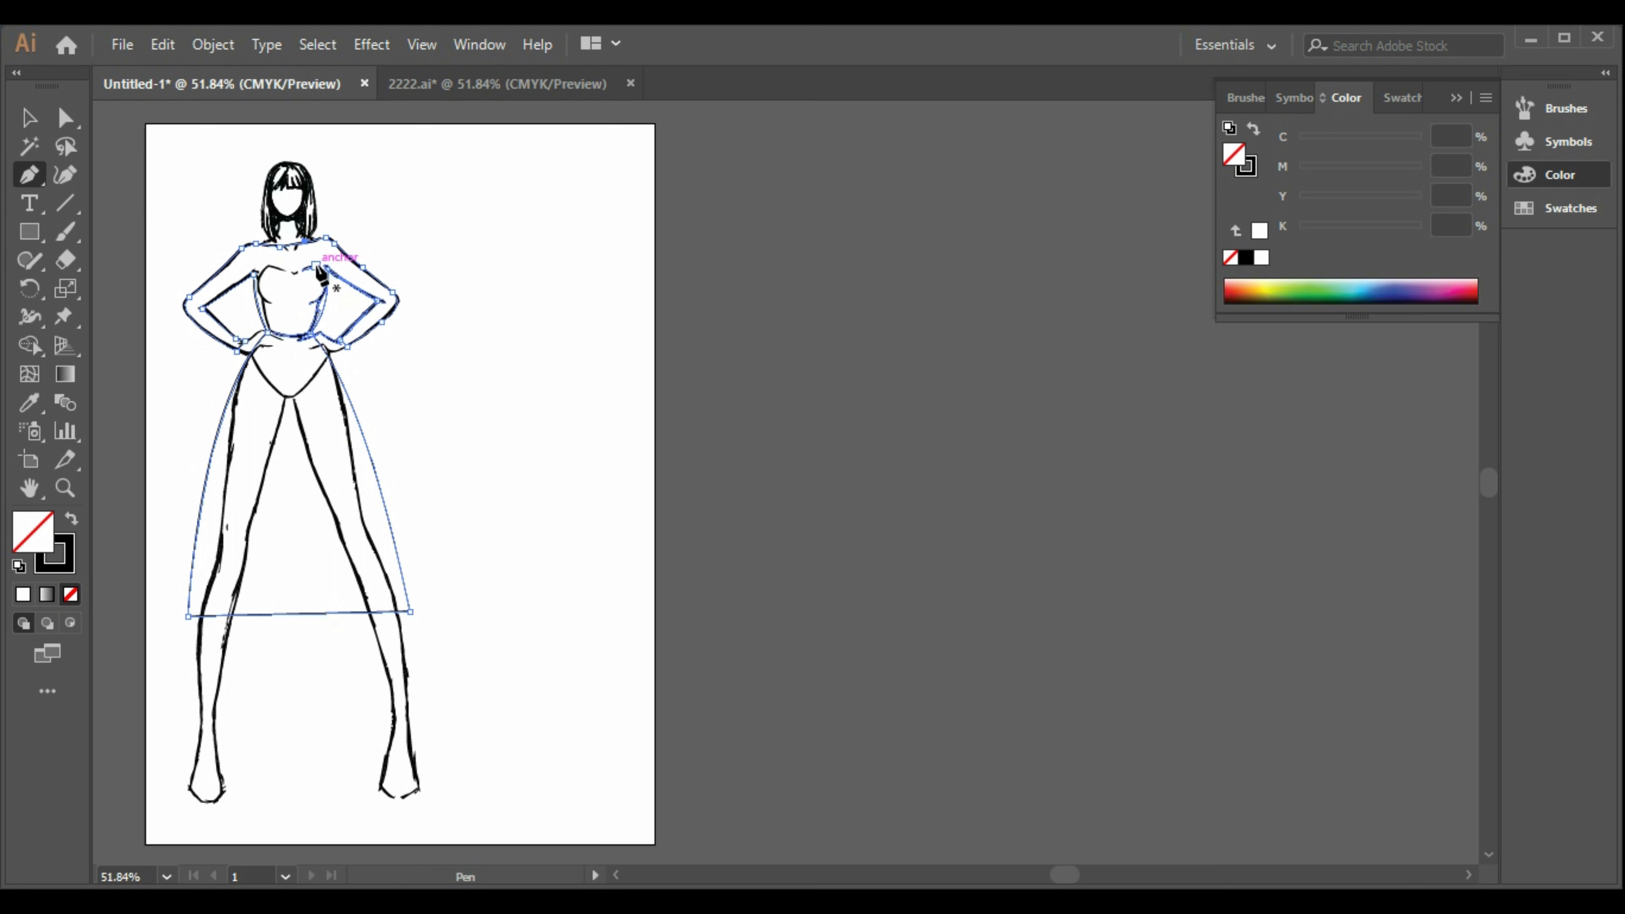
left_click(314, 263)
key("ctrl+z")
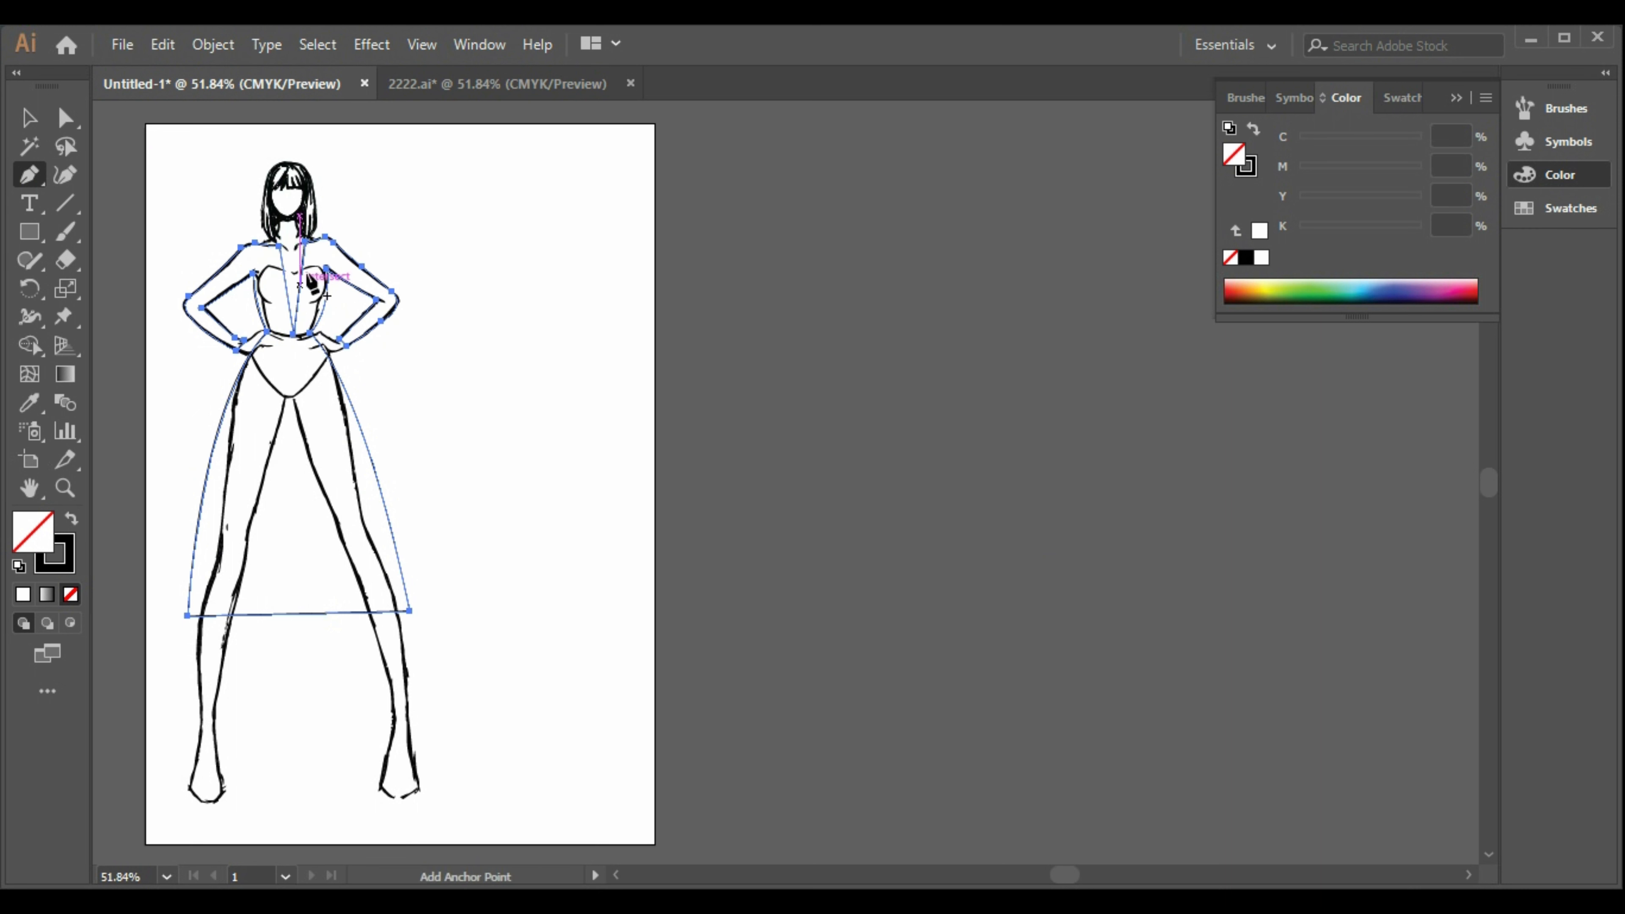
- Draw a narrow triangular lapel shape with the Pen tool in the empty area beside the figure
left_click(452, 224)
left_click(469, 219)
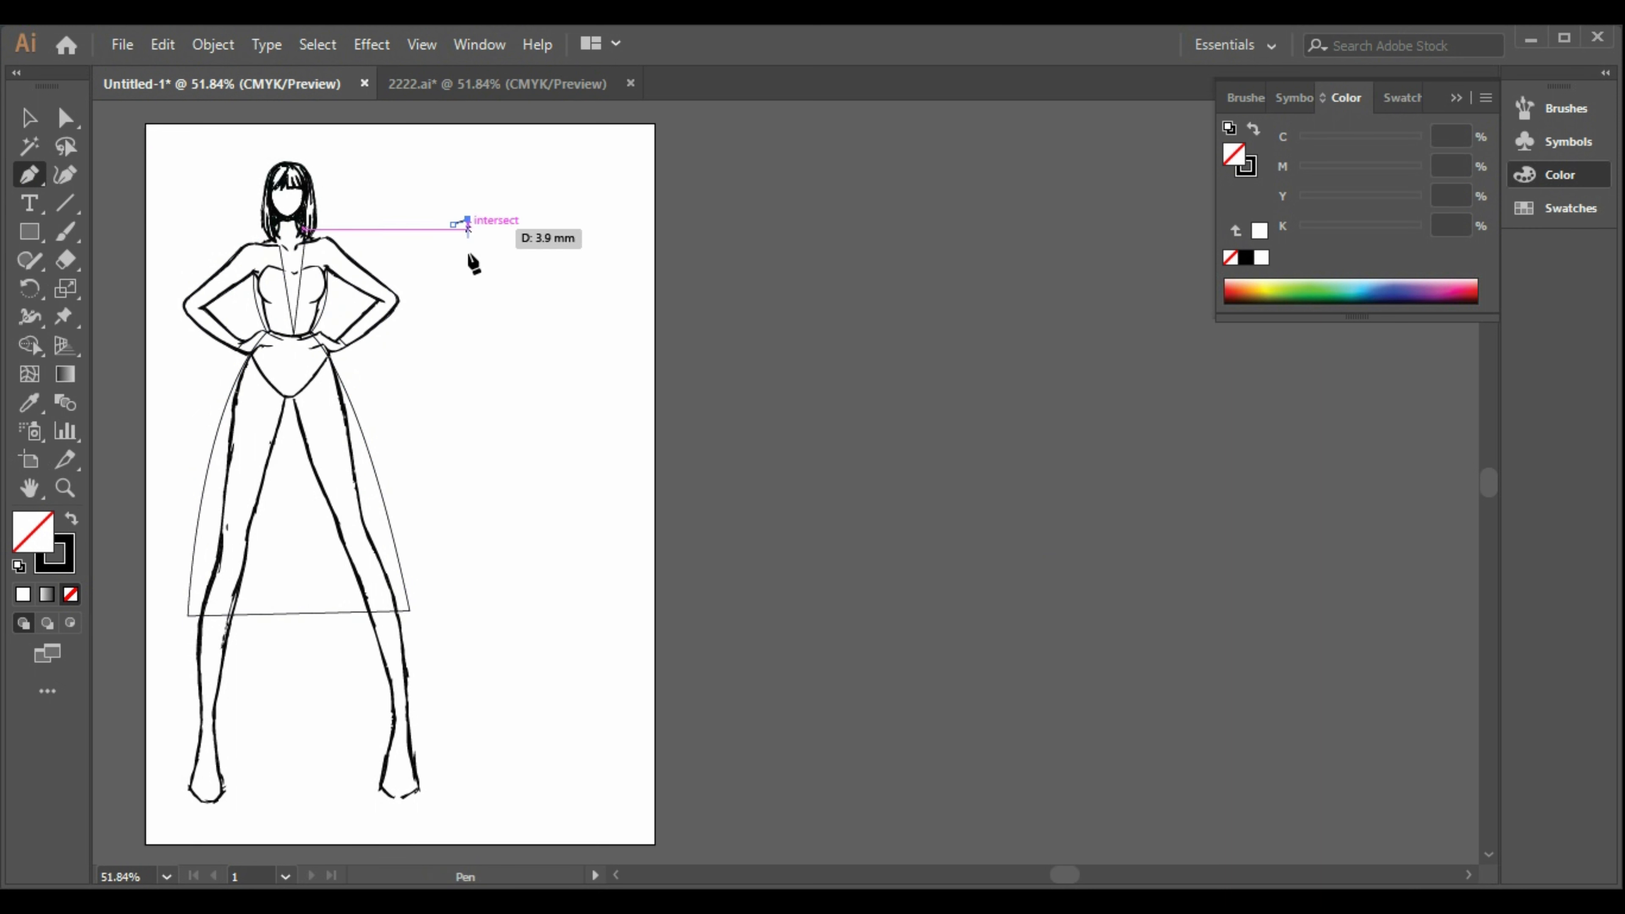
left_click(489, 308)
- Move the lapel onto the left side of the coat's V neckline and rotate it to follow the neckline edge
left_click_drag(453, 223, 288, 281)
left_click(32, 126)
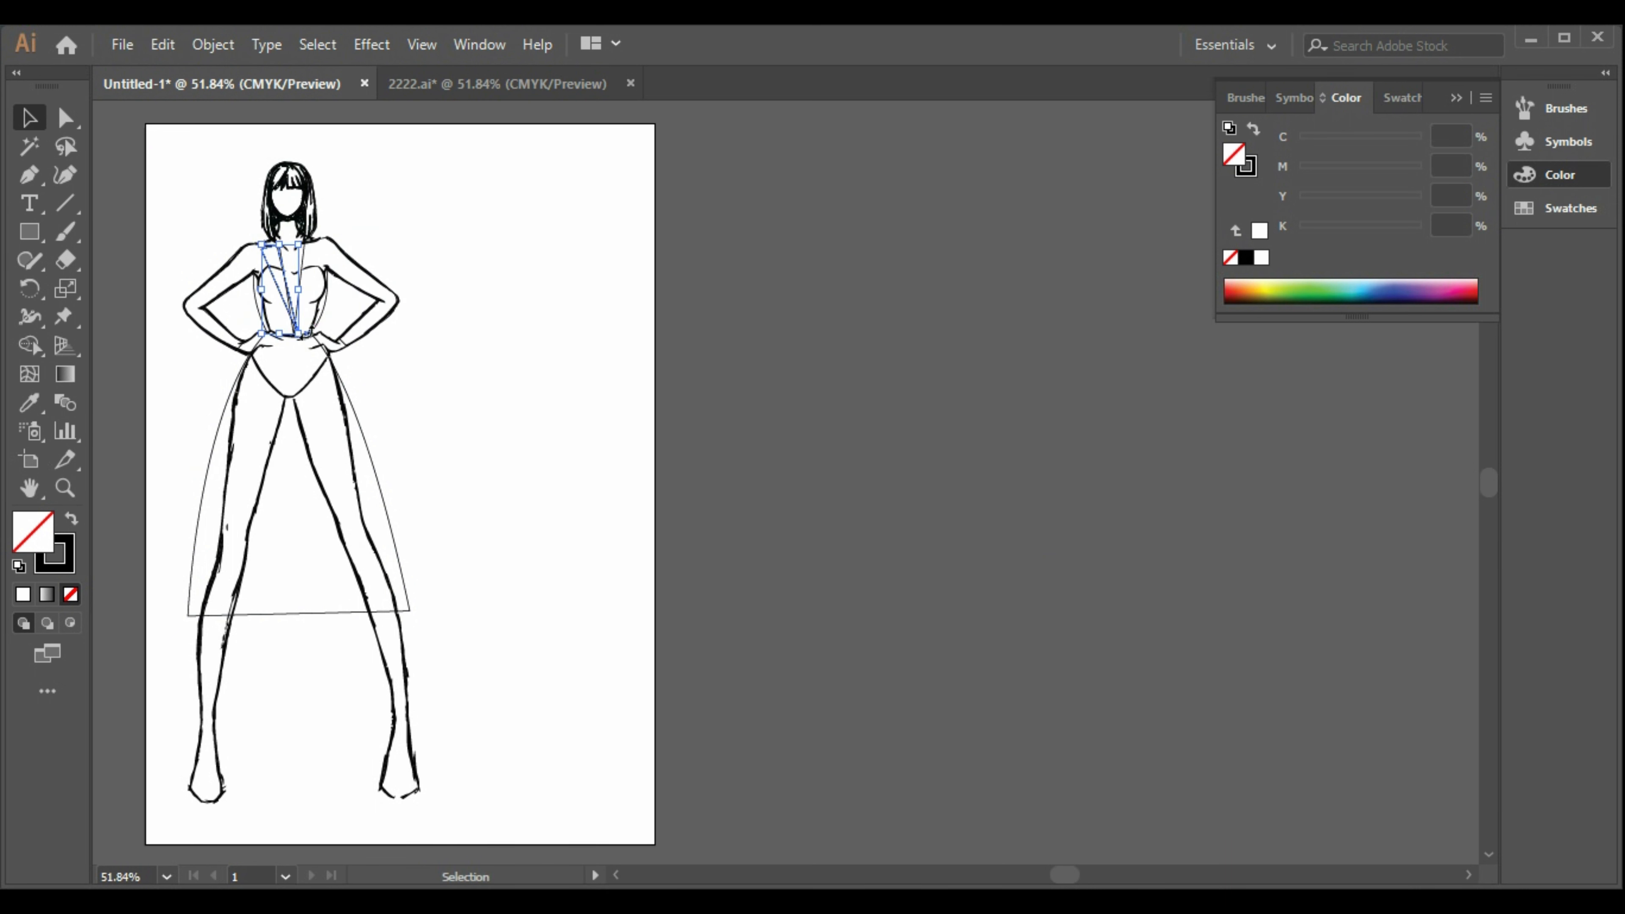
left_click_drag(308, 338, 300, 342)
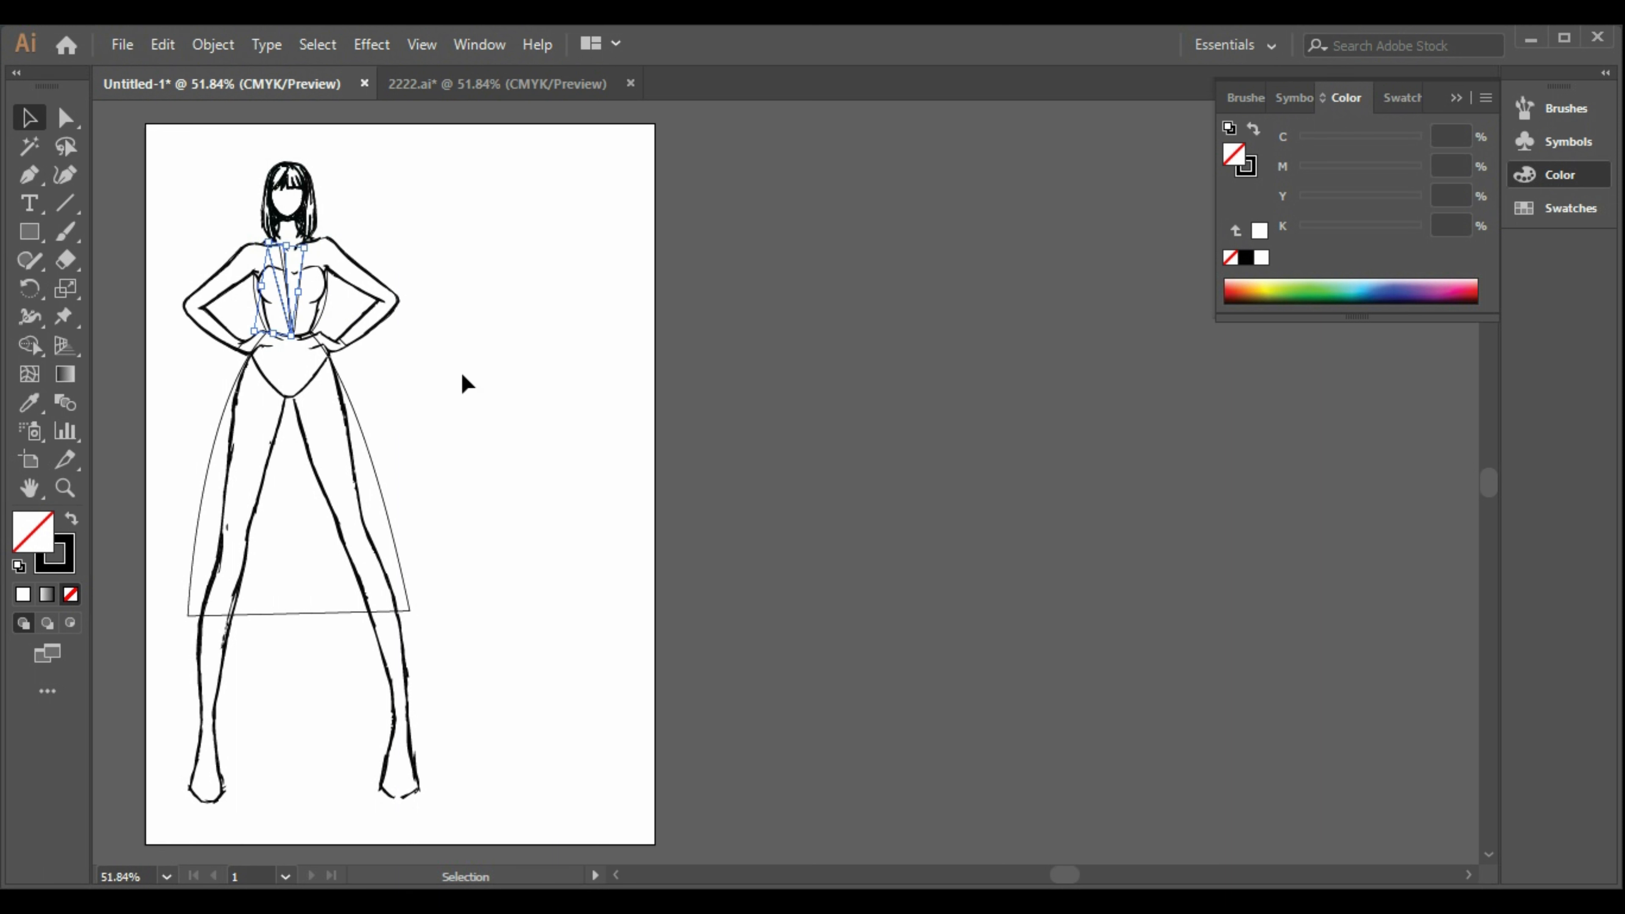
left_click_drag(309, 239, 316, 243)
left_click(490, 352)
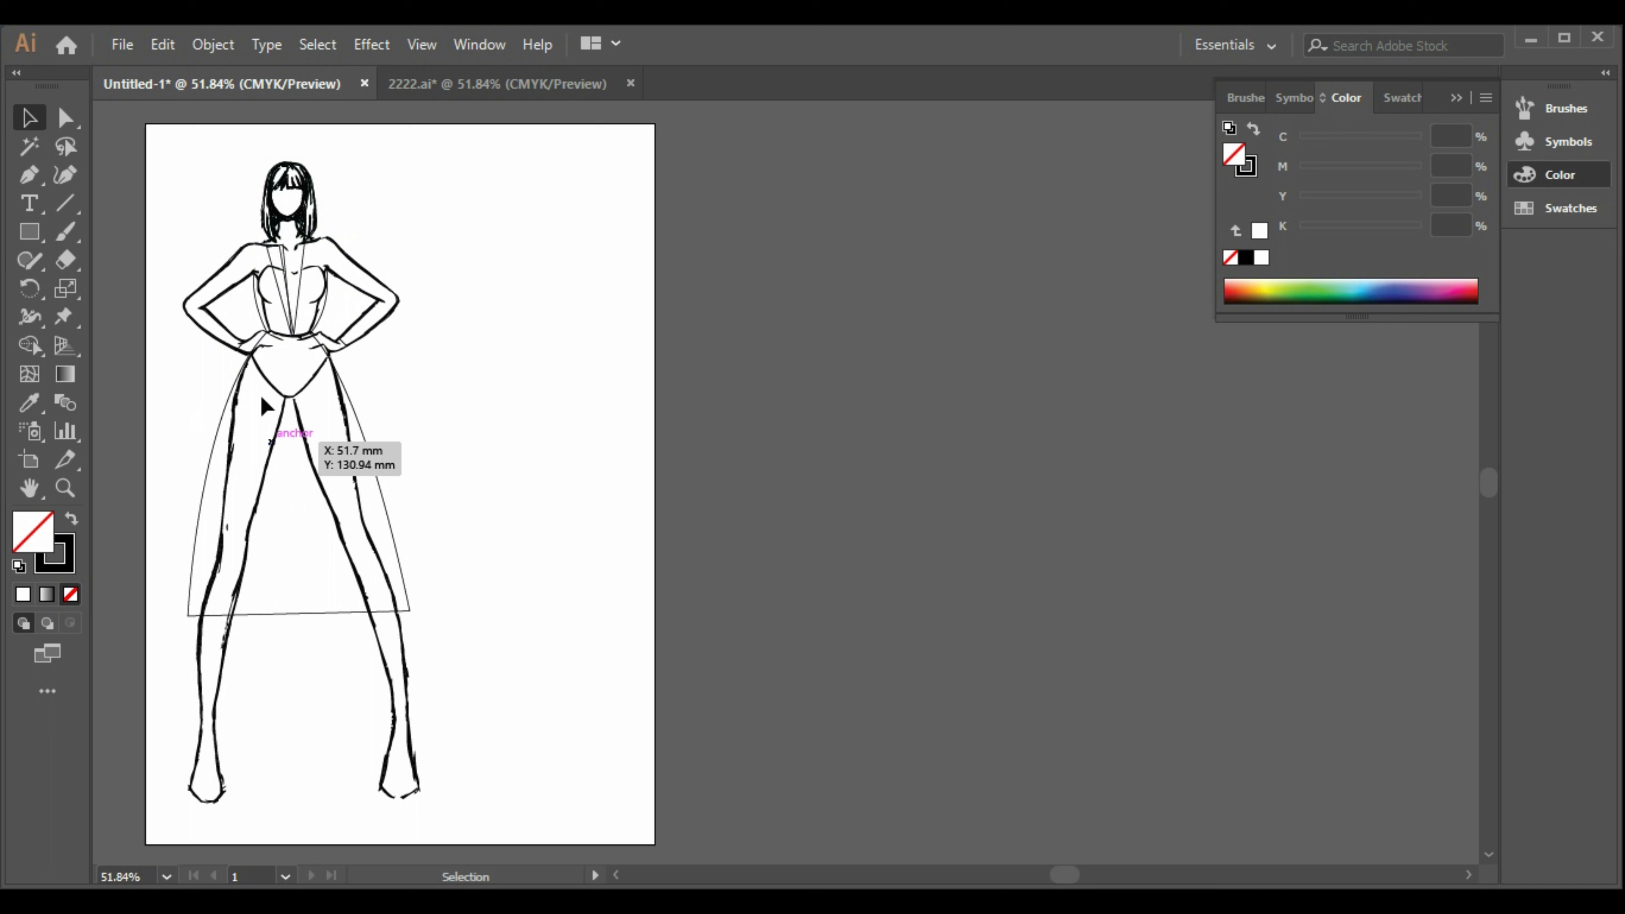
- Duplicate the lapel, reflect the copy about the vertical axis, and place it on the right side of the neckline
left_click(272, 272)
left_click(446, 274)
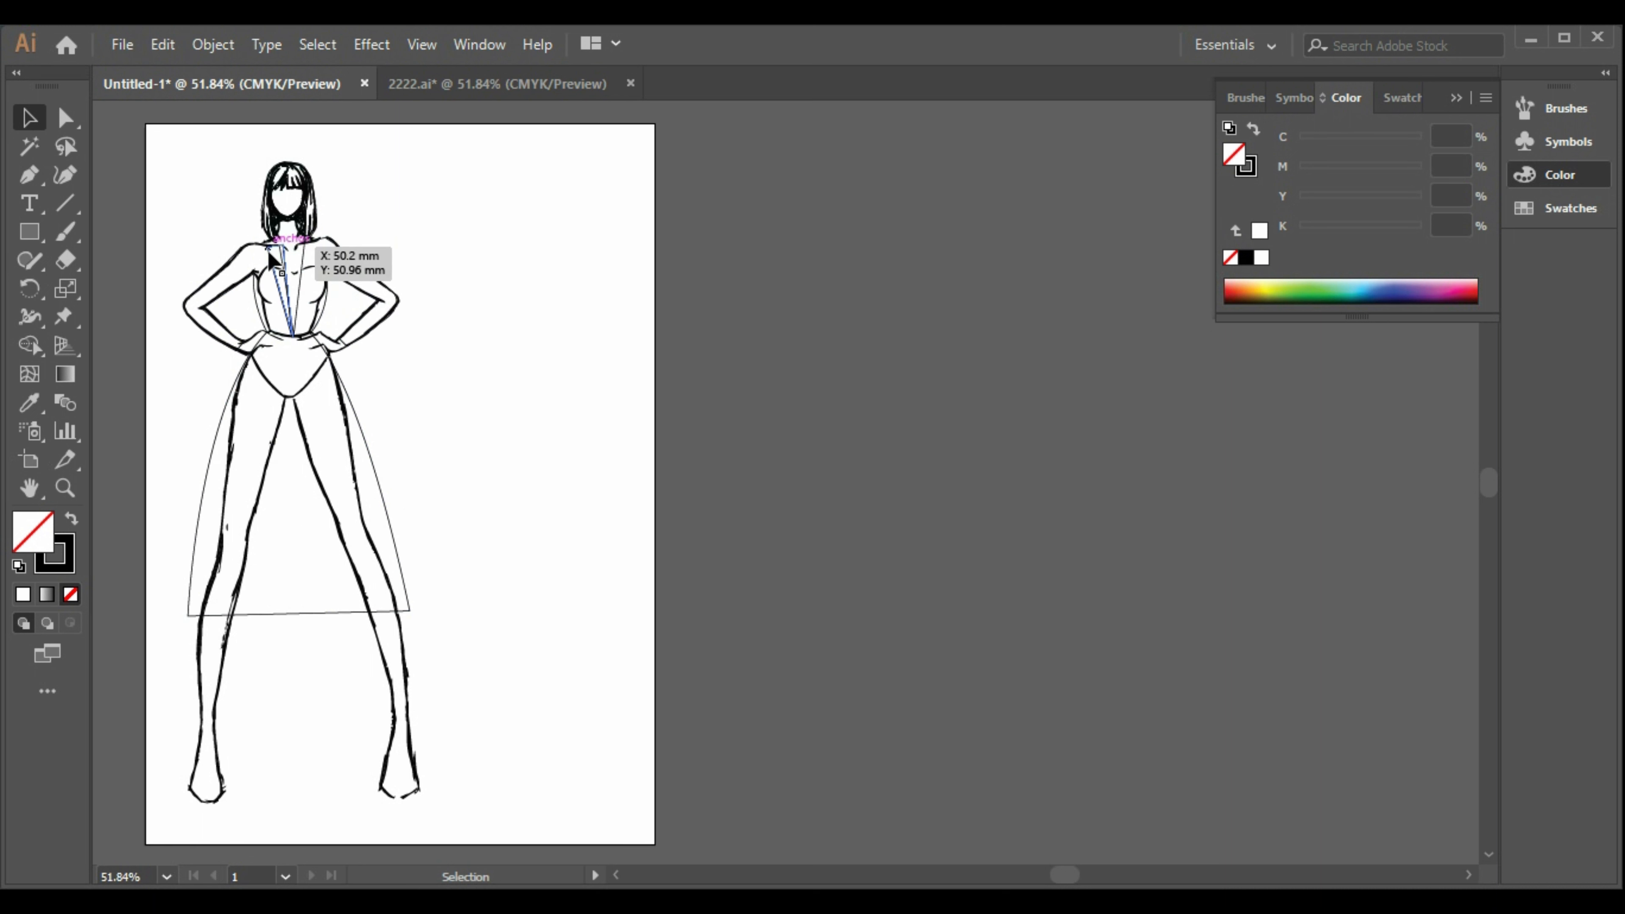
left_click(282, 245)
key("ctrl+v")
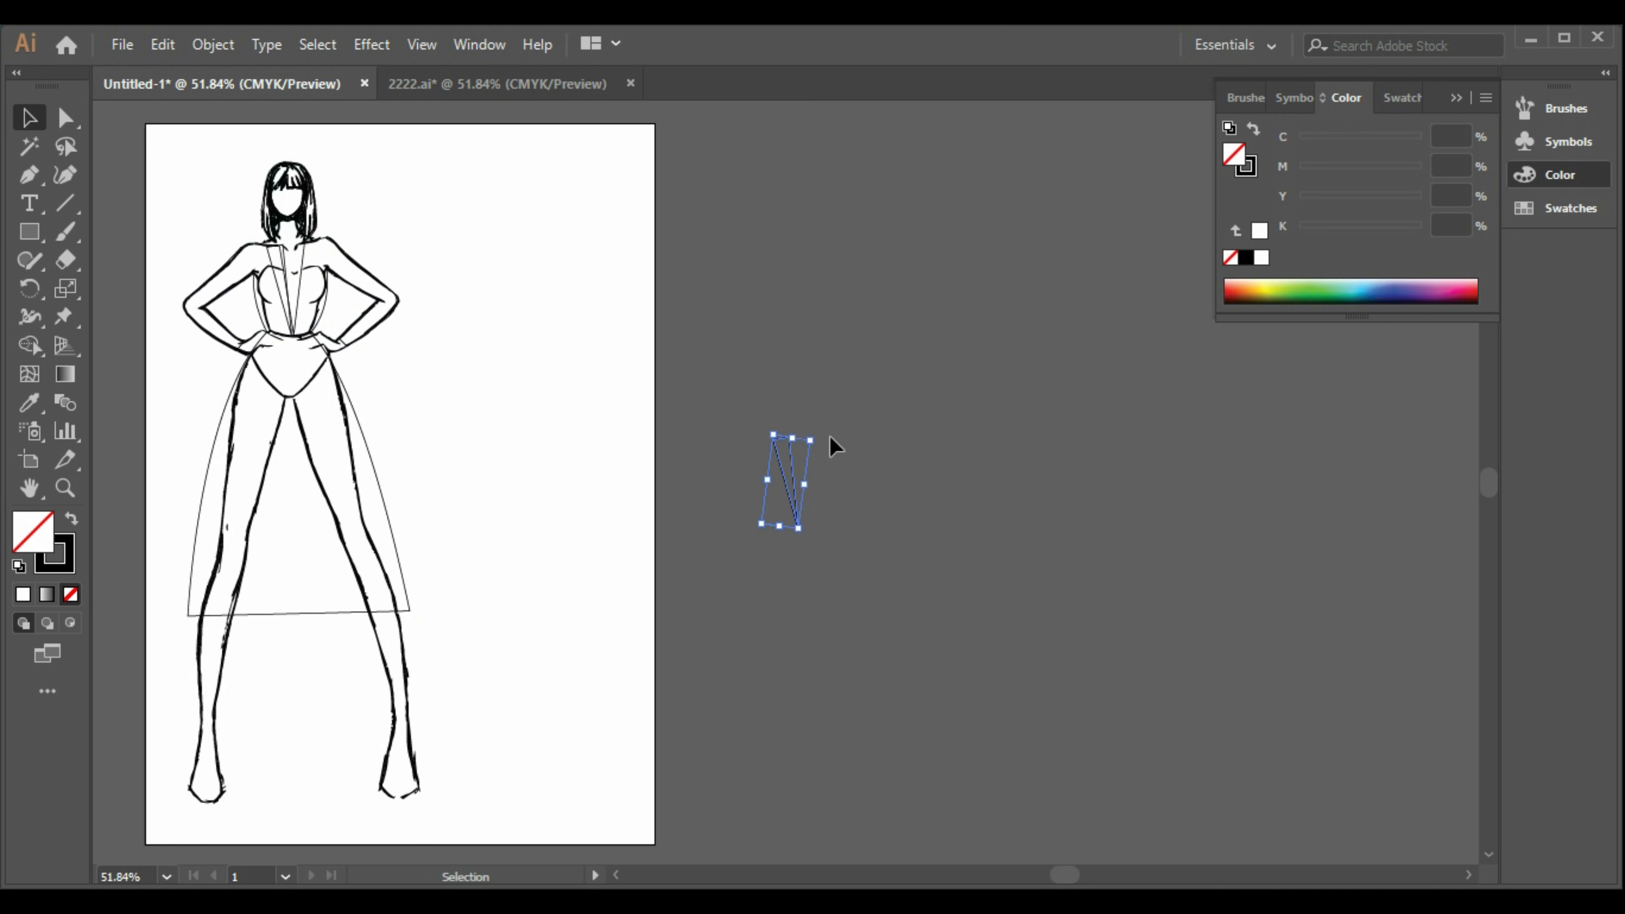
right_click(800, 442)
mouse_move(1018, 749)
left_click(1204, 624)
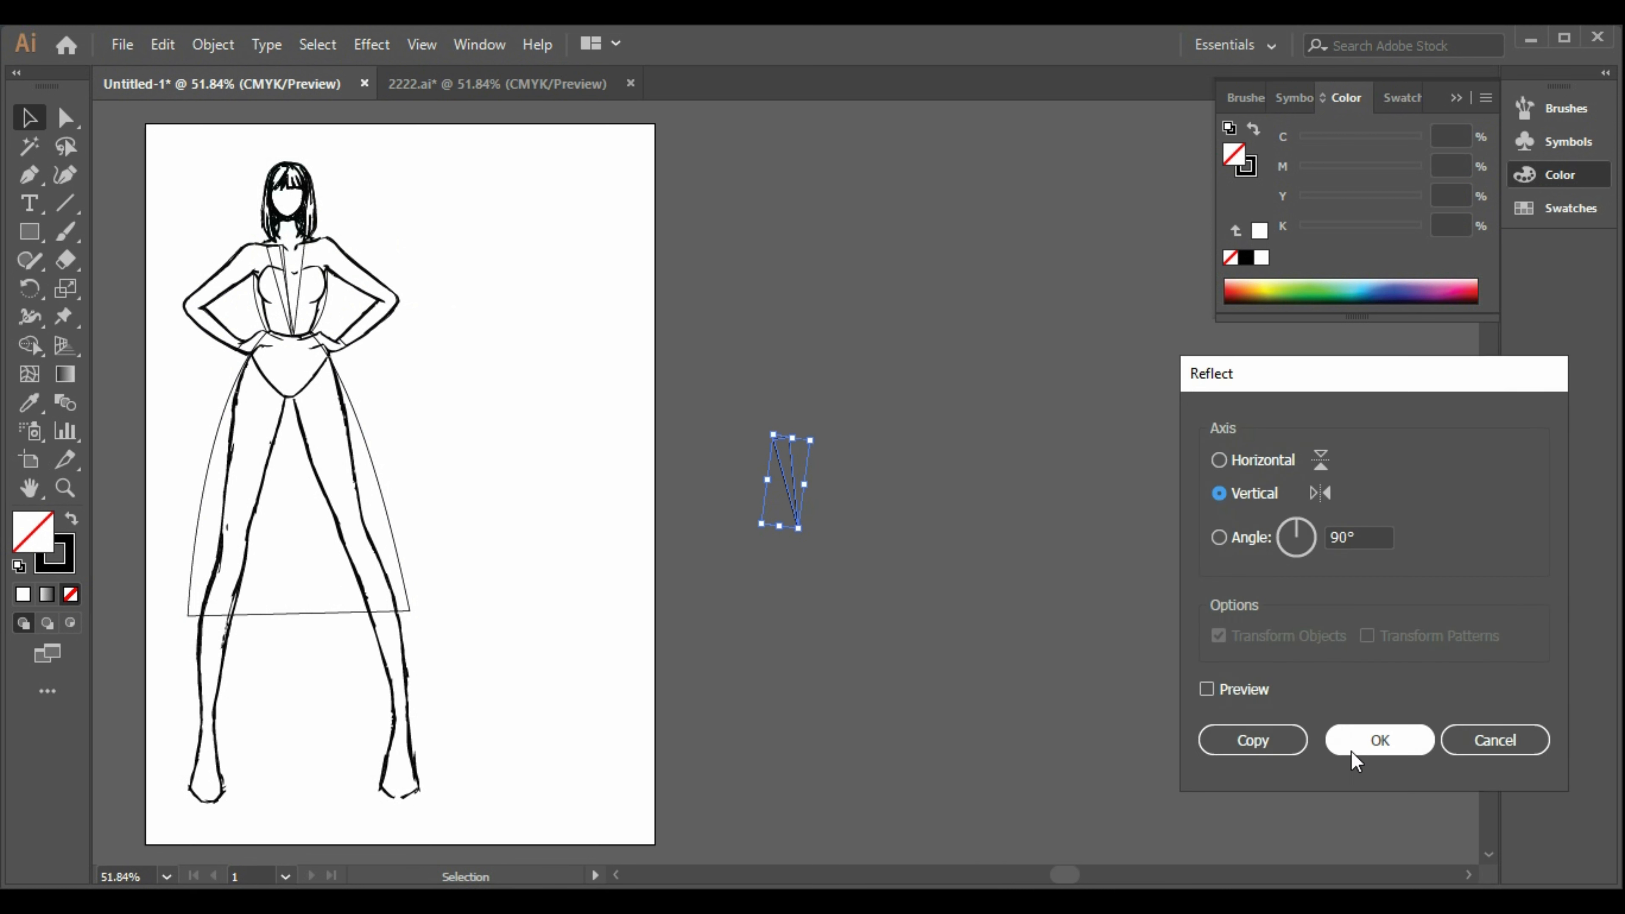
left_click(1353, 752)
left_click_drag(793, 486, 313, 291)
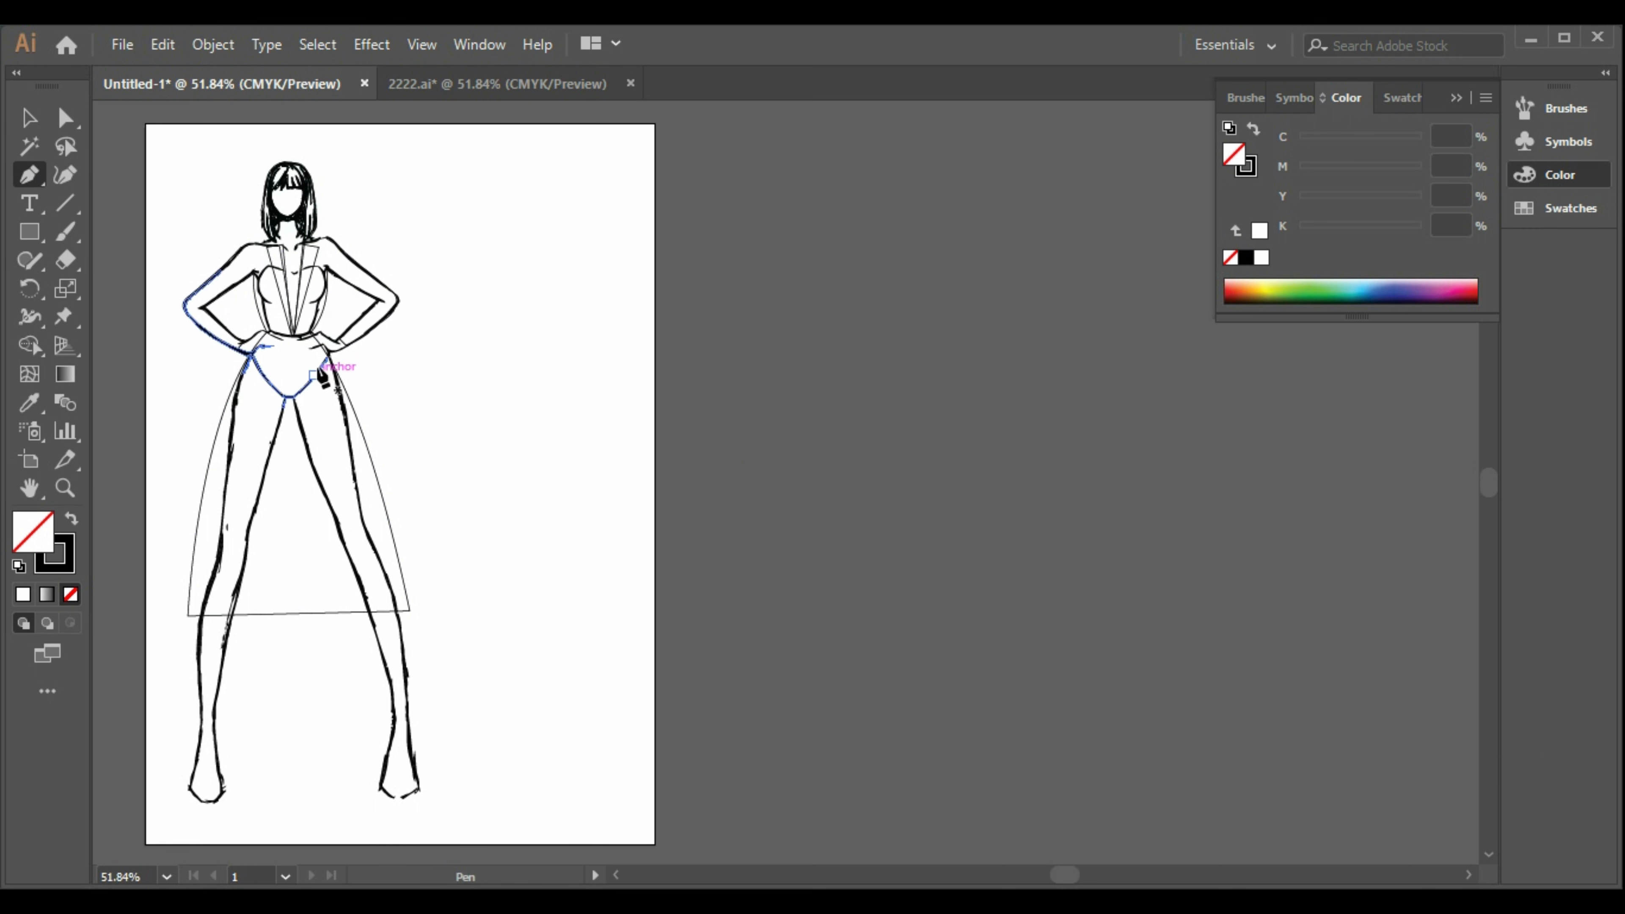
- Draw a straight centre-front line with the Pen tool from the neckline point down to the hem, and end the path
left_click(292, 335)
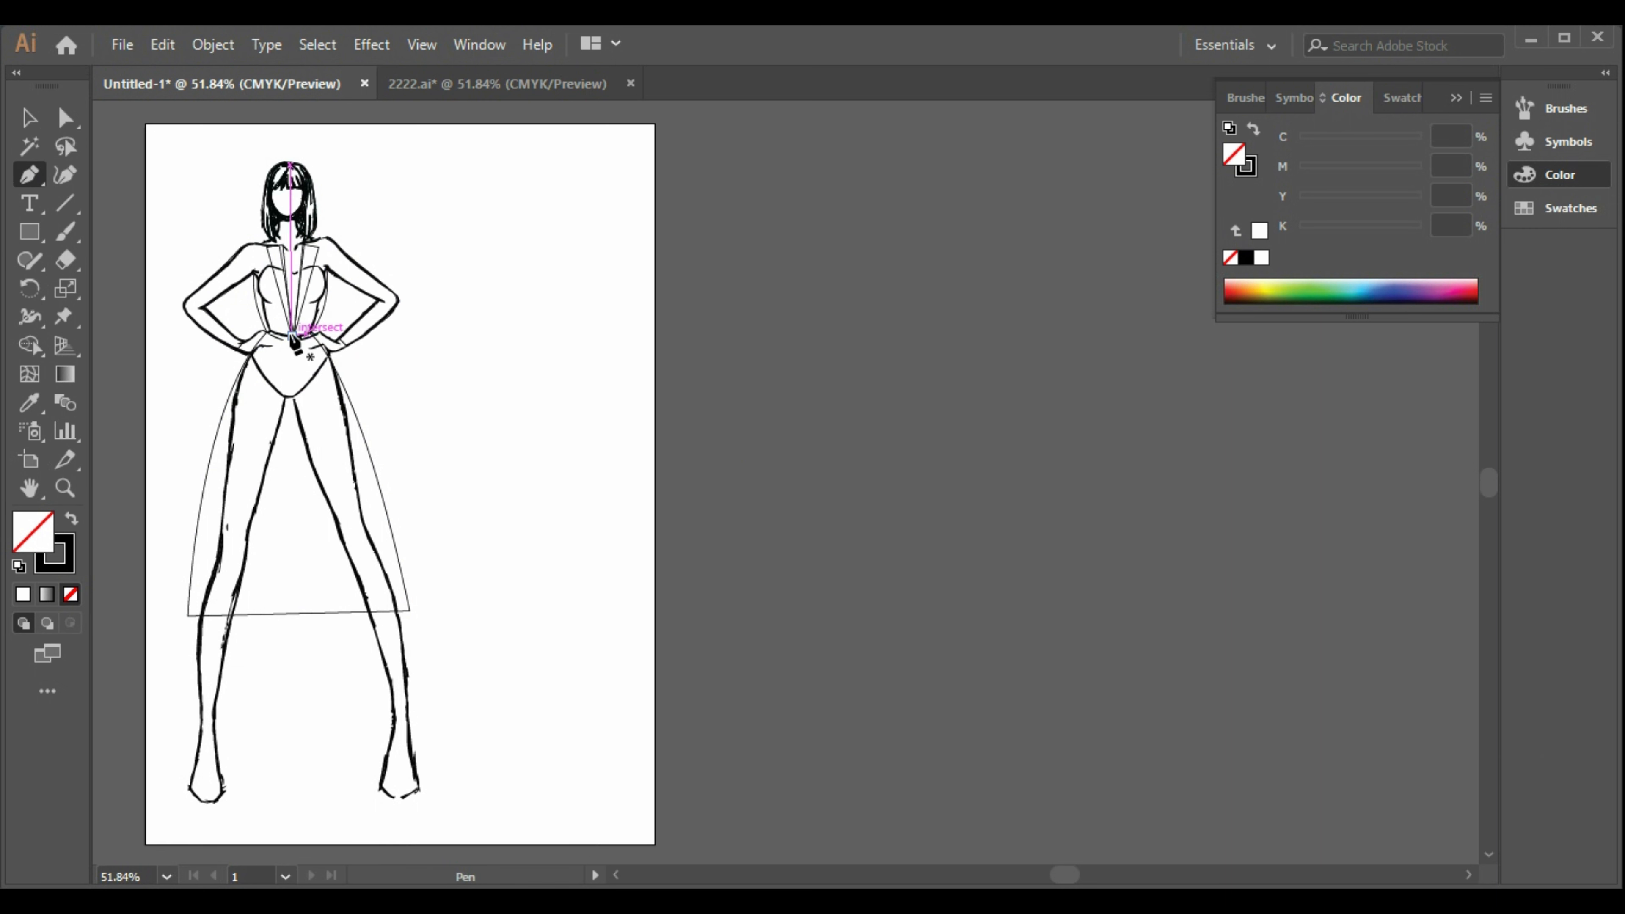
left_click(296, 612)
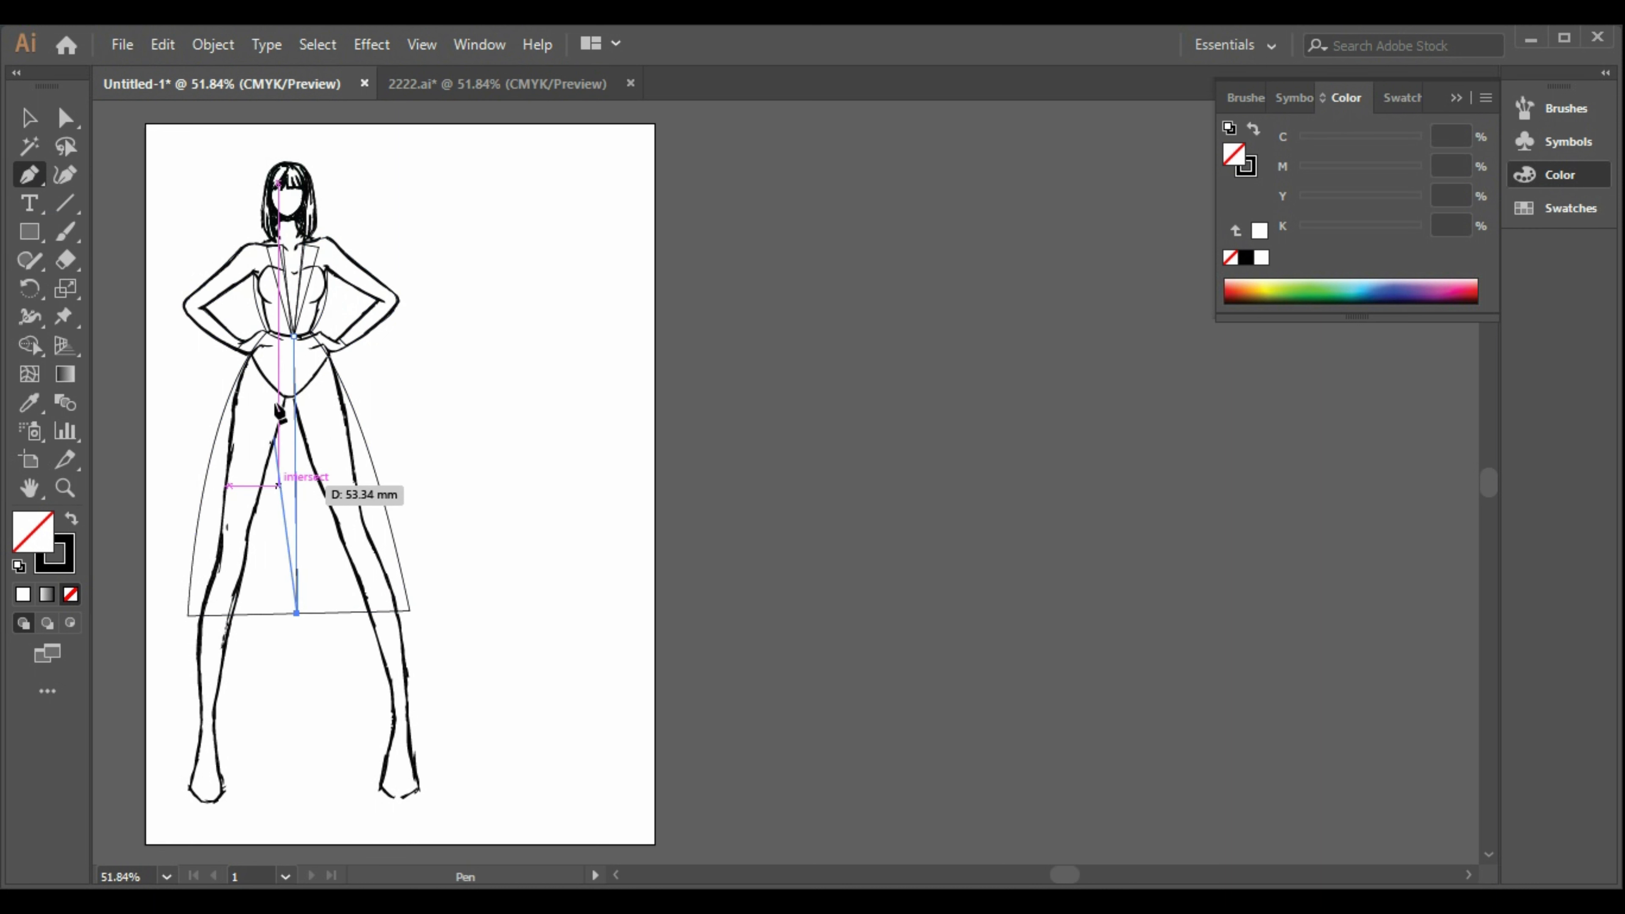
left_click(29, 118)
left_click(30, 174)
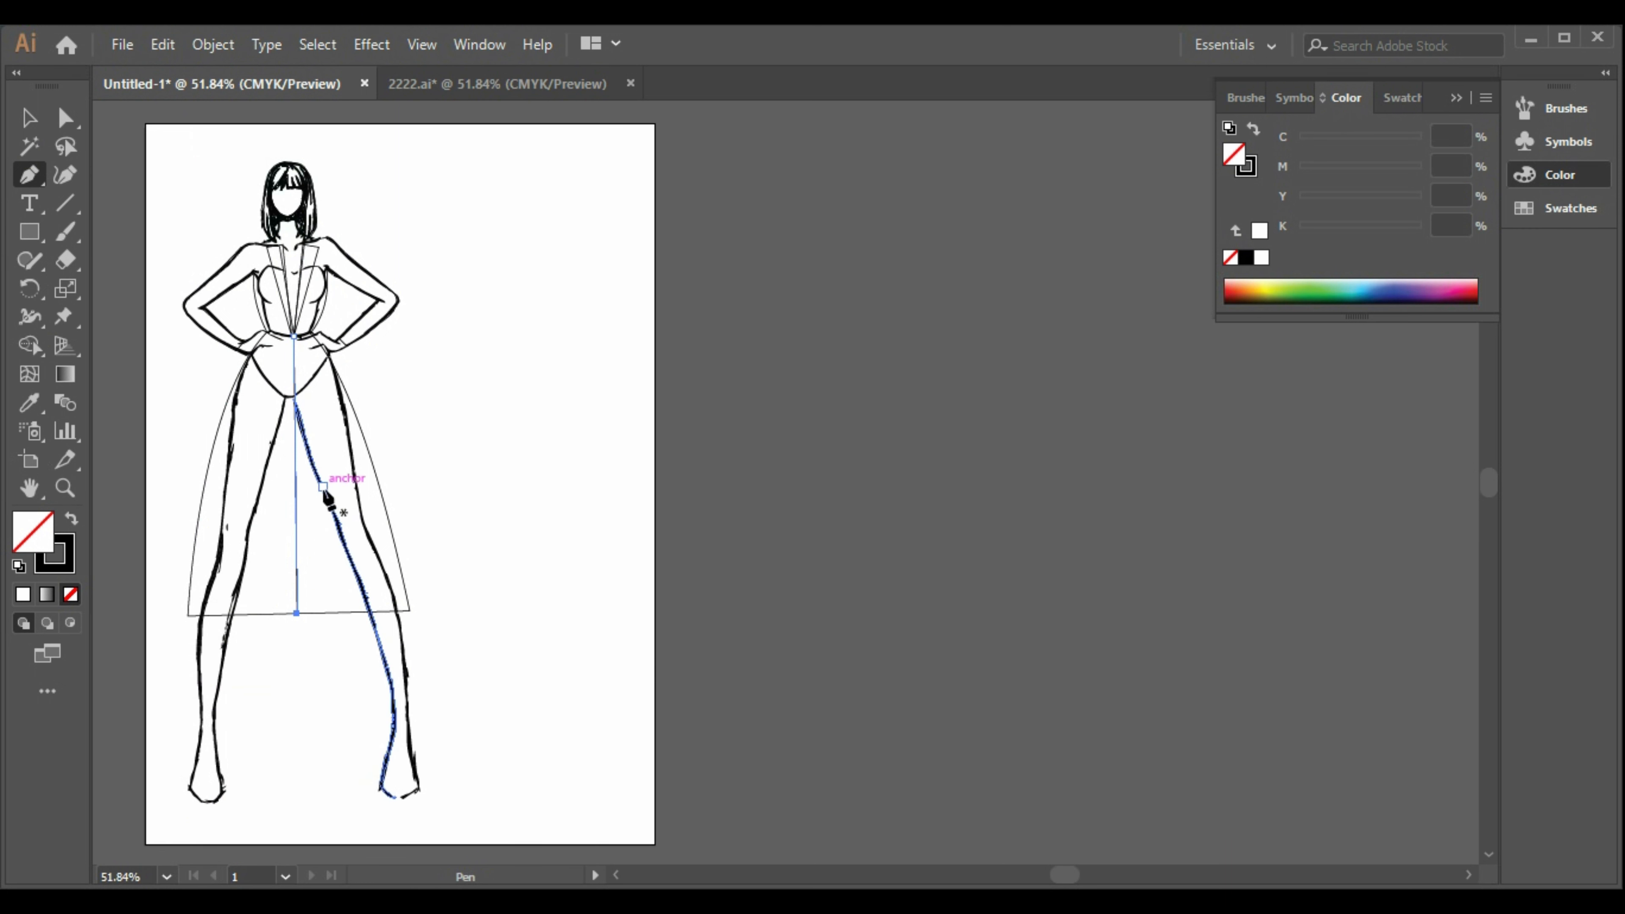
- Trace the top edge and outer side of a thigh-high boot on the figure's right-hand leg with the Pen tool, down to the toe
left_click(324, 488)
left_click(355, 479)
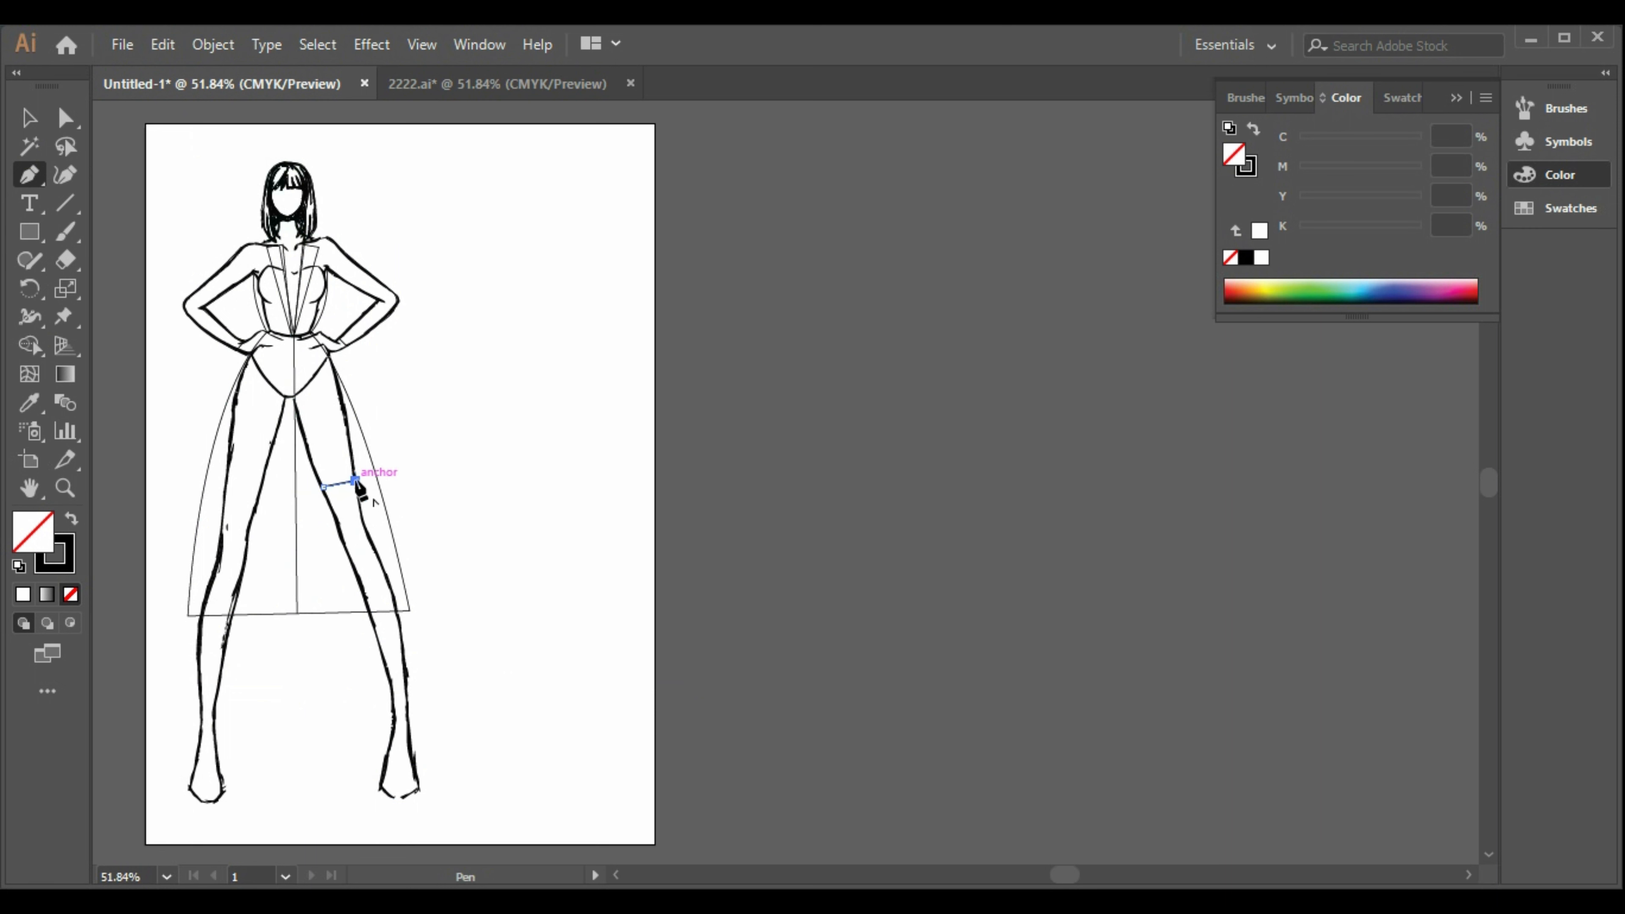
left_click(365, 527)
left_click(390, 590)
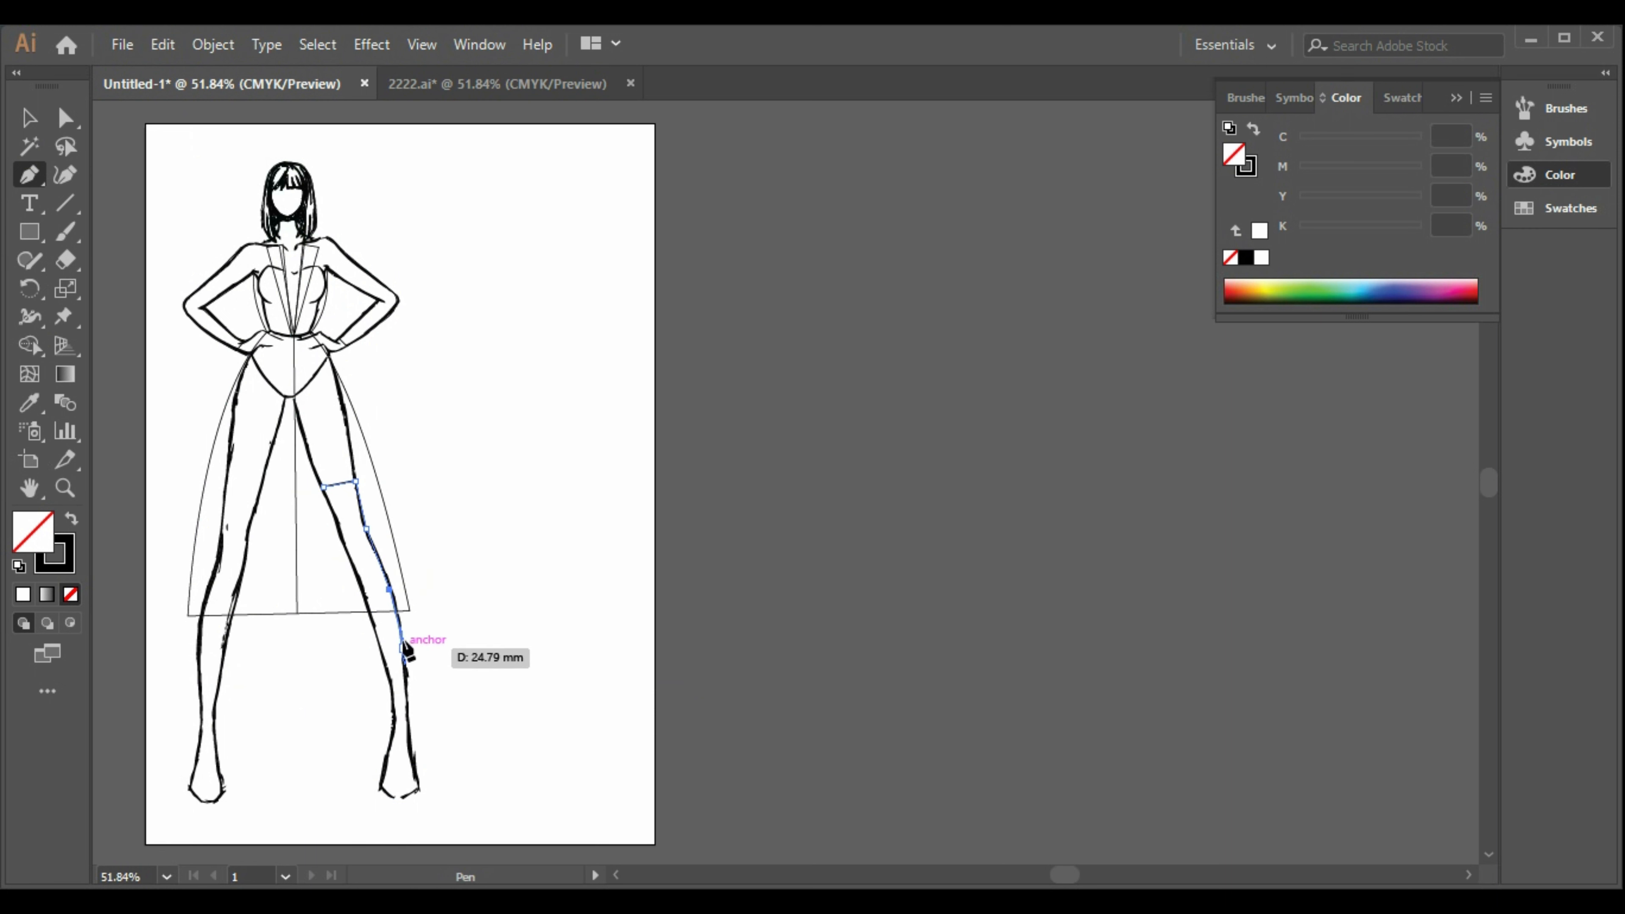
left_click(401, 628)
left_click(407, 697)
left_click(410, 745)
left_click(417, 790)
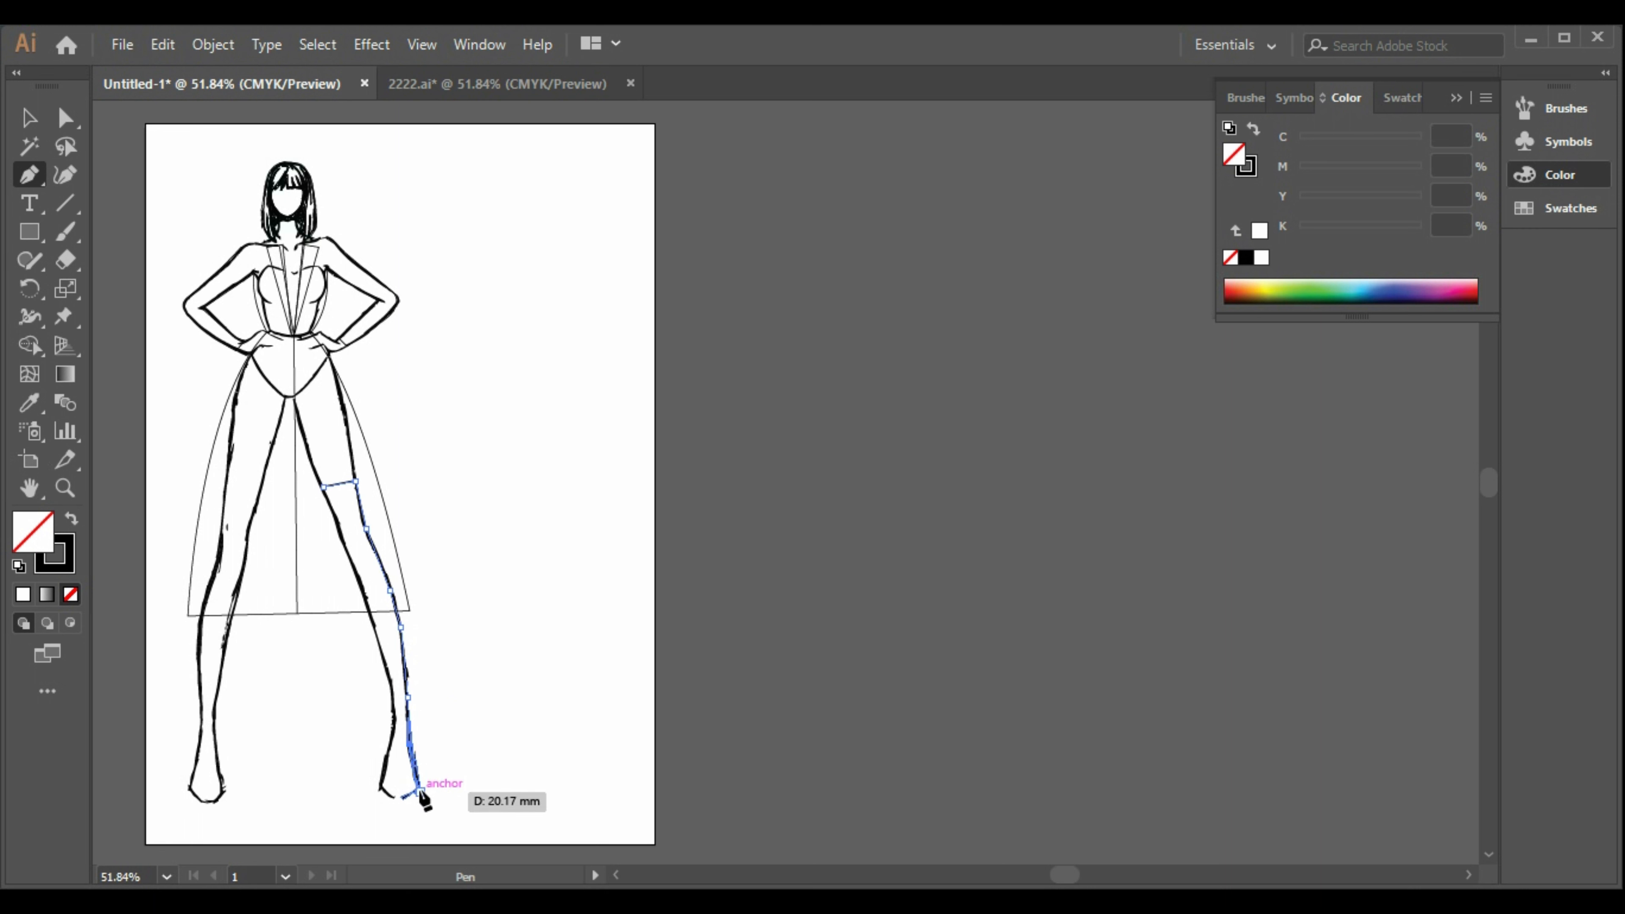
- Continue the boot path across the foot with a curved toe and up the inner leg, closing it at the thigh
left_click(381, 782)
key("ctrl+z")
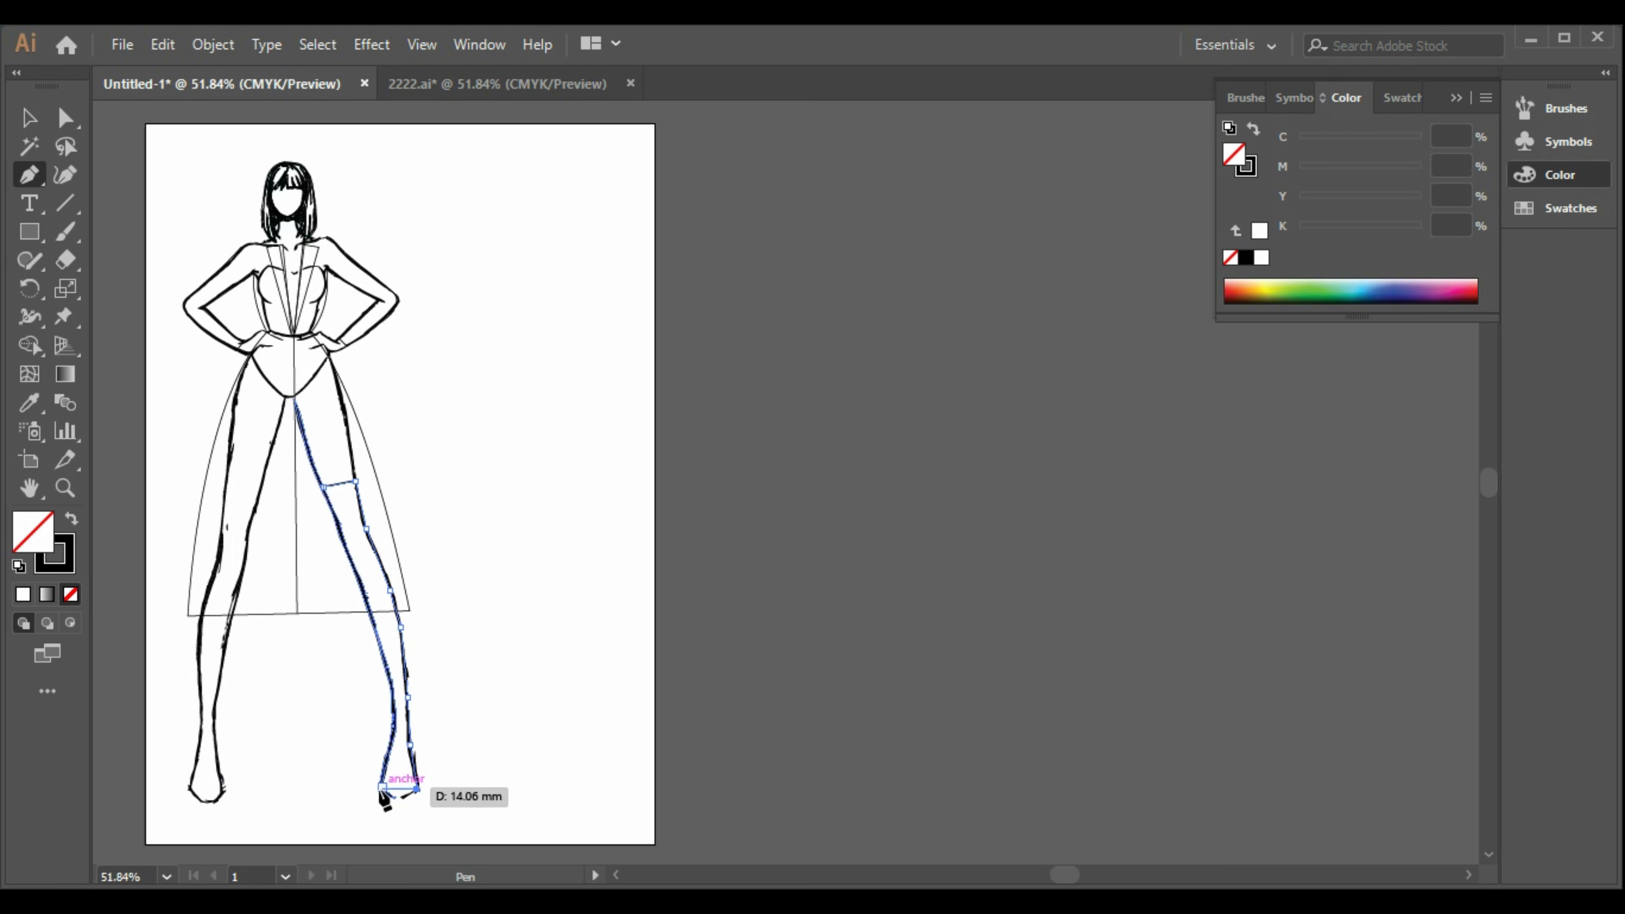
left_click(379, 787)
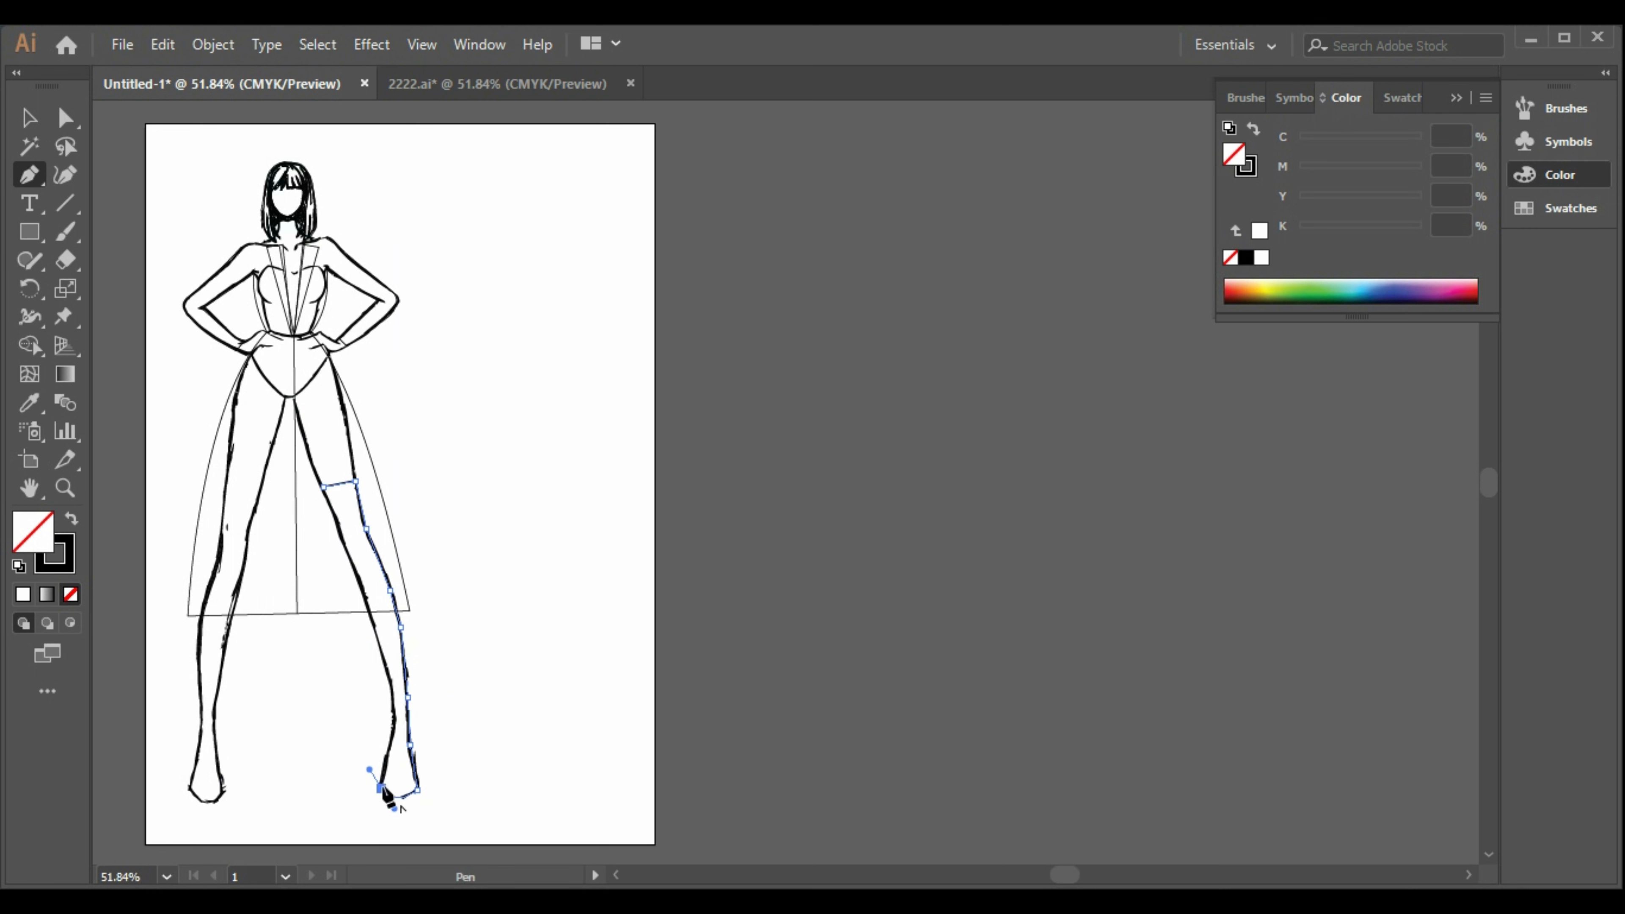
left_click(382, 789)
left_click(394, 729)
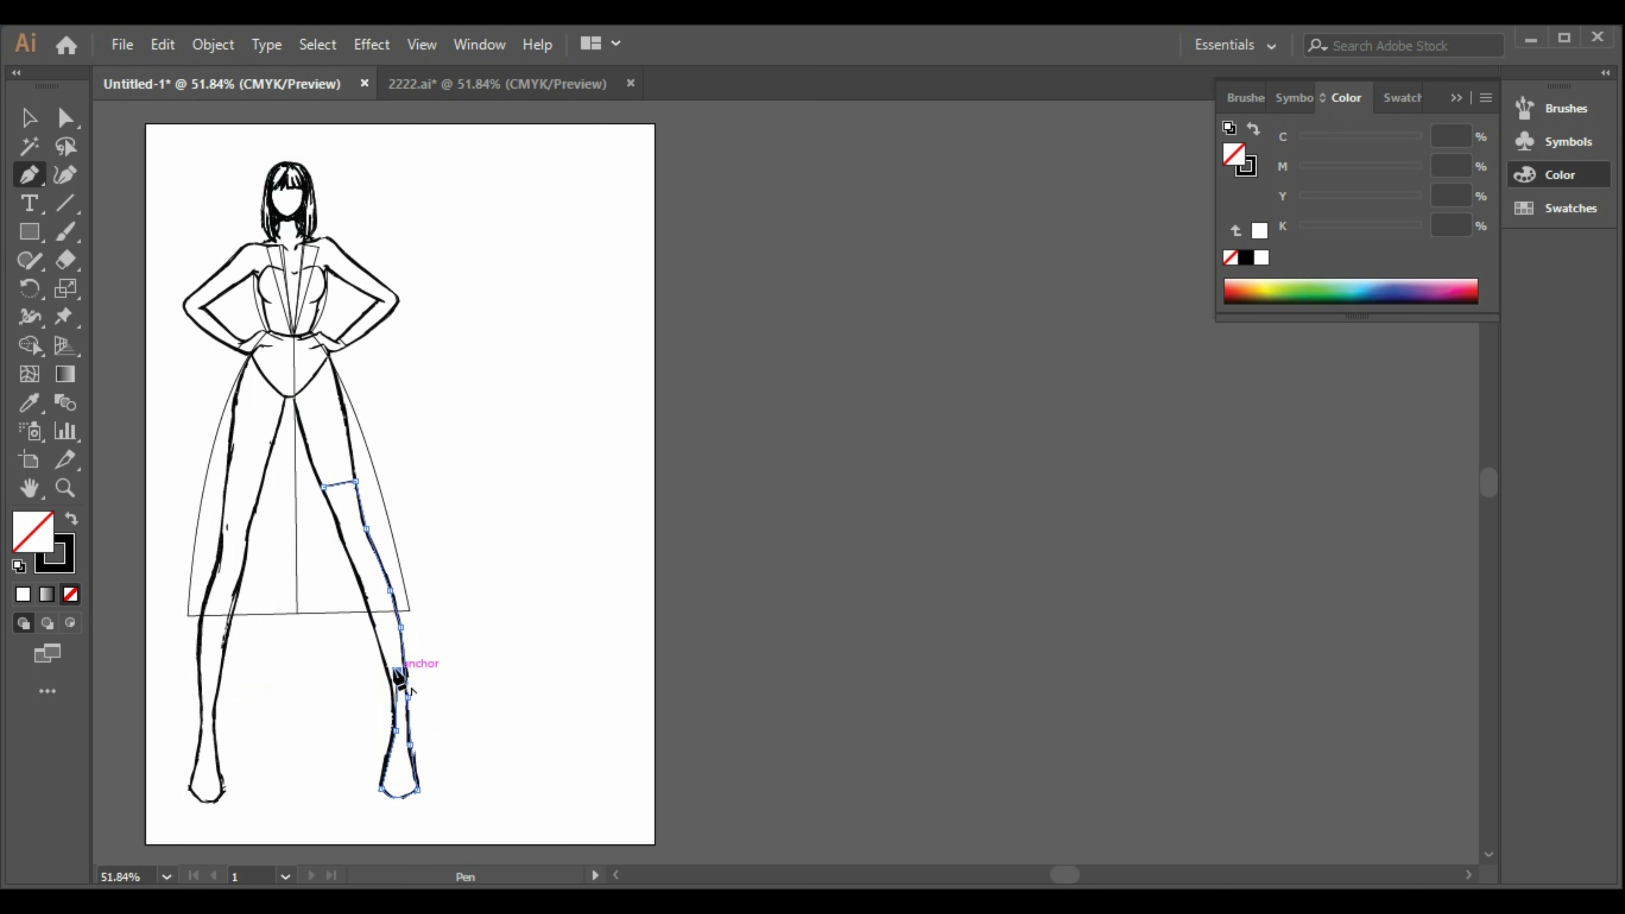
left_click(384, 668)
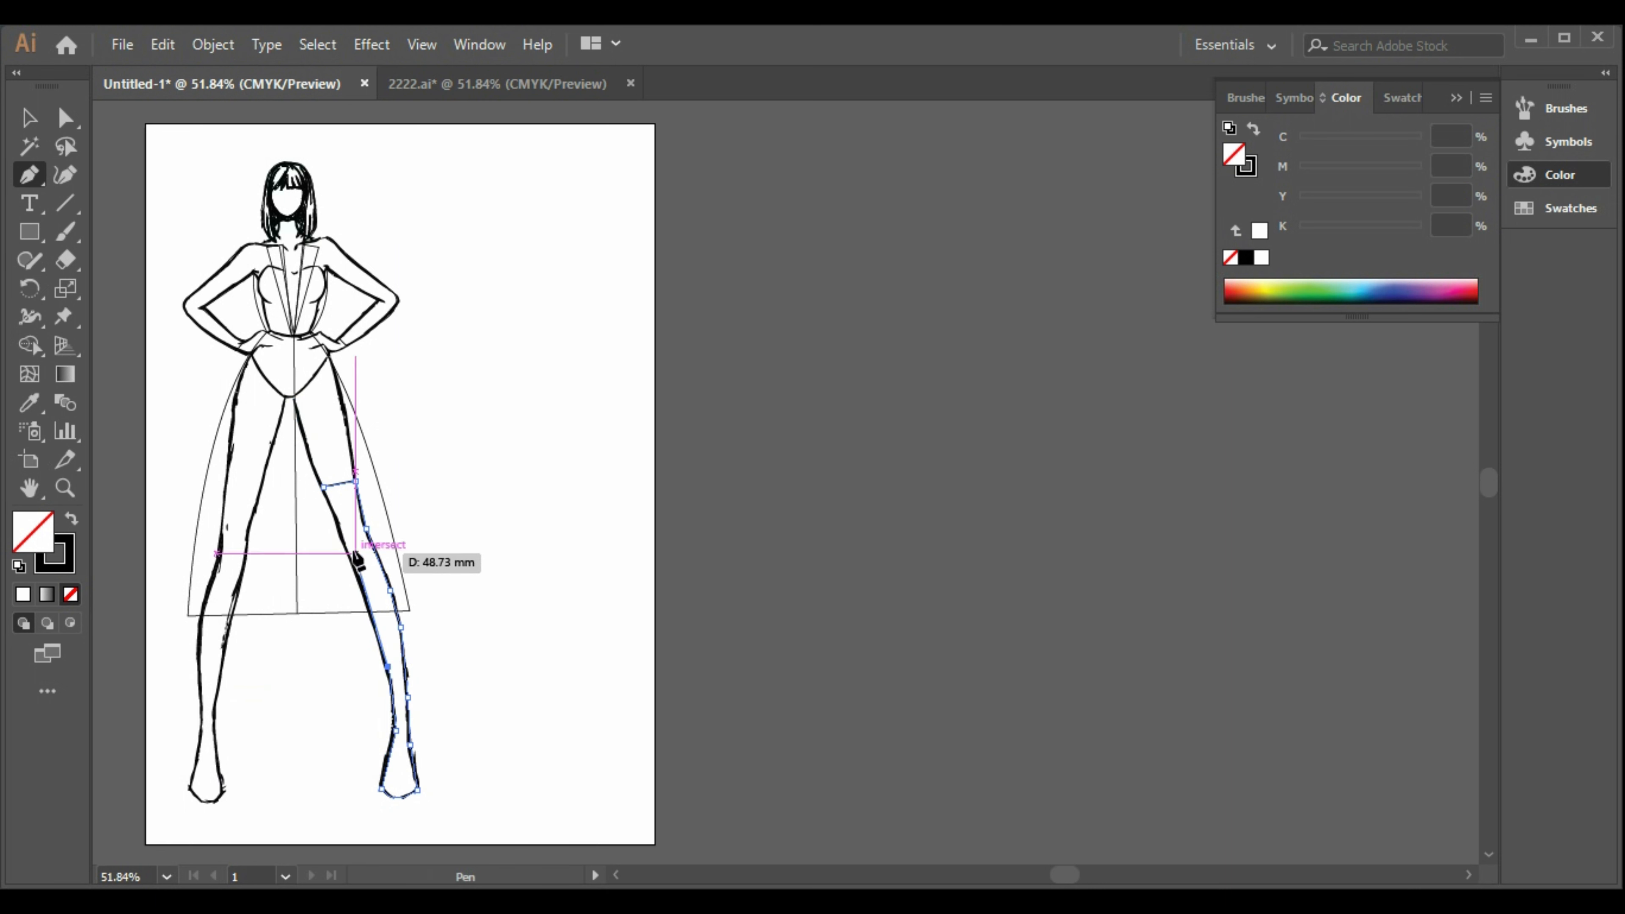
left_click(342, 532)
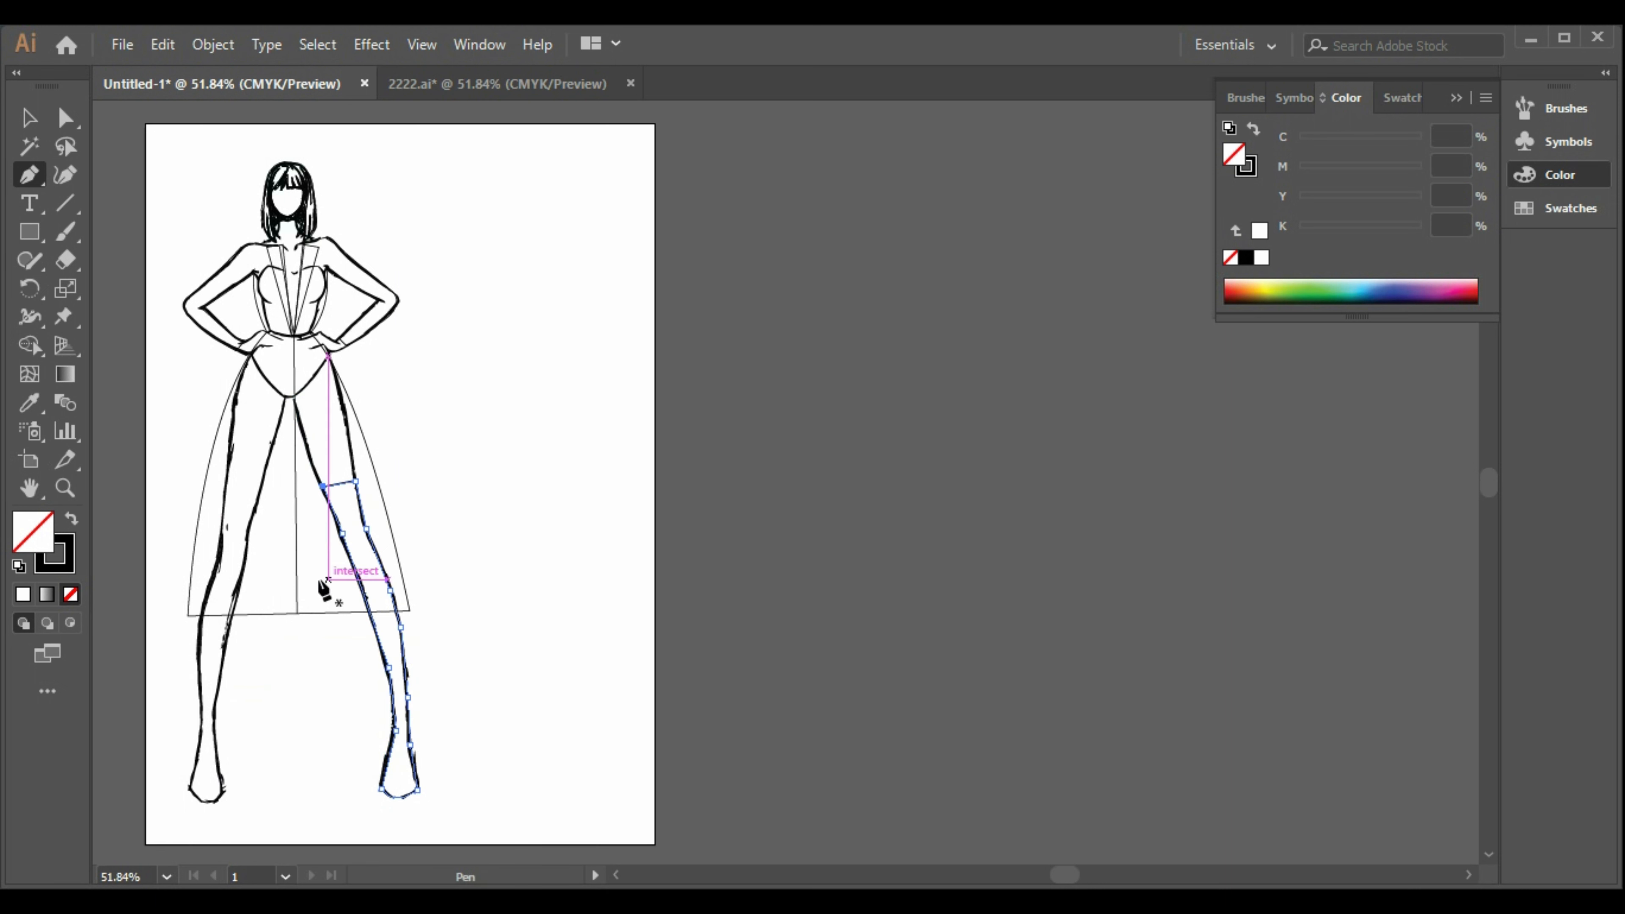
- Start a matching boot on the left-hand leg with the Pen tool, tracing its slanted top edge and inner side down to the ankle
left_click(226, 479)
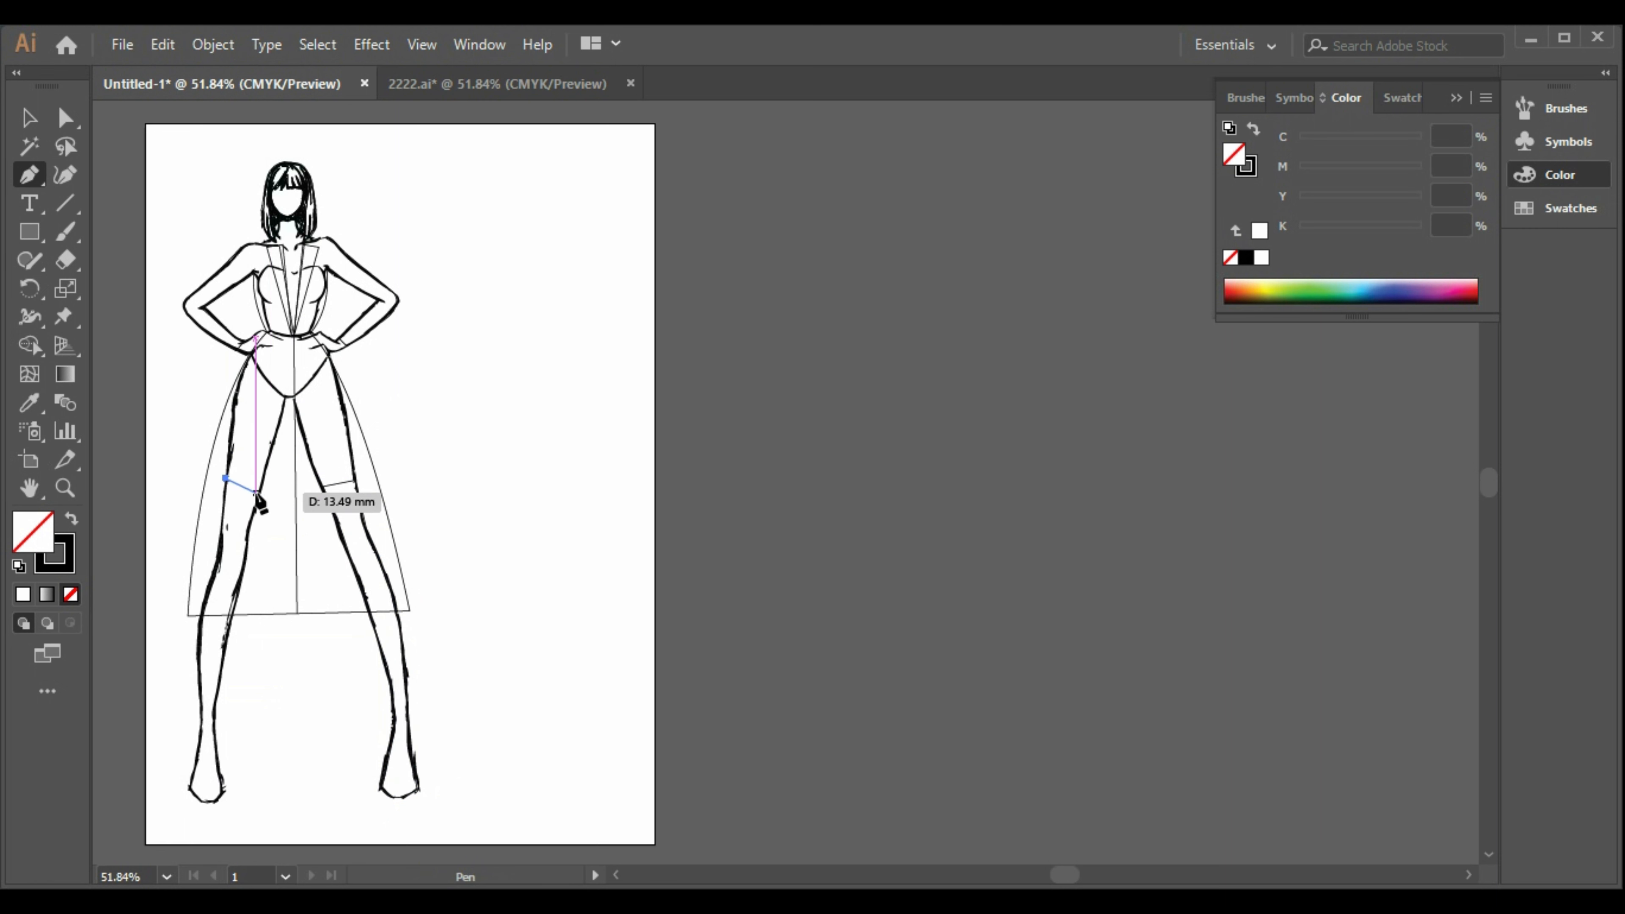
left_click(261, 495)
left_click(247, 527)
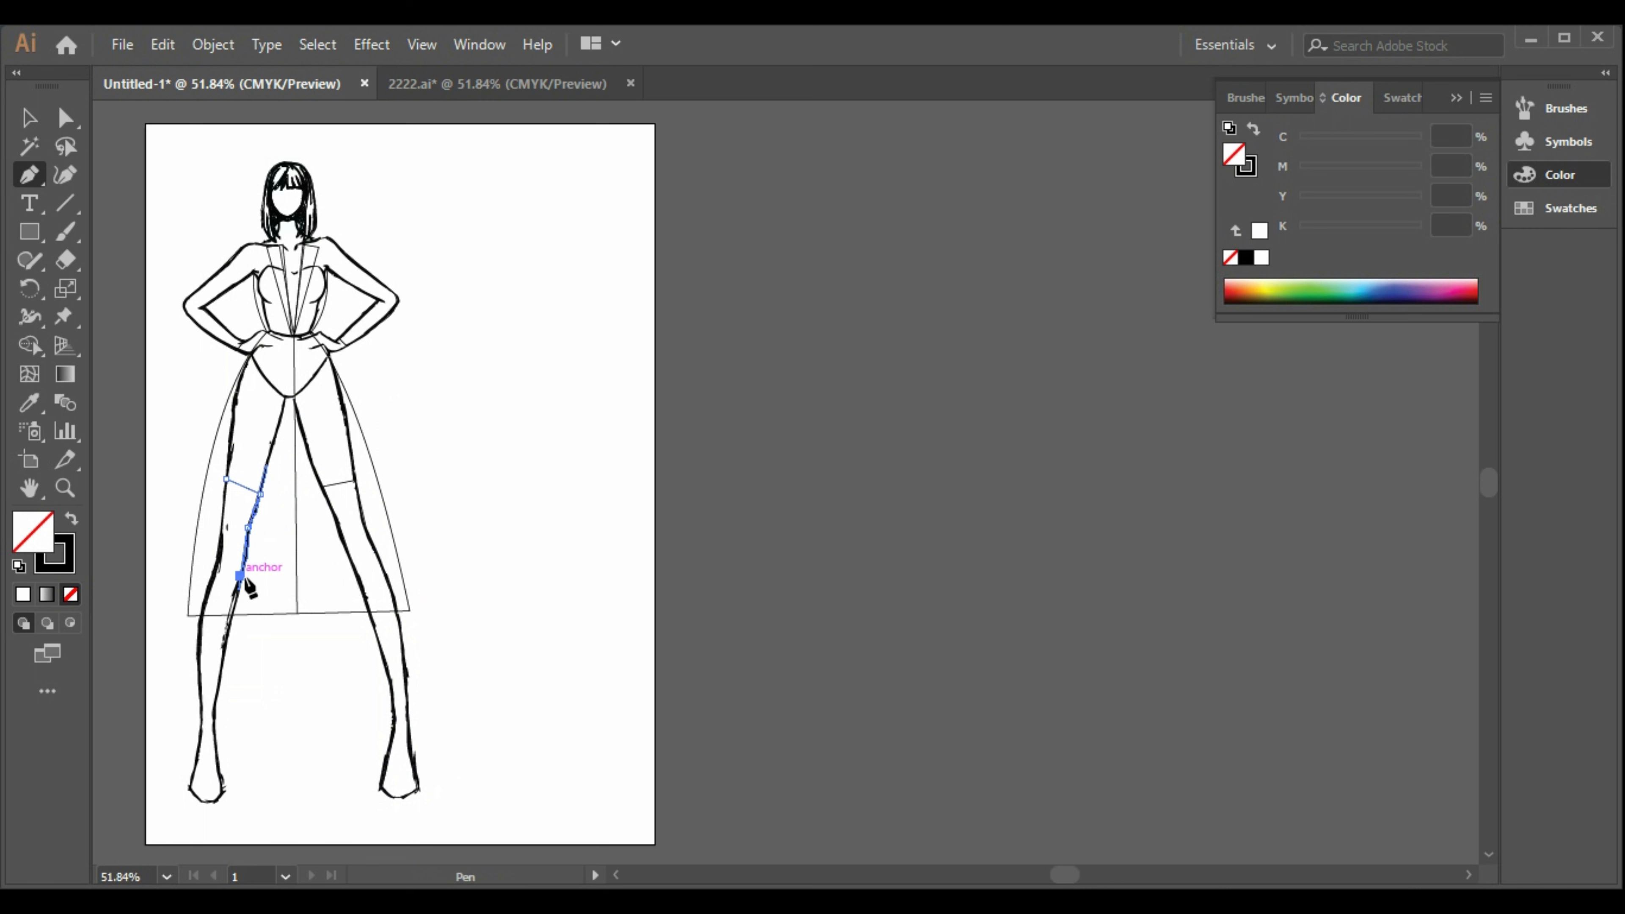
left_click(240, 576)
left_click(225, 634)
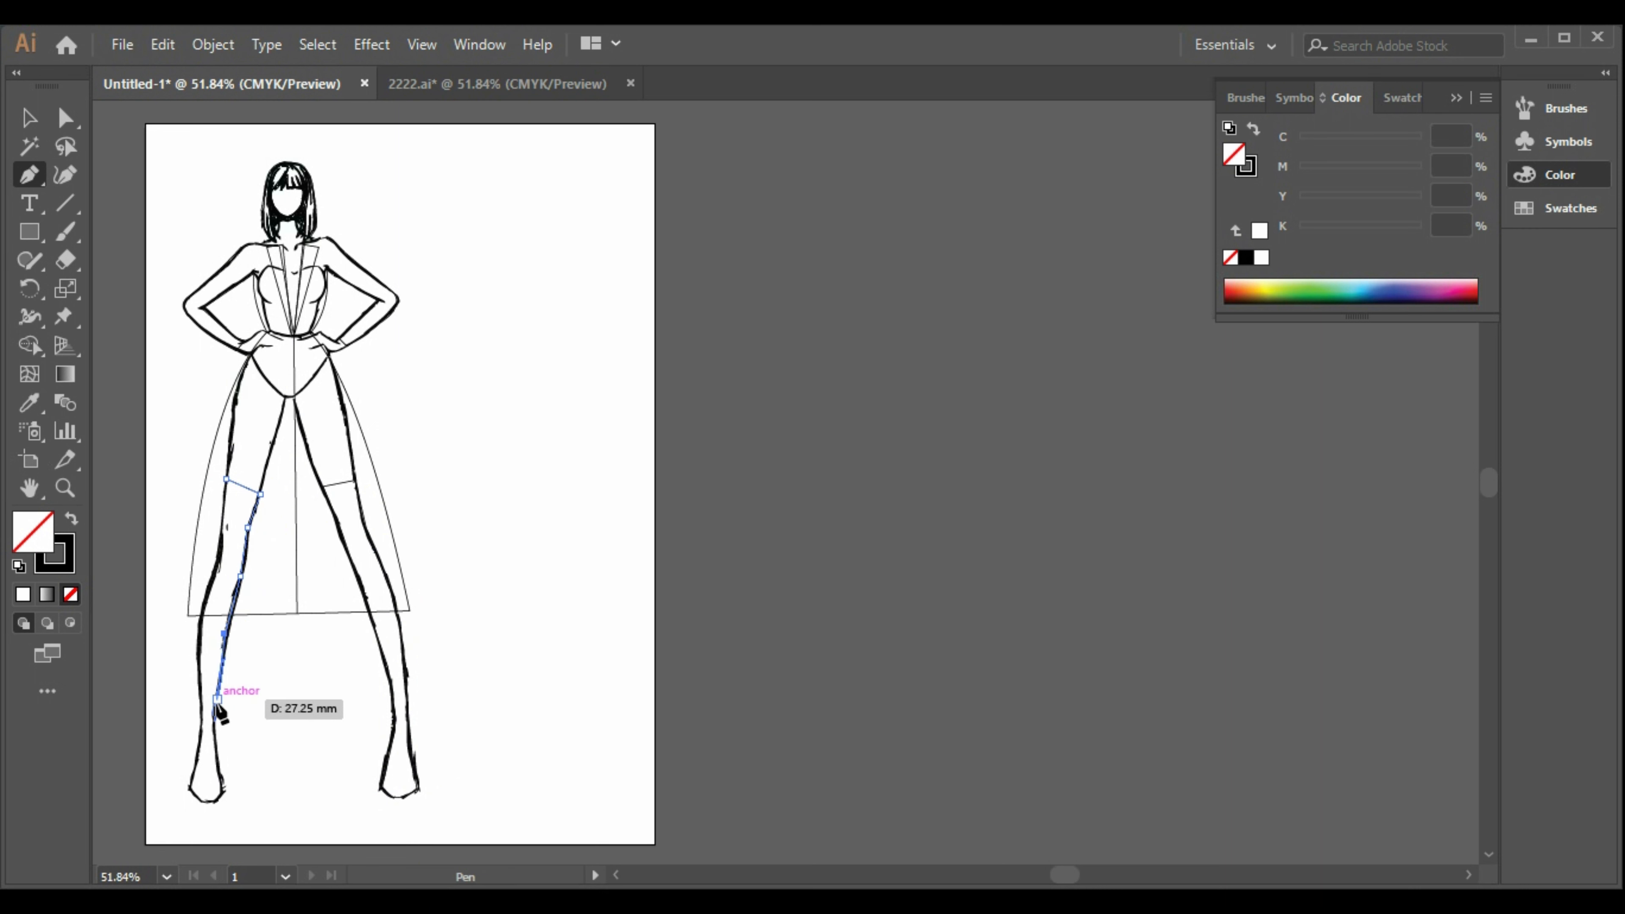
left_click(218, 699)
left_click(212, 720)
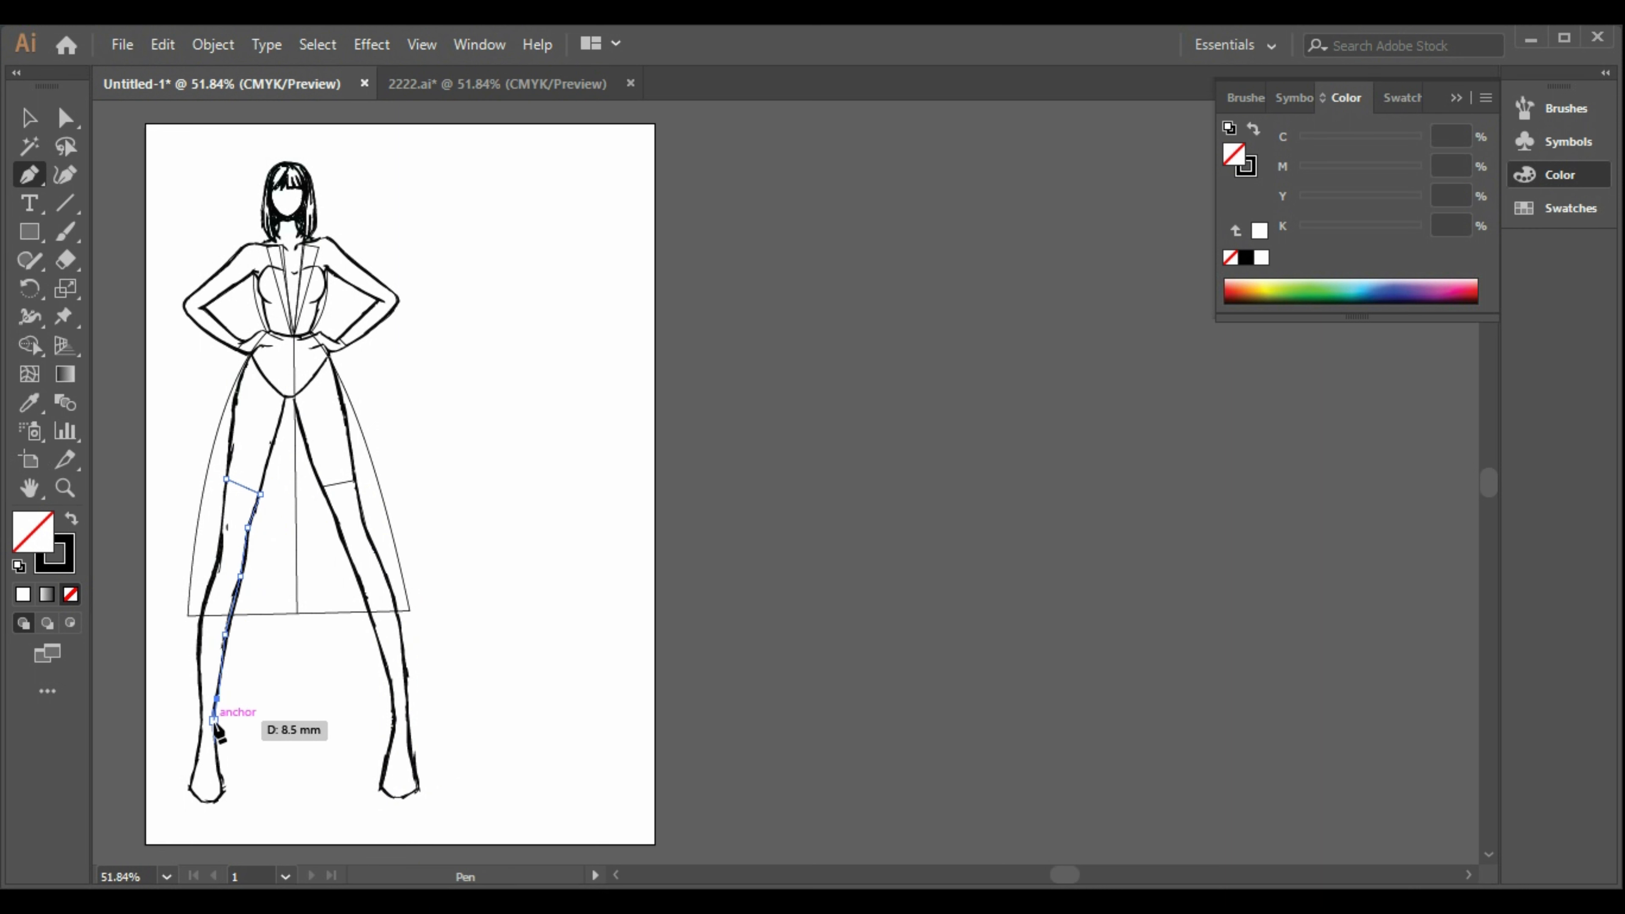
- Continue the left-hand boot around the curved foot and up the outer leg to its top edge
left_click(225, 788)
left_click(189, 791)
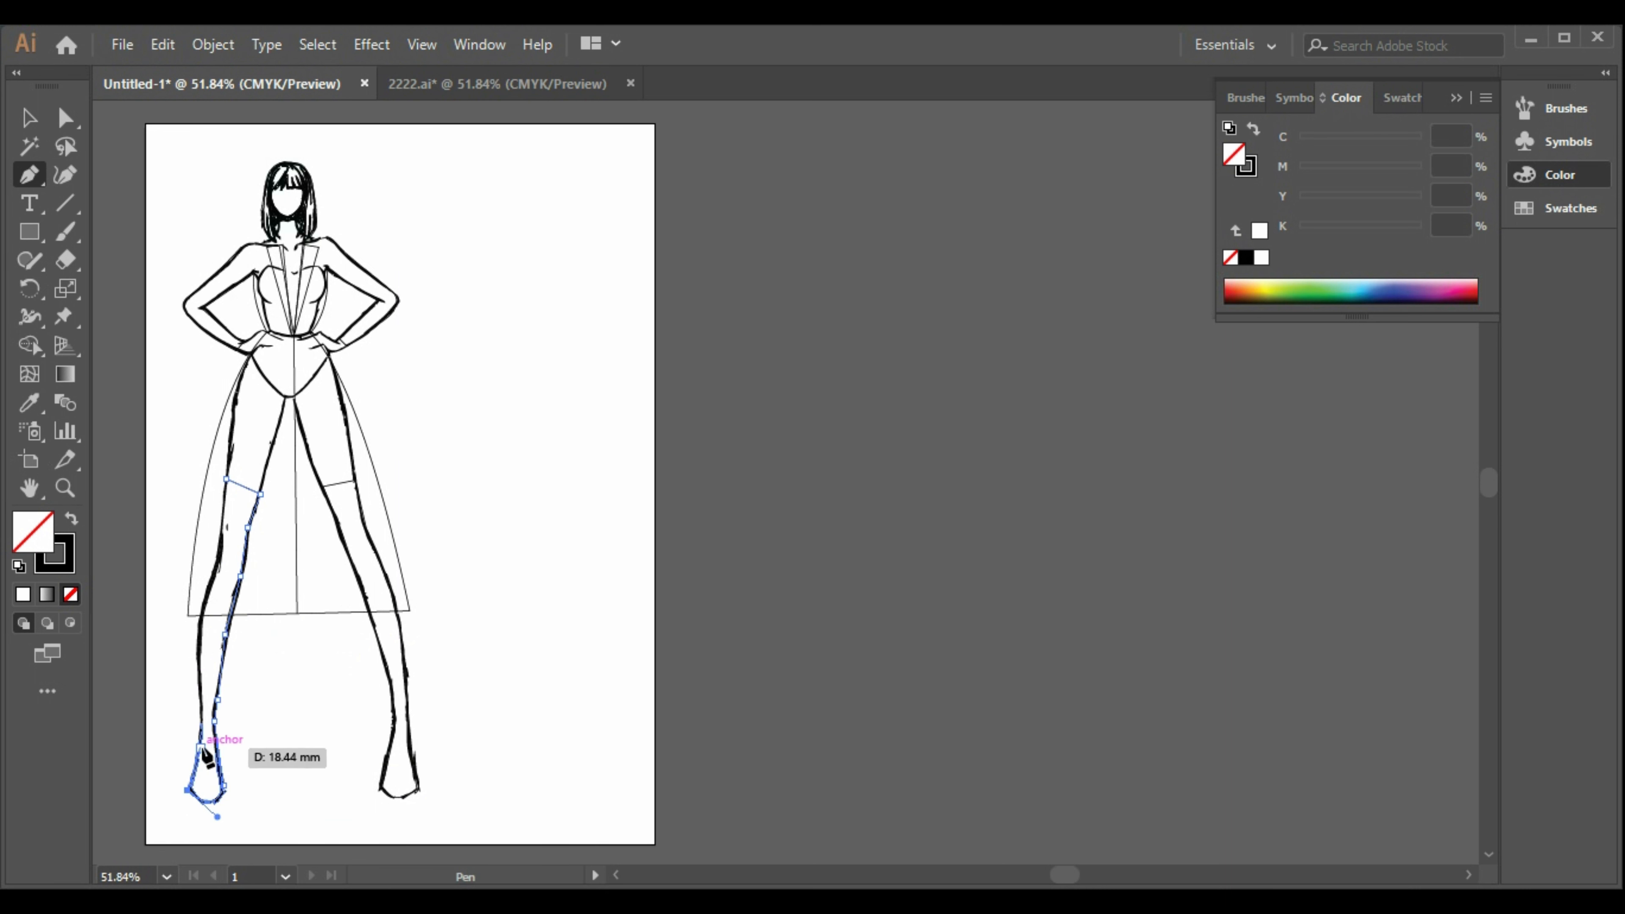
left_click(201, 747)
left_click(201, 683)
left_click(202, 604)
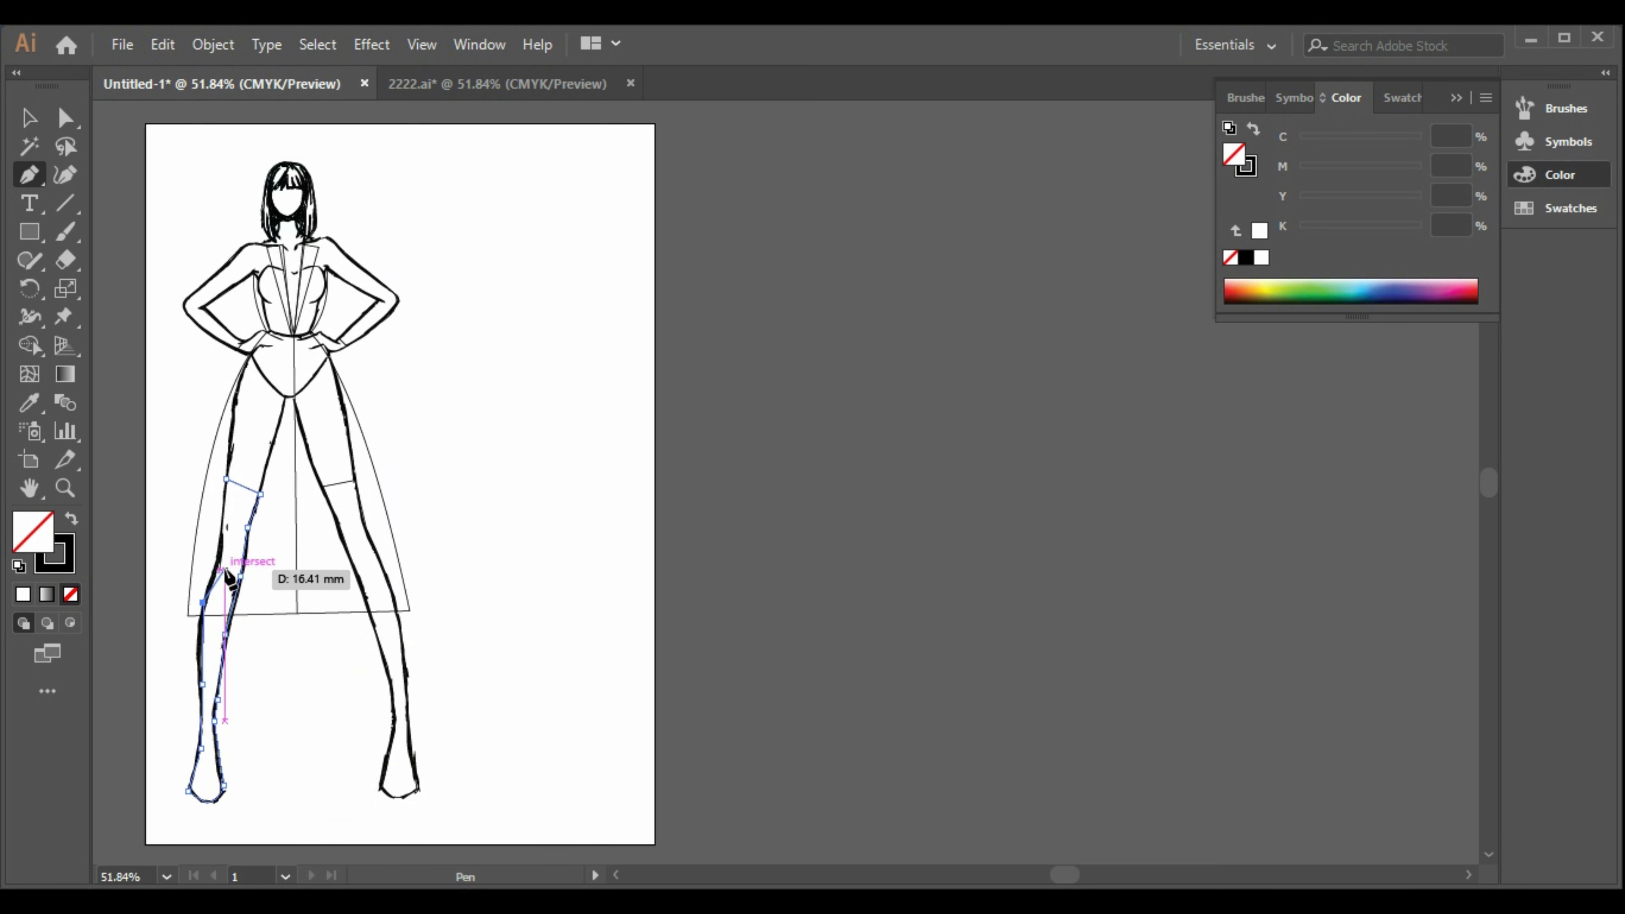
left_click(223, 545)
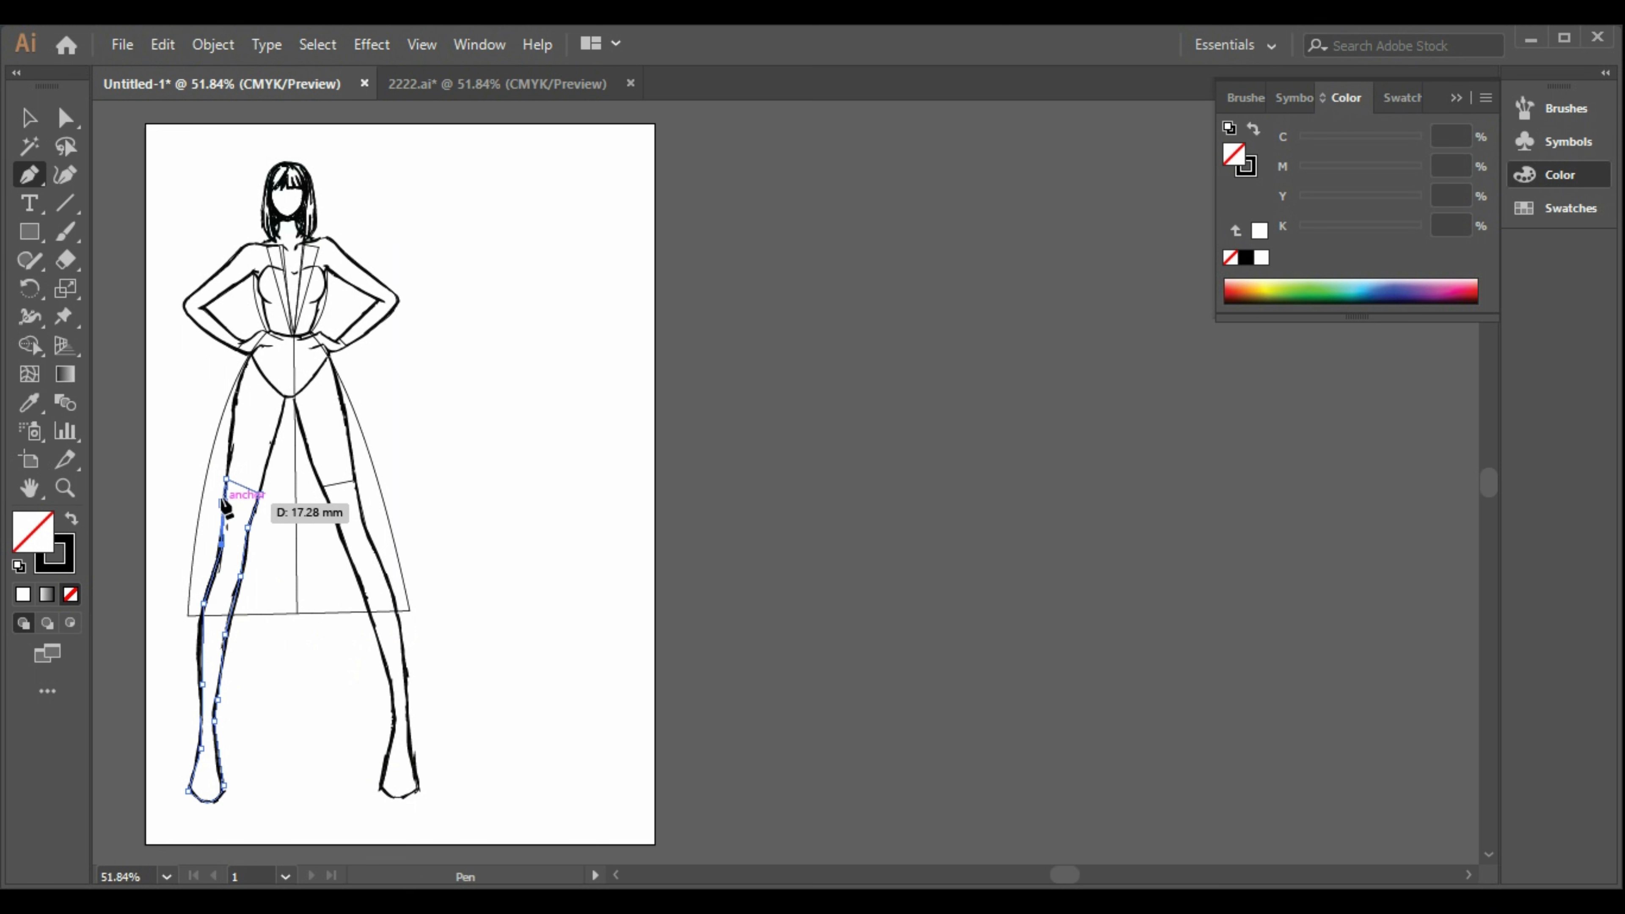
- Select the coat outline, lapels and centre-front line, group them, and move the coat off the figure into the space beside it
left_click(17, 121)
left_click(297, 562)
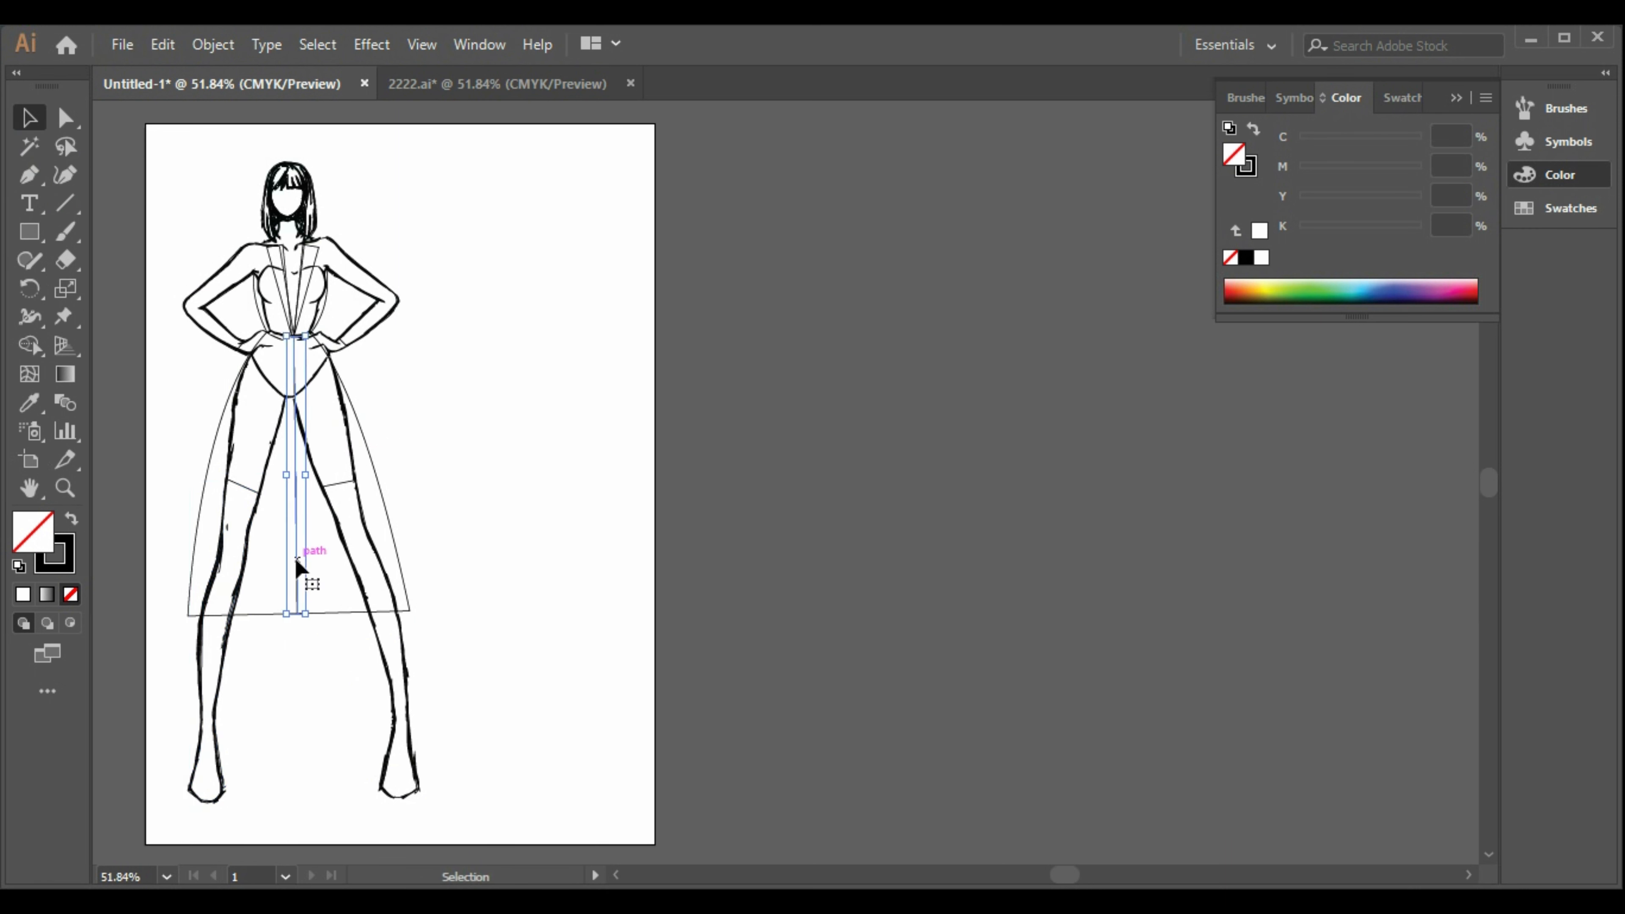
left_click(340, 614, "shift")
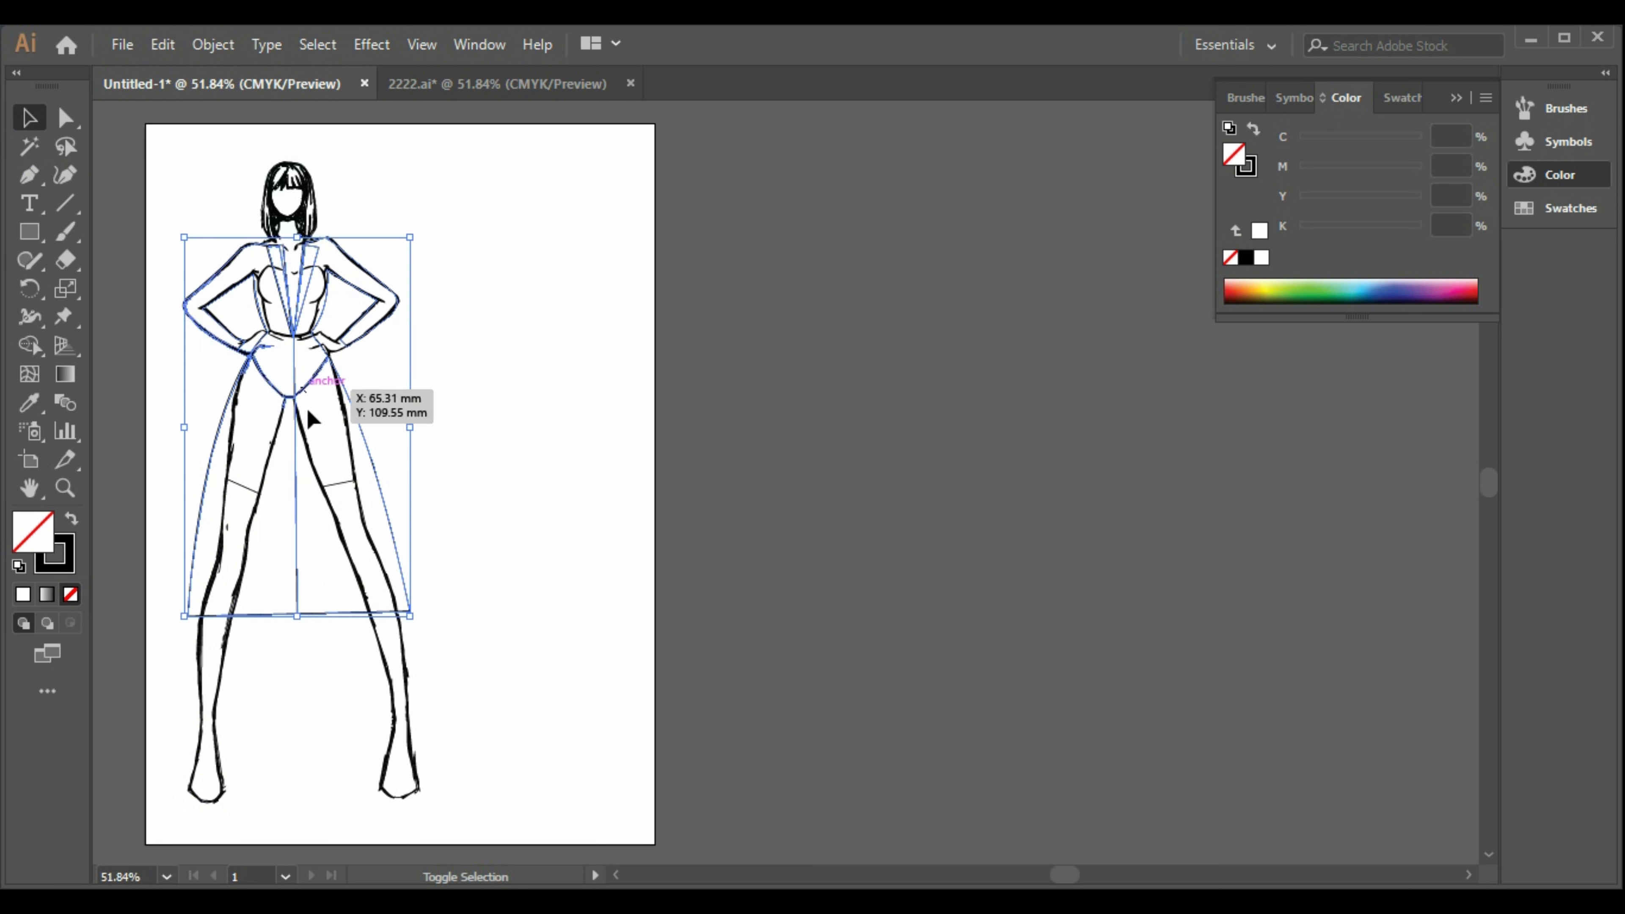
right_click(301, 301)
left_click(403, 446)
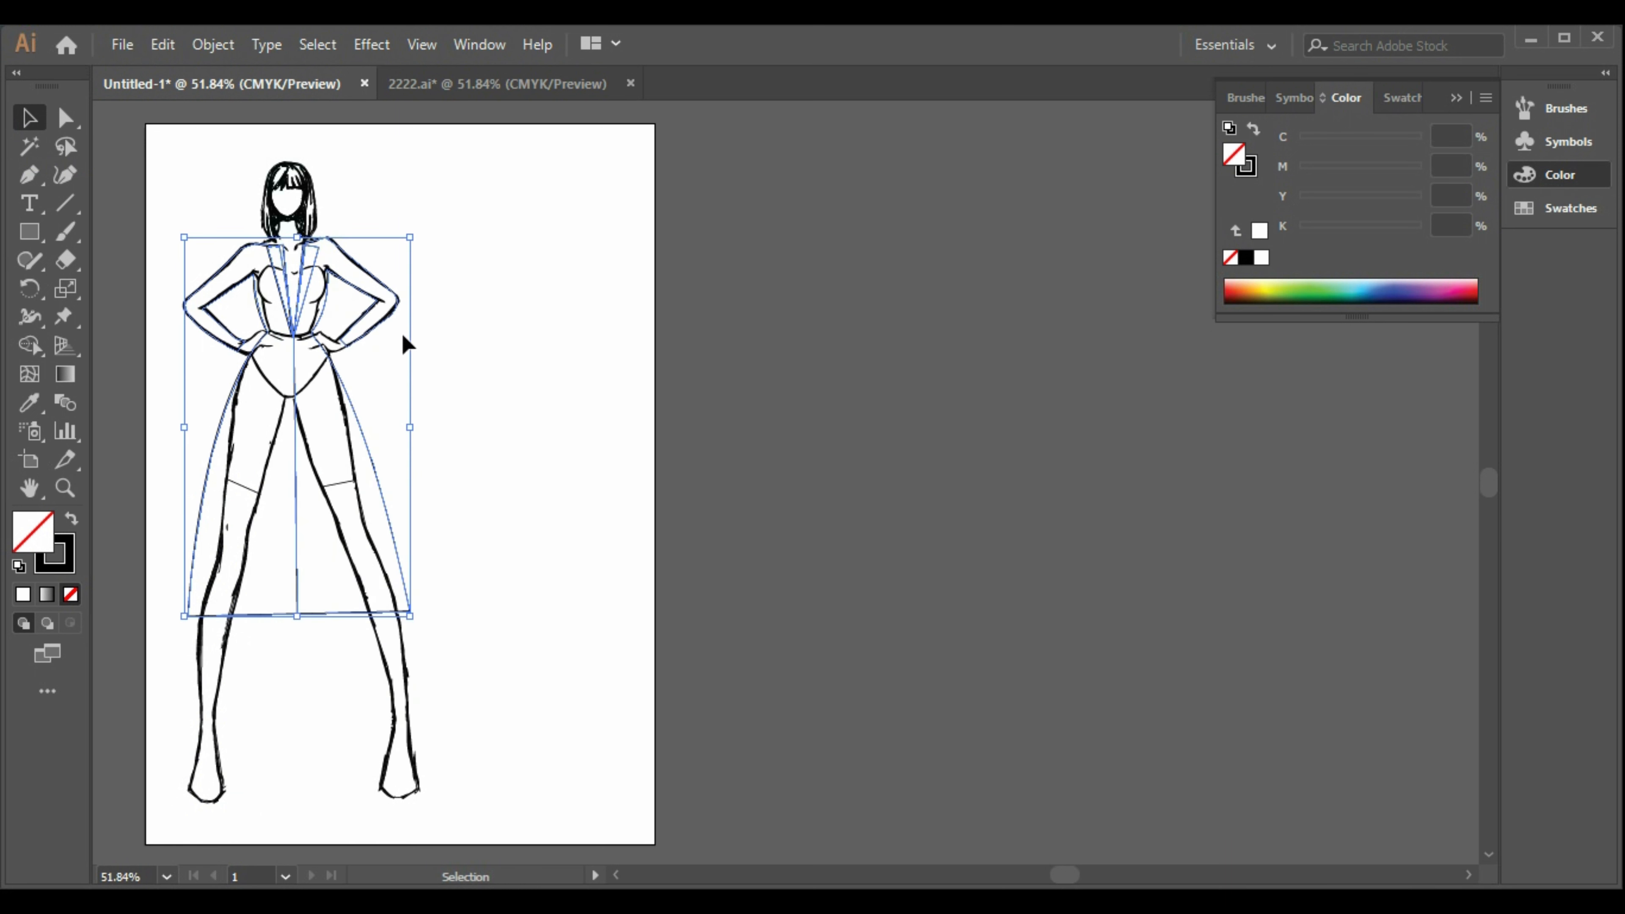
left_click_drag(323, 312, 647, 355)
left_click(835, 593)
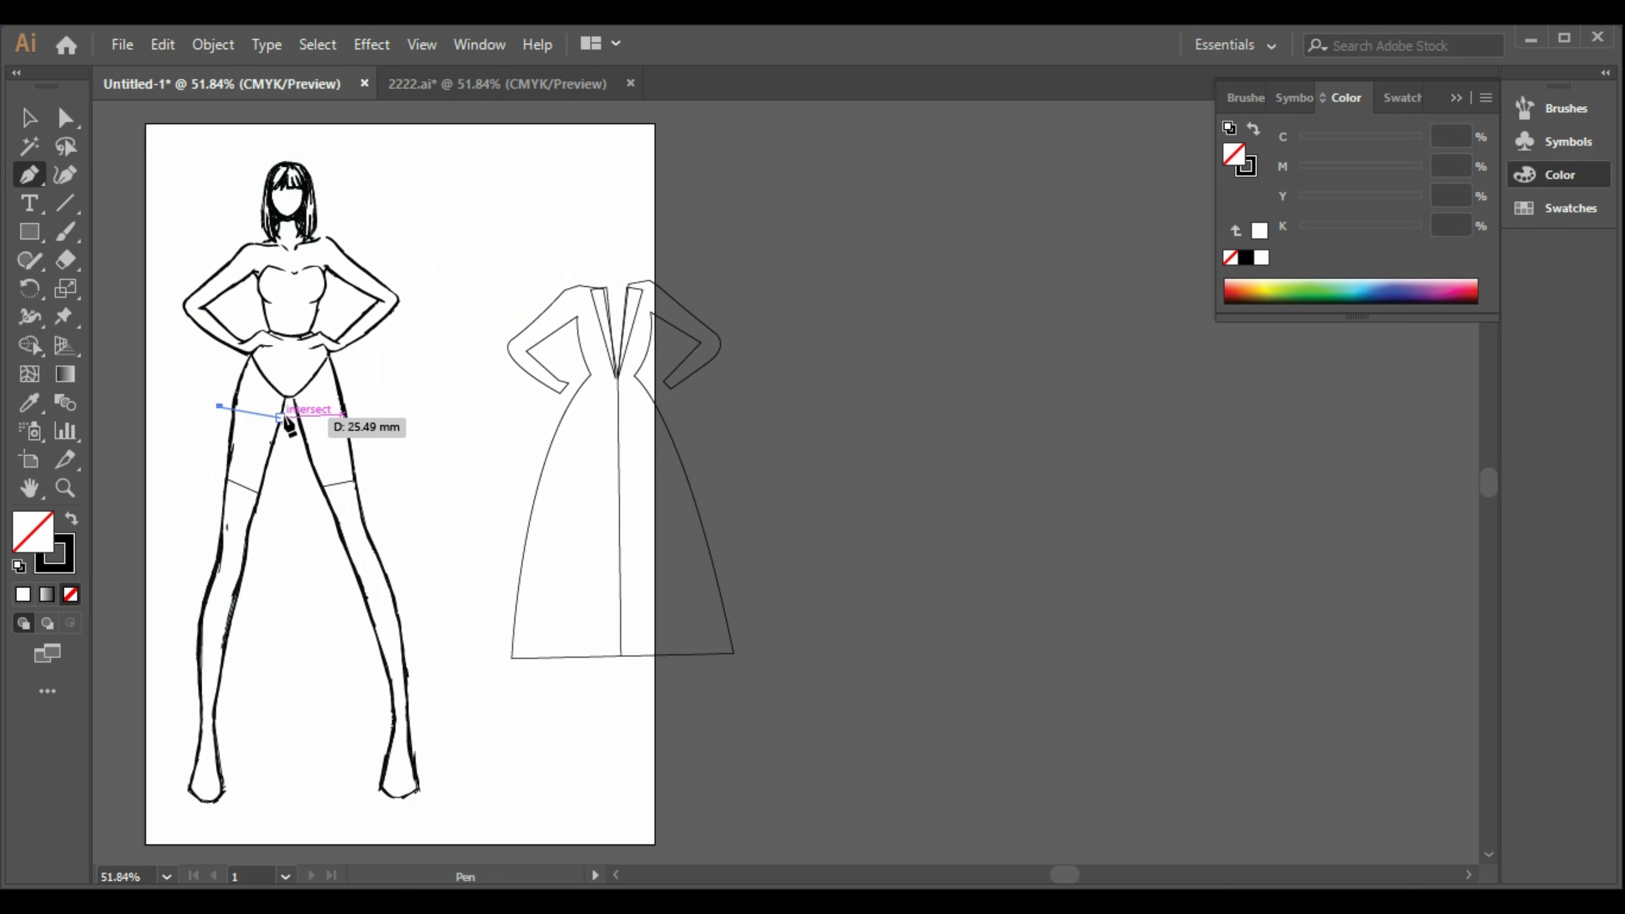
left_click(284, 421)
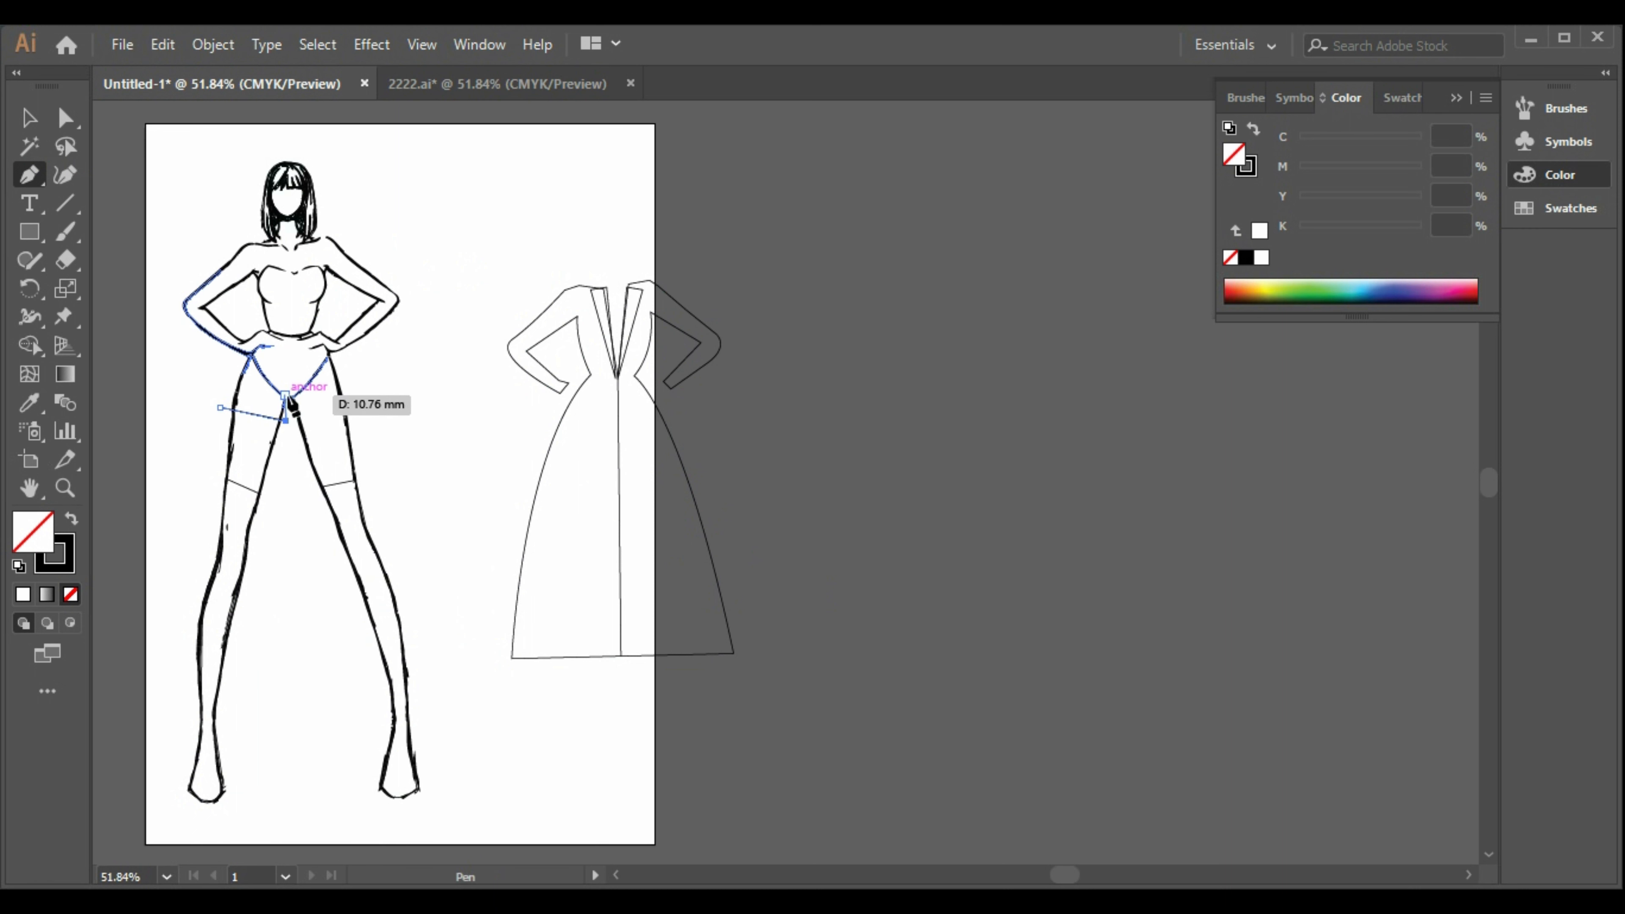
key("ctrl+z")
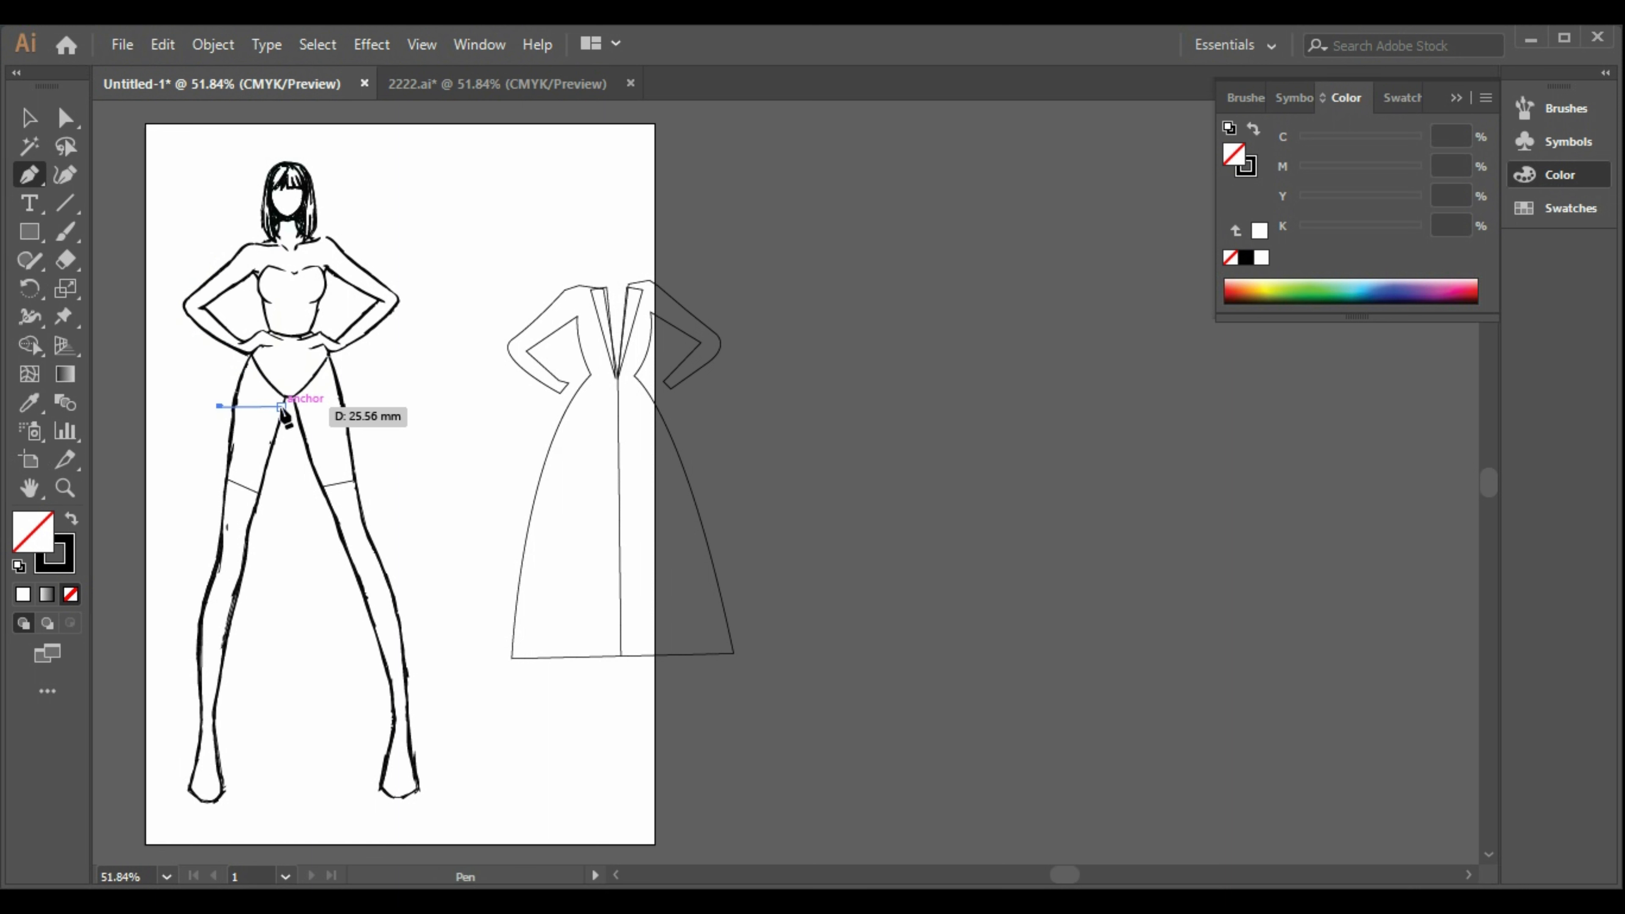
left_click(281, 419)
left_click(286, 399)
left_click(294, 398)
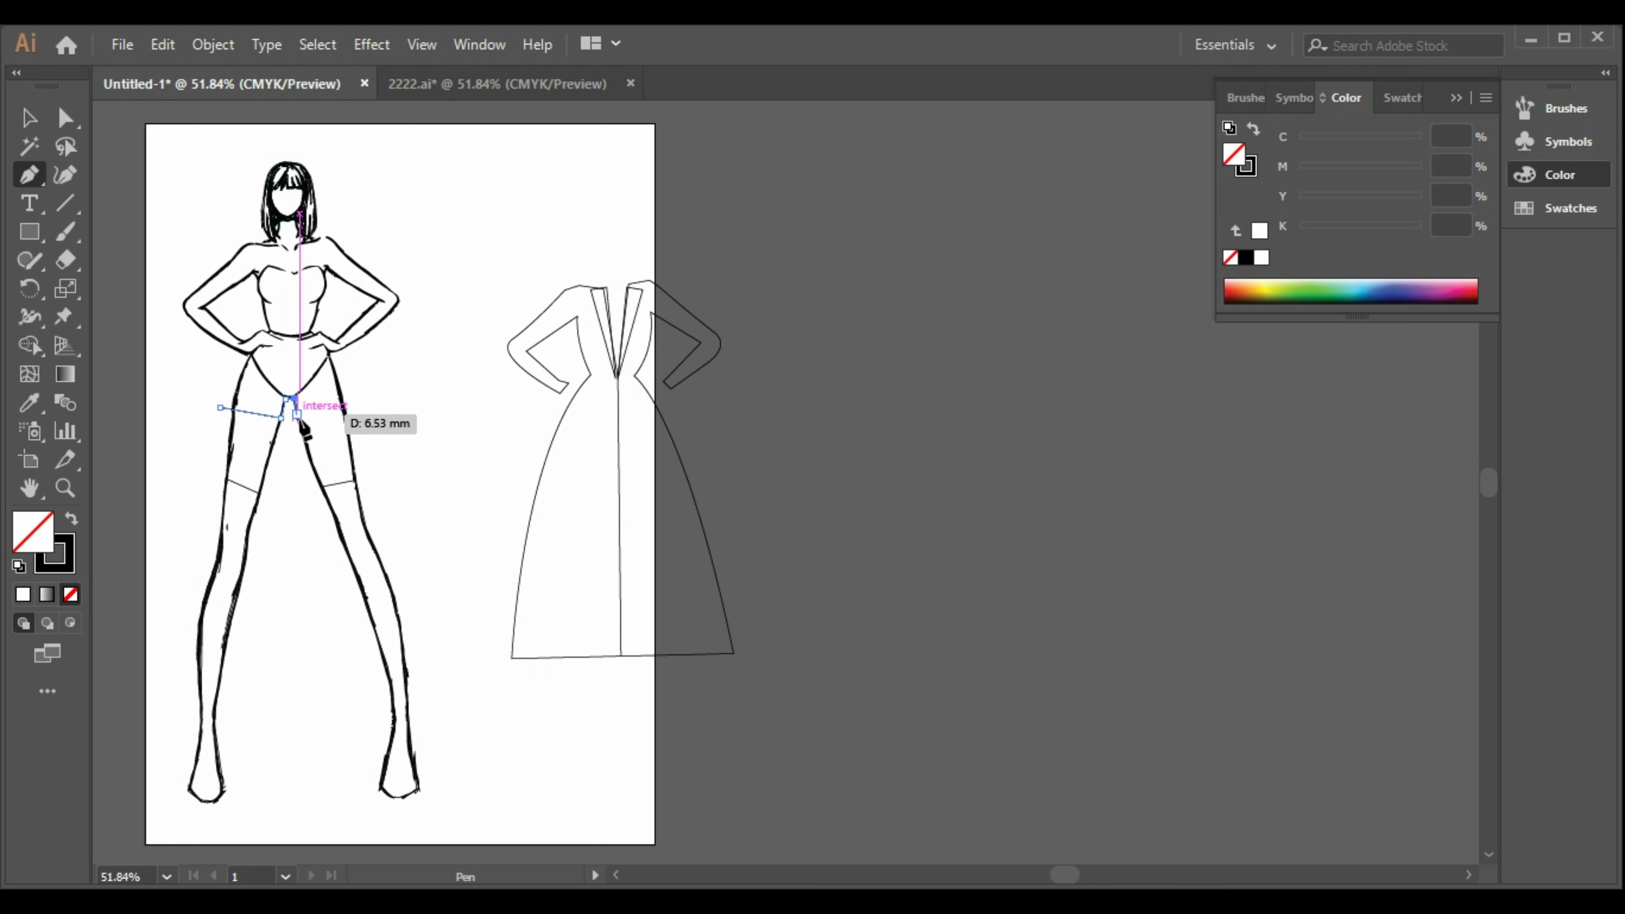
left_click(297, 420)
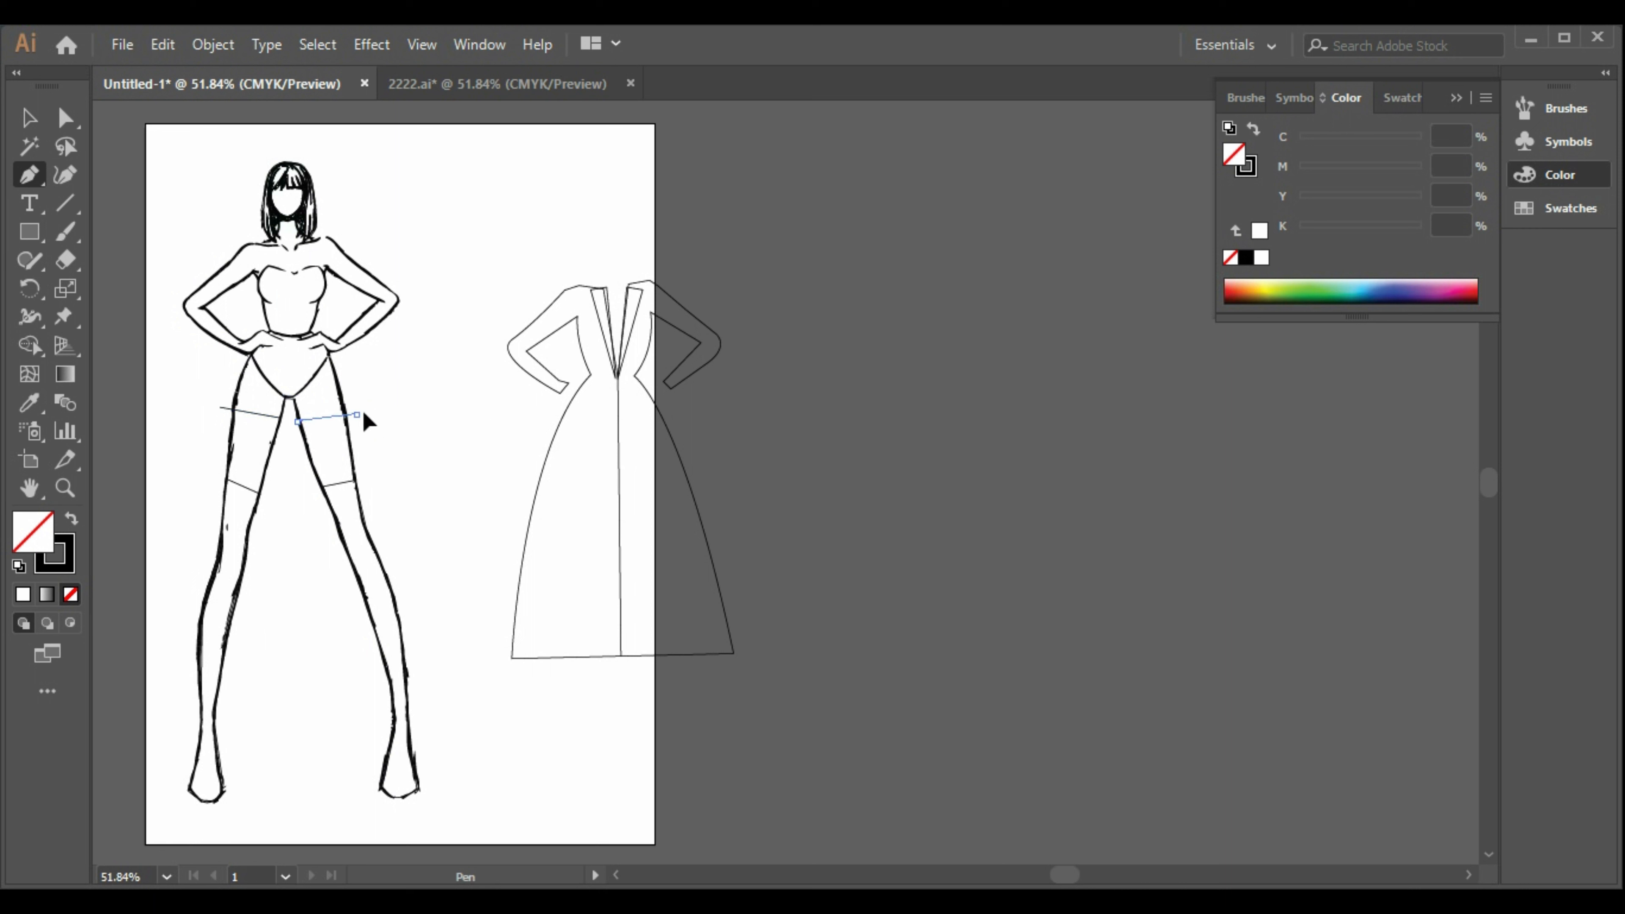
left_click_drag(357, 415, 378, 424)
left_click(356, 414)
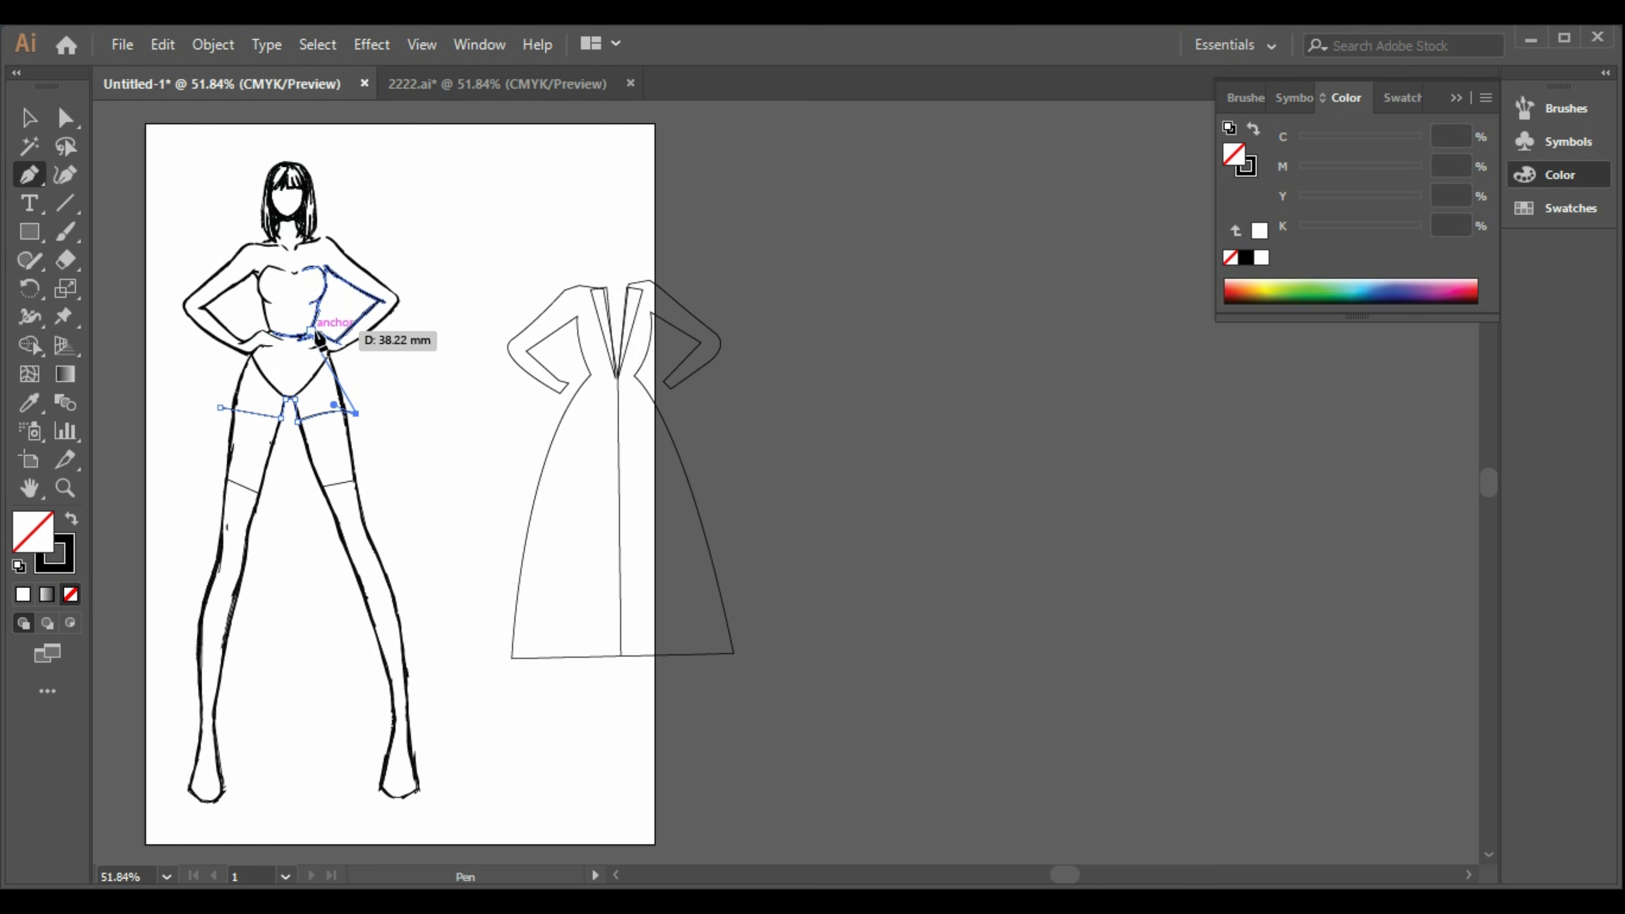
key("ctrl+z")
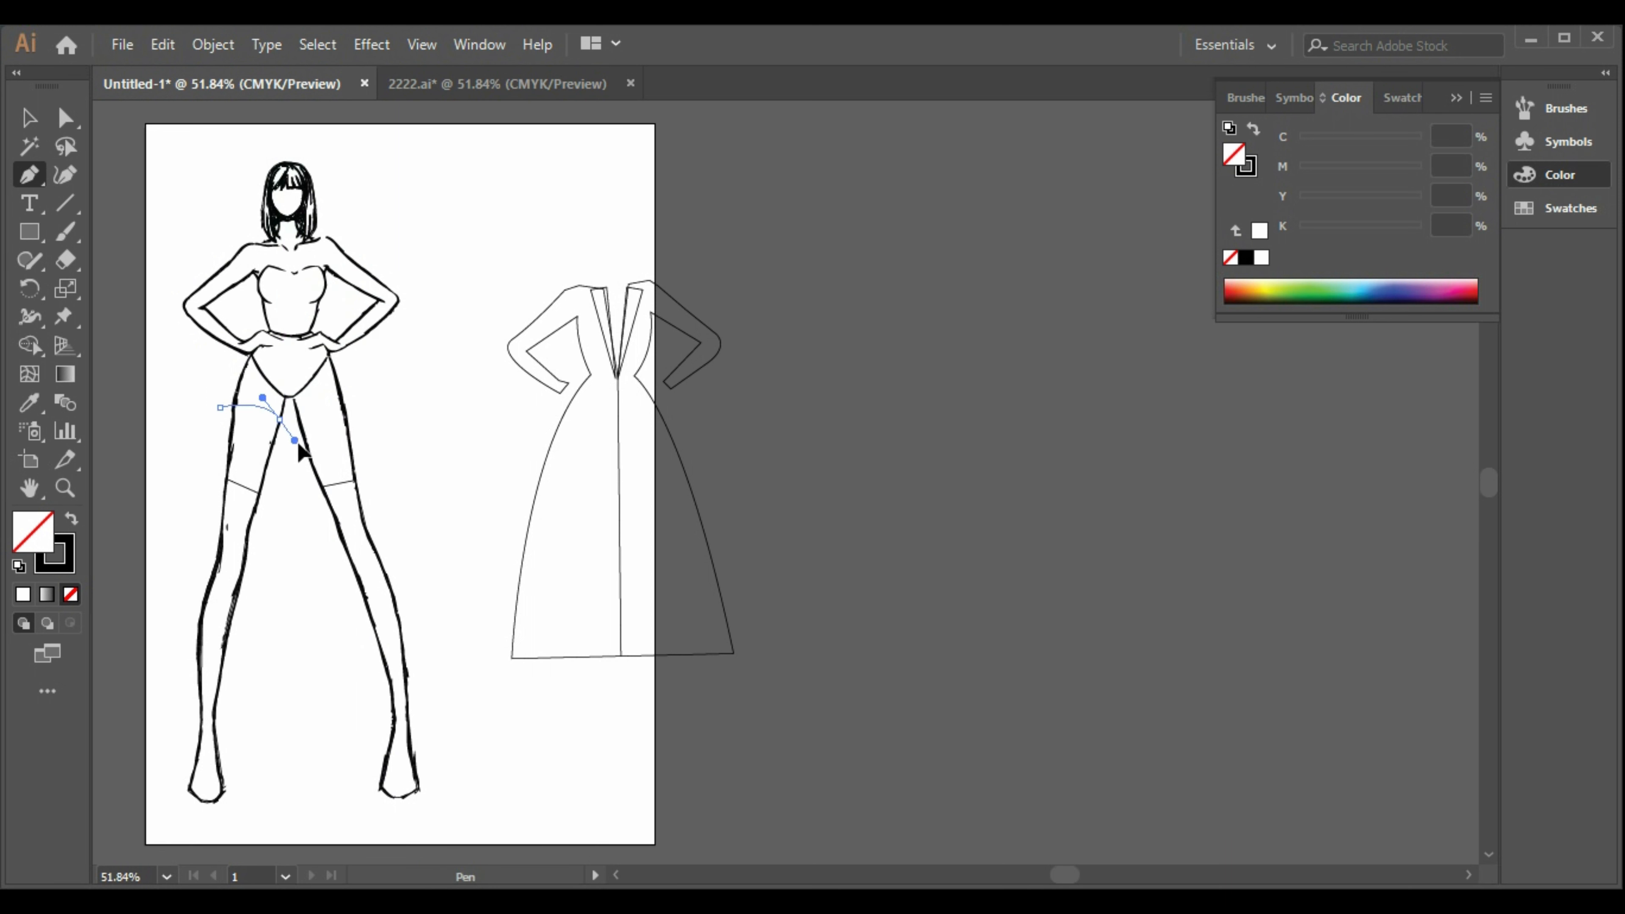
- Draw the curved leg hems of a pair of shorts, about 25 mm and 23 mm wide, joined by a small step at the crotch
left_click_drag(298, 444, 305, 445)
left_click(286, 399)
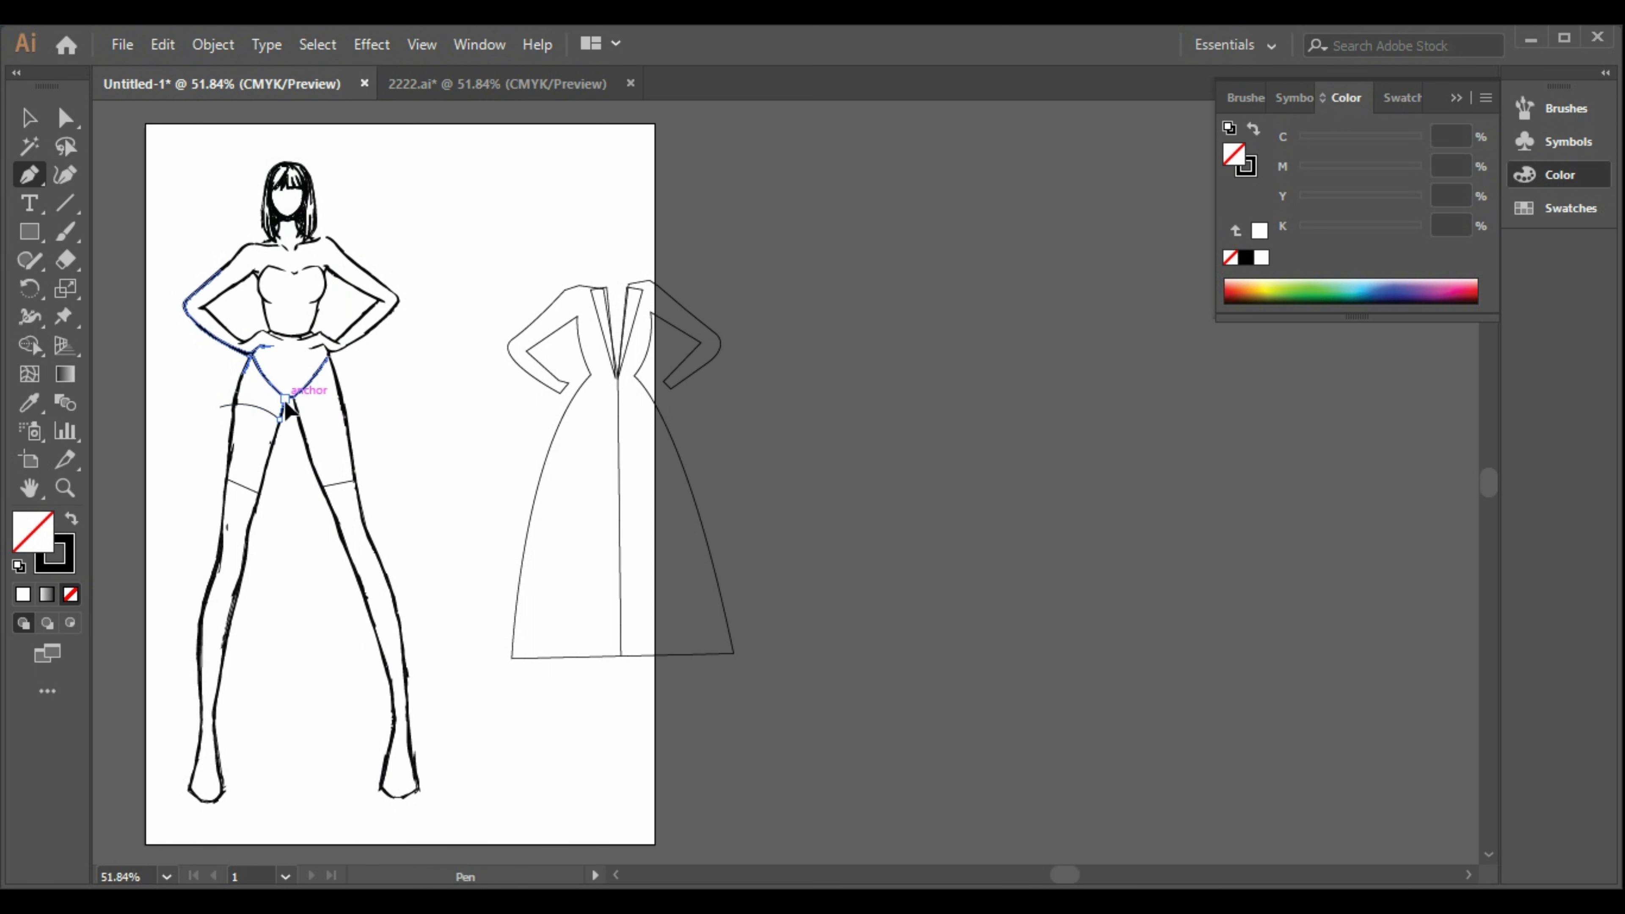
left_click(292, 397)
left_click(299, 420)
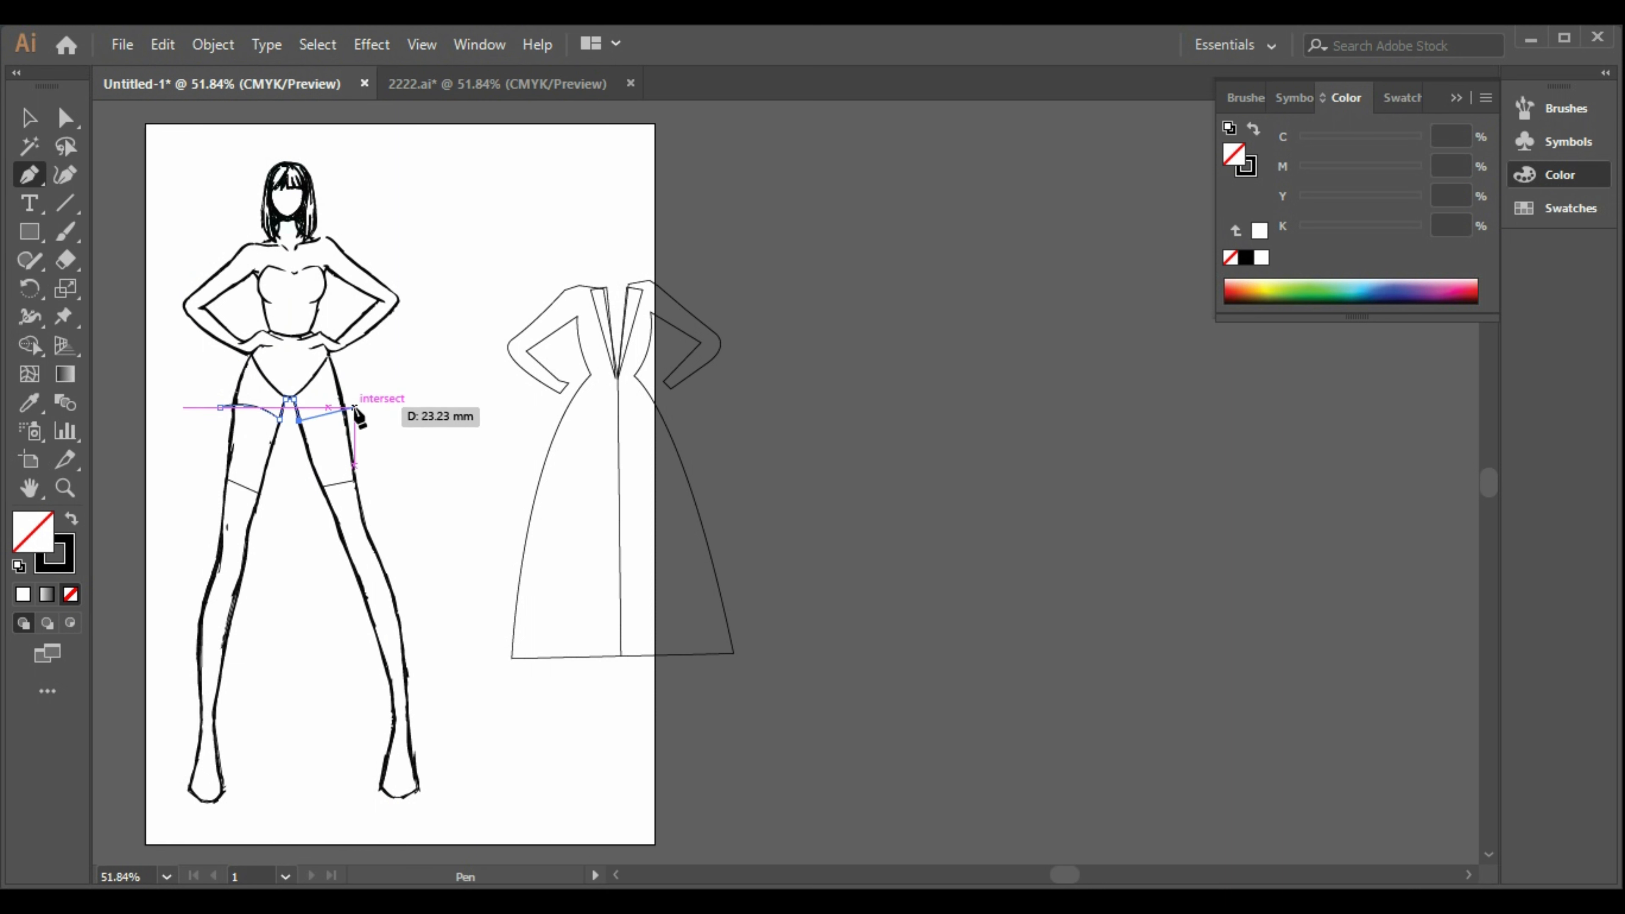
left_click_drag(354, 407, 395, 419)
left_click(356, 408)
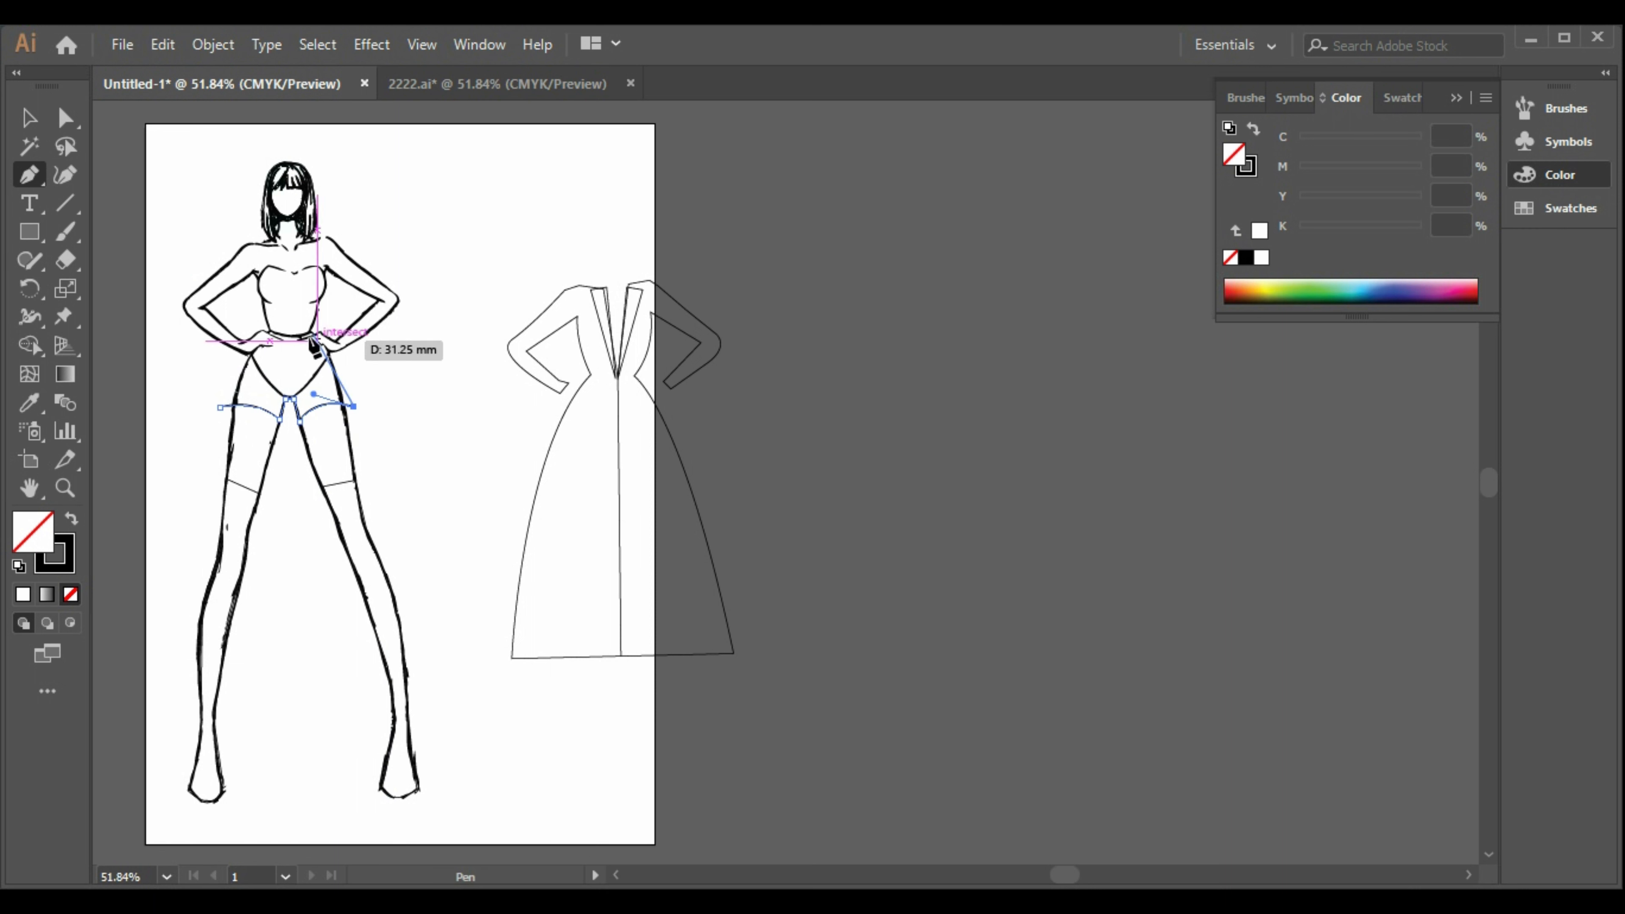
- Complete the shorts with a curved right side, a curved waistline and a curved left side that closes the path
left_click_drag(311, 334, 275, 315)
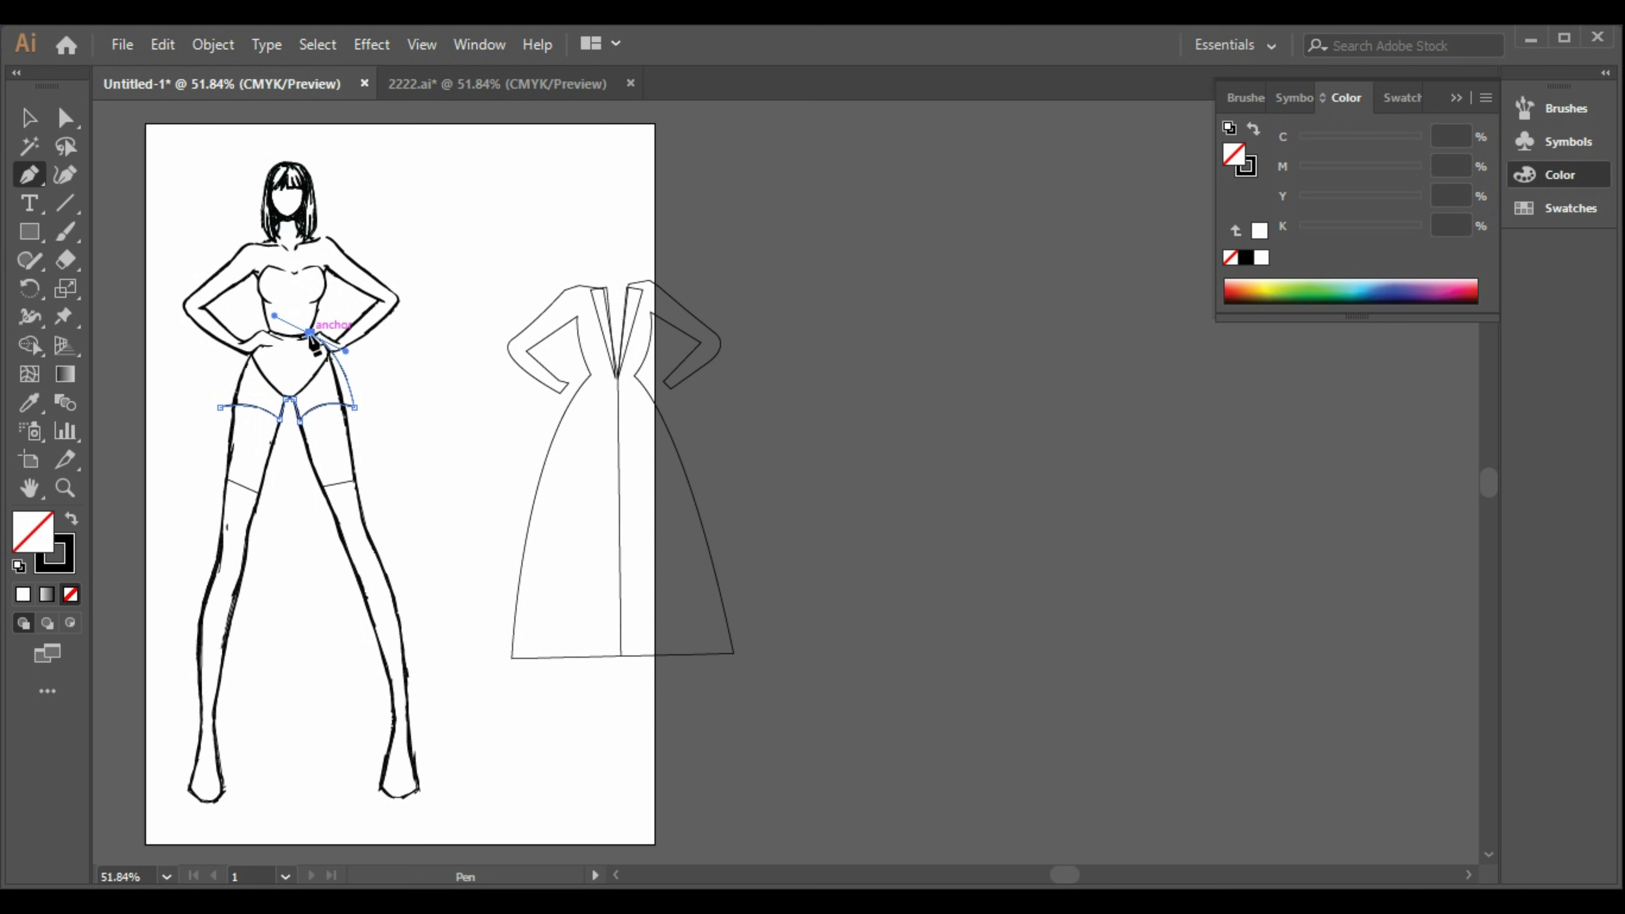
left_click(310, 333)
left_click_drag(272, 334, 251, 326)
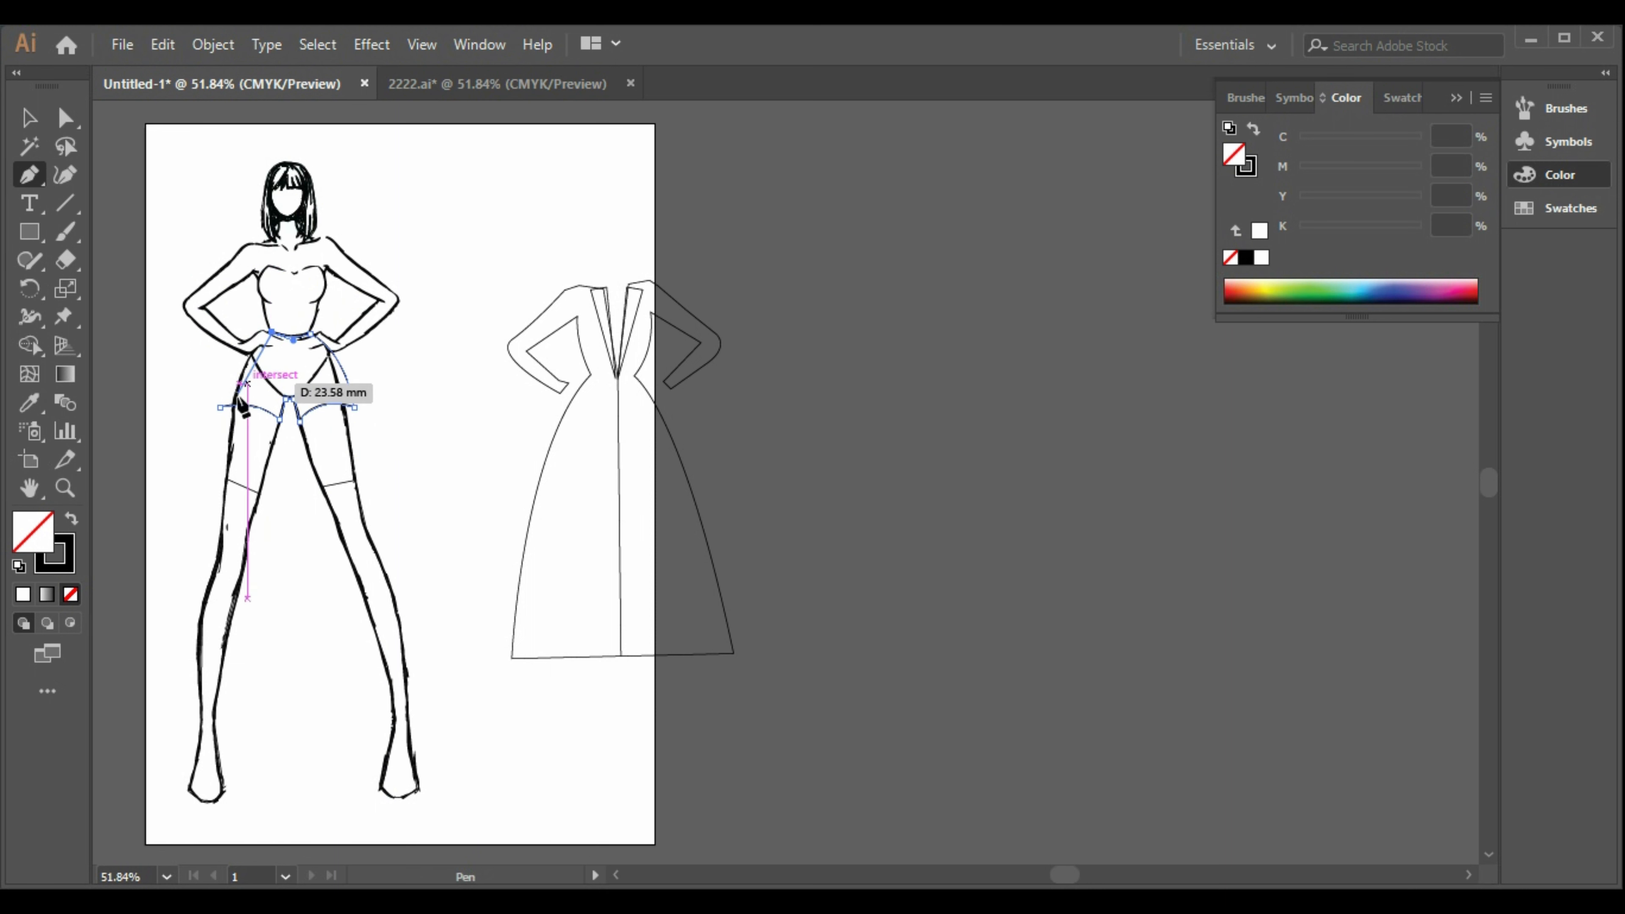
left_click_drag(220, 408, 197, 466)
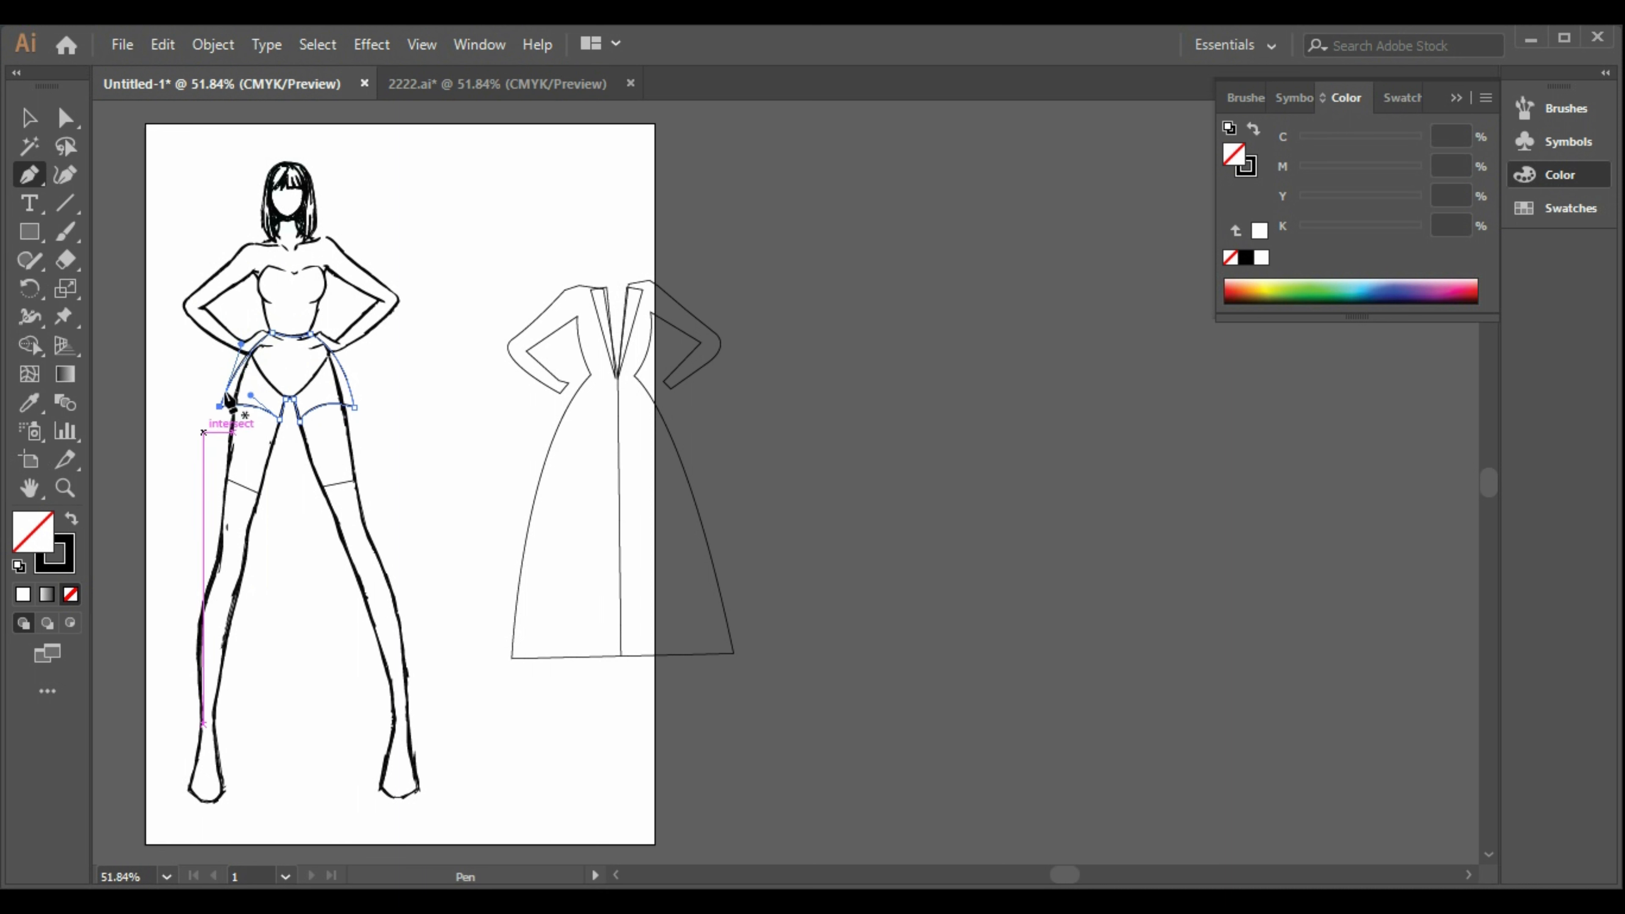
- Draw the top's left-hand edge down the torso, a slanted hem about 21 mm wide and a narrow pointed cut-out above it
left_click(29, 118)
left_click(29, 174)
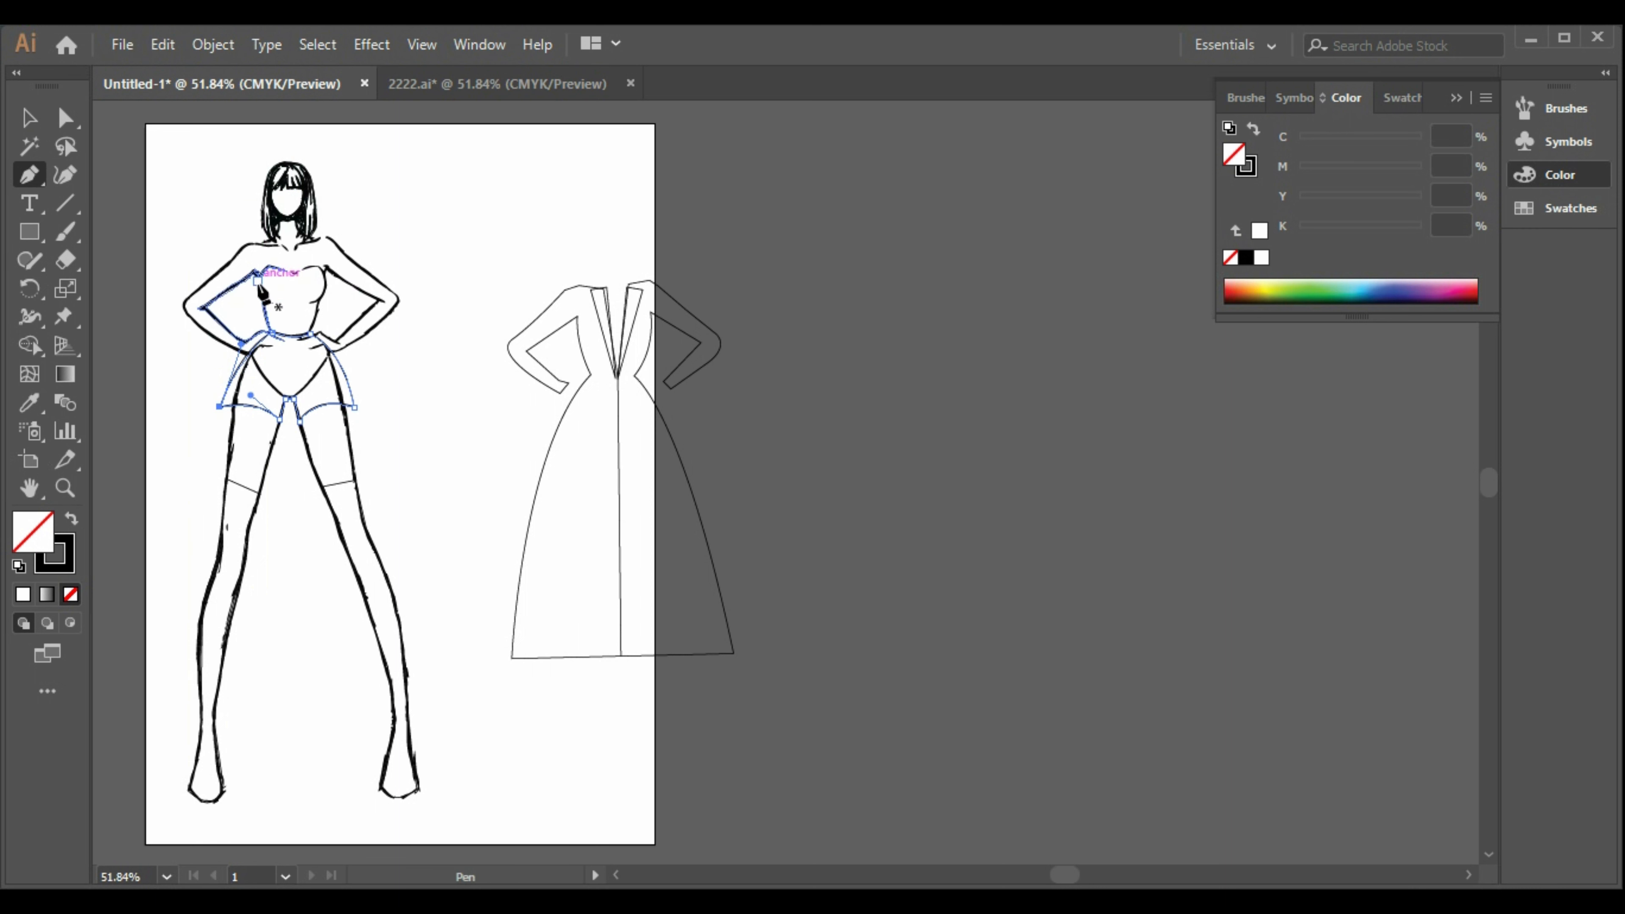
left_click(252, 261)
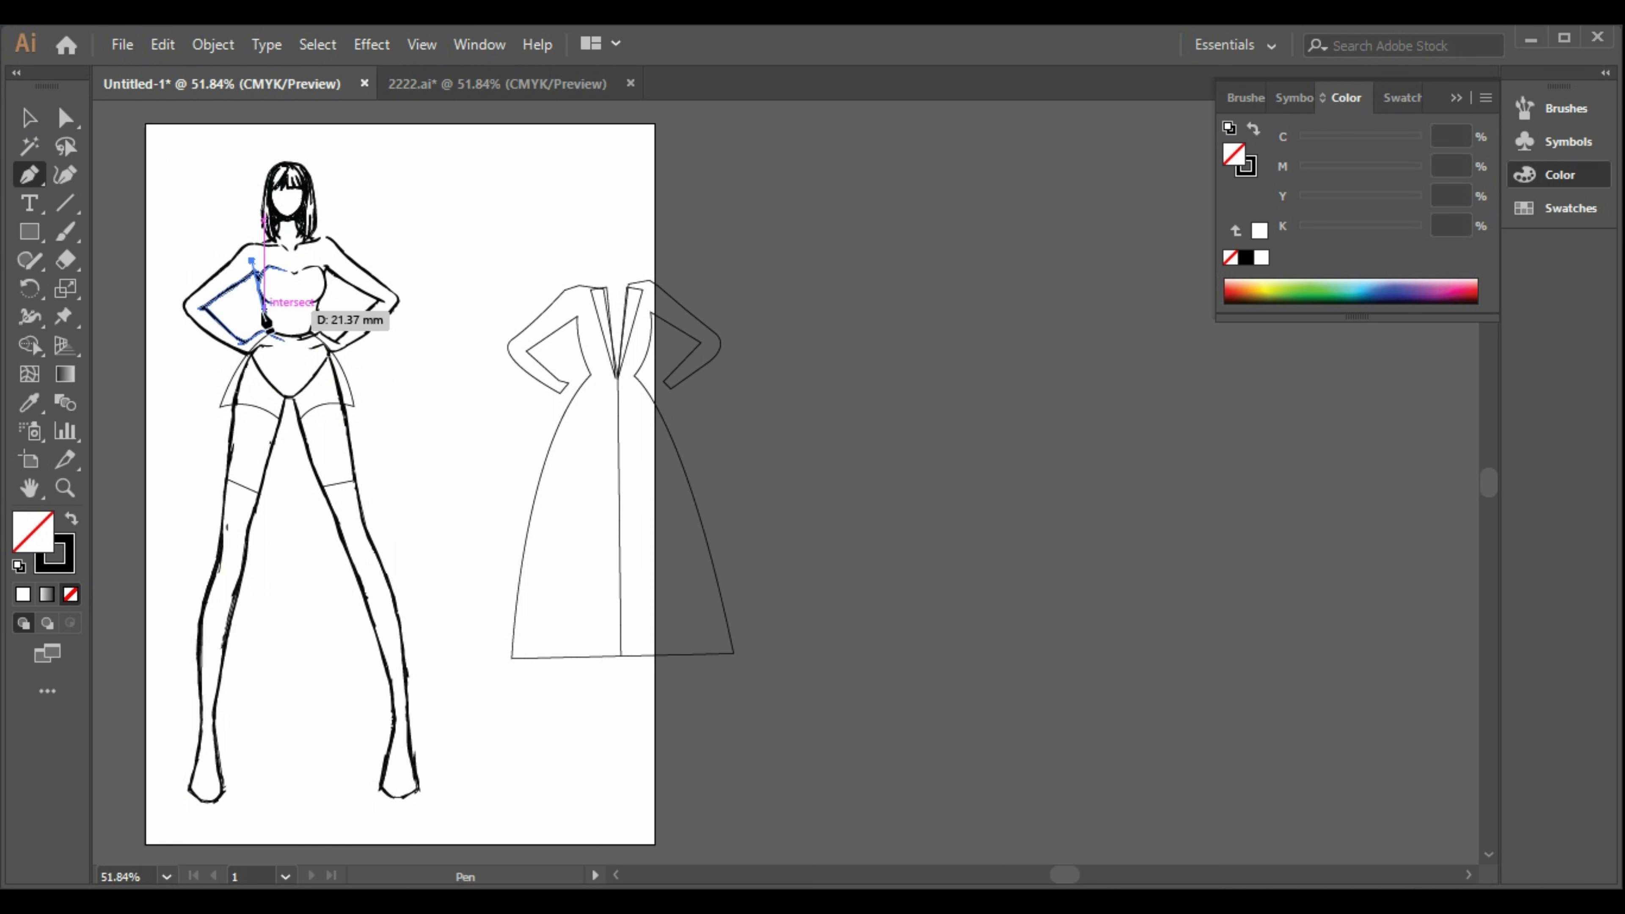
left_click(262, 311)
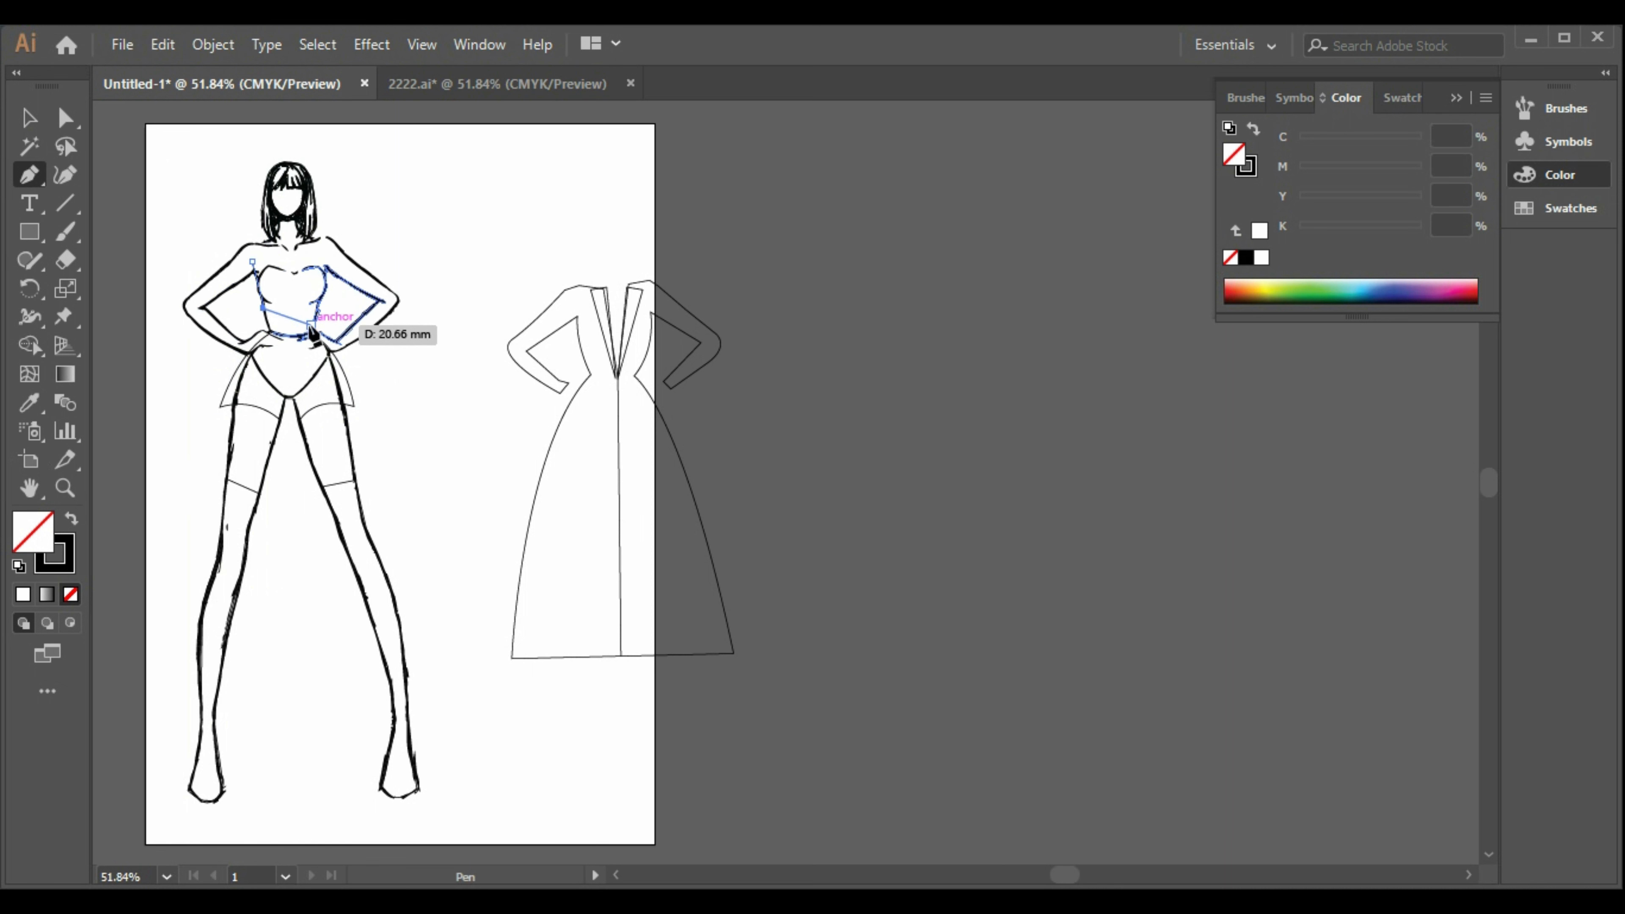
left_click(313, 327)
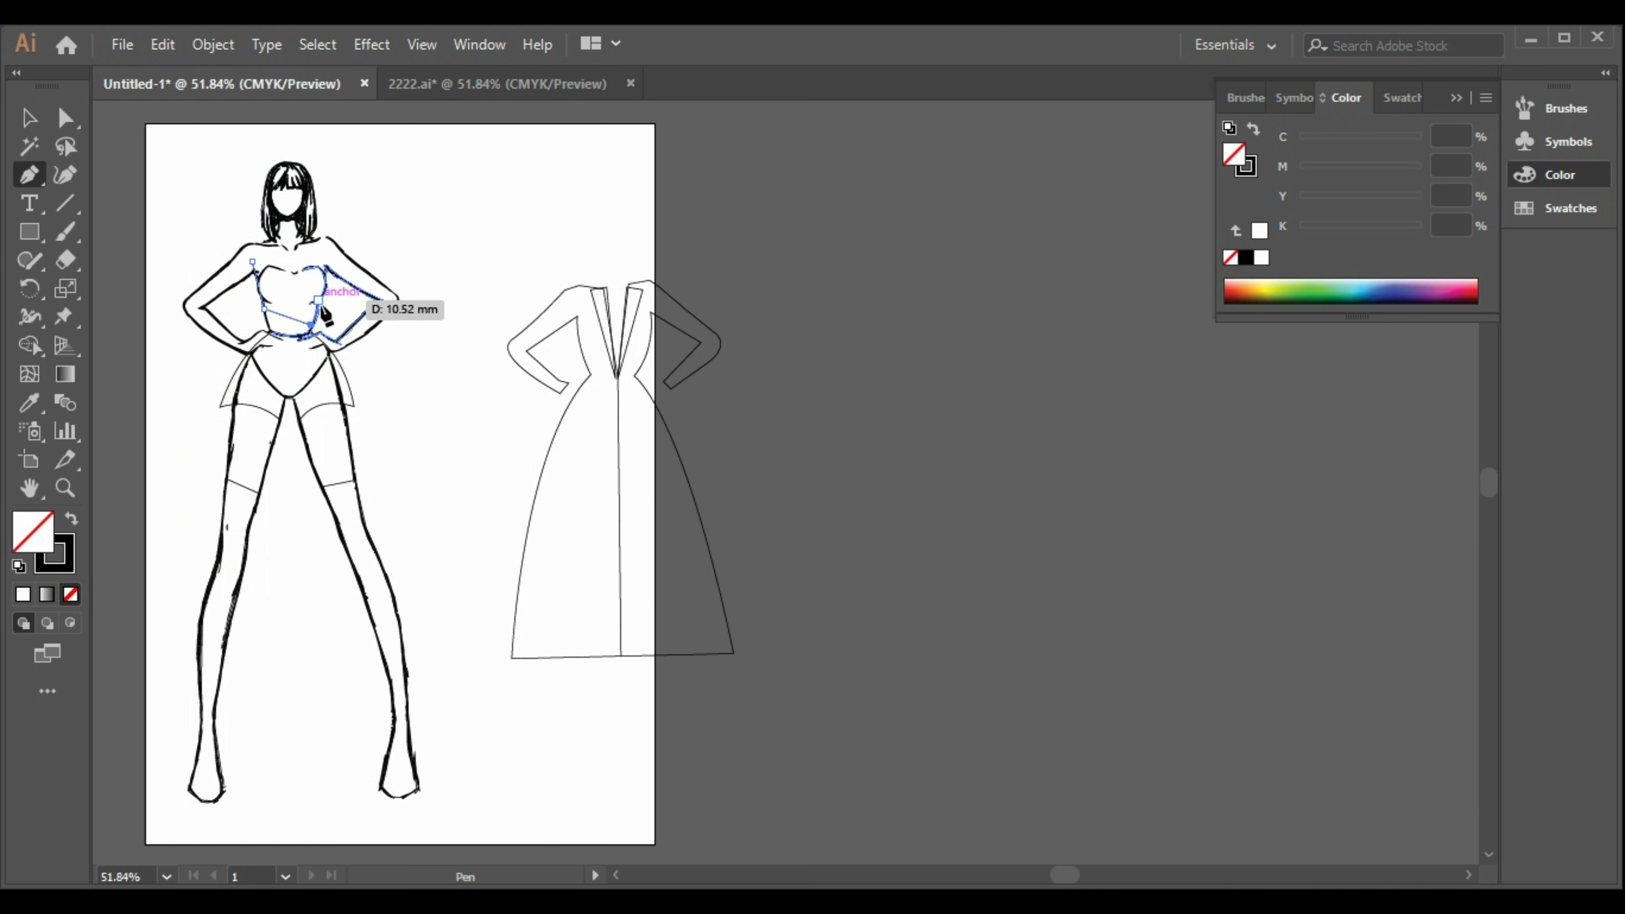
left_click(279, 308)
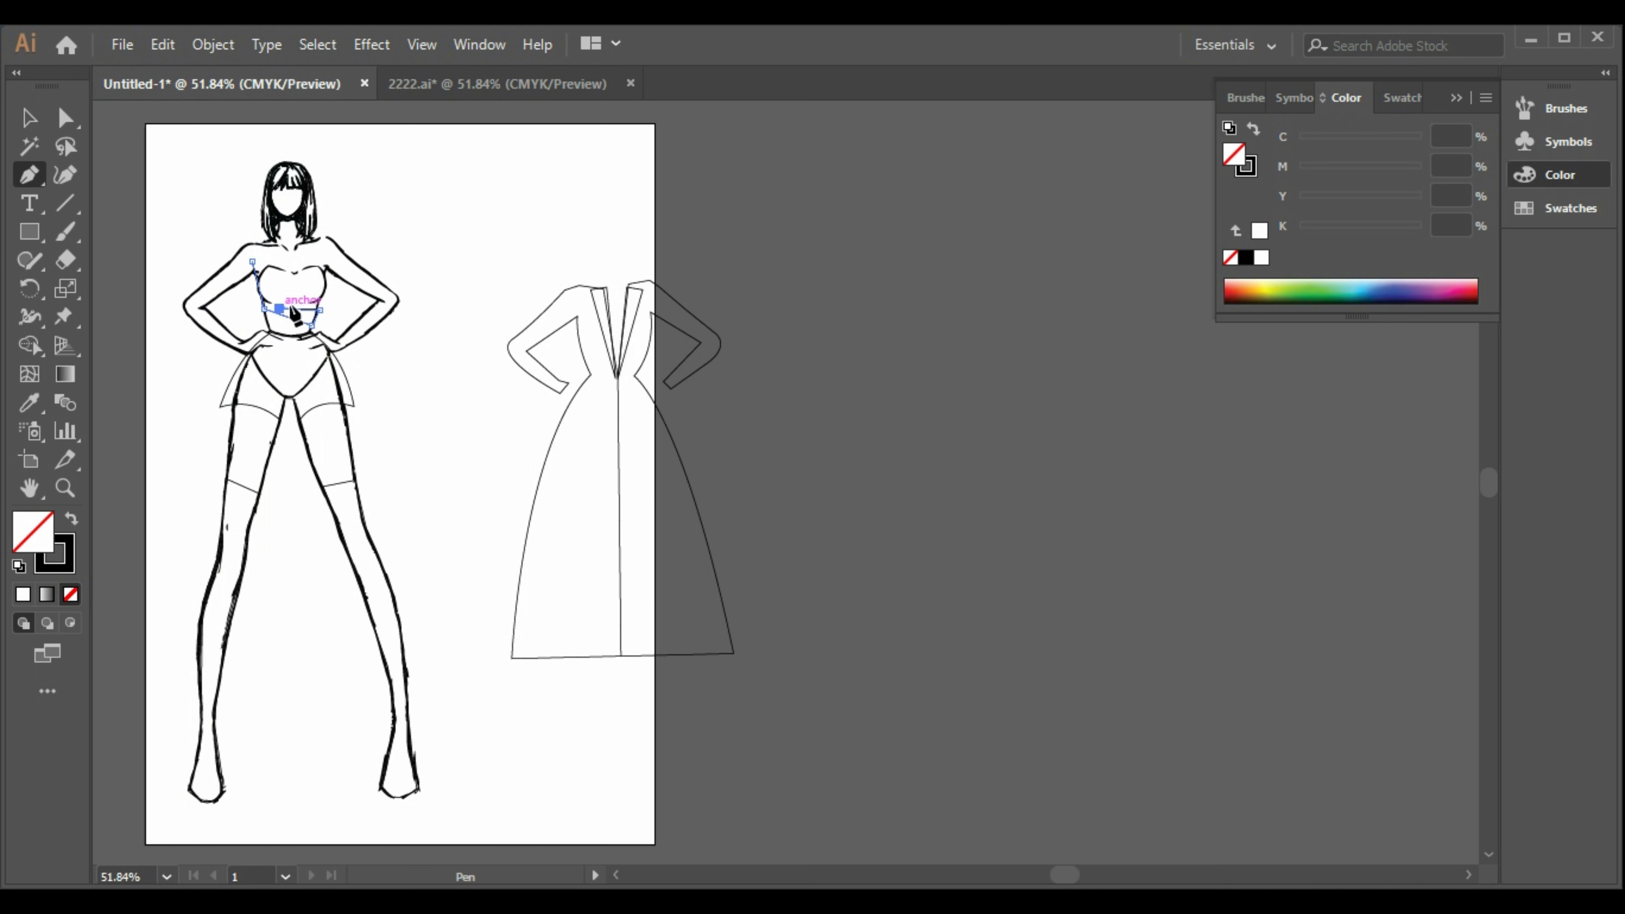
left_click(318, 300)
- Finish the top with a right-hand edge up to the shoulder and a curved neckline with a narrow keyhole, closing the path
left_click(324, 266)
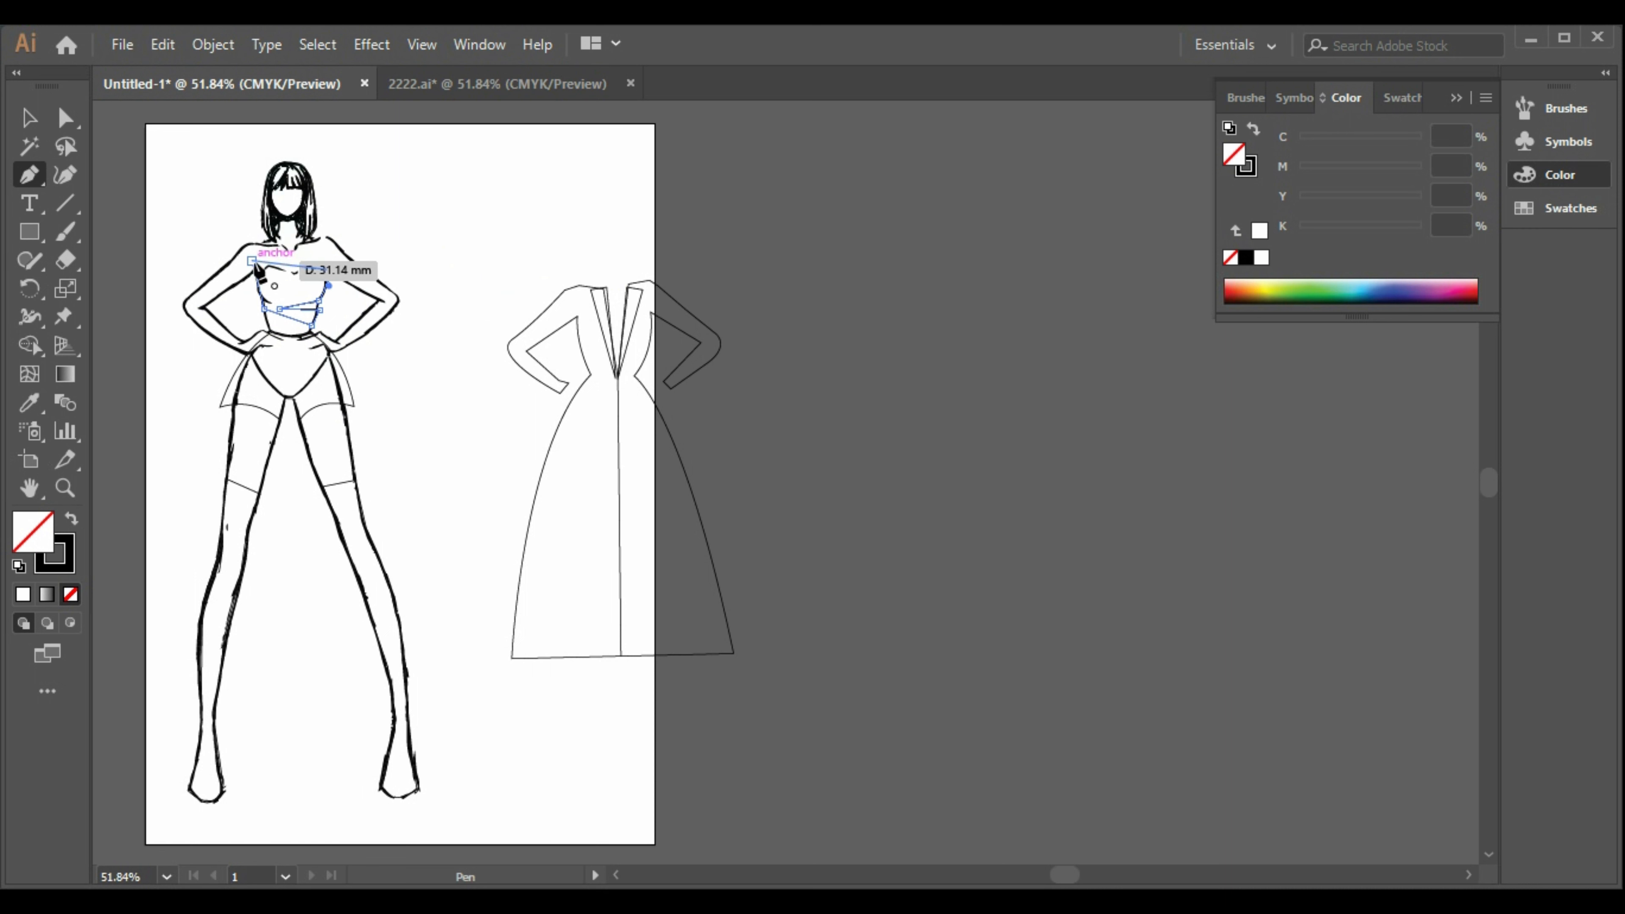
left_click(325, 237)
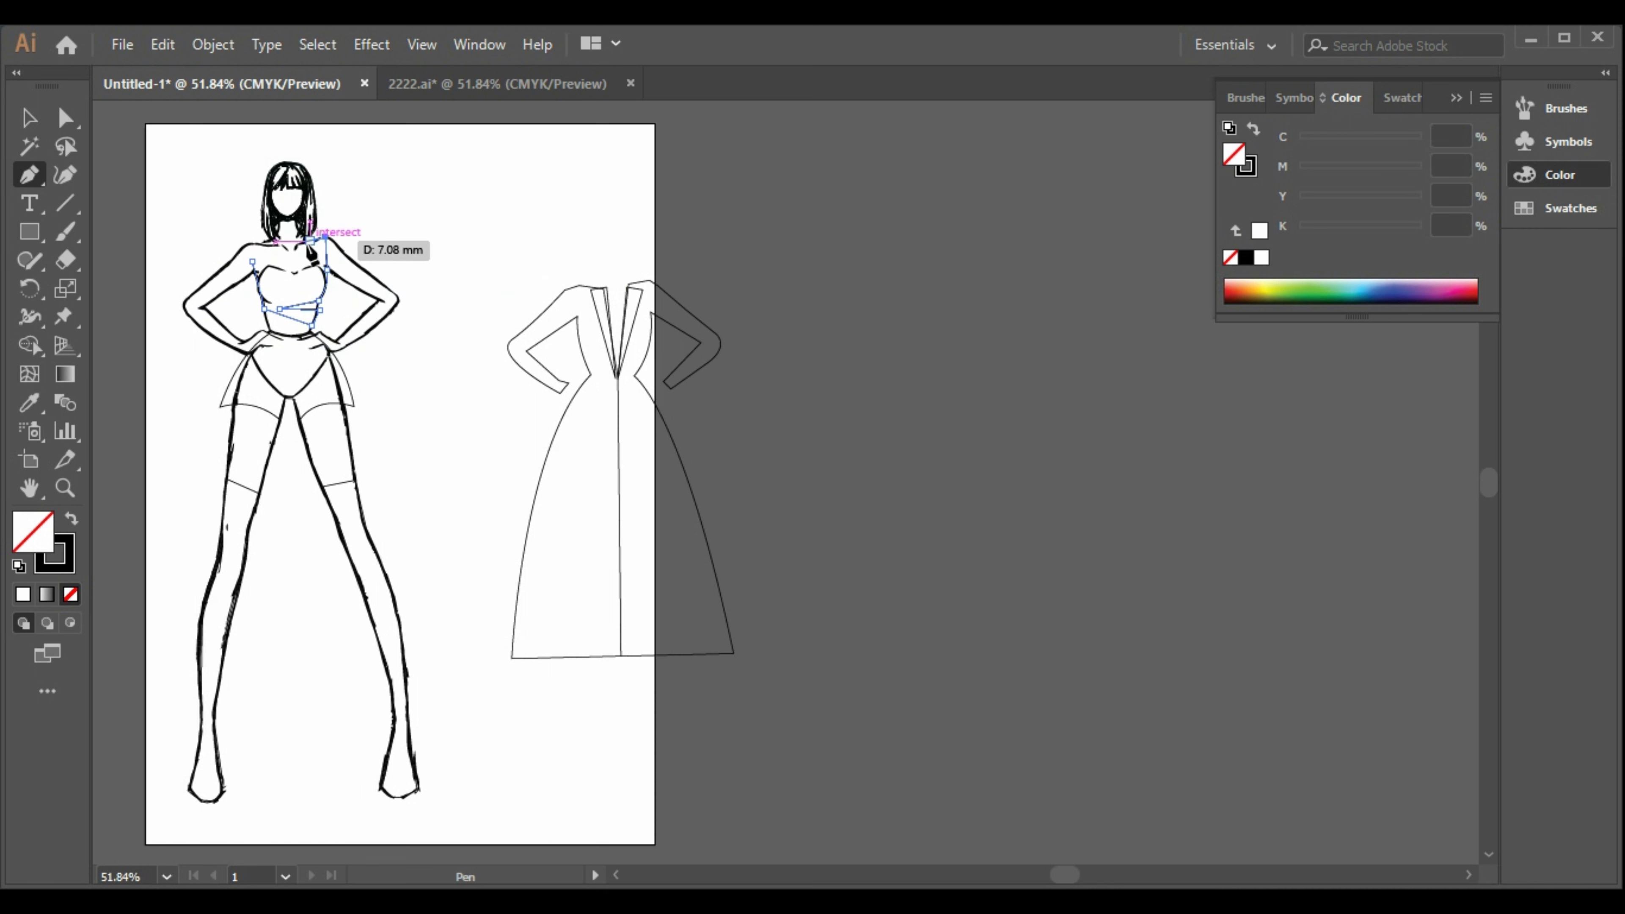
left_click(294, 296)
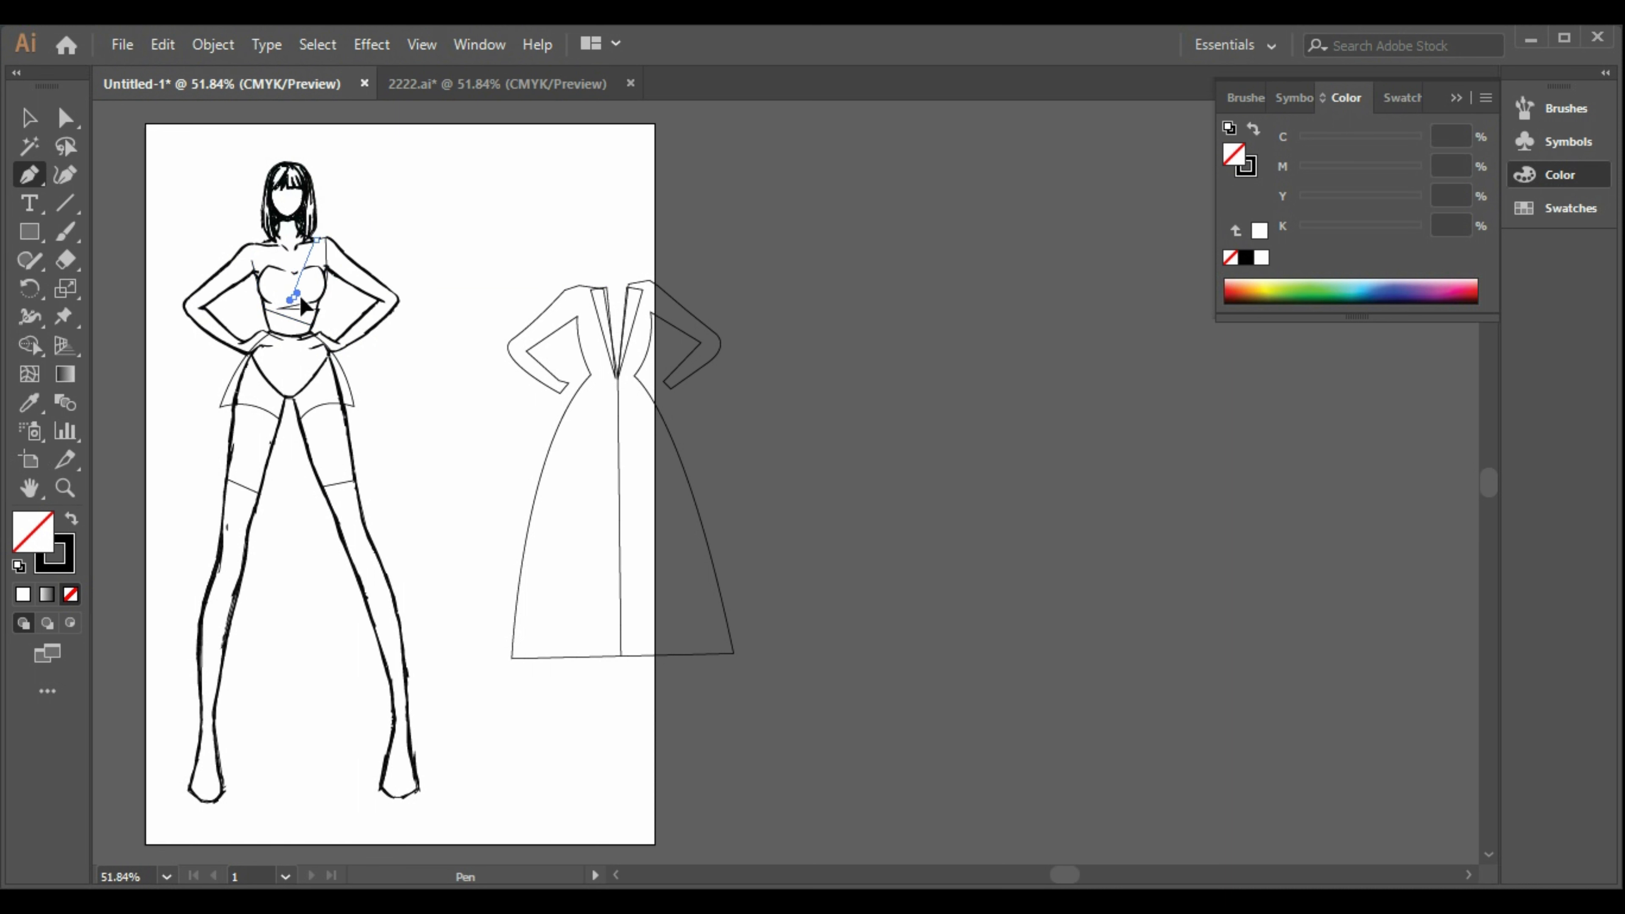
left_click(294, 296)
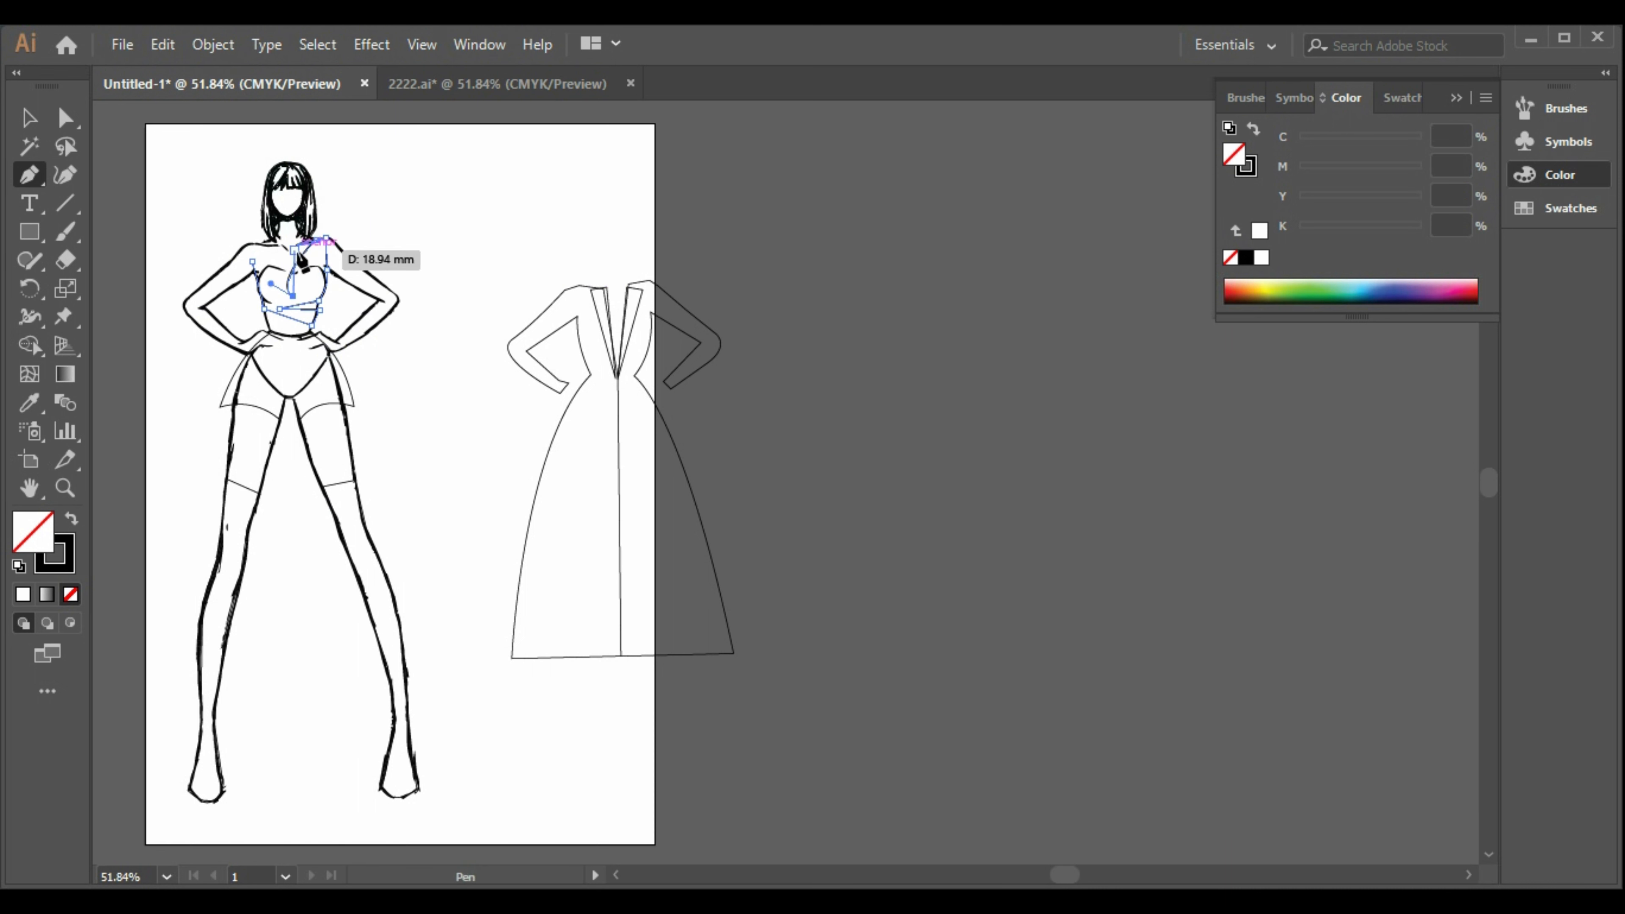
left_click(253, 261)
left_click_drag(256, 265, 214, 252)
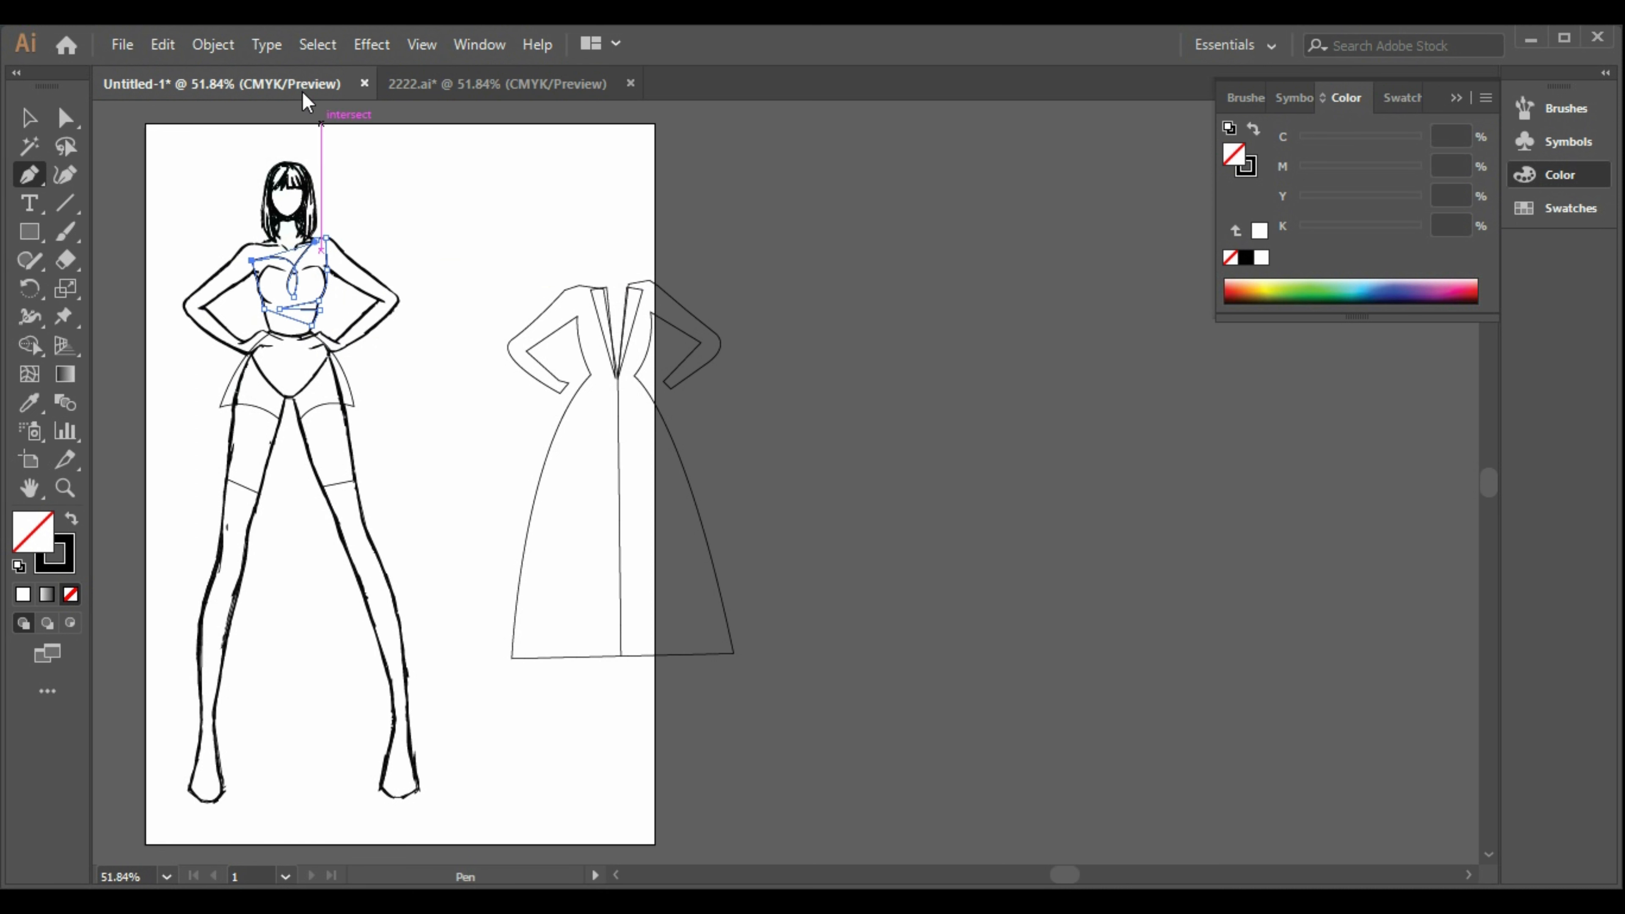
key("v")
left_click(474, 440)
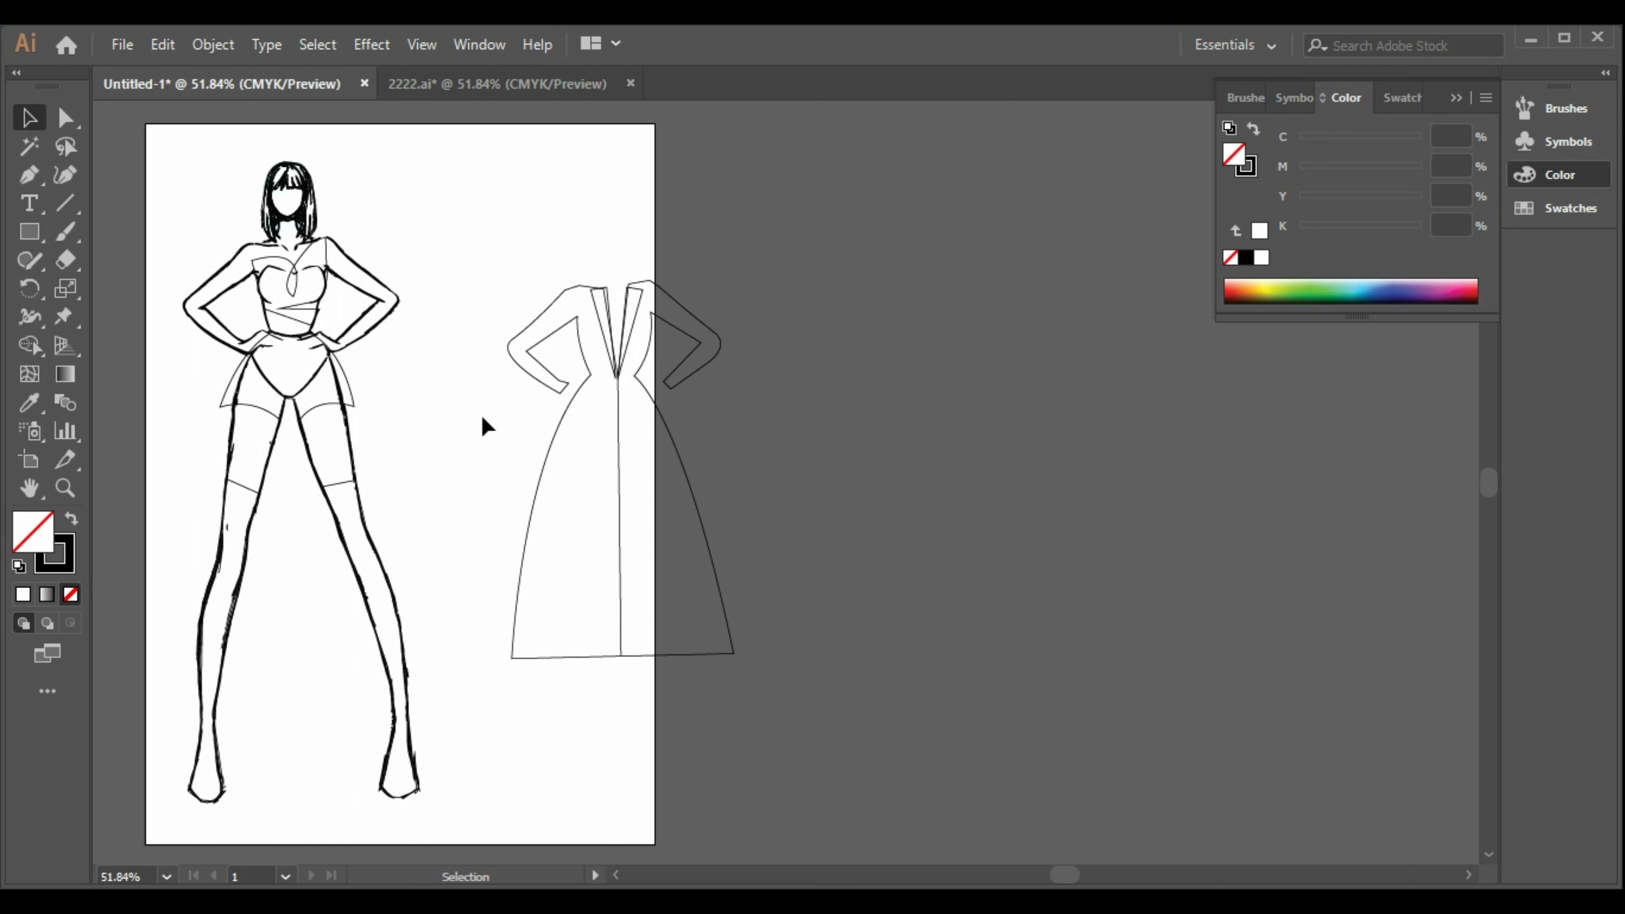
- Copy the red plaid rectangle from the 2222.ai document and paste it into Untitled-1
left_click(481, 90)
left_click(1273, 544)
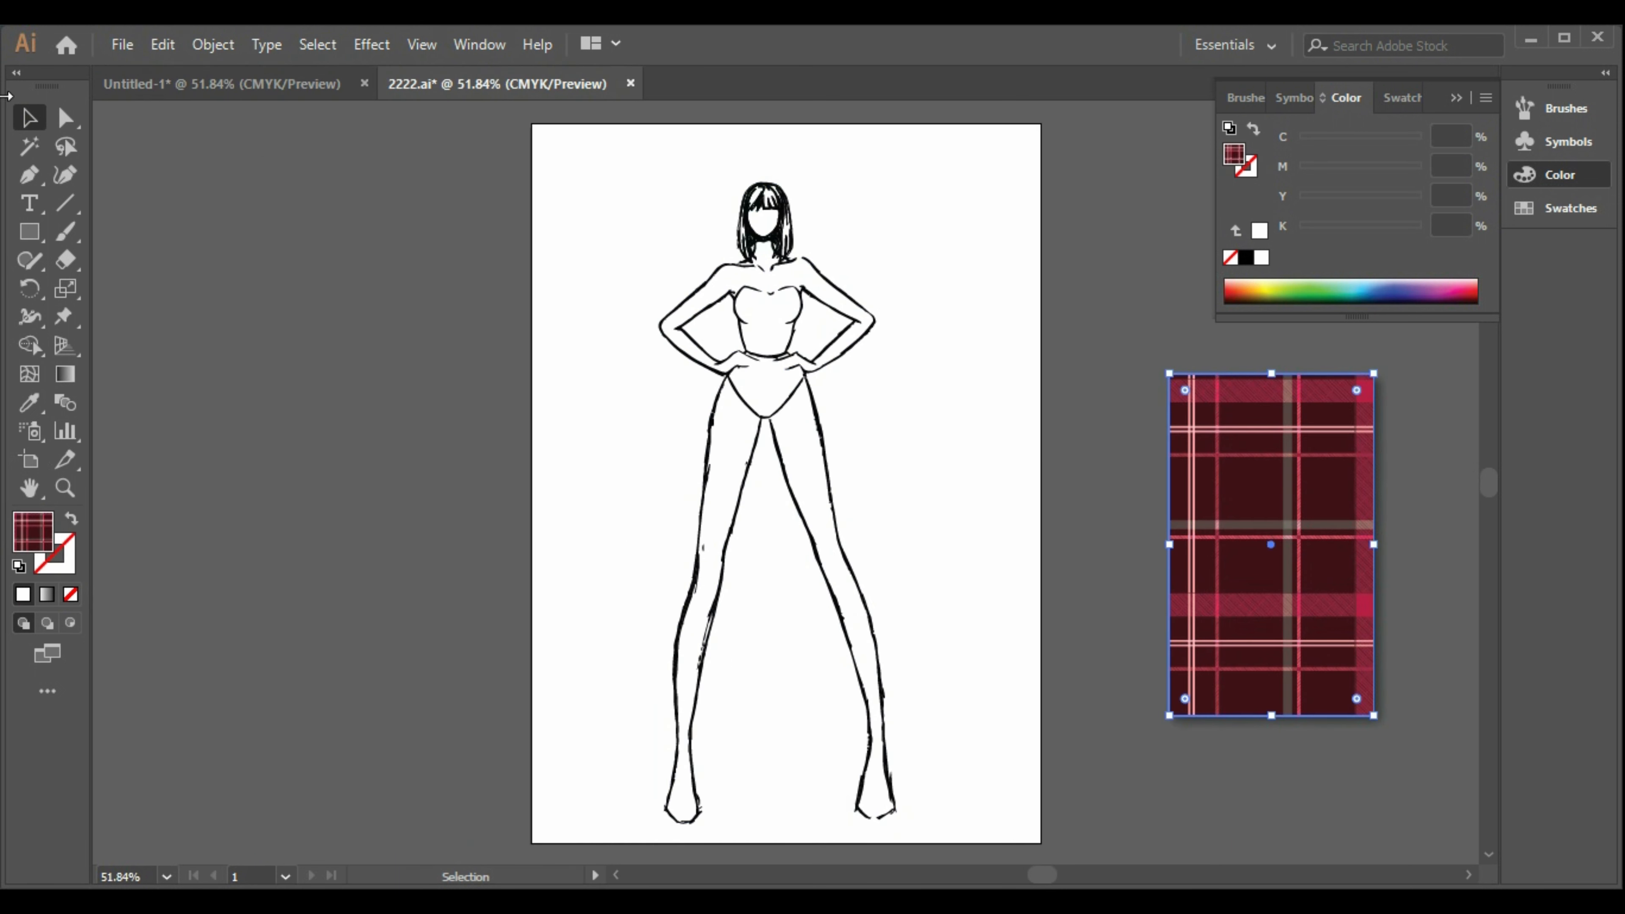
left_click(215, 86)
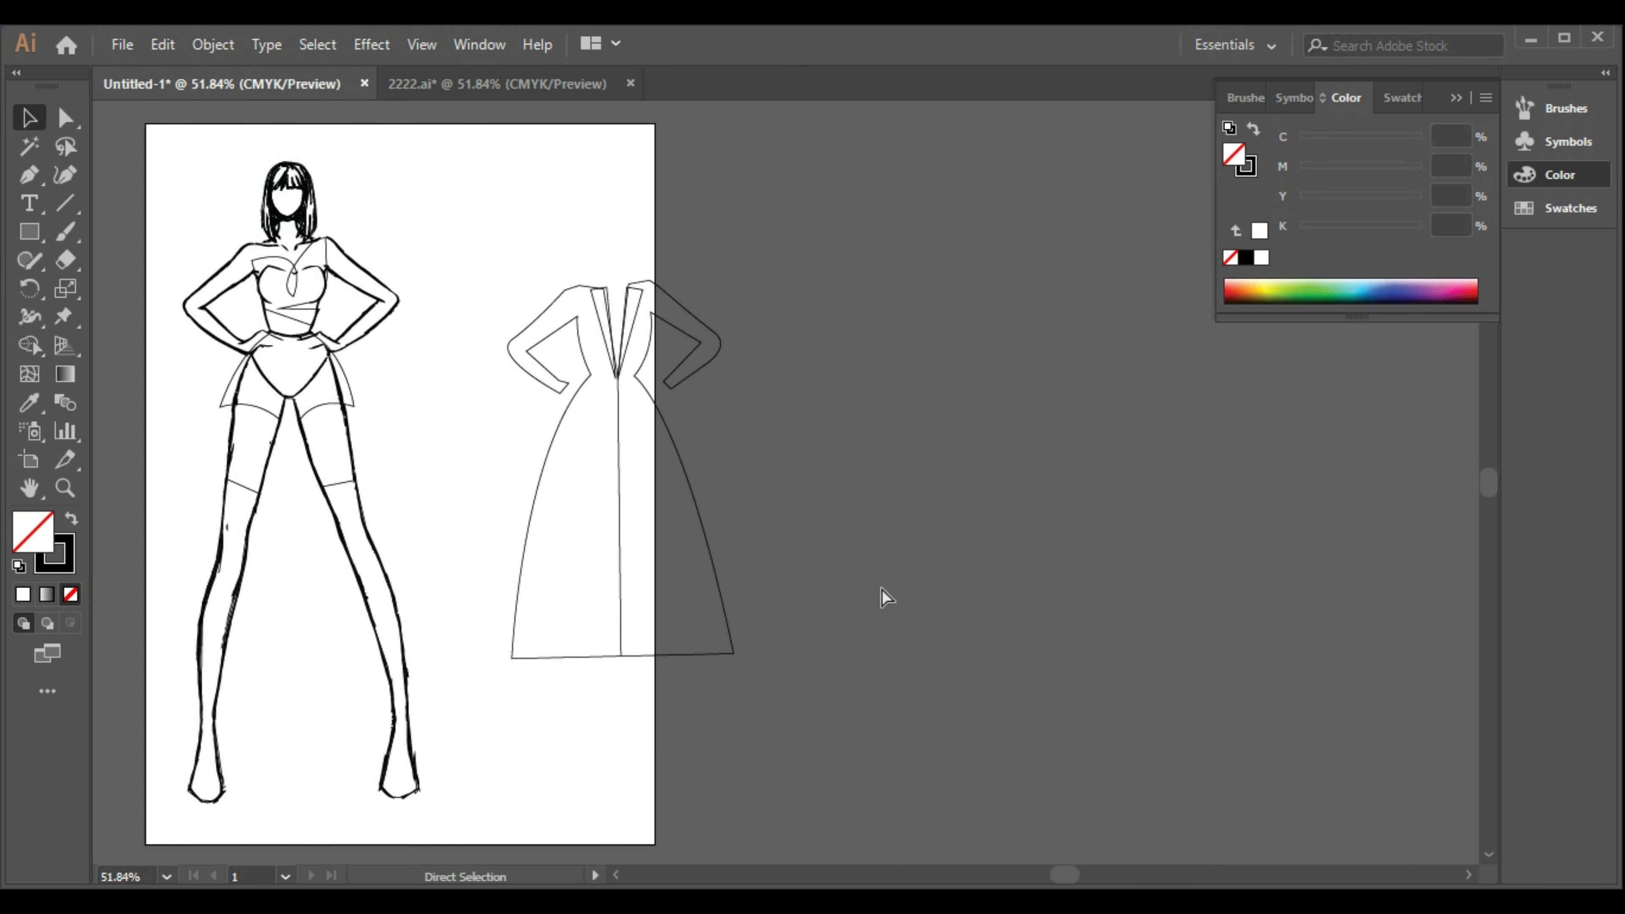
key("ctrl+v")
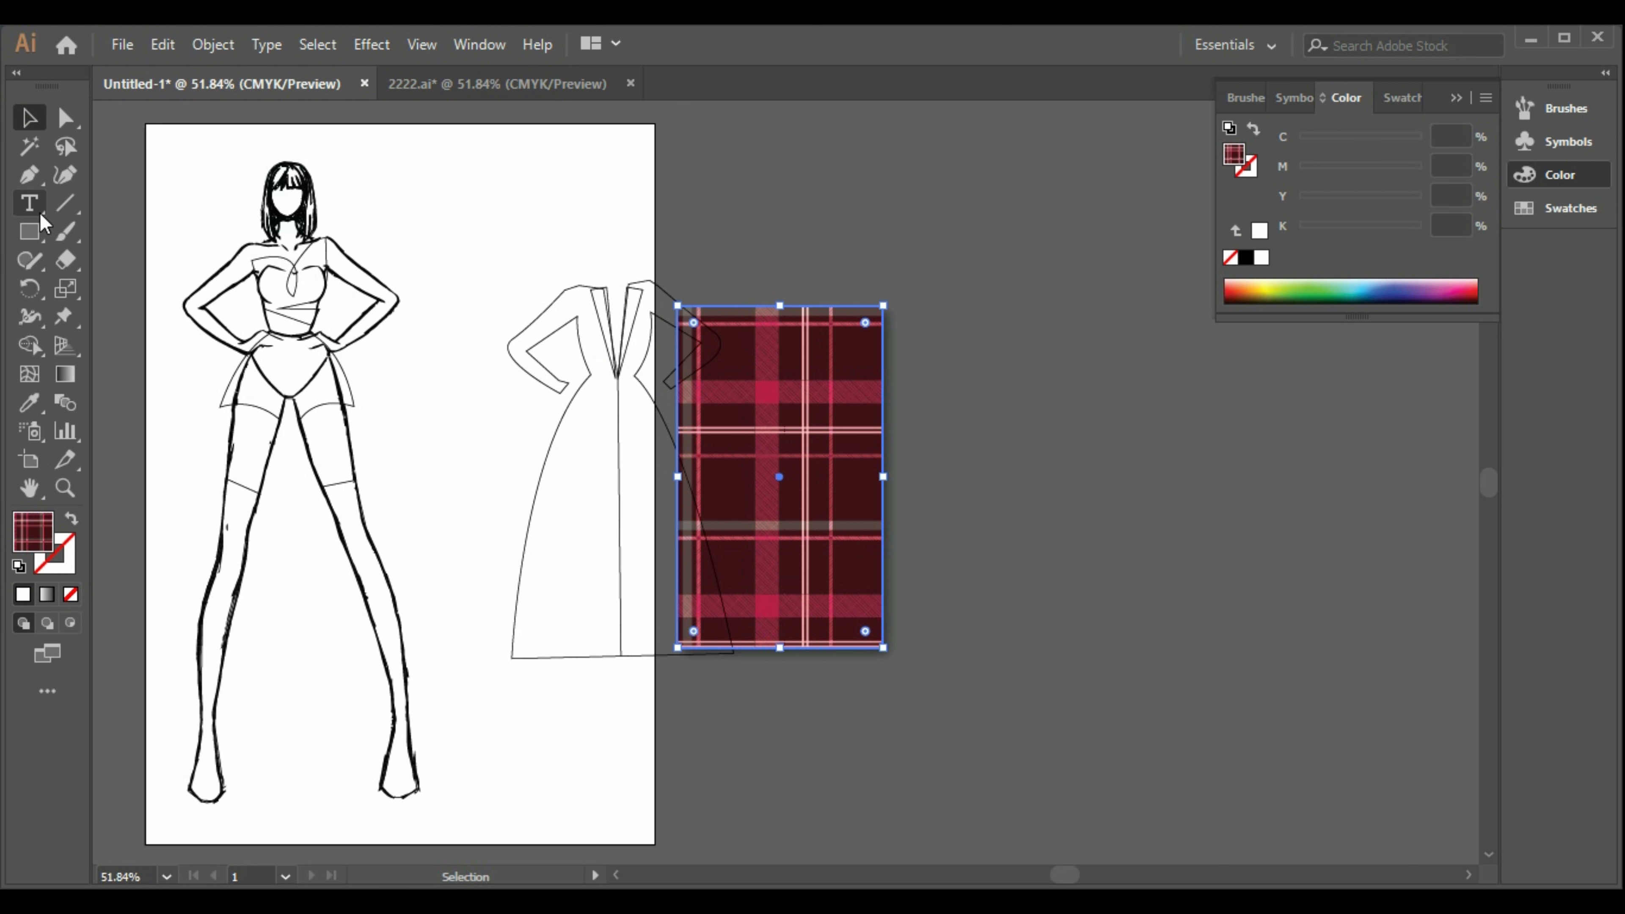
- Fill the left-hand boot with the red plaid pattern sampled from the swatch rectangle and give it a black outline
left_click(241, 489)
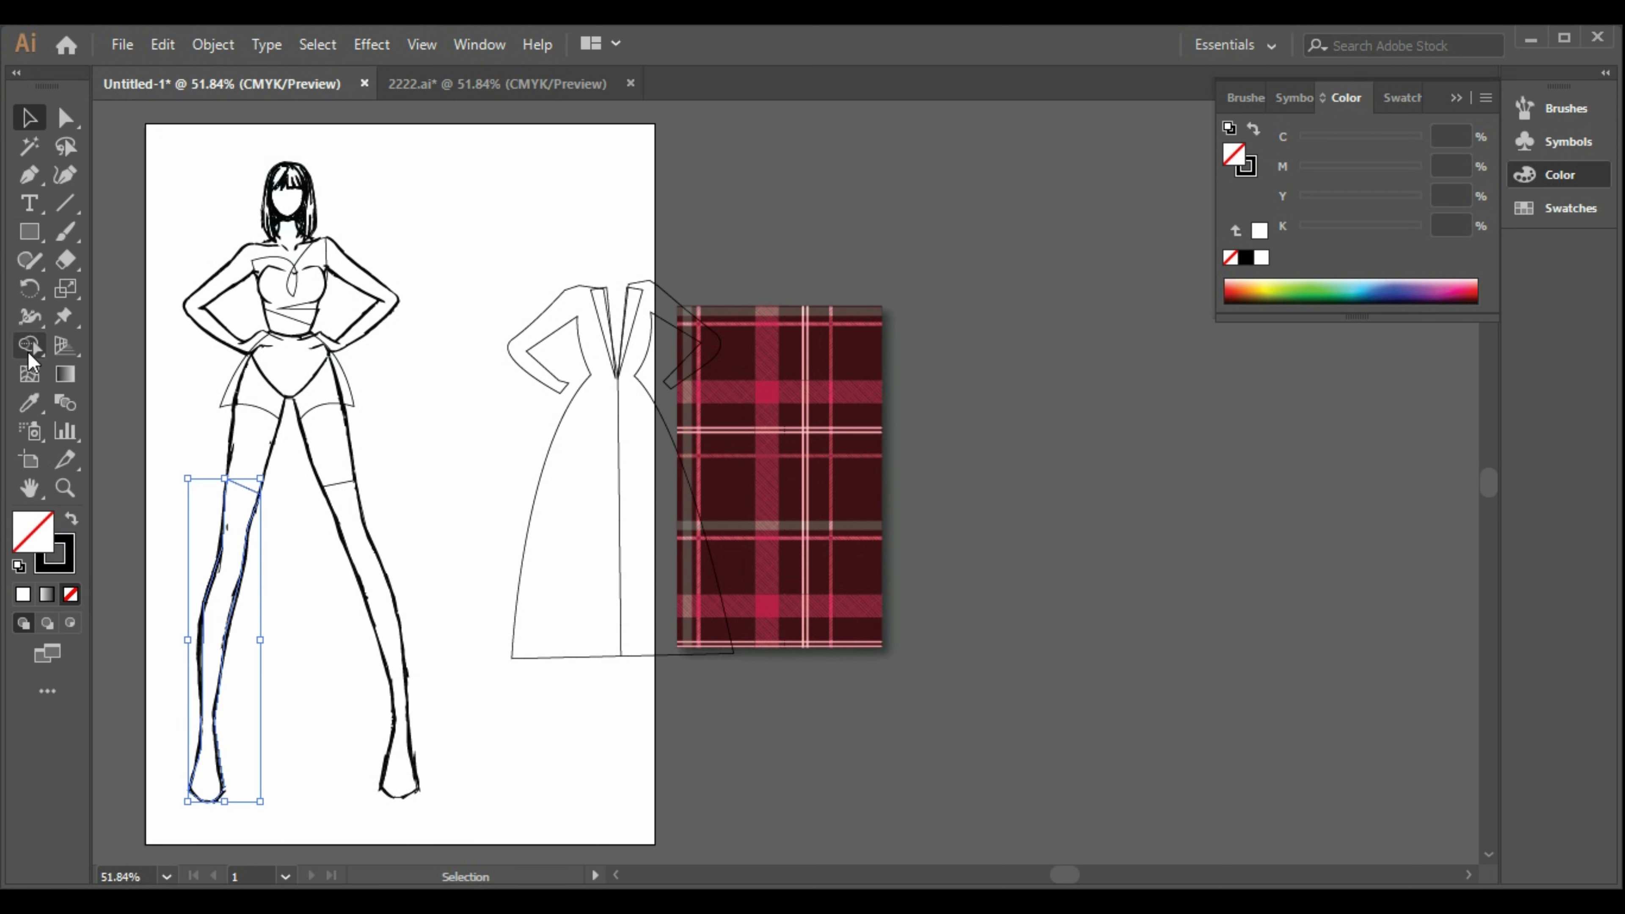
left_click(30, 402)
left_click(736, 518)
left_click(20, 121)
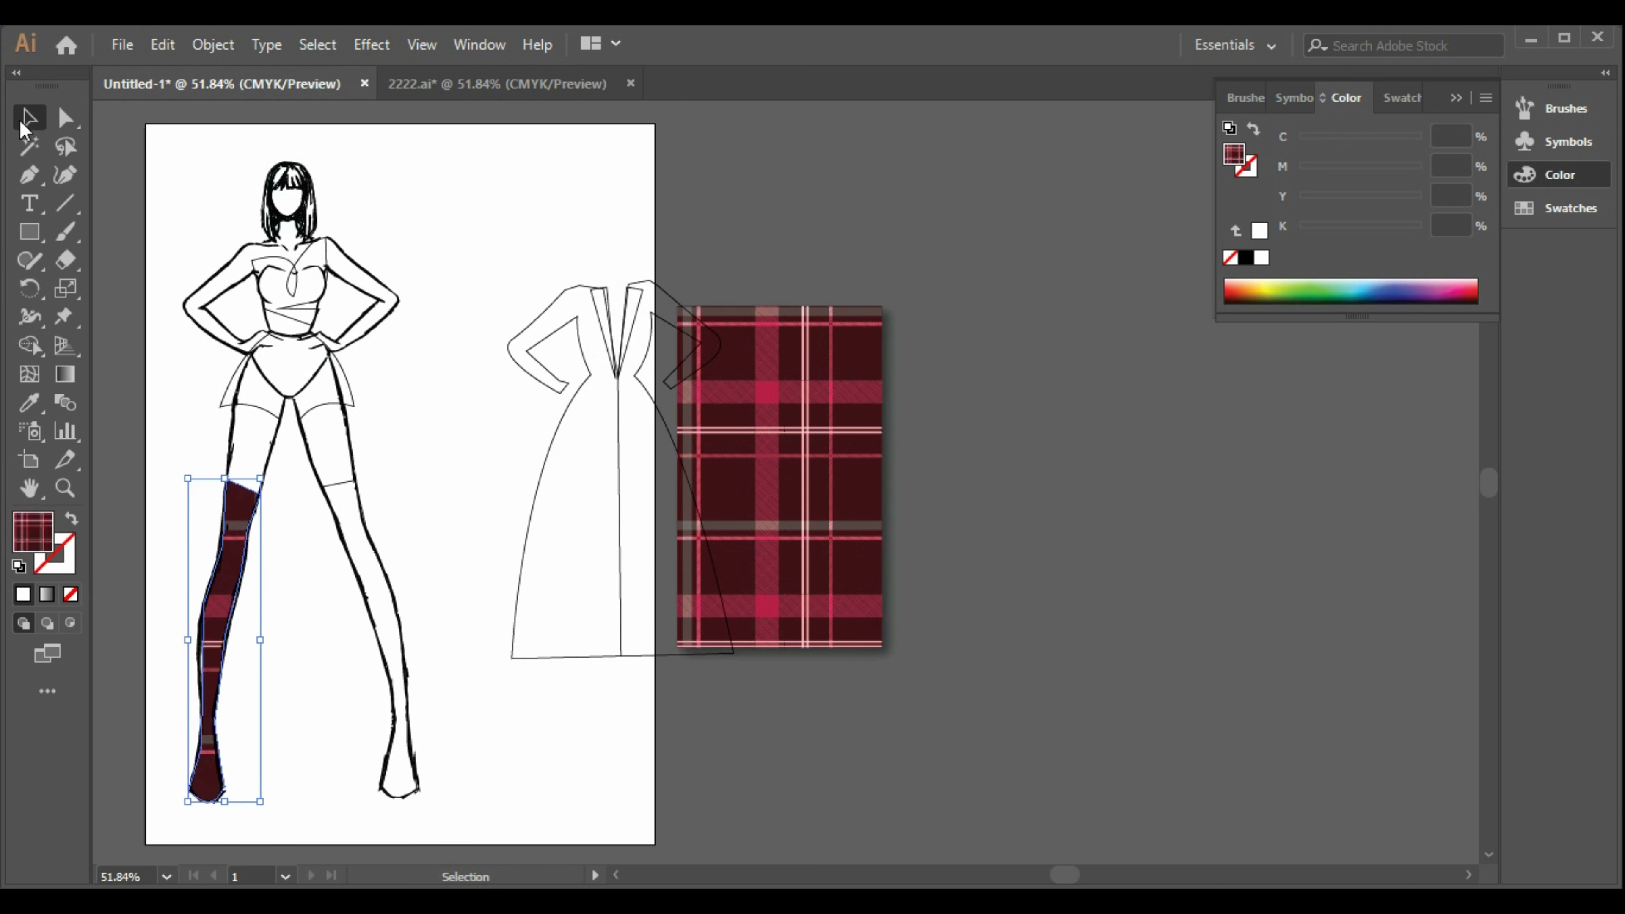
left_click(68, 569)
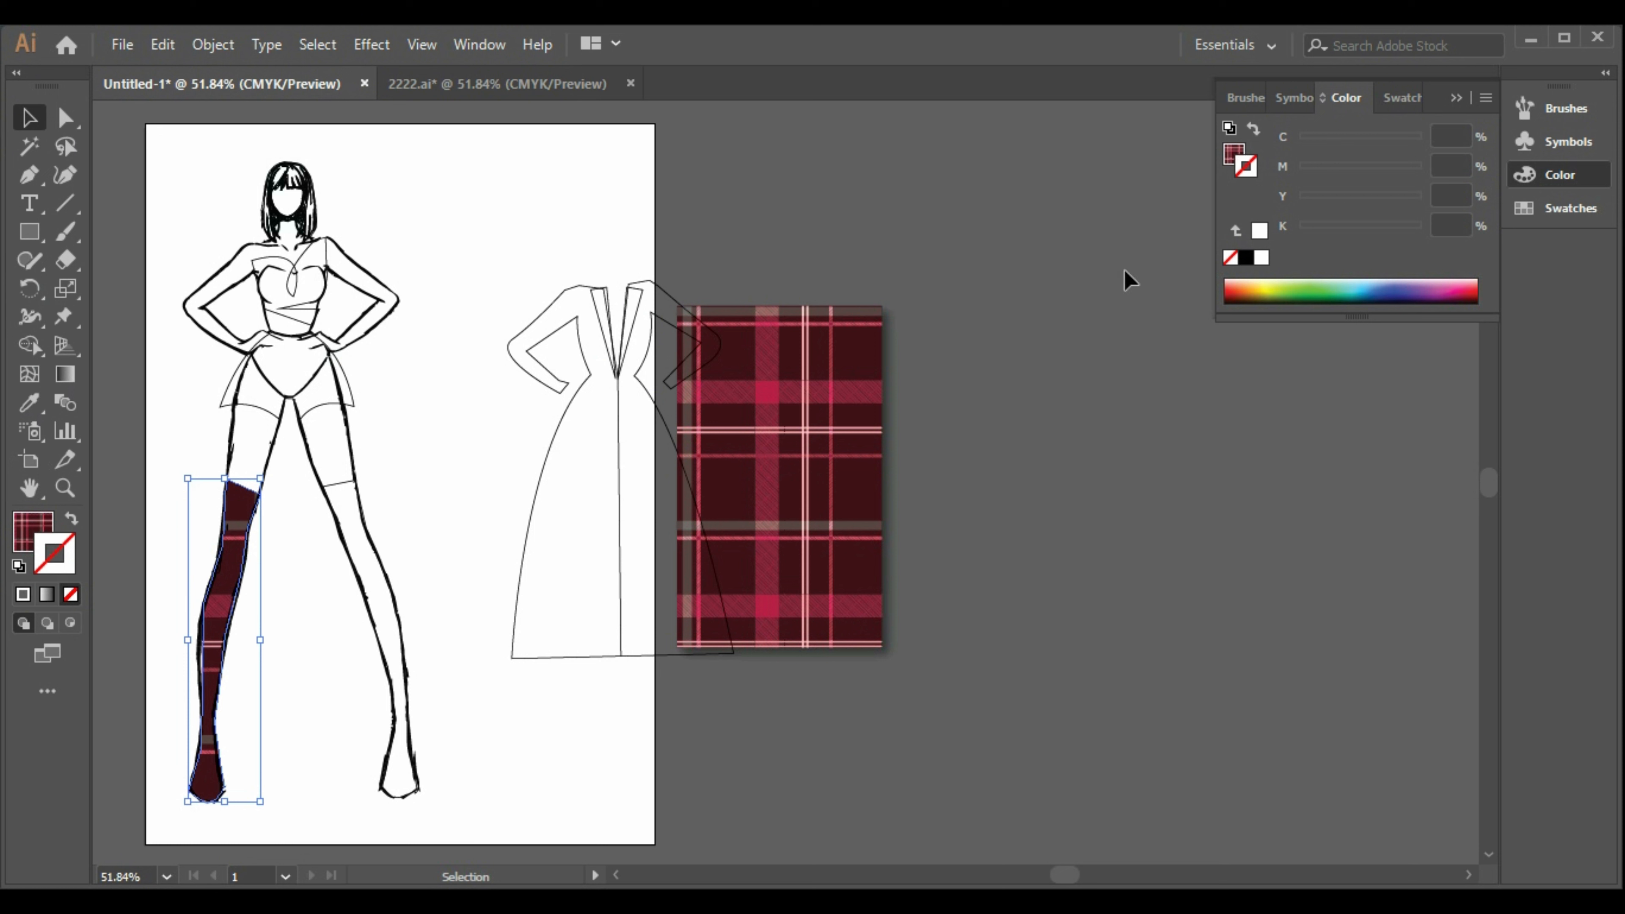
left_click(1246, 258)
left_click(427, 507)
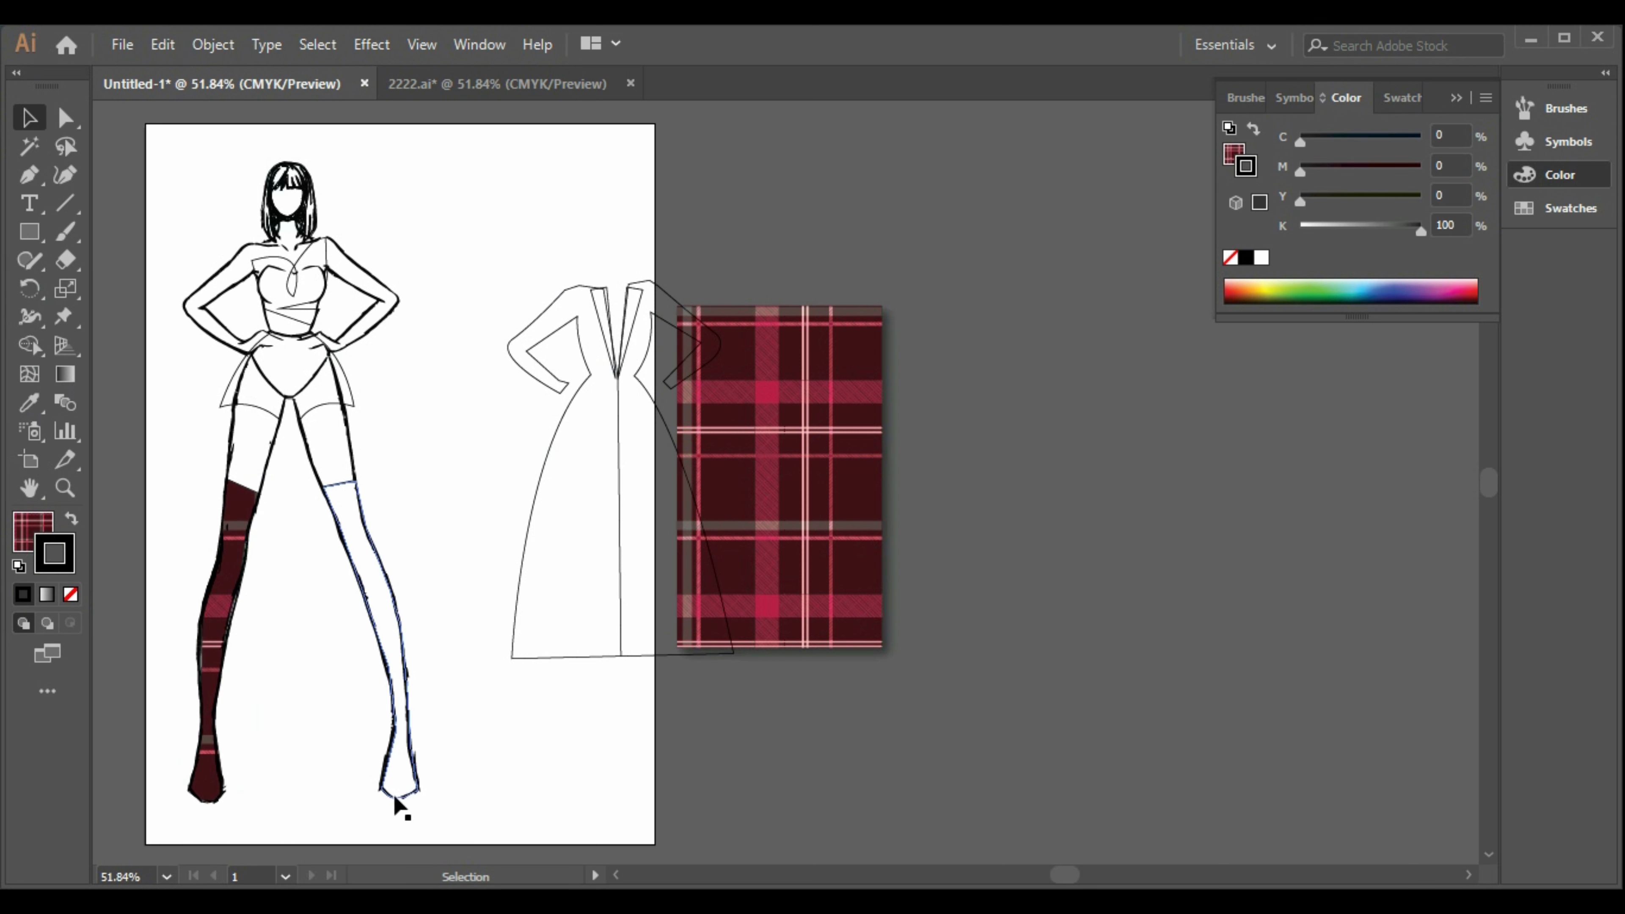
- Copy the plaid fill and black outline from the left-hand boot to the right-hand boot with the Eyedropper
left_click(344, 510)
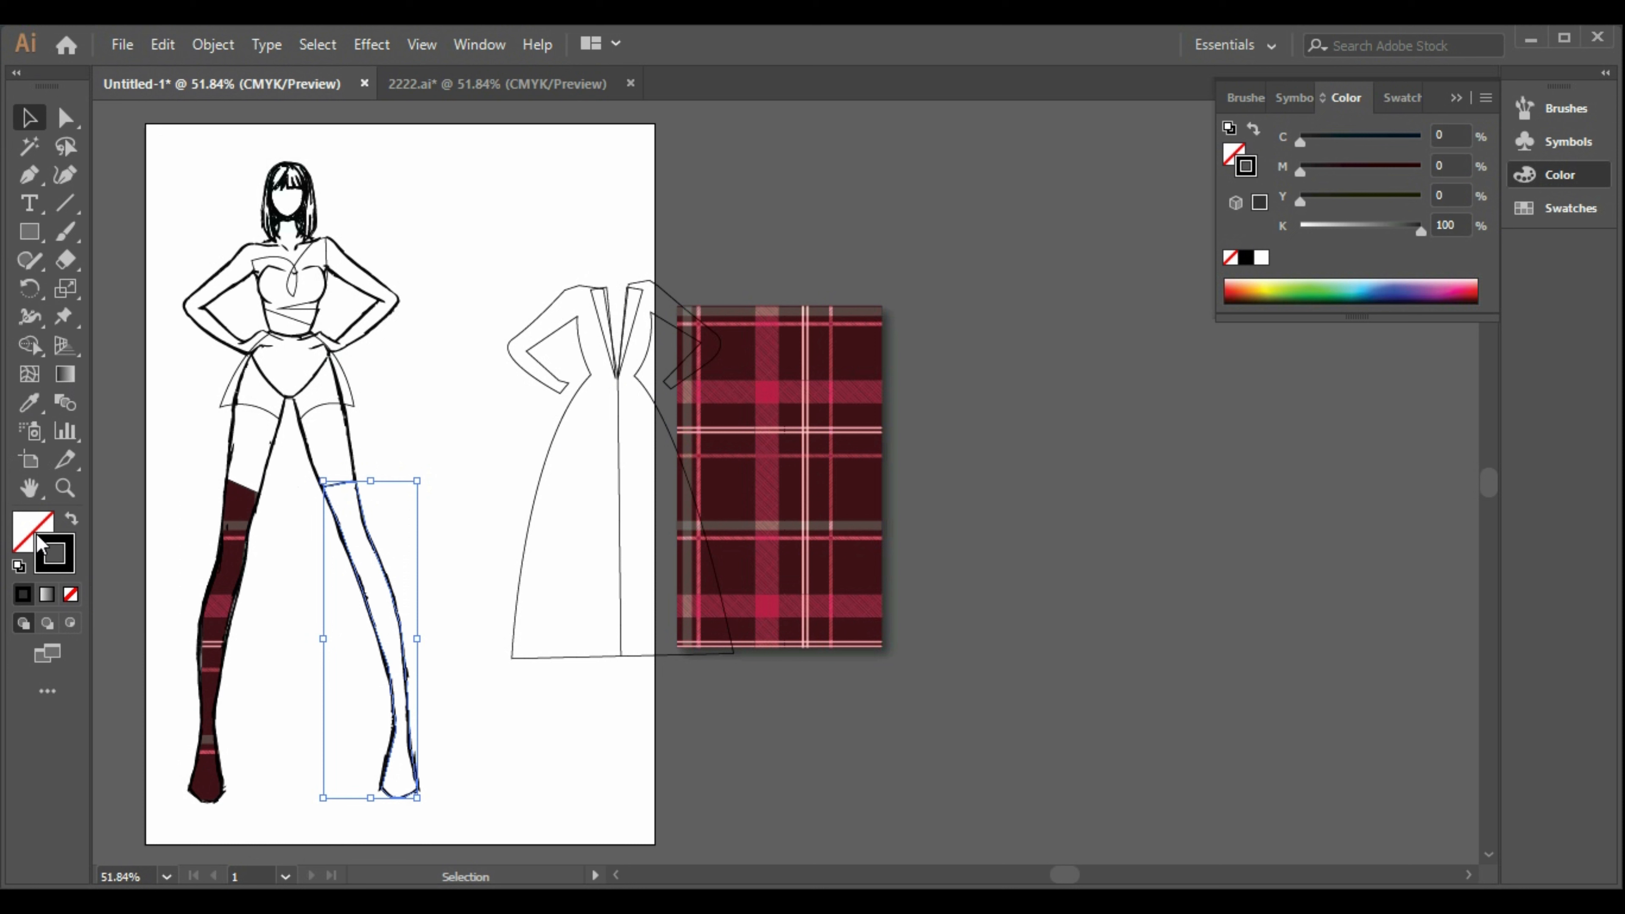
left_click(29, 402)
left_click(229, 580)
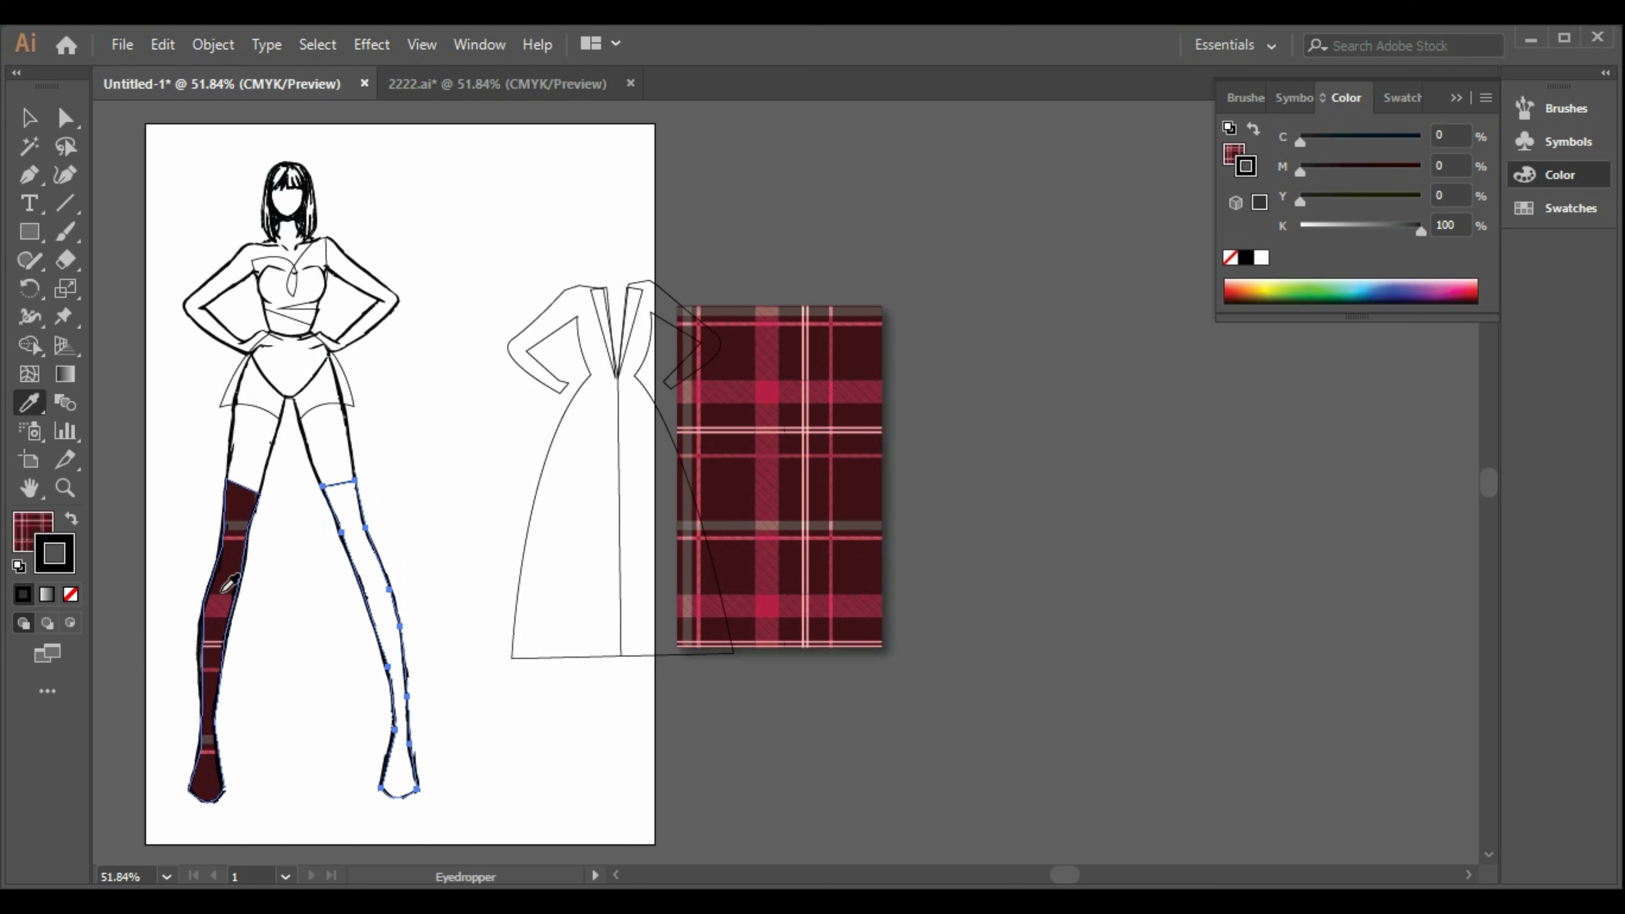
key("v")
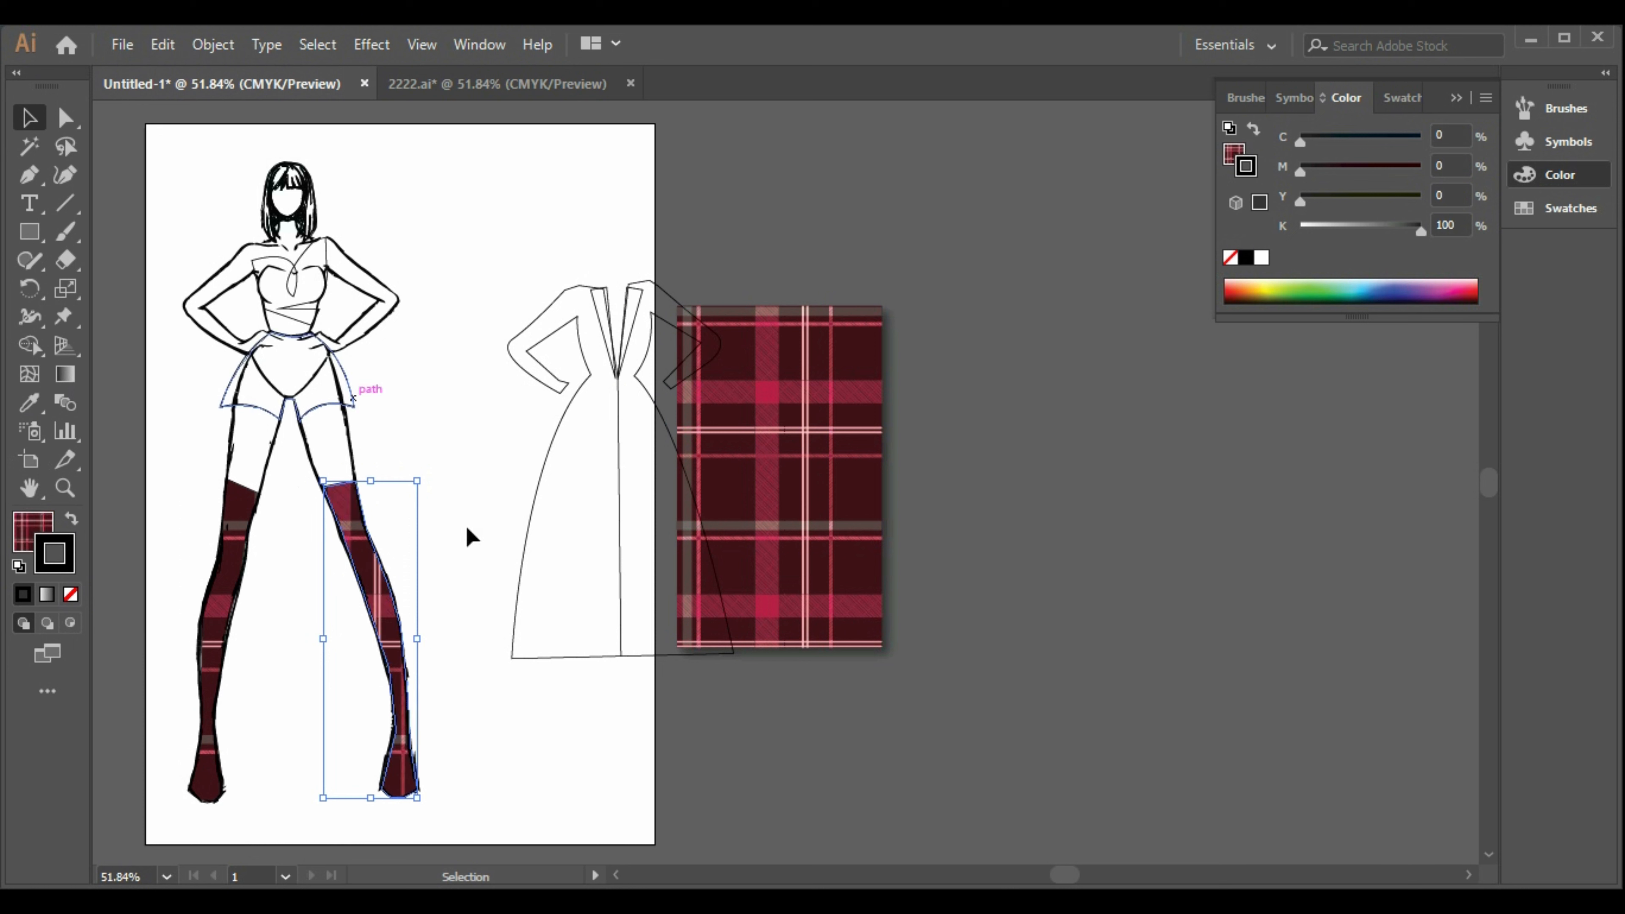
left_click(555, 785)
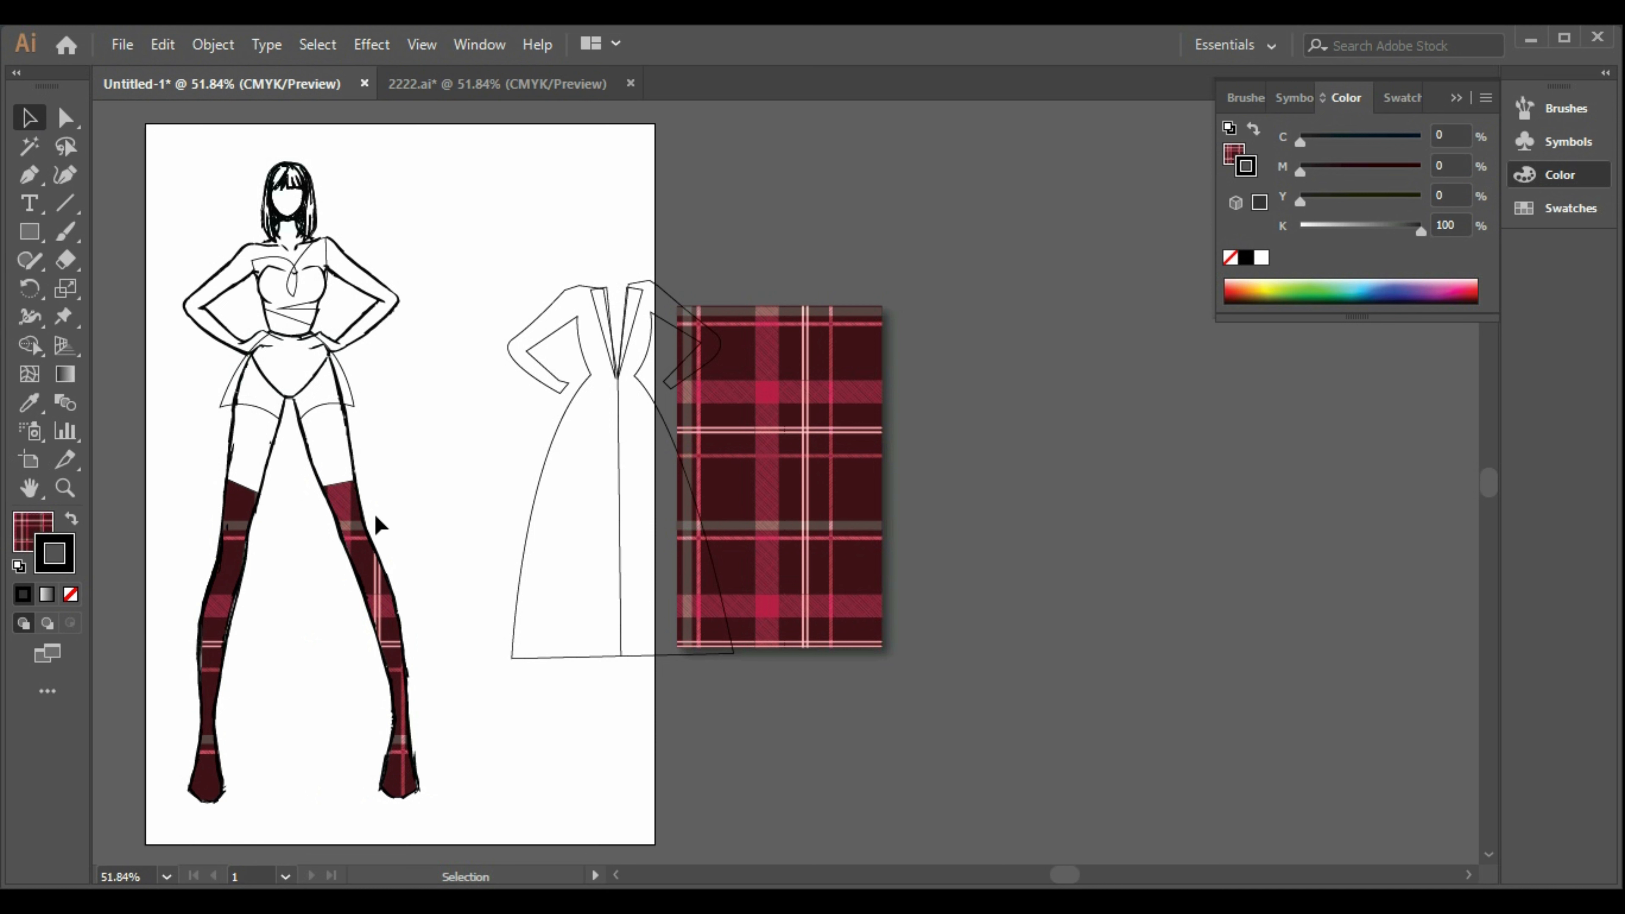
- Select both boots and set their stroke weight to 2 pt
left_click(378, 525)
left_click(250, 513, "shift")
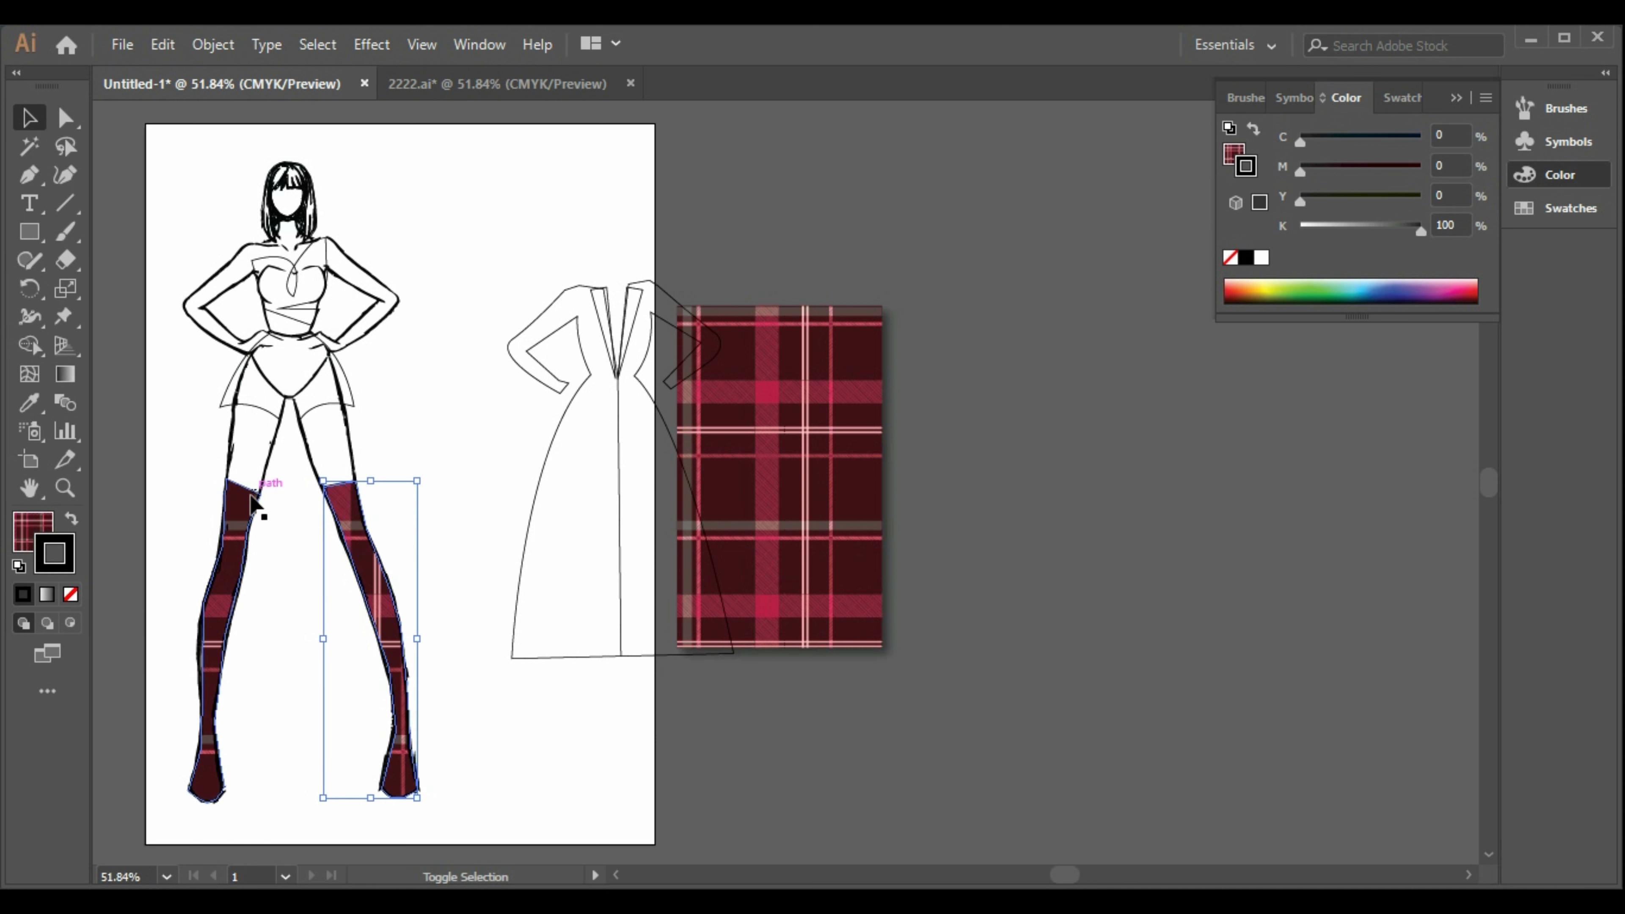
left_click(479, 44)
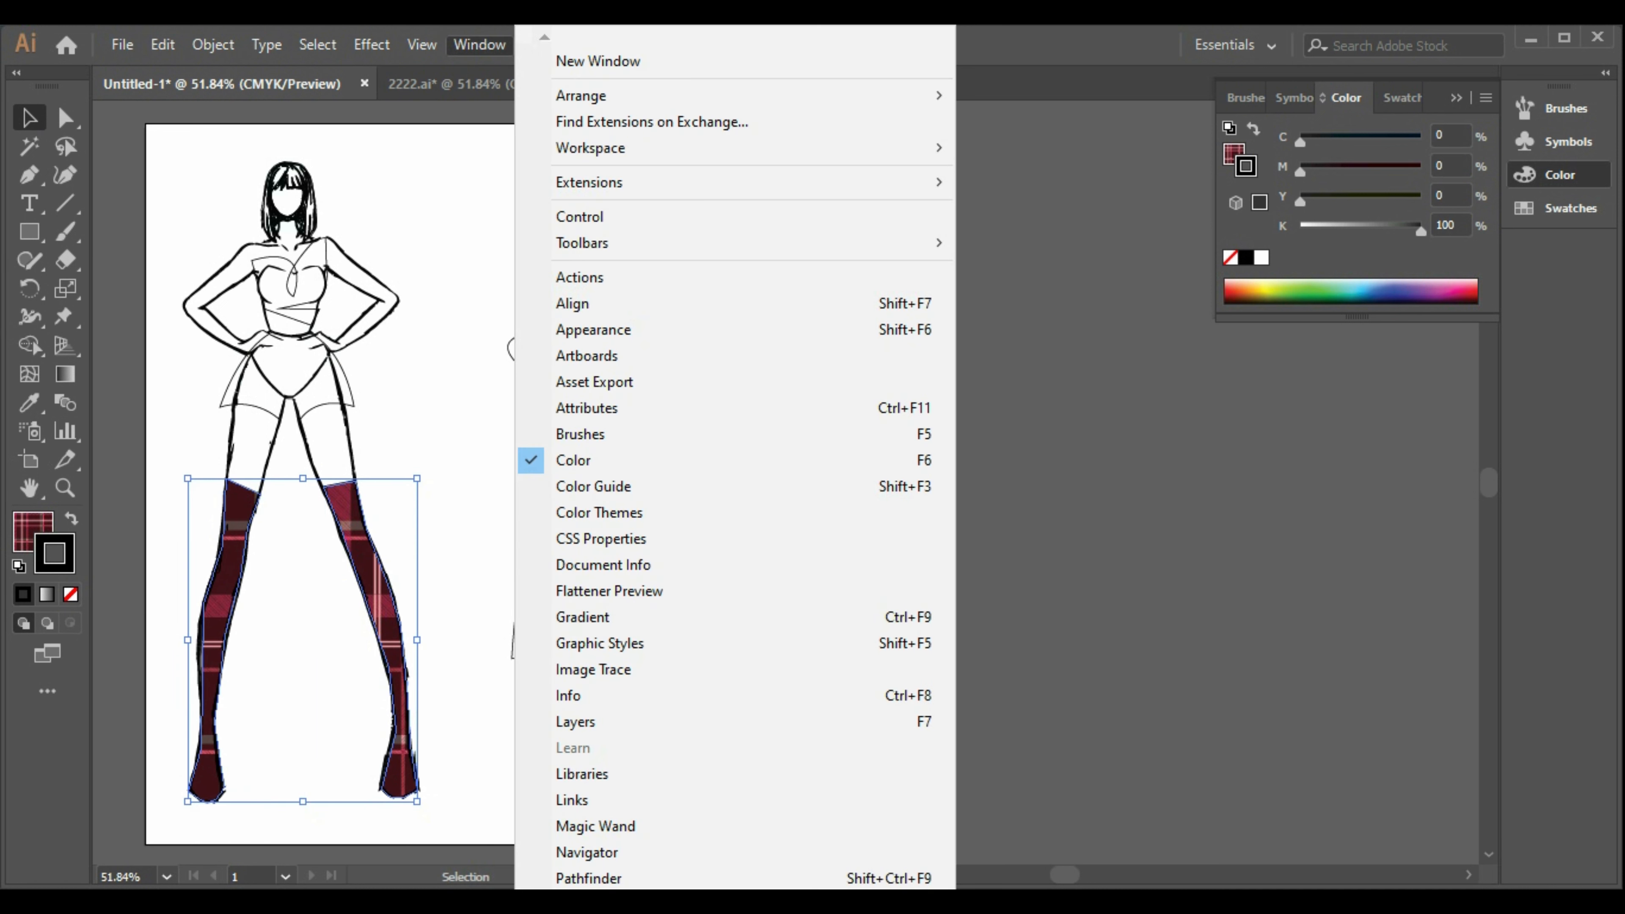
scroll(640, 874, "down", 3)
left_click(576, 767)
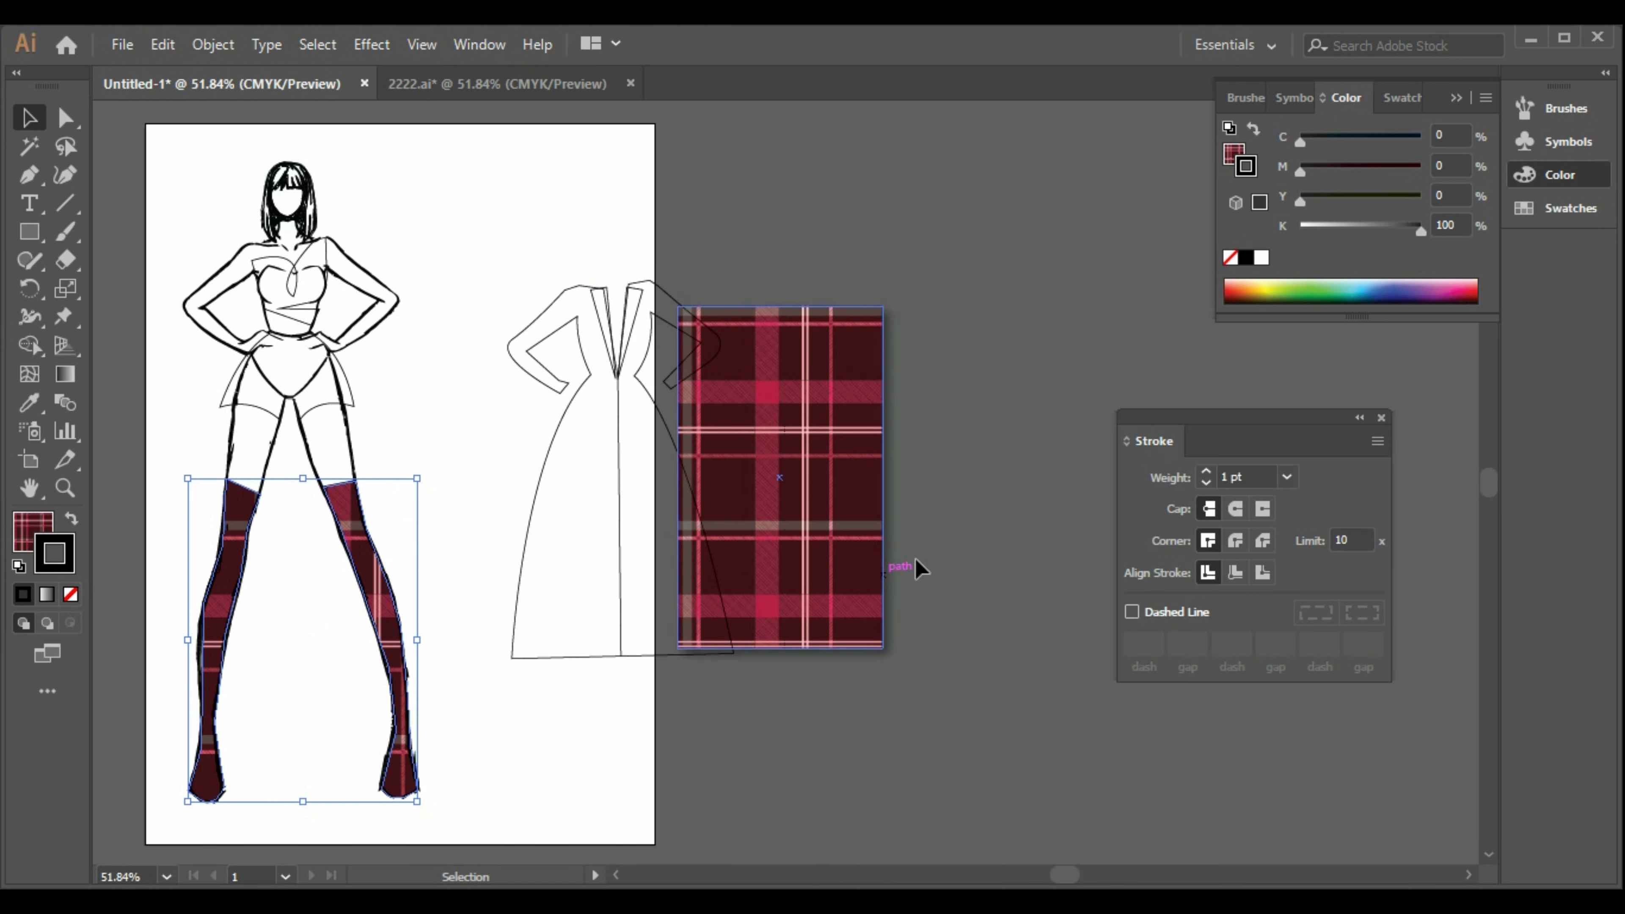
left_click(588, 721)
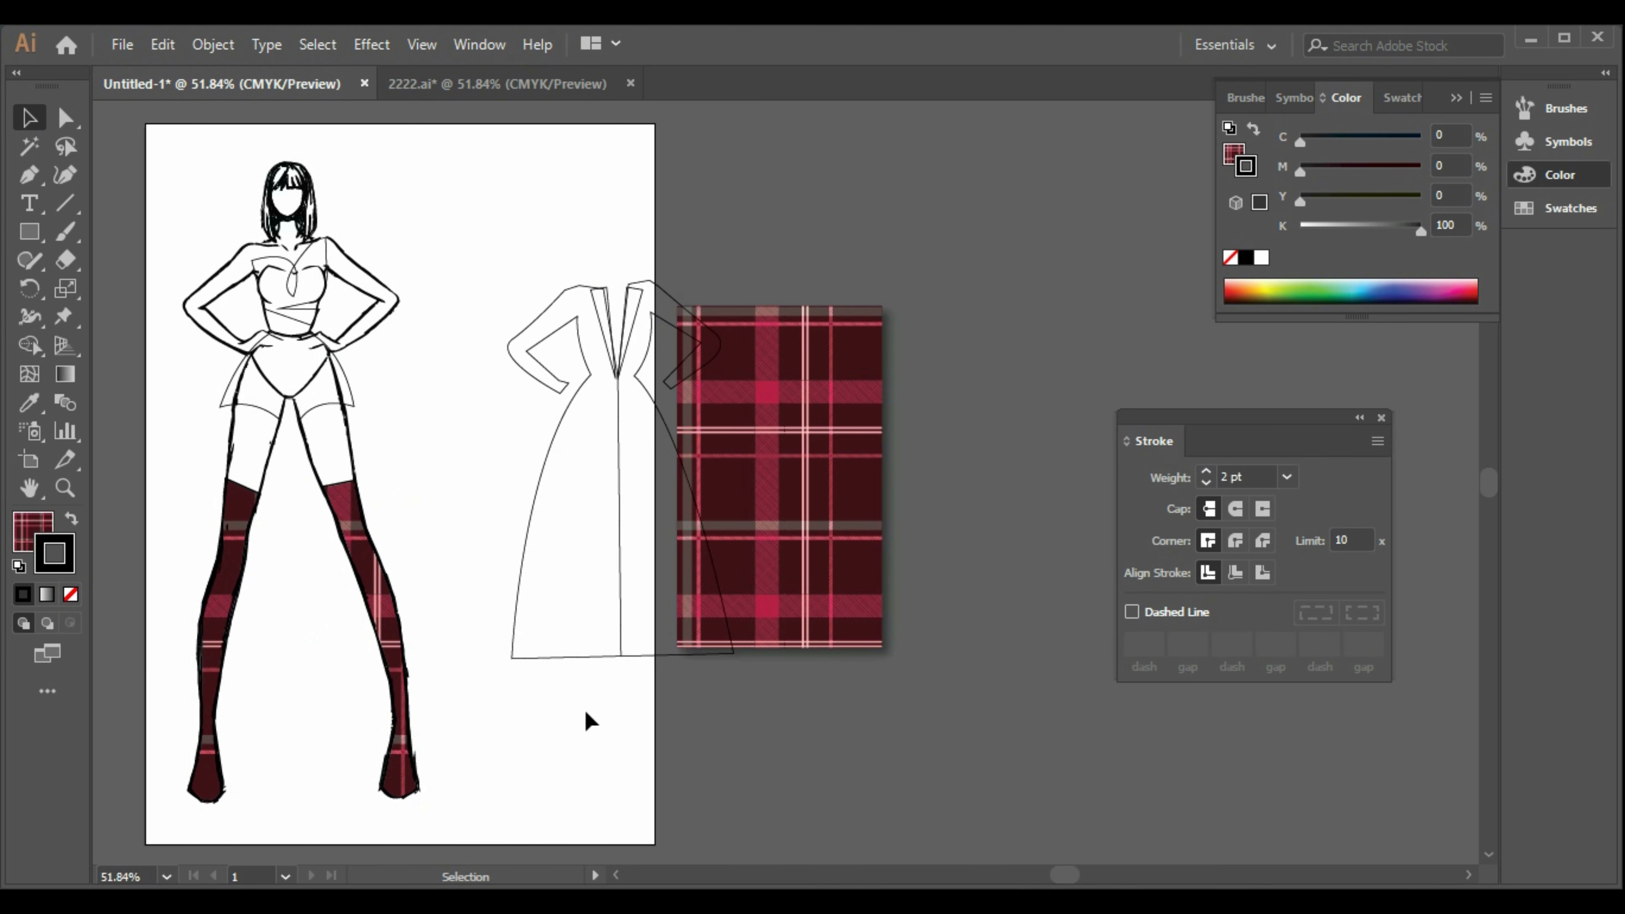
- Select the shorts and the top together and fill them with the red plaid sampled from the swatch rectangle
left_click(318, 416)
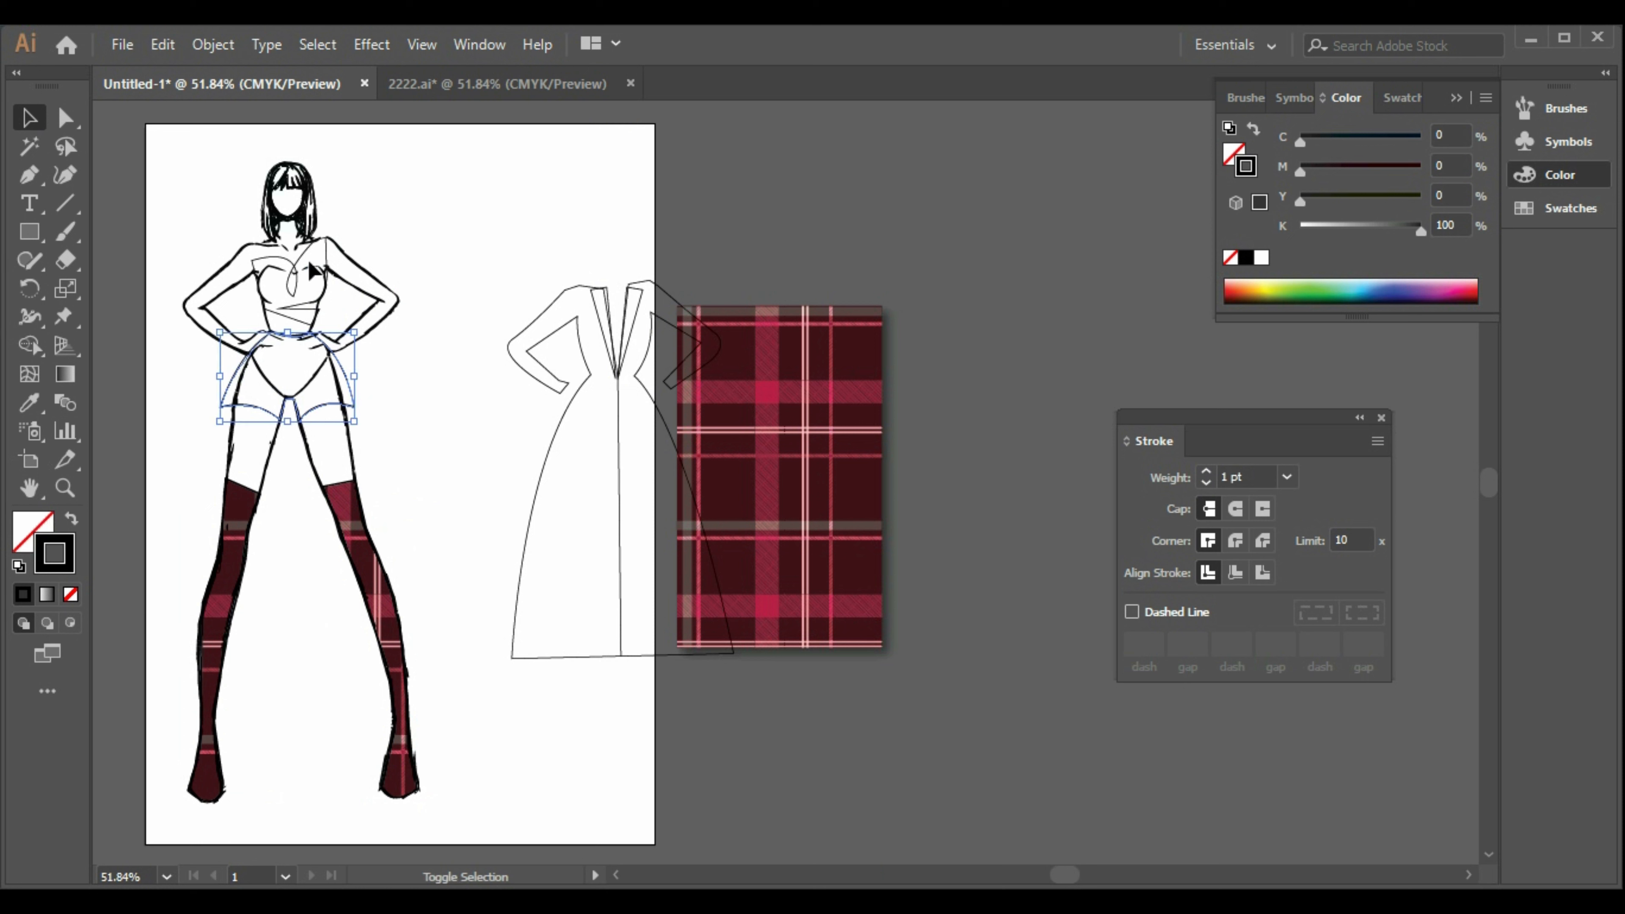
left_click(291, 282, "shift")
left_click(29, 403)
left_click(795, 512)
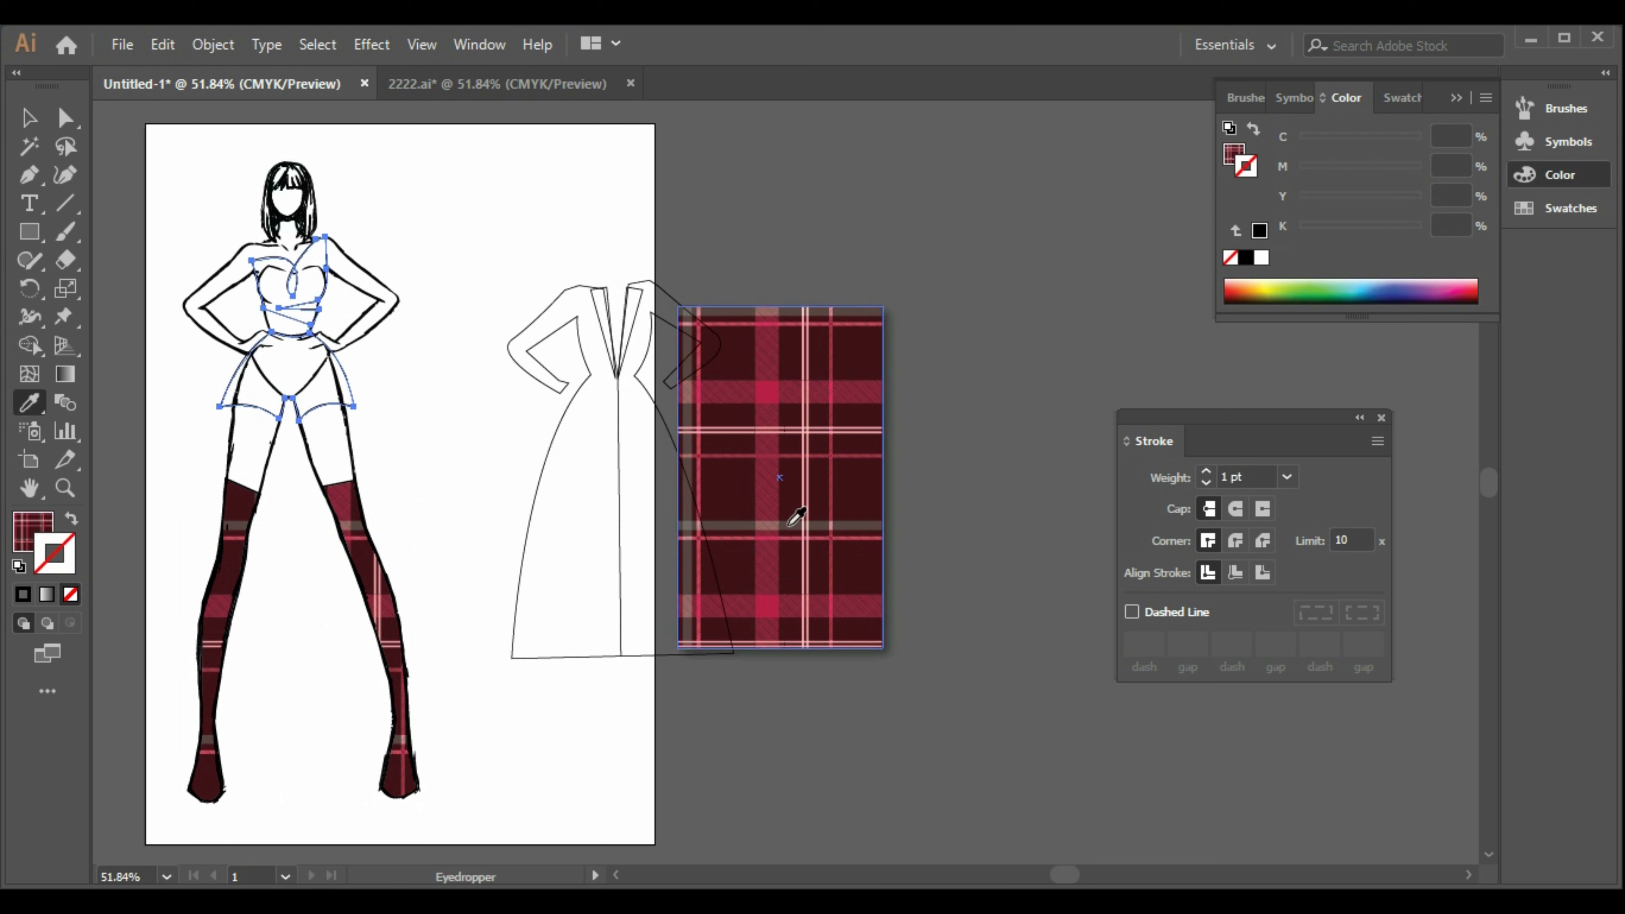
key("v")
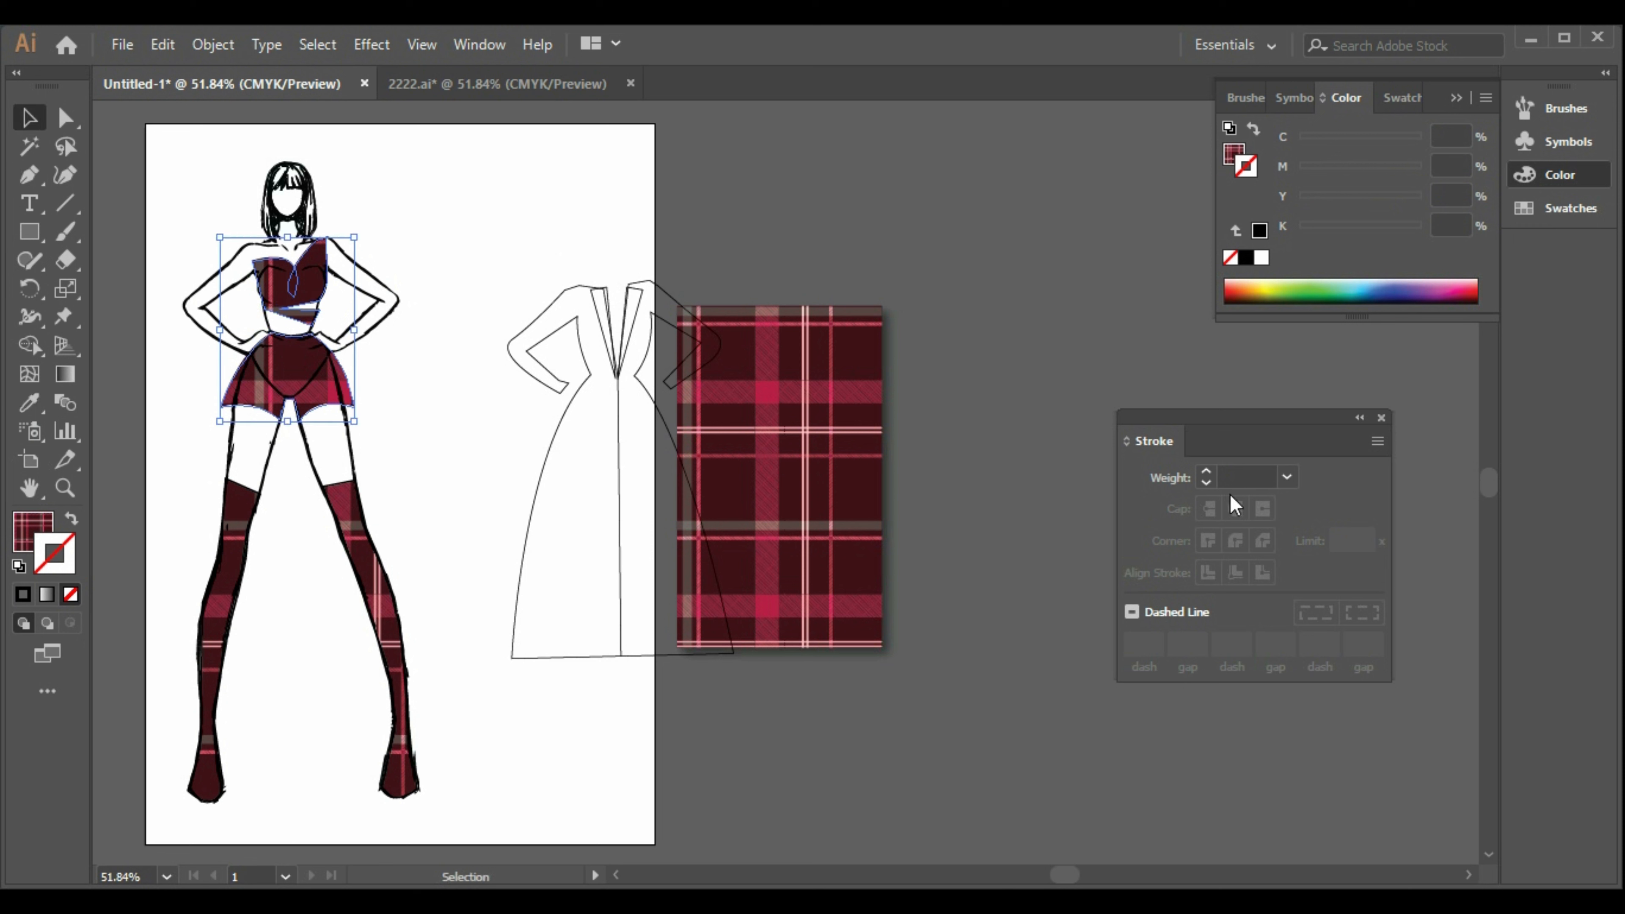
- Give the shorts and the top a black outline with a 2 pt stroke weight
left_click(24, 594)
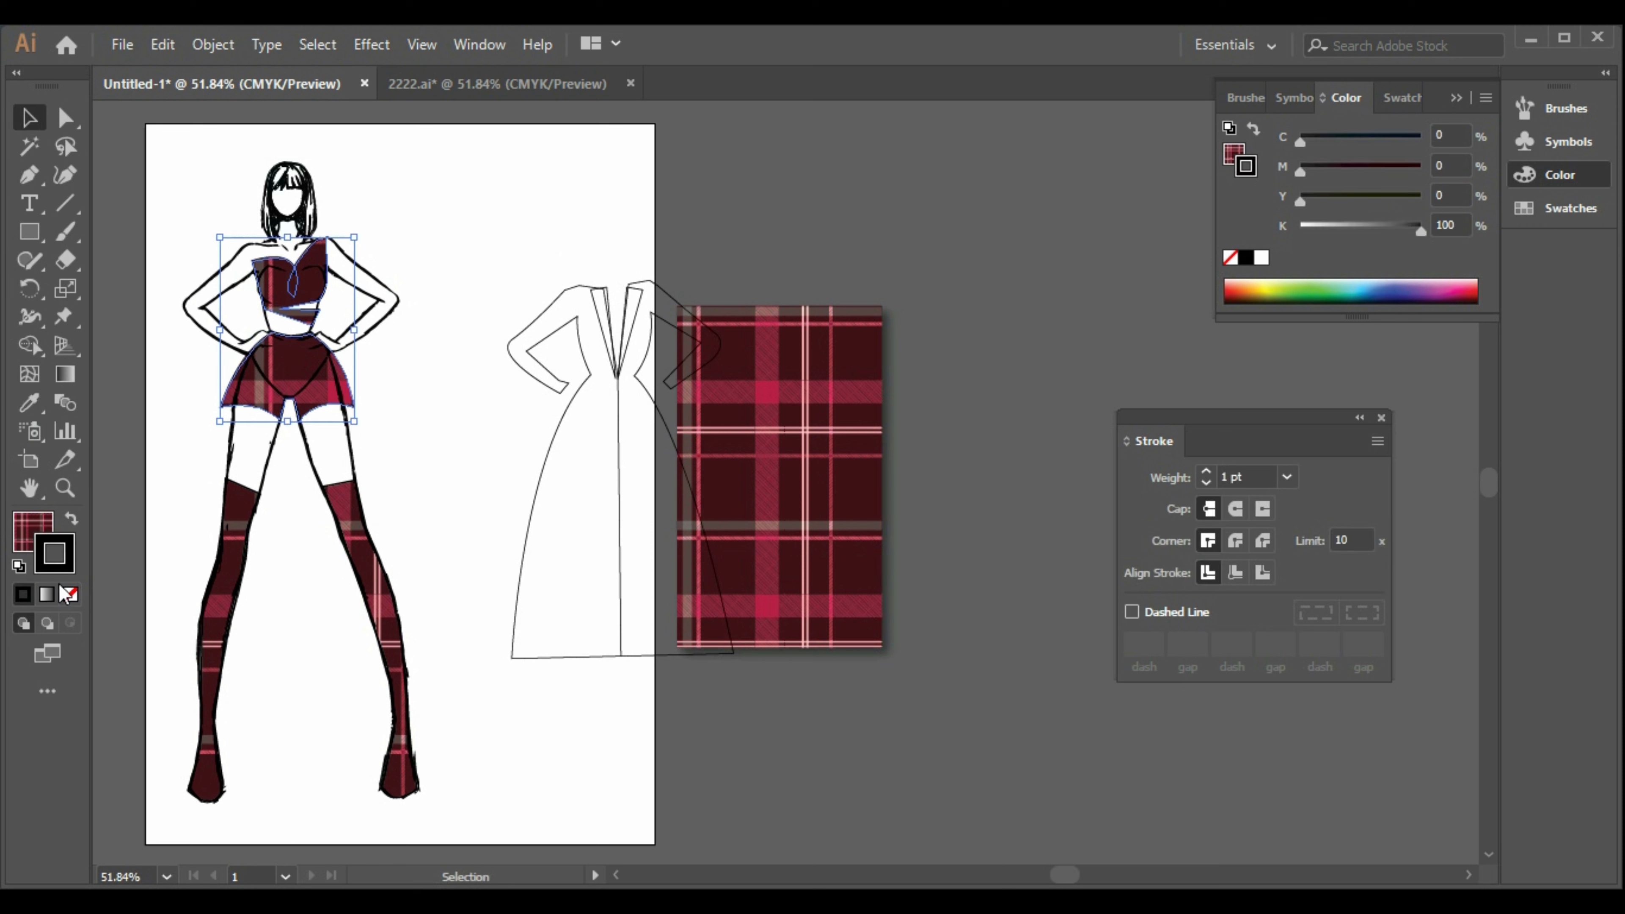
left_click(1206, 472)
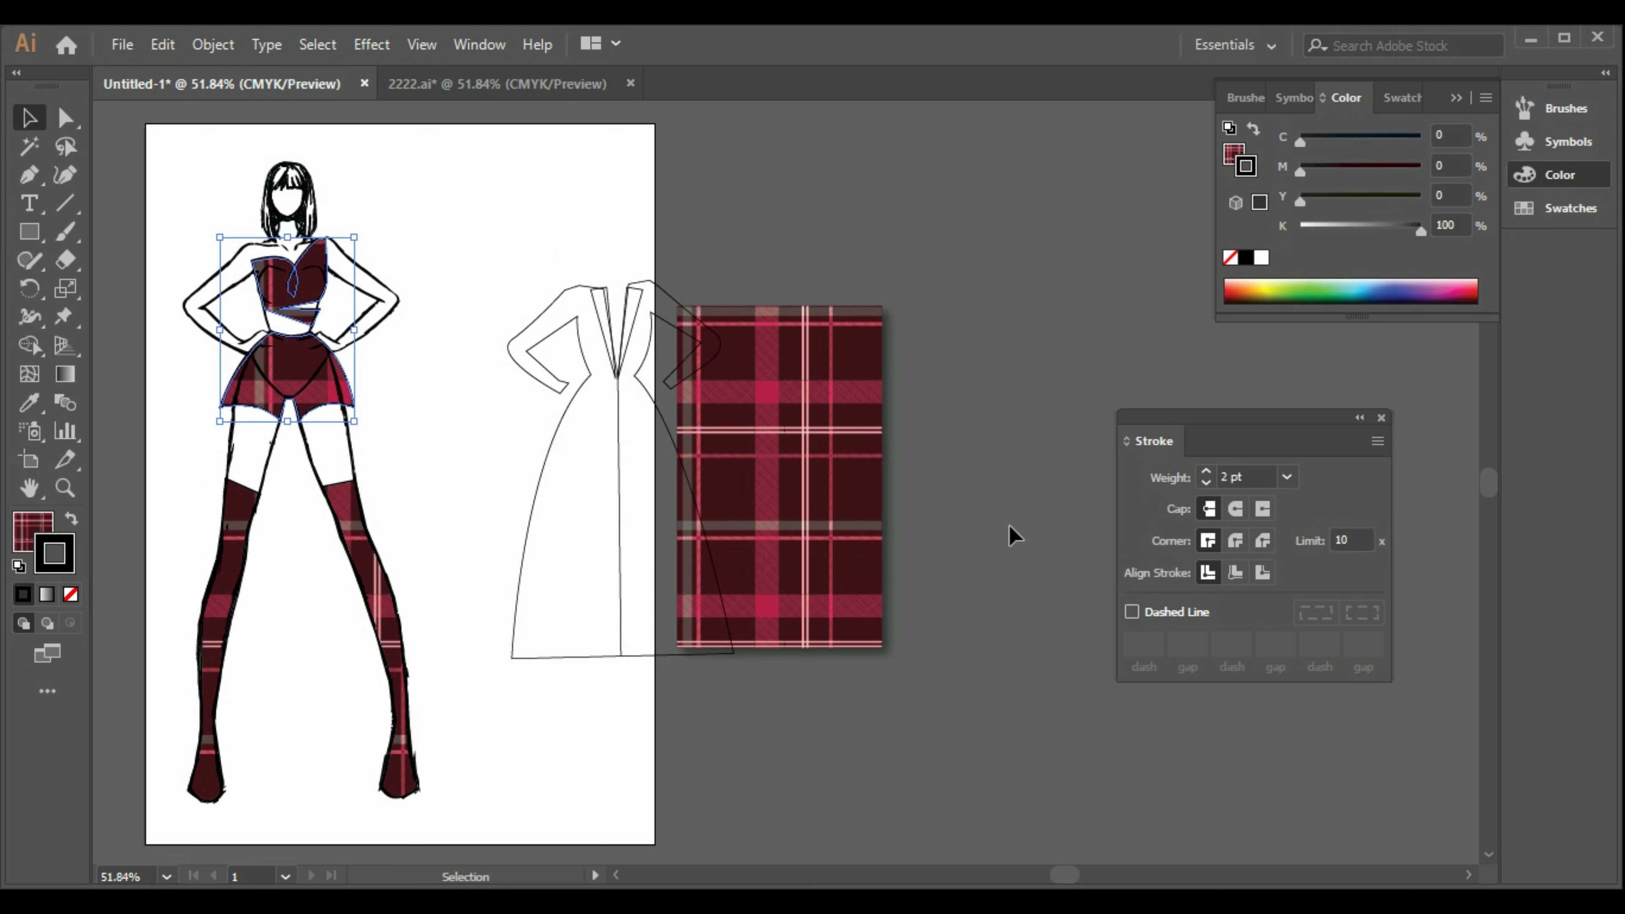
left_click(1016, 533)
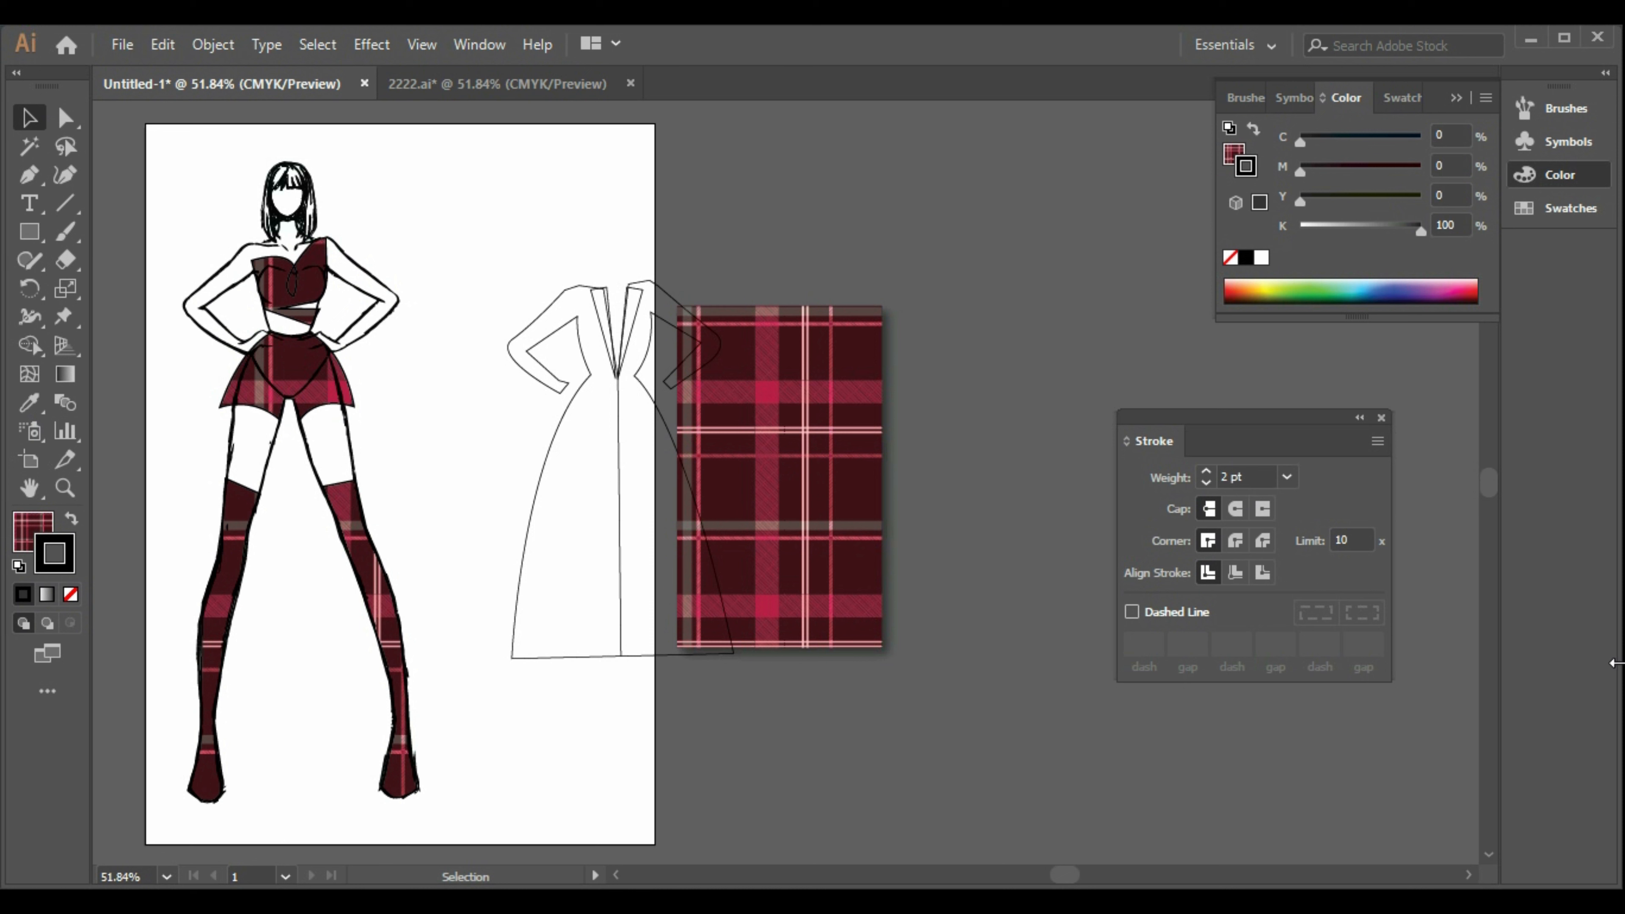
- Select the figure sketch and send it to the back, behind the plaid garments
left_click(316, 297)
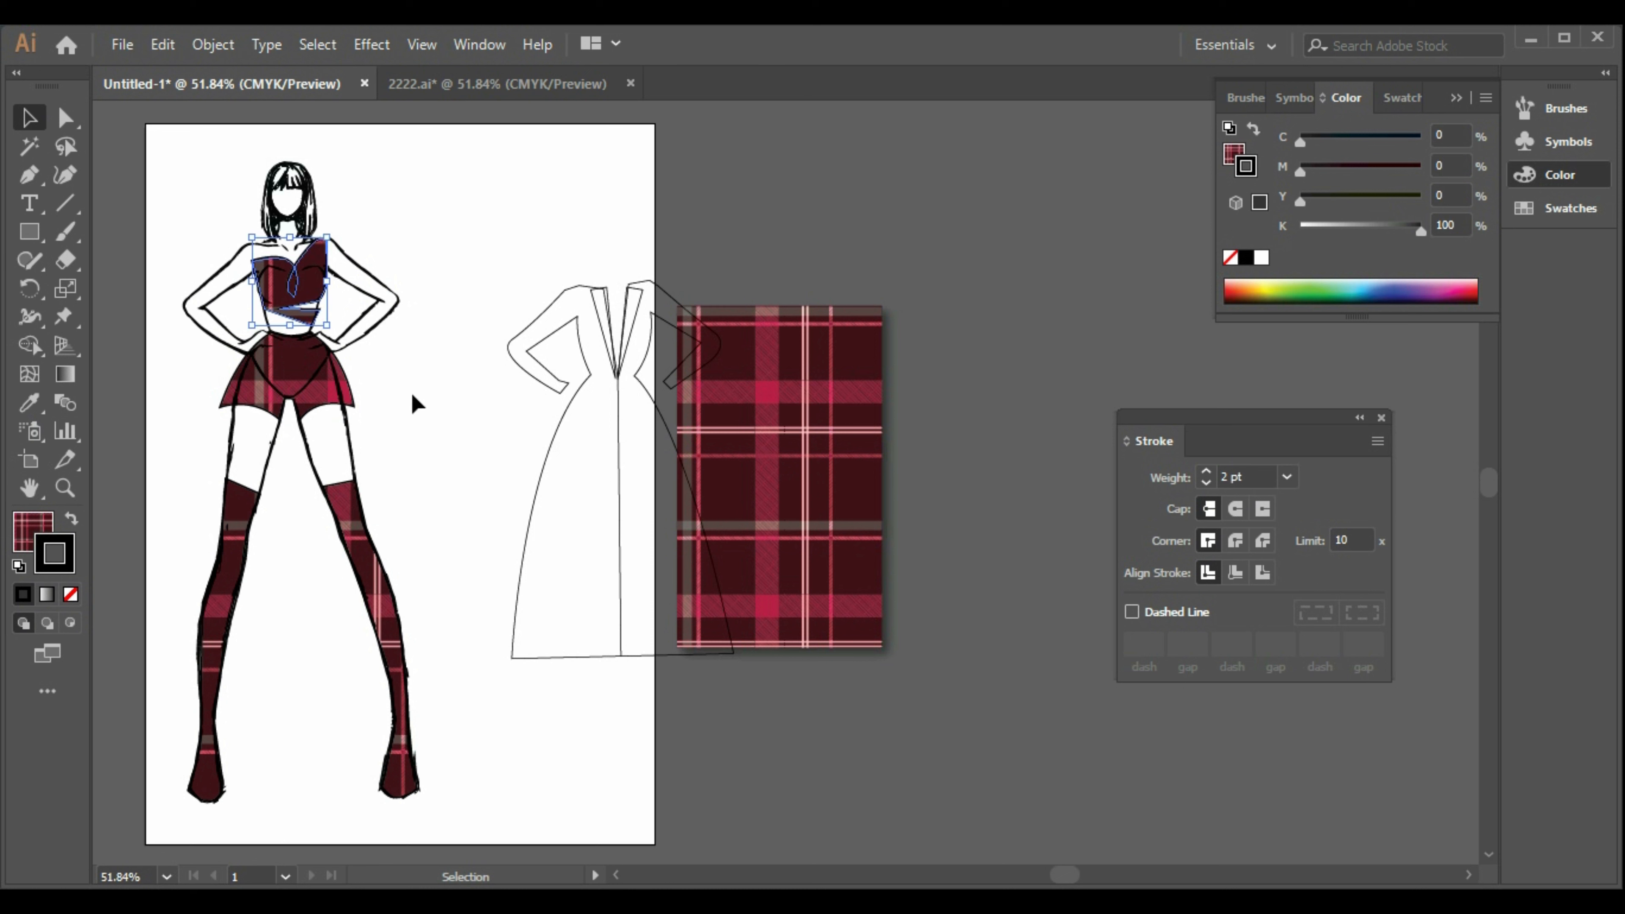
right_click(354, 469)
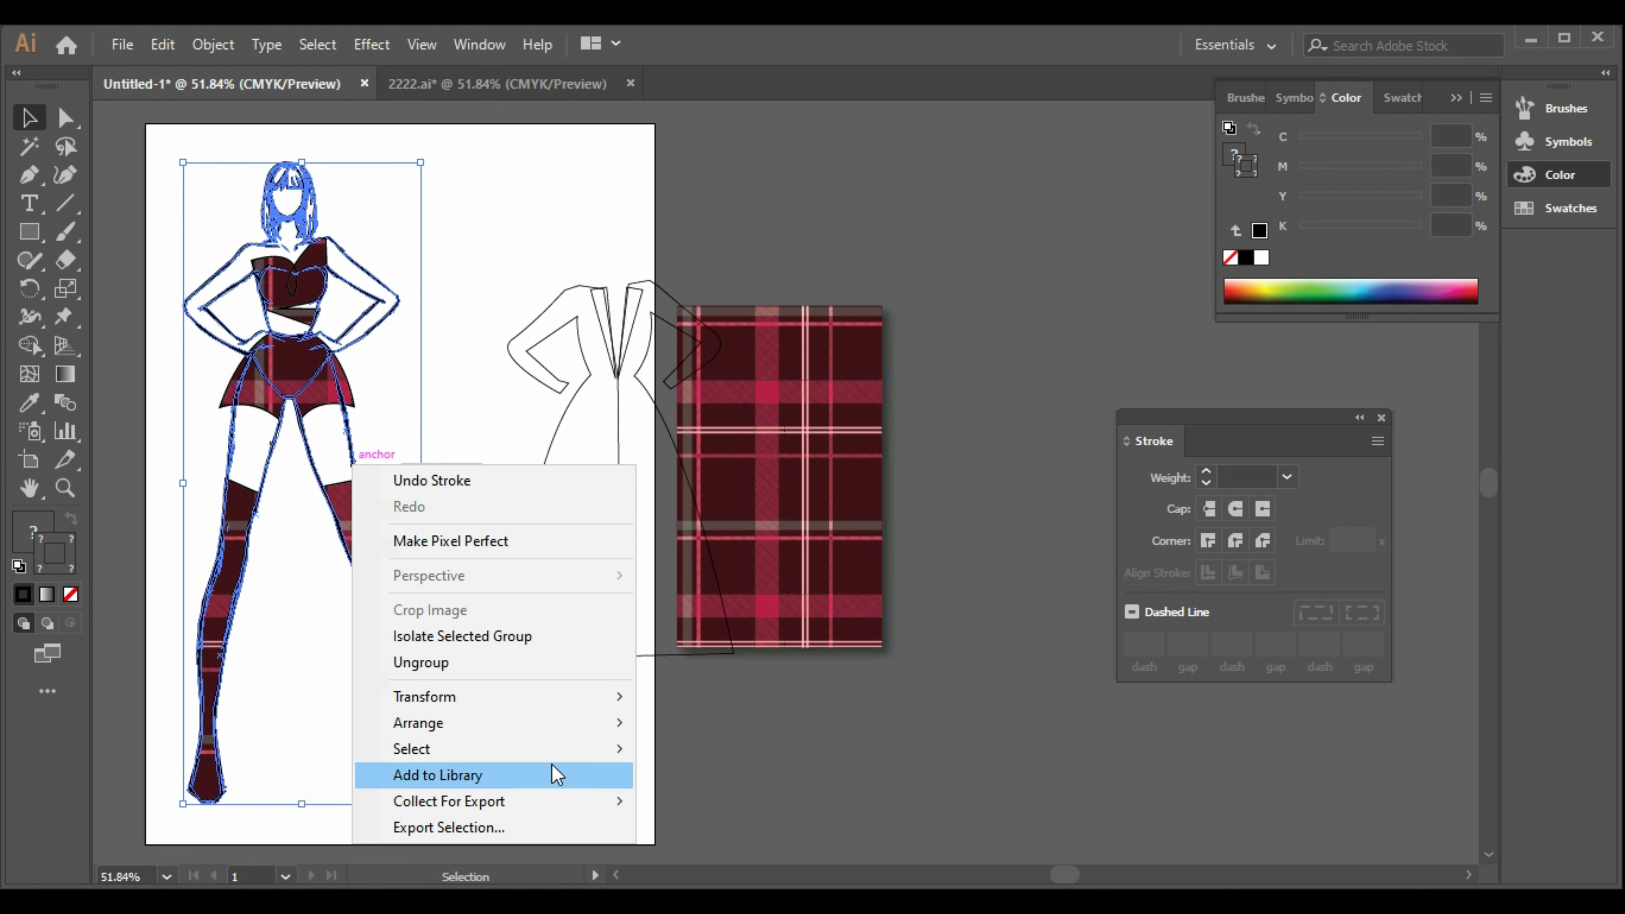
left_click(710, 806)
left_click(710, 813)
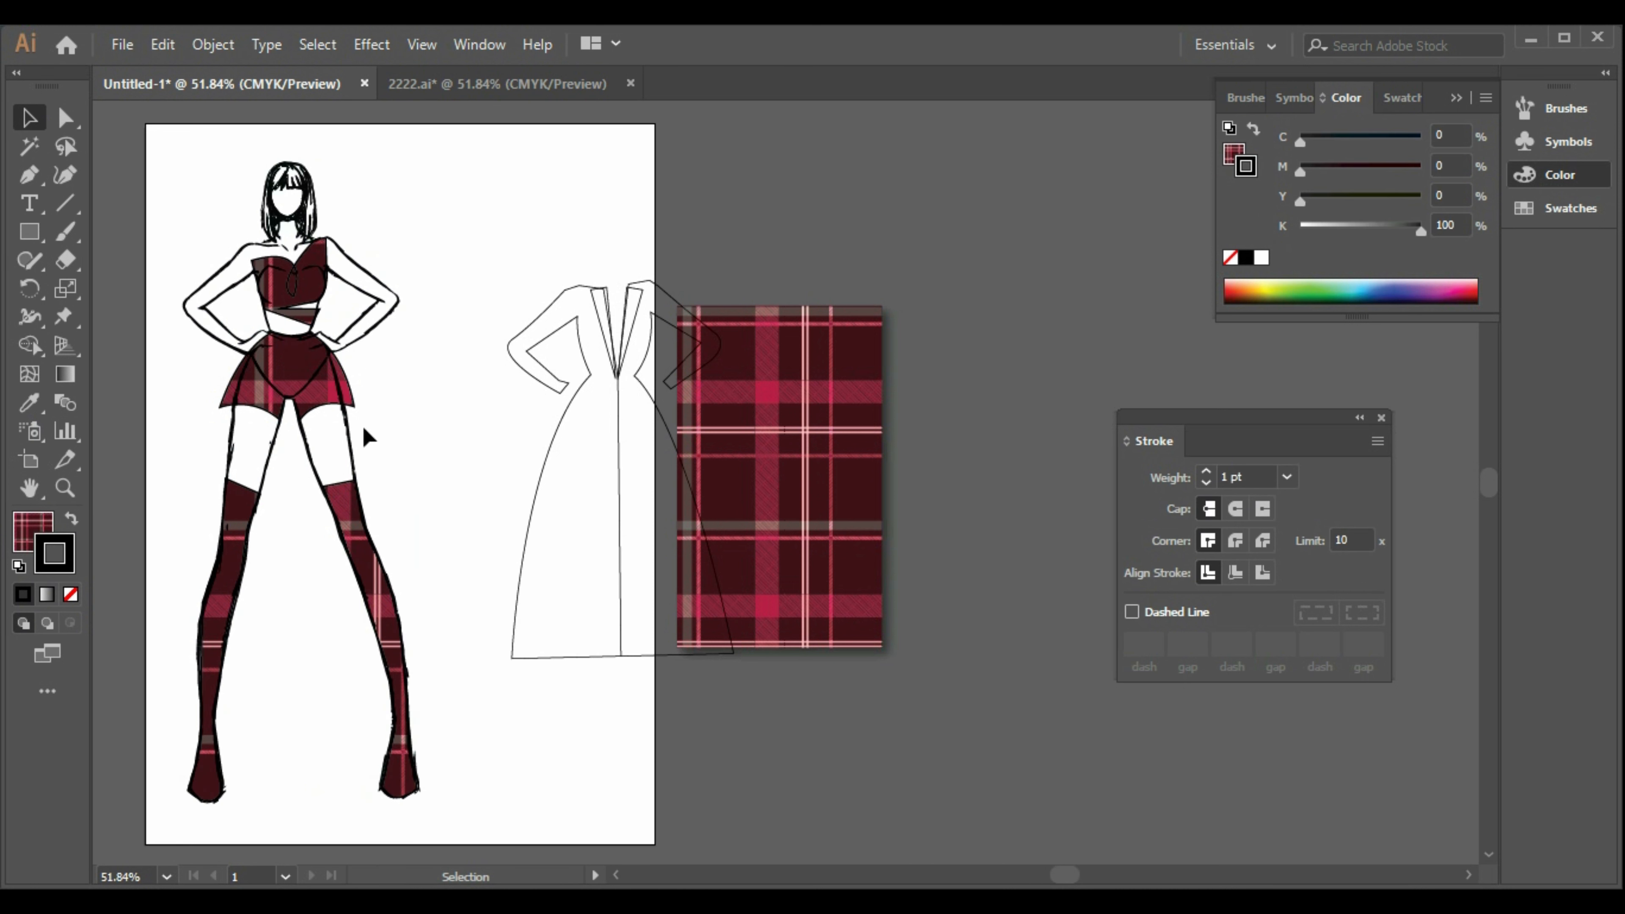
- Duplicate the plaid shorts and the plaid top from the figure as separate copies
key("a")
left_click(354, 400)
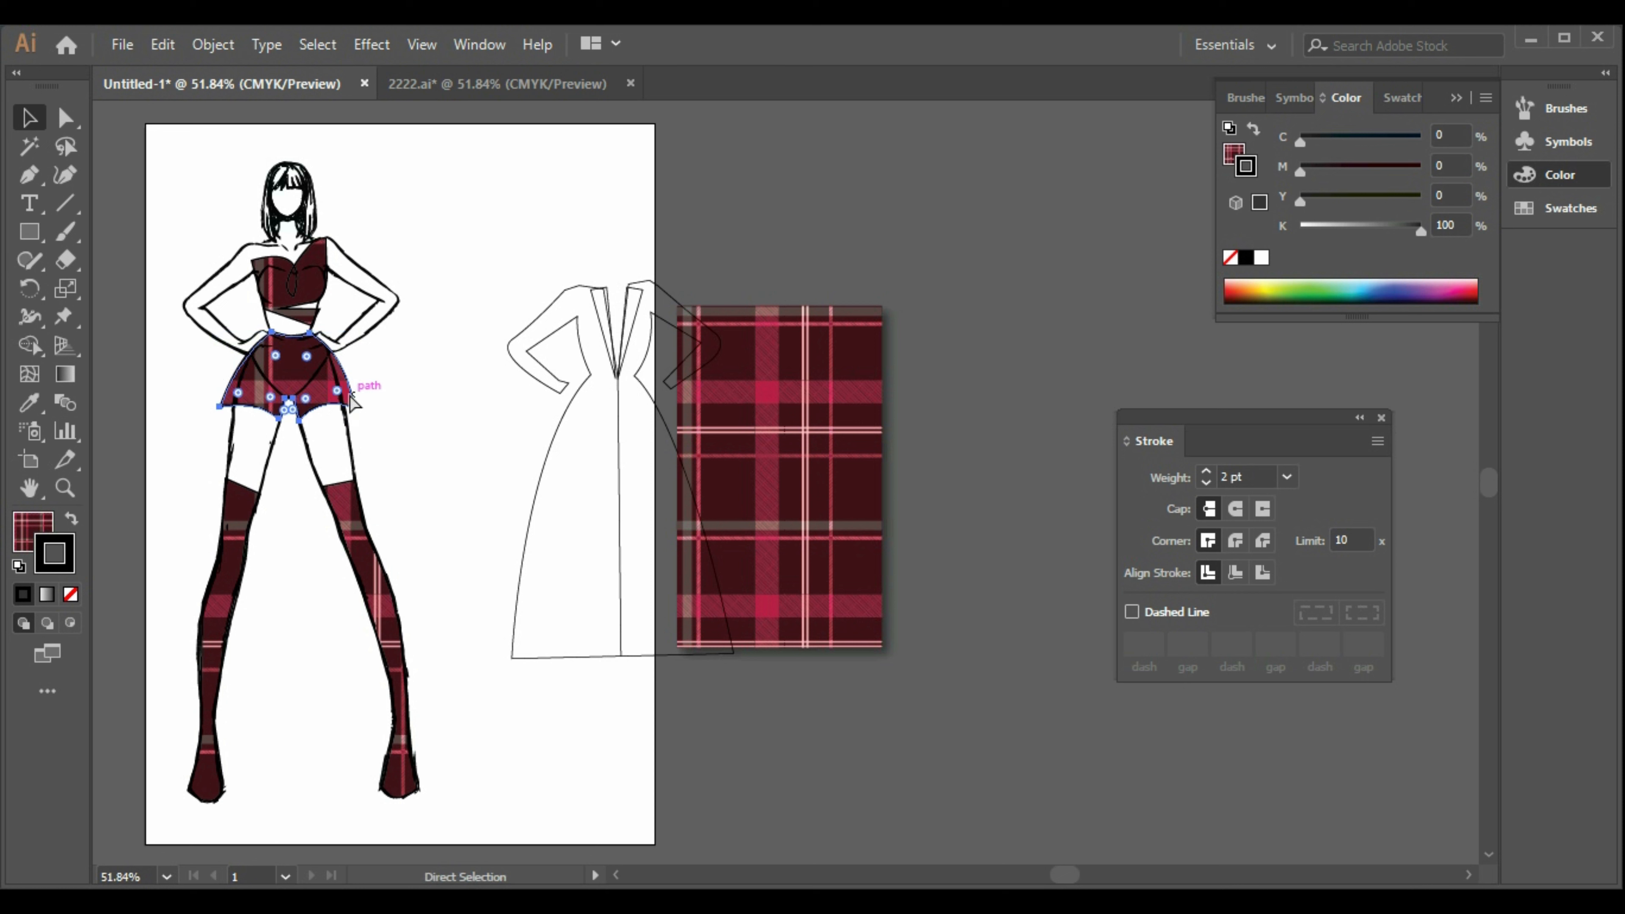
key("ctrl+c")
key("ctrl+v")
key("v")
left_click(307, 268)
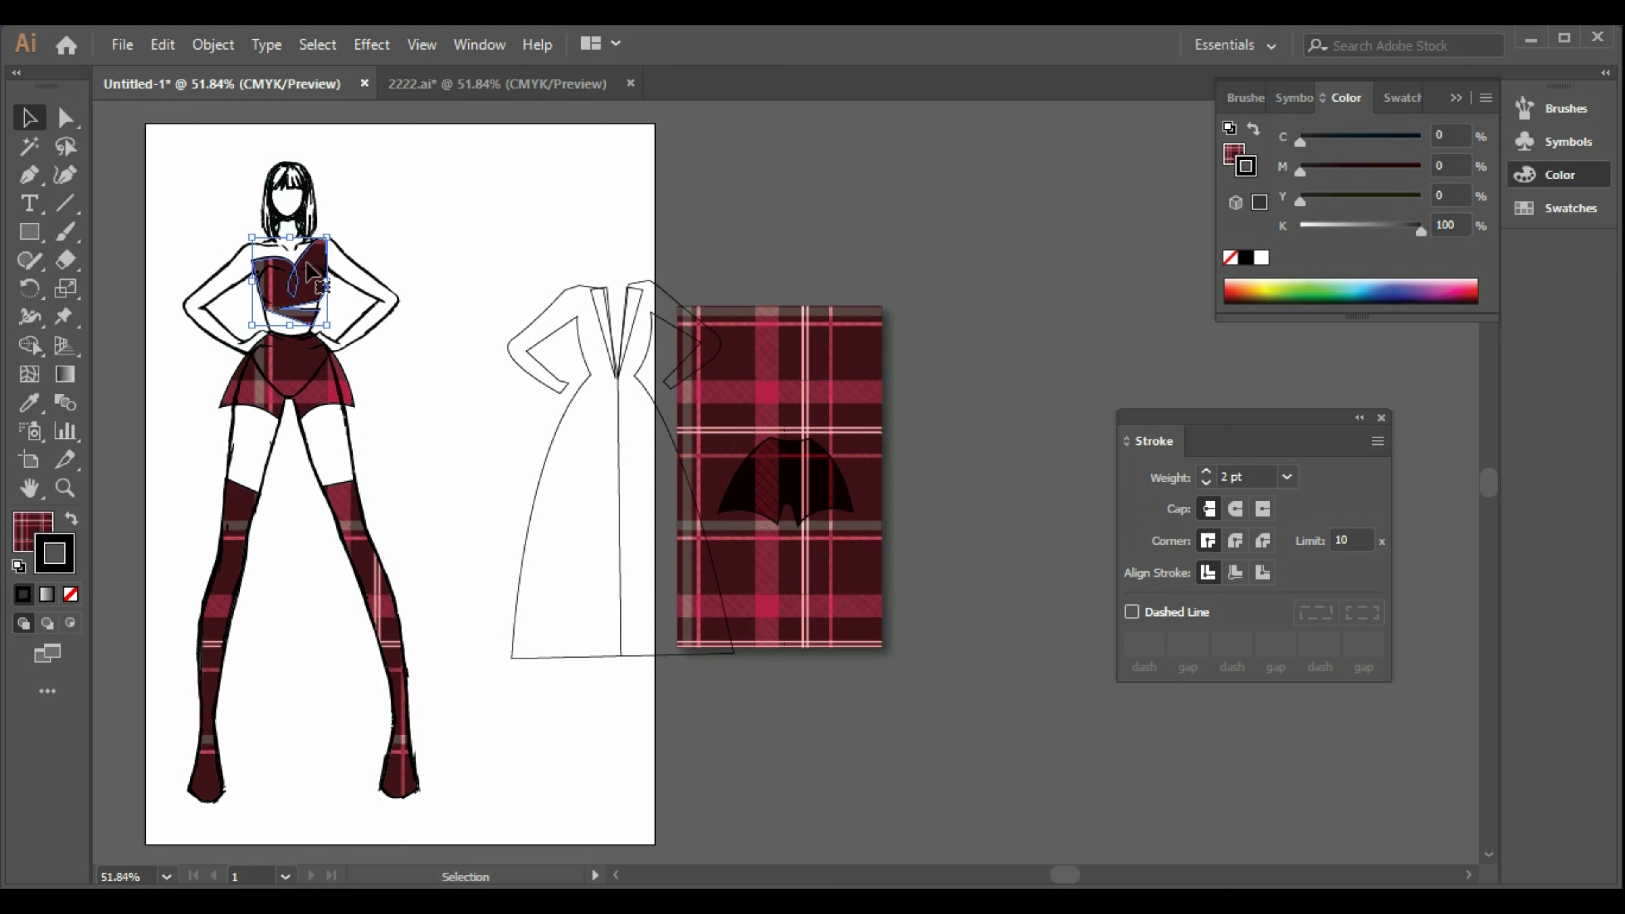
key("ctrl+c")
key("ctrl+v")
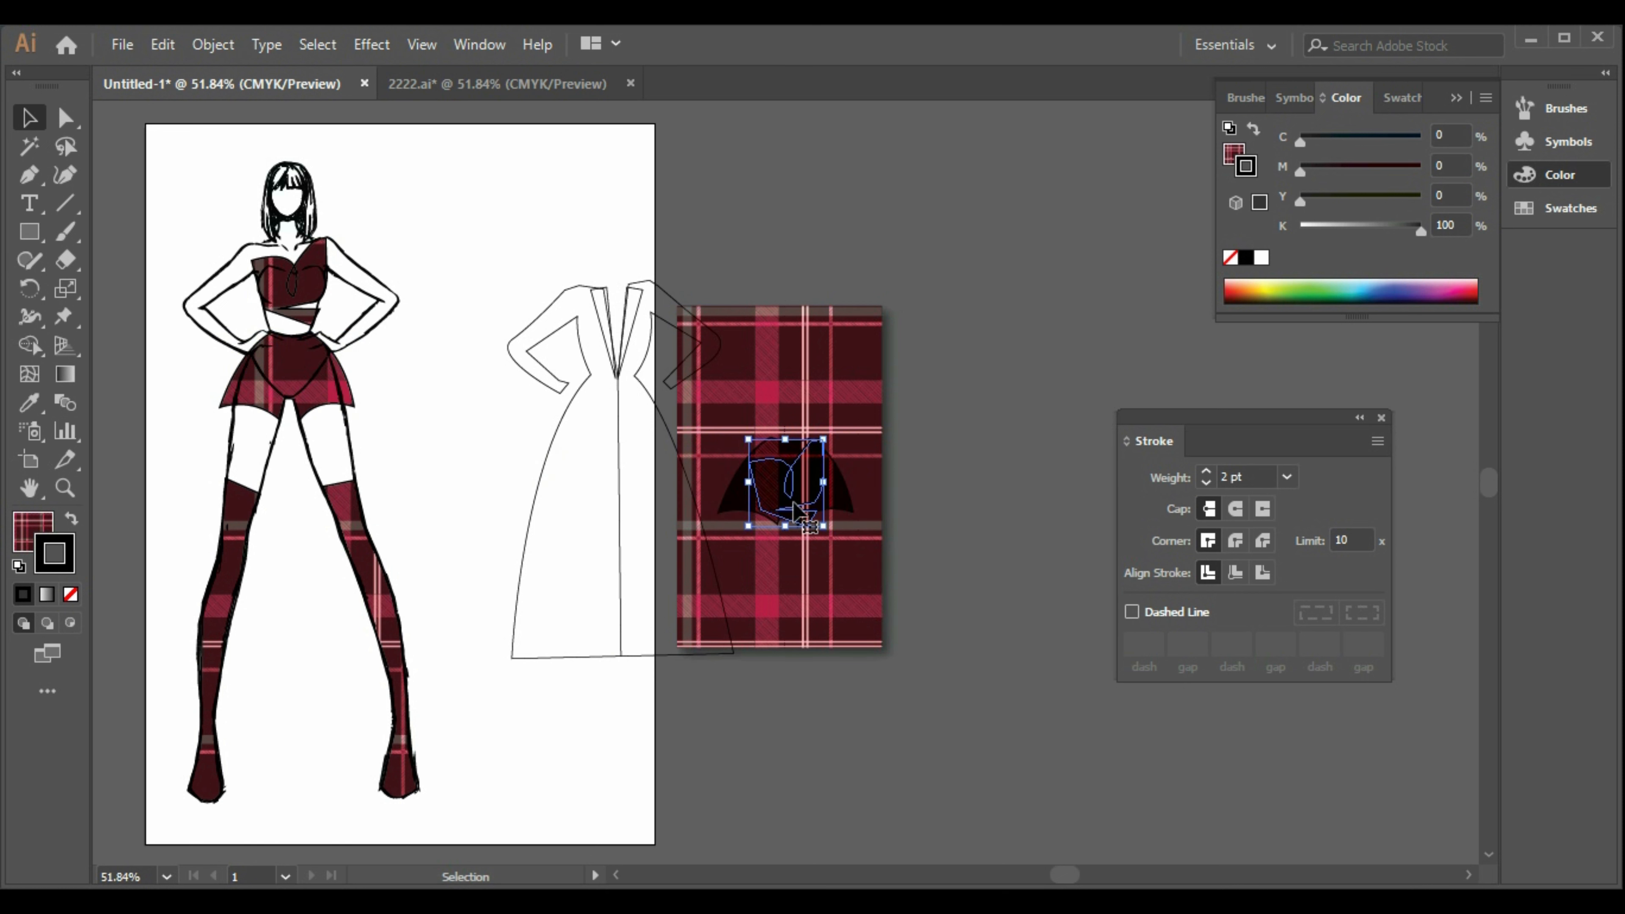
- Select the original top and shorts on the figure and fill them with solid dark red #510F0F
left_click(296, 282)
left_click(317, 400, "shift")
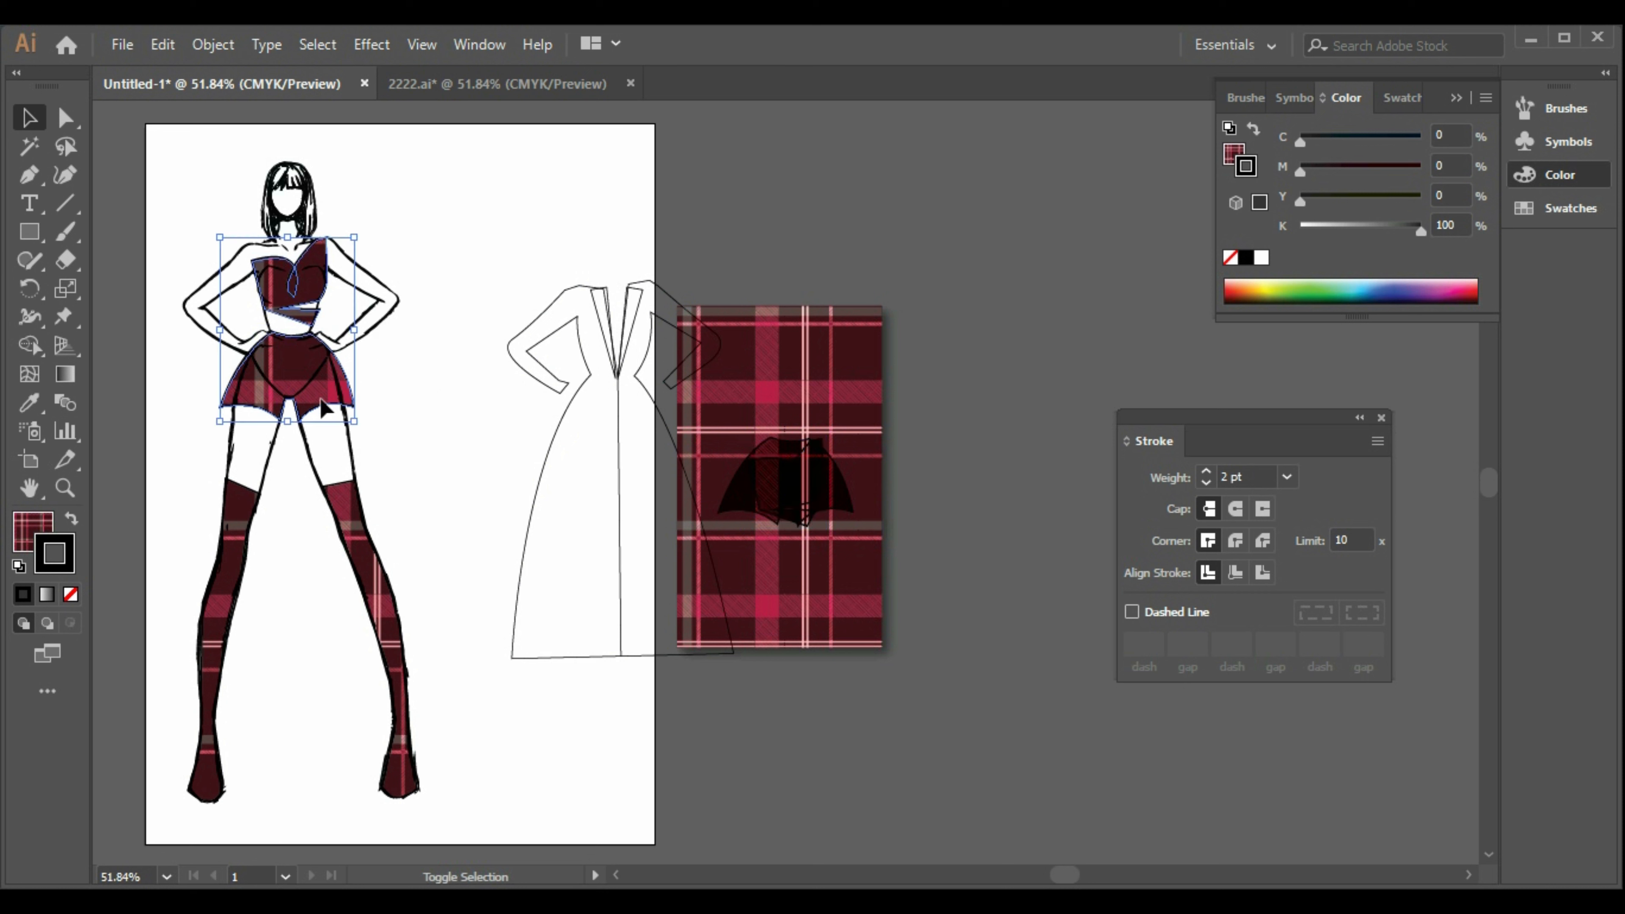
double_click(27, 536)
left_click(1129, 279)
left_click(1161, 298)
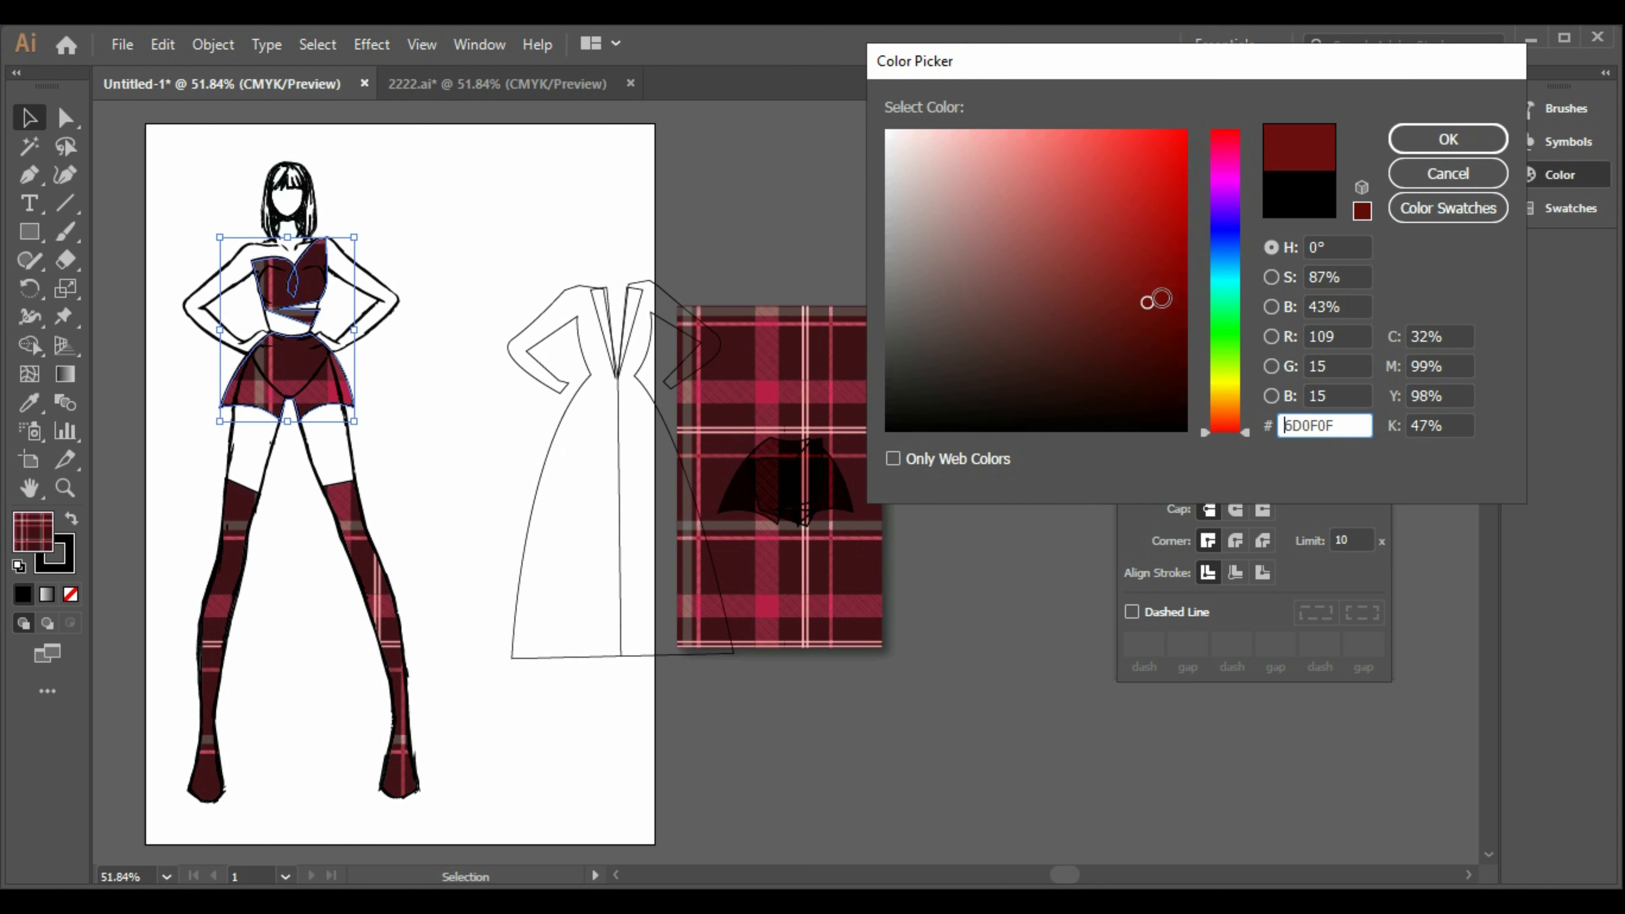
left_click_drag(1233, 293, 1246, 436)
left_click_drag(1145, 304, 1133, 335)
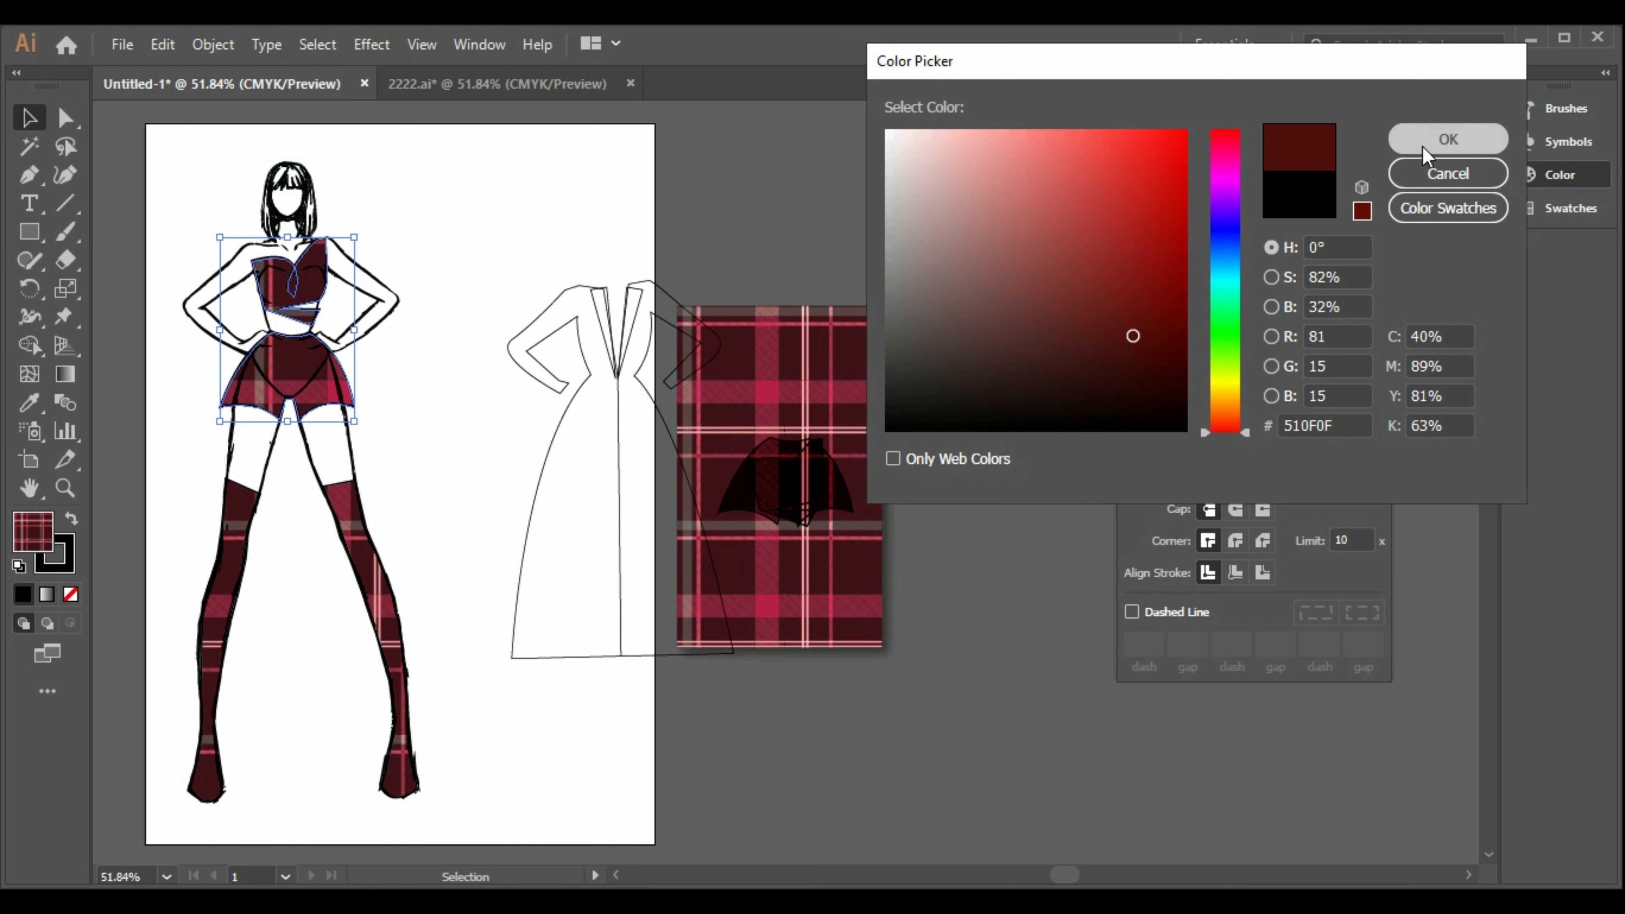
left_click(1448, 139)
left_click(512, 244)
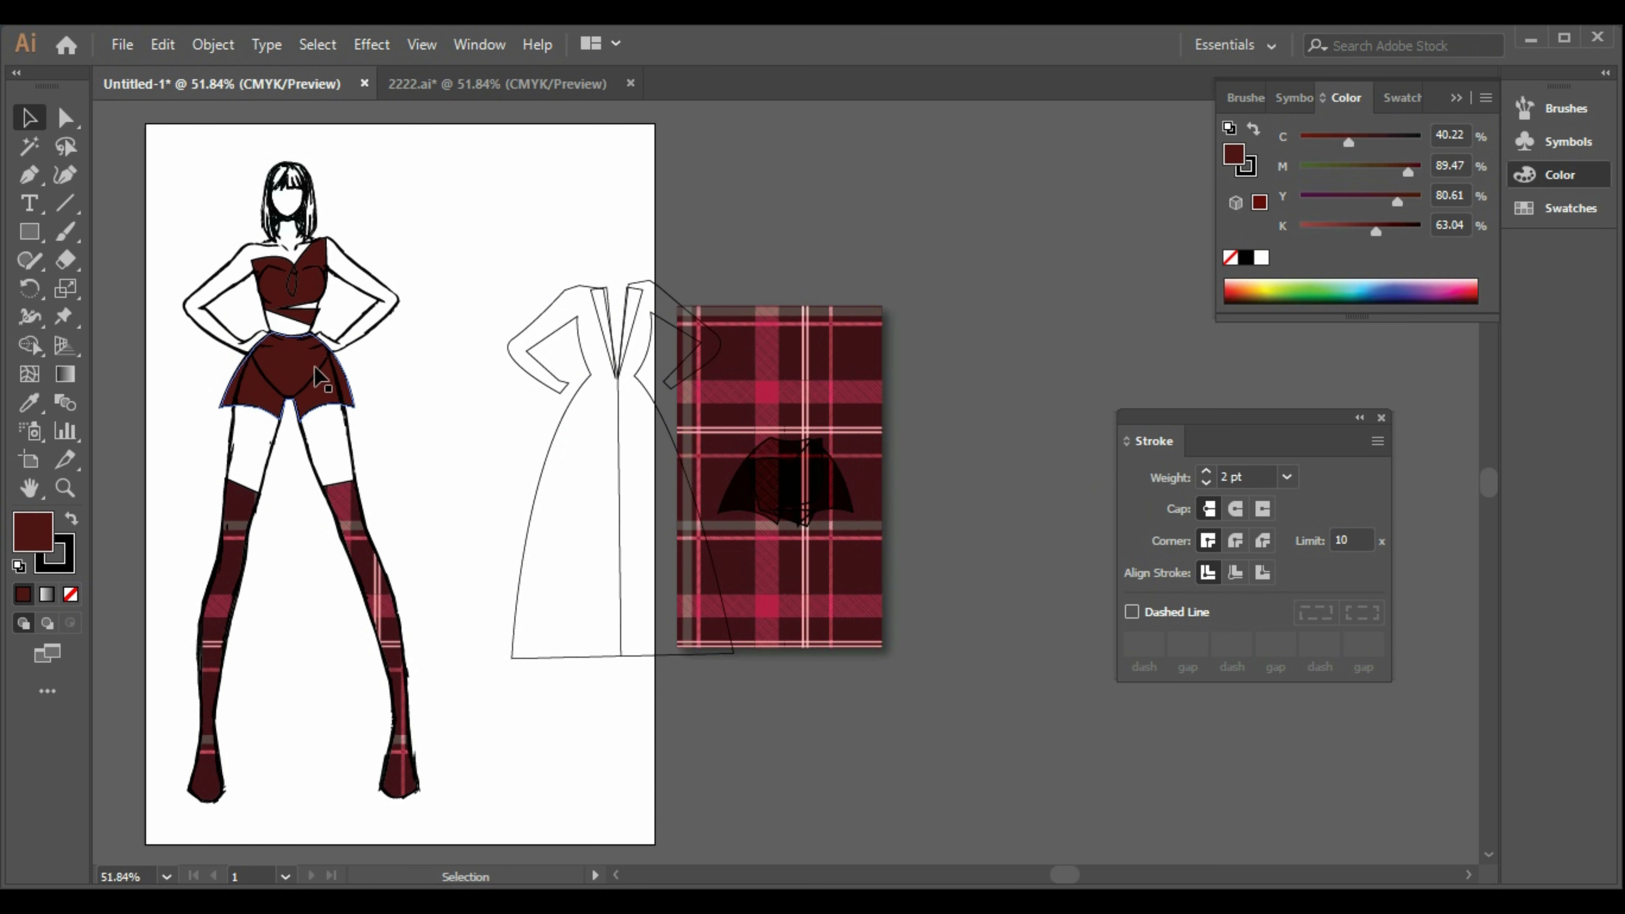
- Bring the figure's shorts and top to the front and fill them with black #000000
left_click(320, 381)
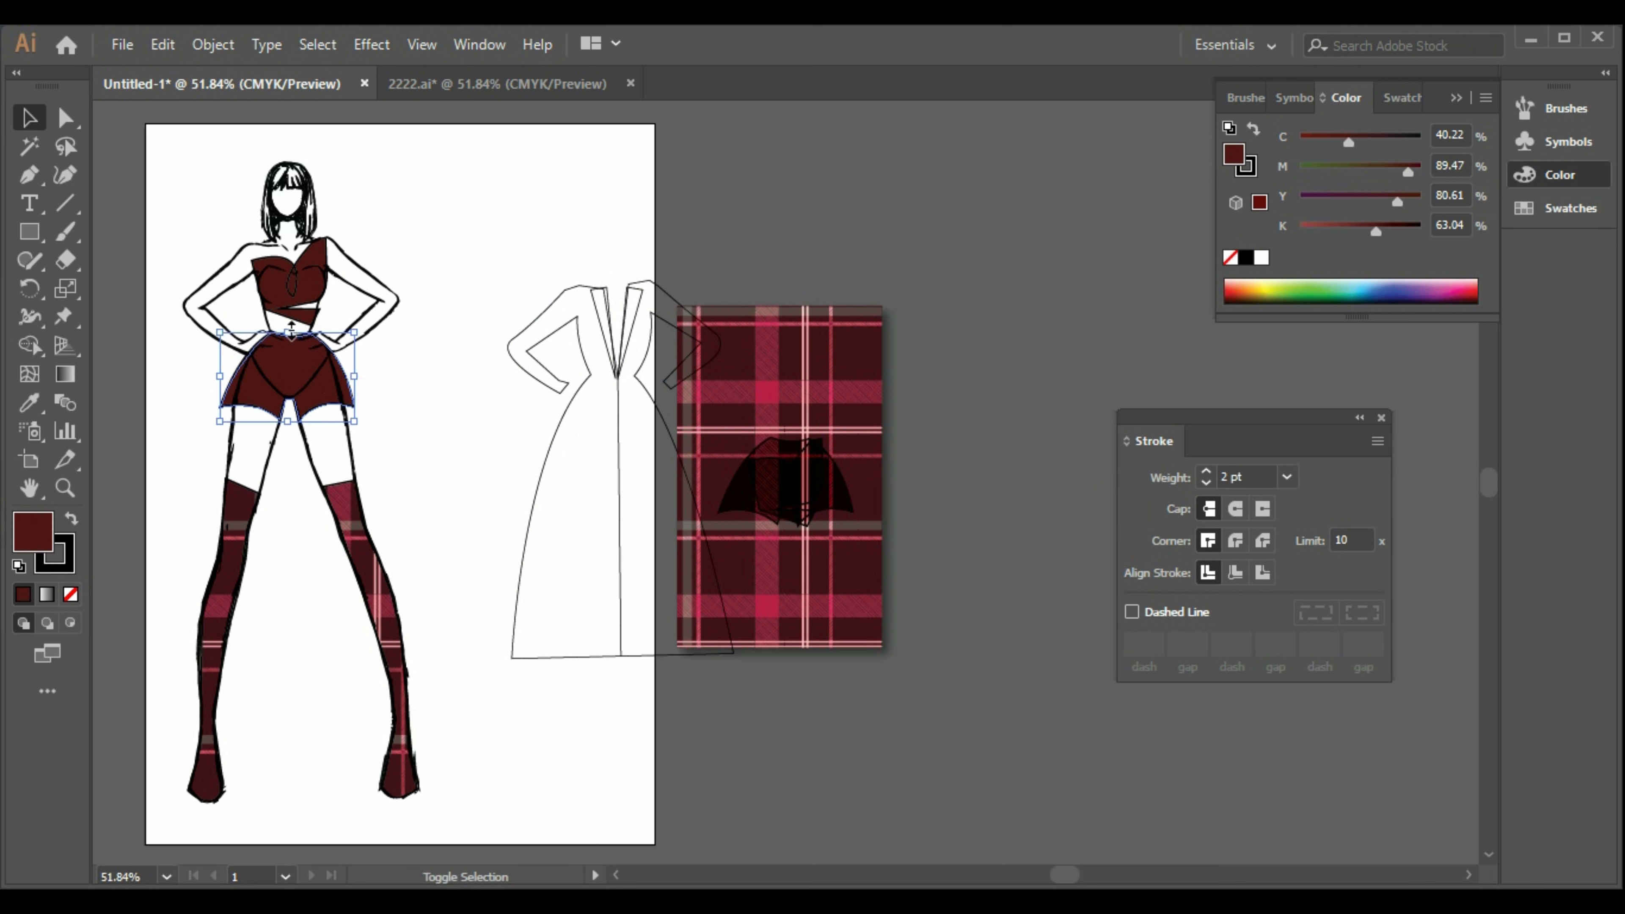
left_click(307, 272, "shift")
right_click(316, 269)
mouse_move(542, 616)
left_click(607, 618)
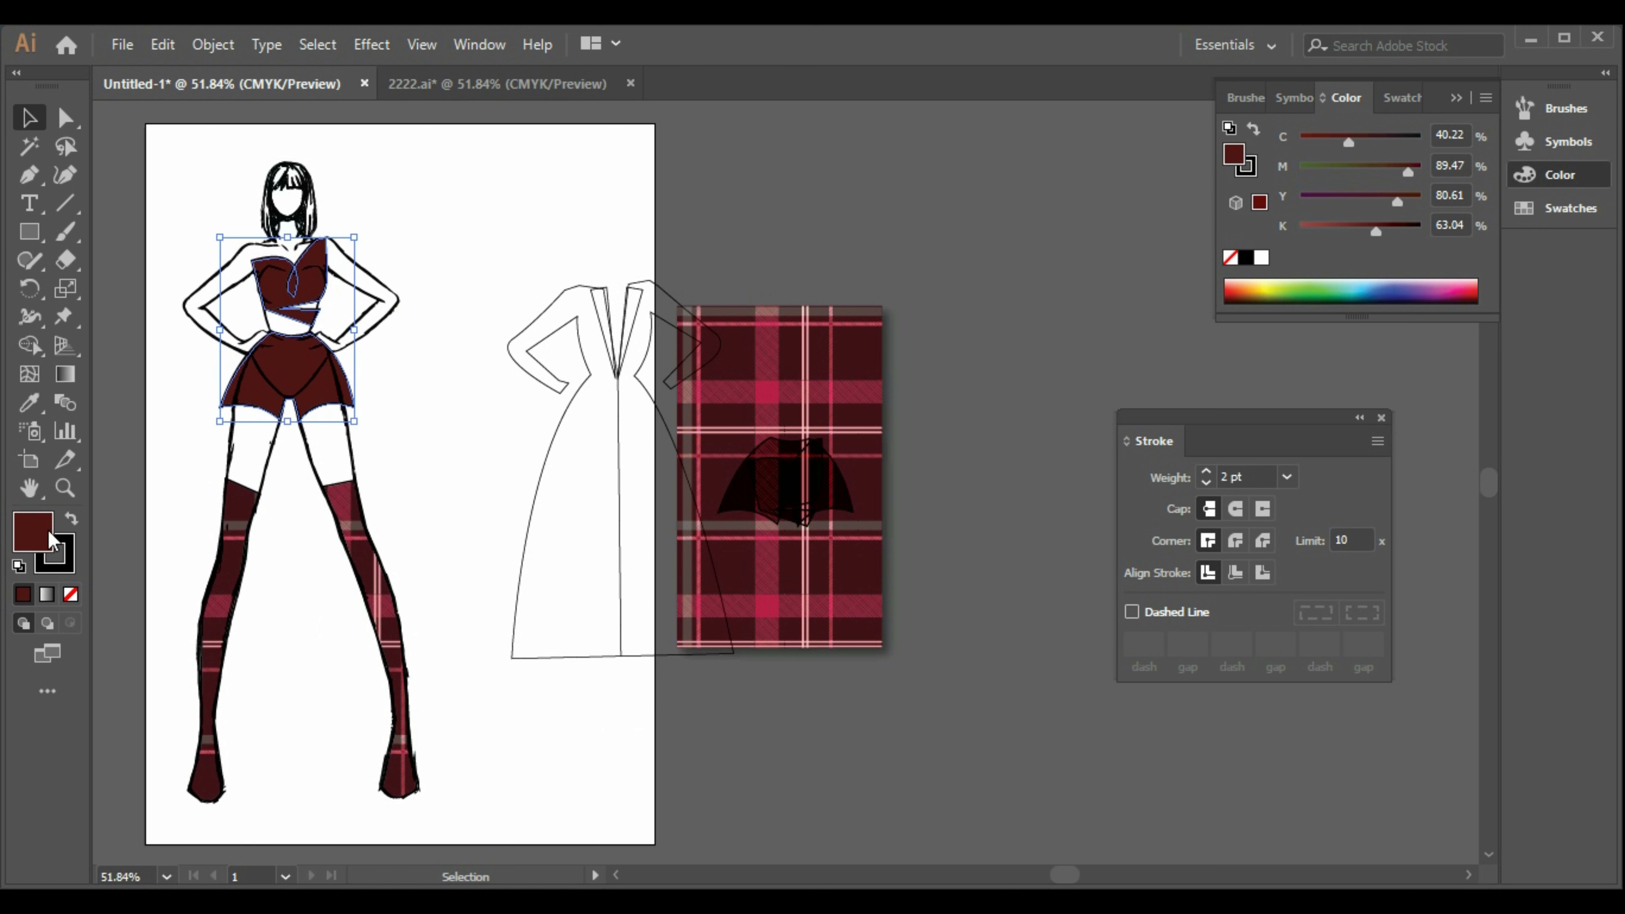
double_click(37, 543)
type("000000")
left_click(1449, 139)
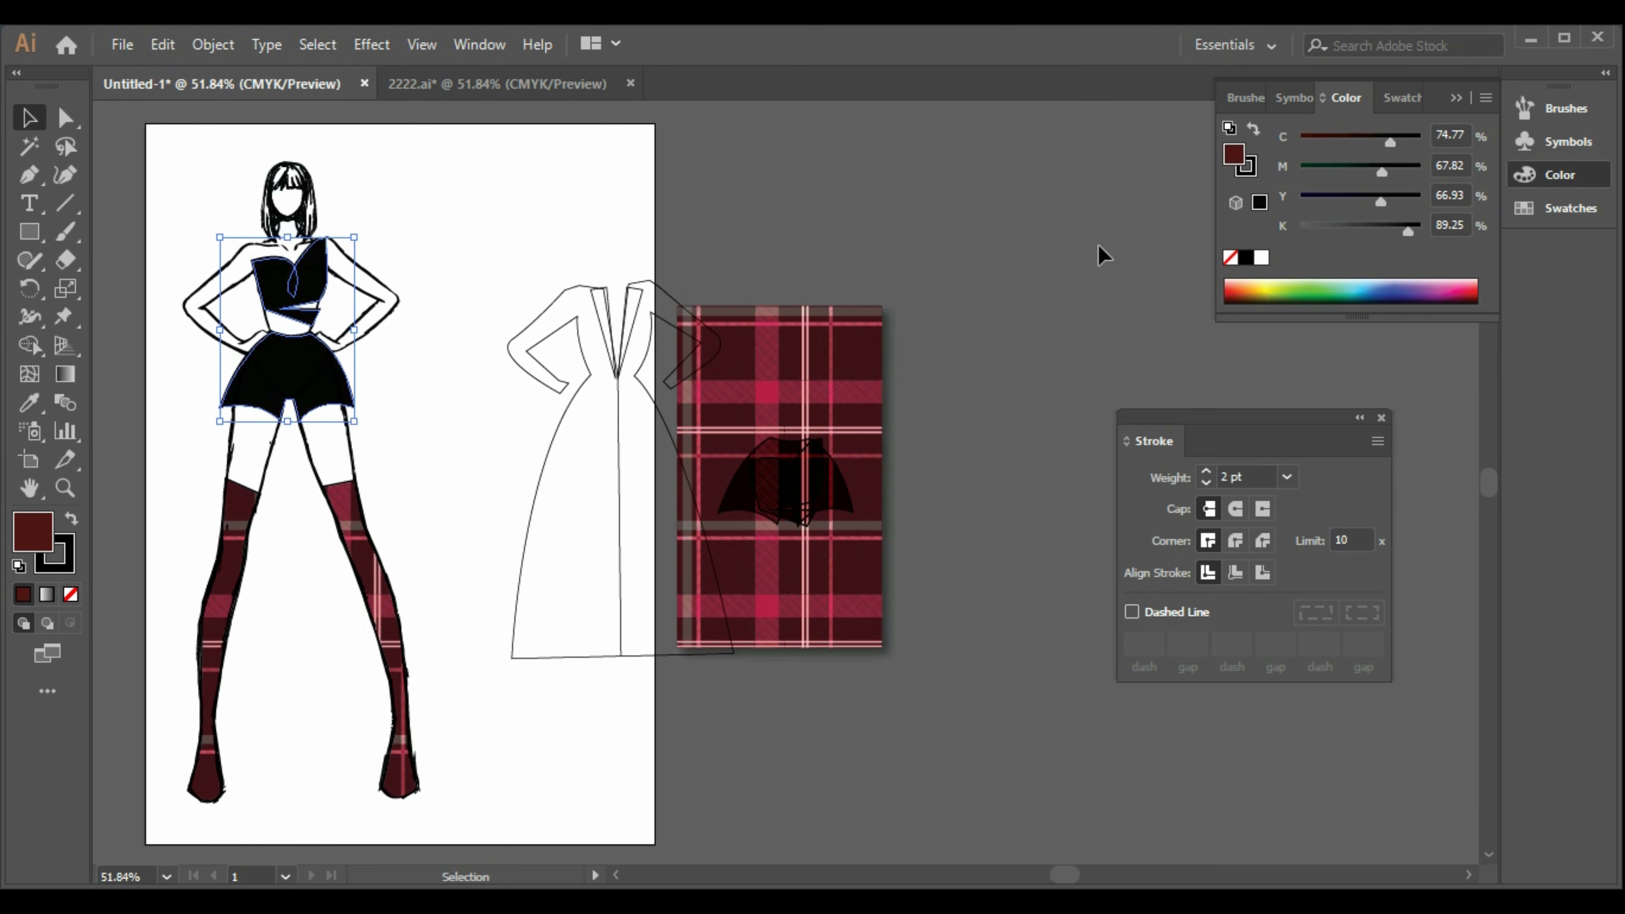
- Move the plaid top copy beside the figure and align the plaid shorts copy over the black shorts
left_click(500, 403)
left_click_drag(814, 488, 459, 384)
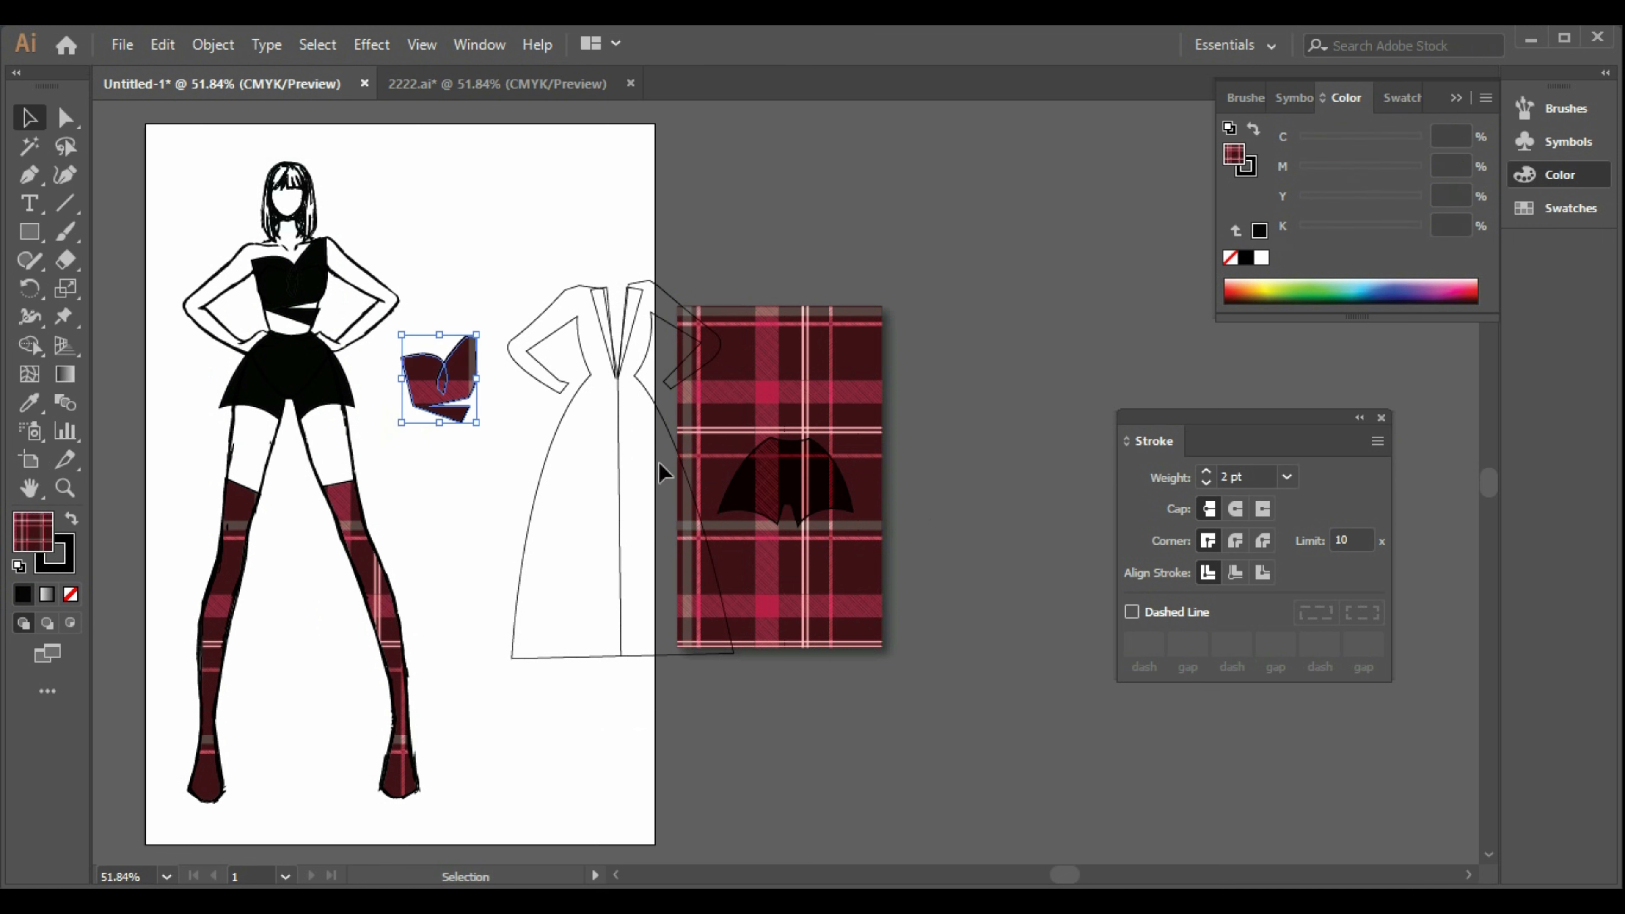
left_click_drag(808, 497, 308, 393)
key("Up")
key("Up")
key("Up")
key("Up")
key("Up")
key("Up")
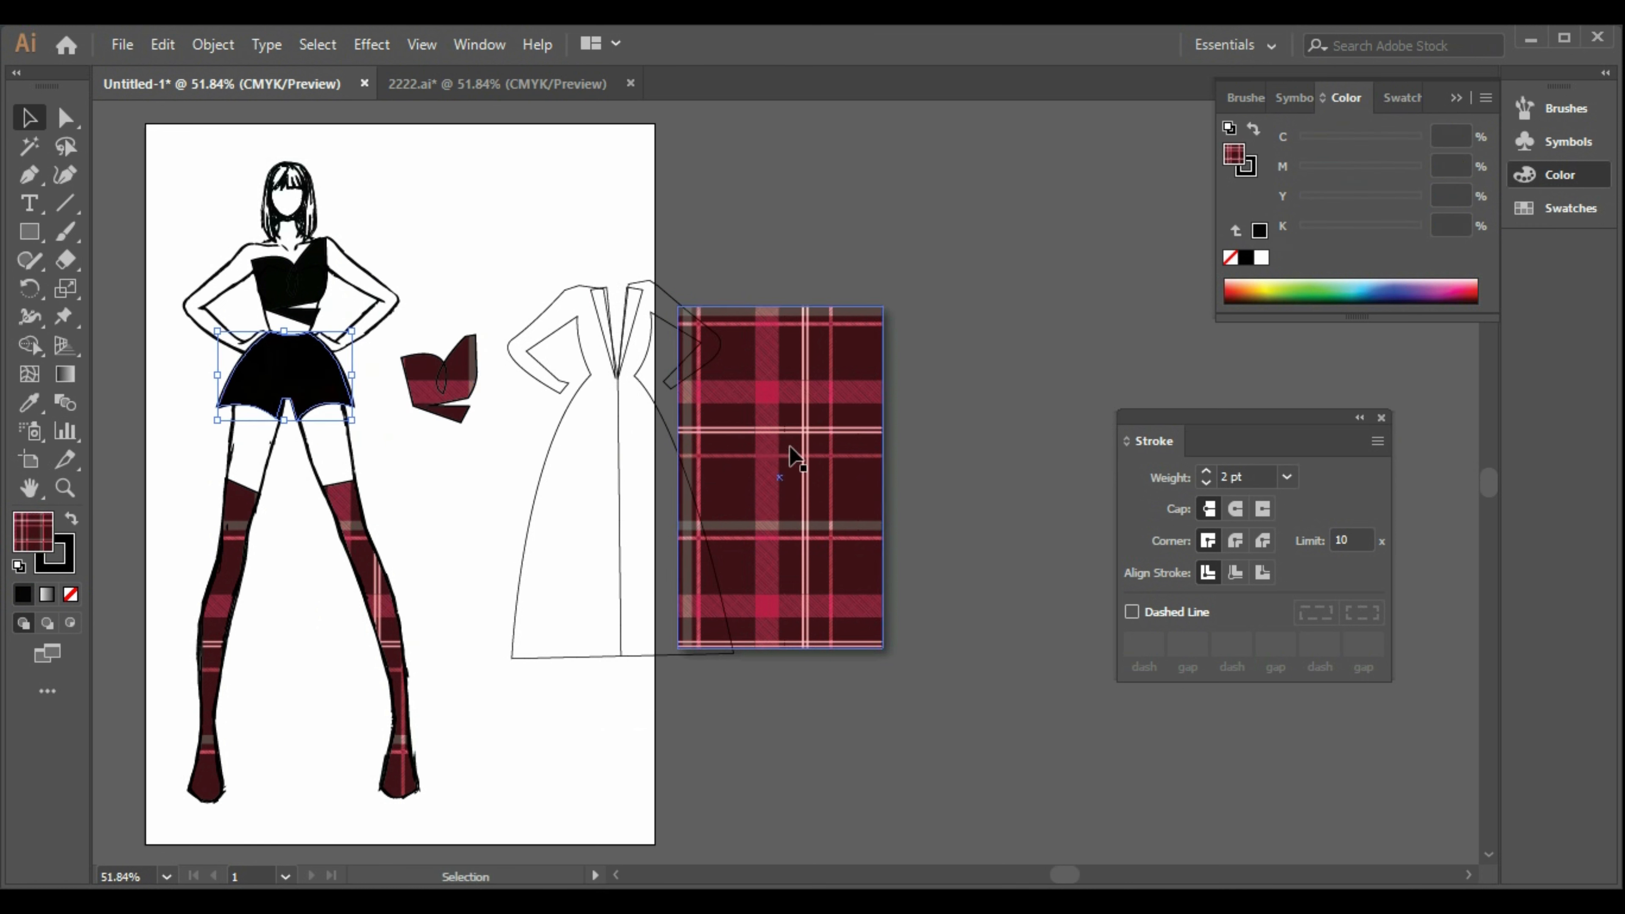
key("Right")
key("Right")
key("Right")
- Bring the plaid shorts copy to the front and move it off the black shorts, beside the figure
right_click(326, 382)
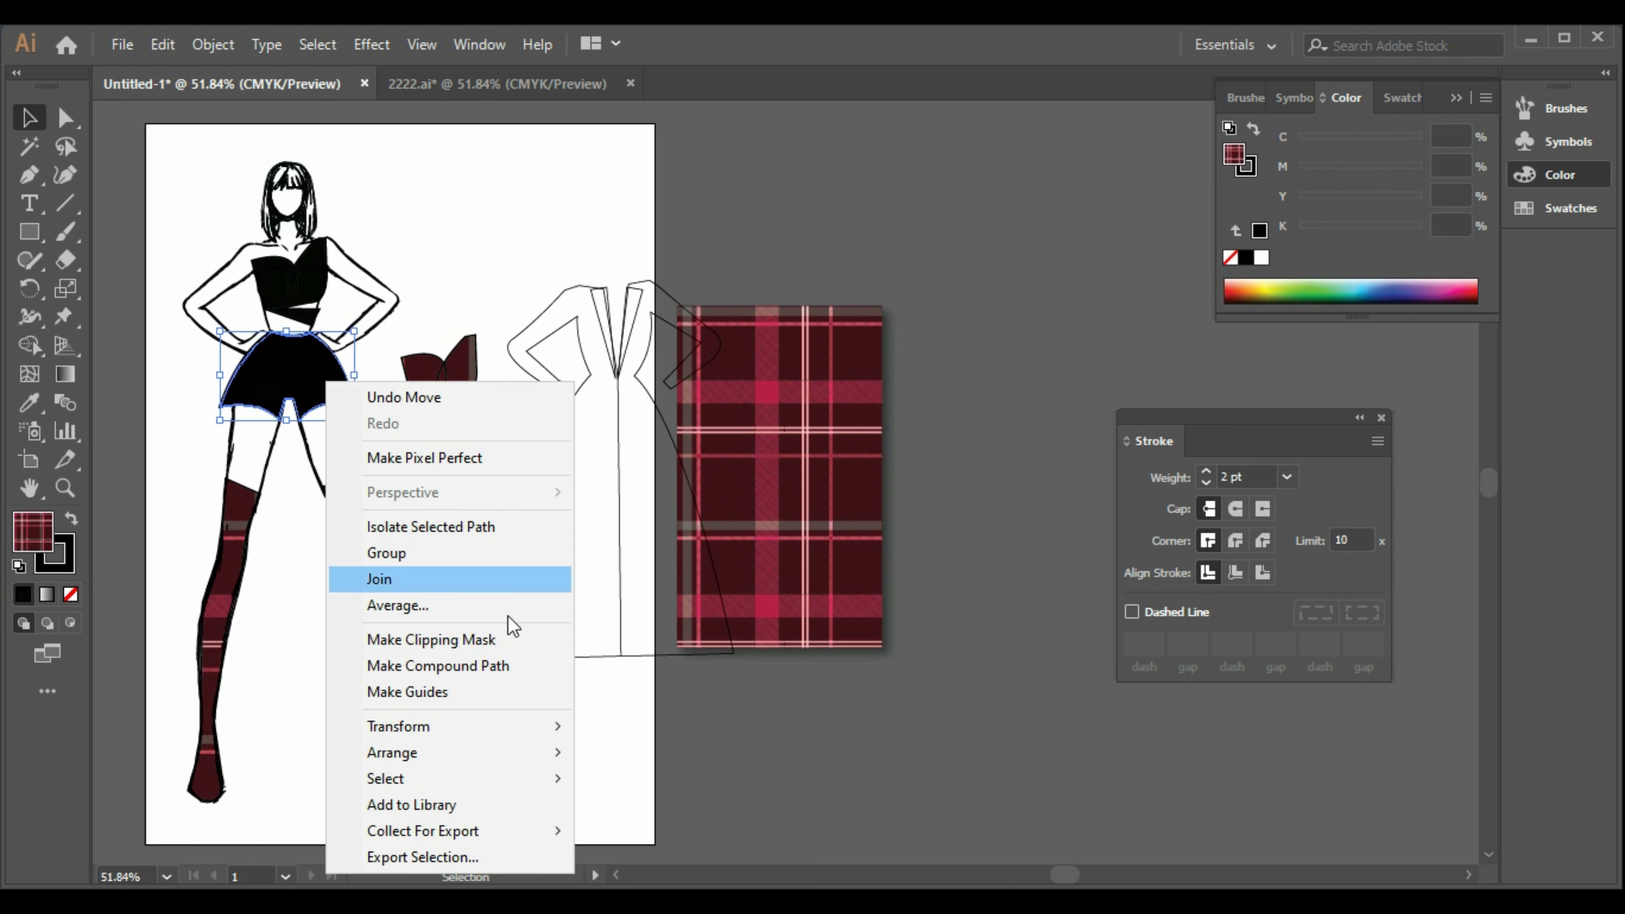
mouse_move(523, 758)
left_click(635, 754)
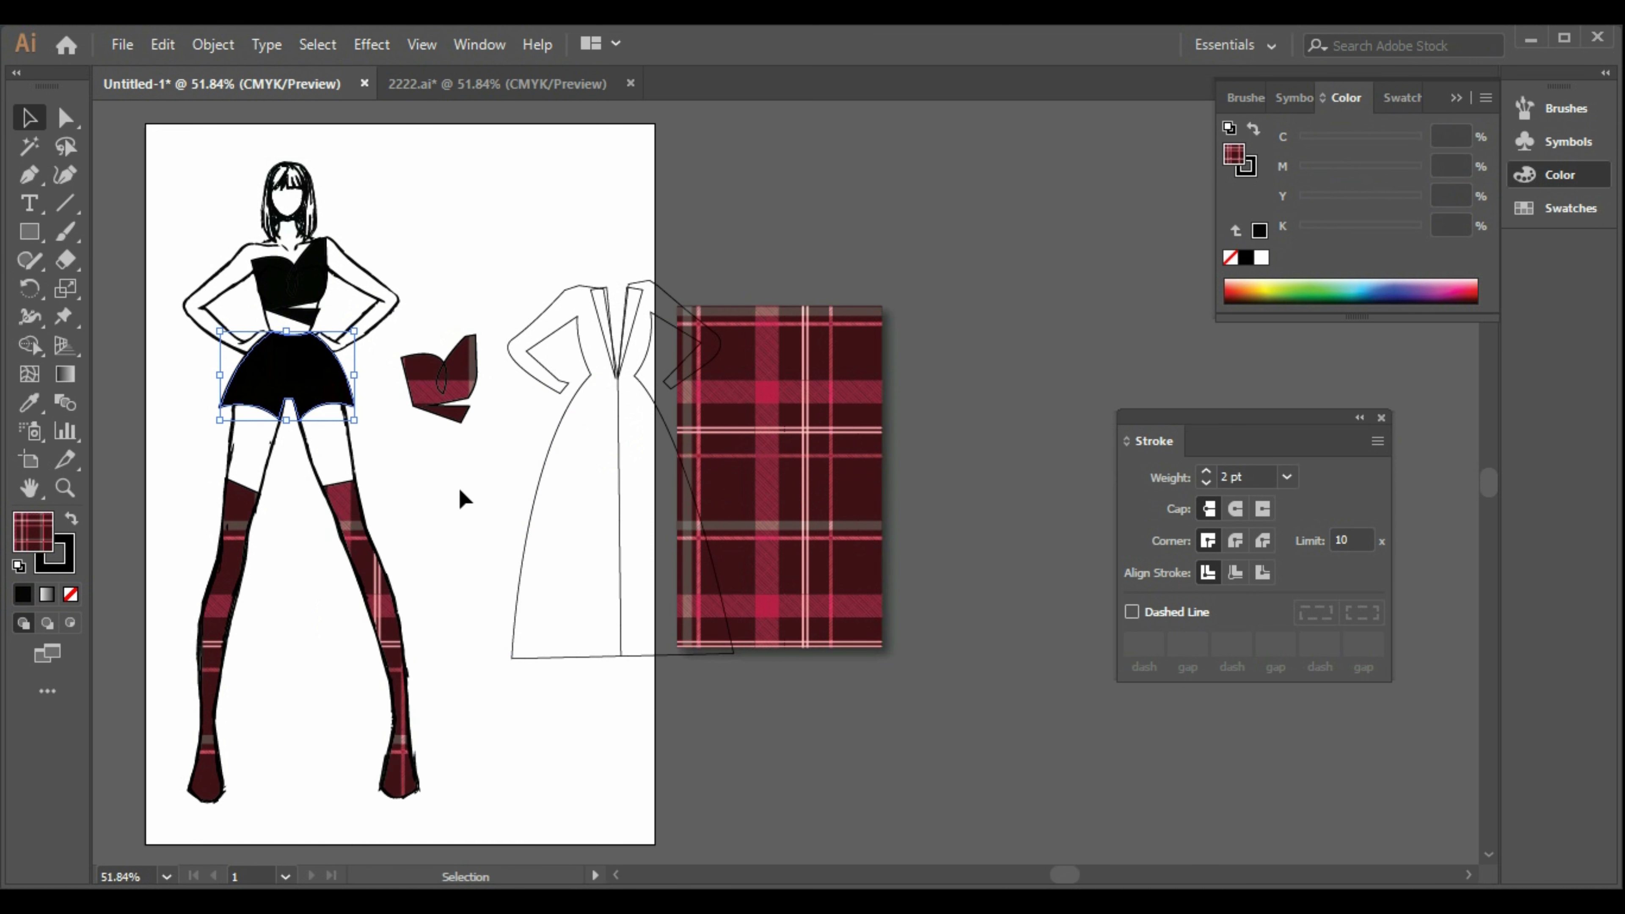
left_click(423, 446)
left_click_drag(346, 392, 447, 420)
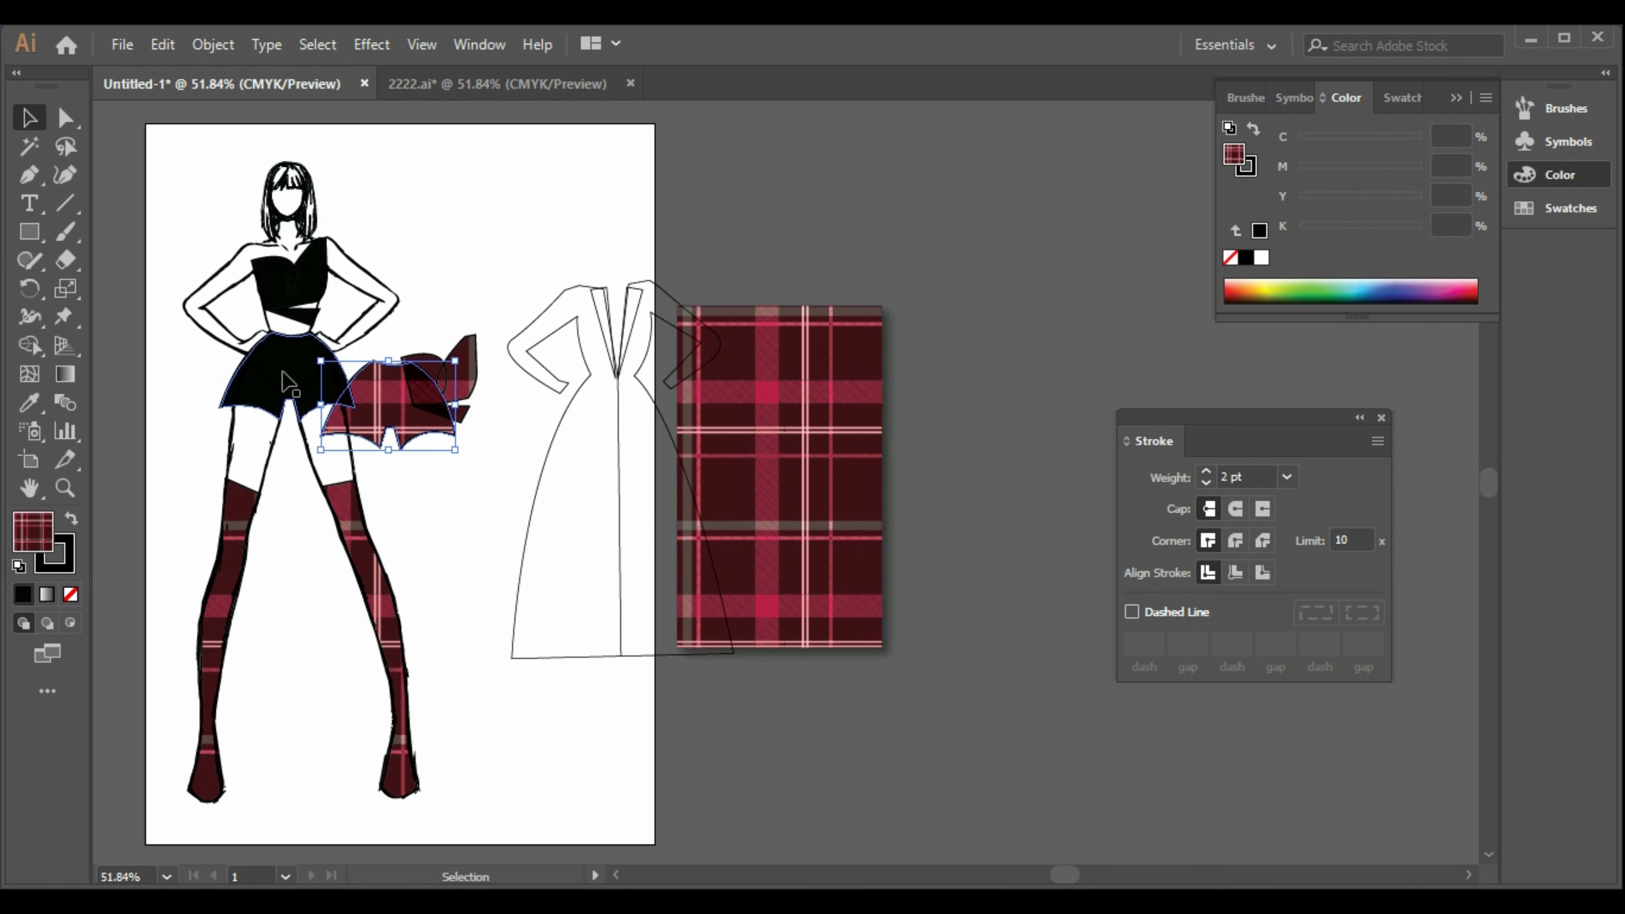
- Select the black shorts and top on the figure, fill them with white and bring them to the front
left_click(281, 371)
left_click(267, 280, "shift")
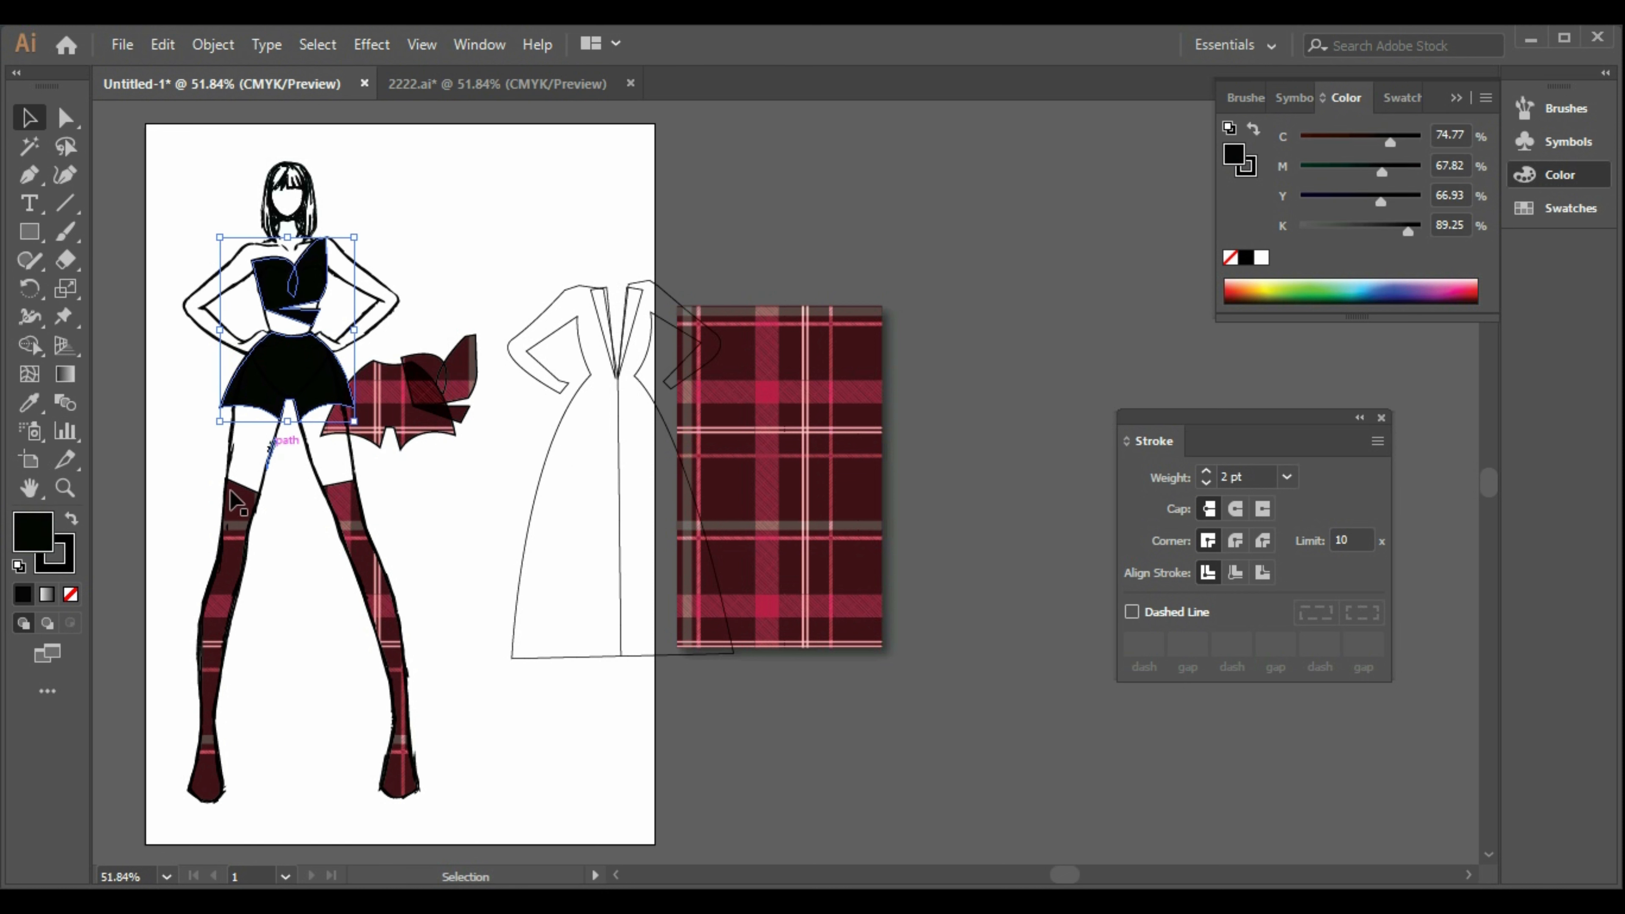
double_click(35, 554)
left_click(968, 207)
left_click(887, 136)
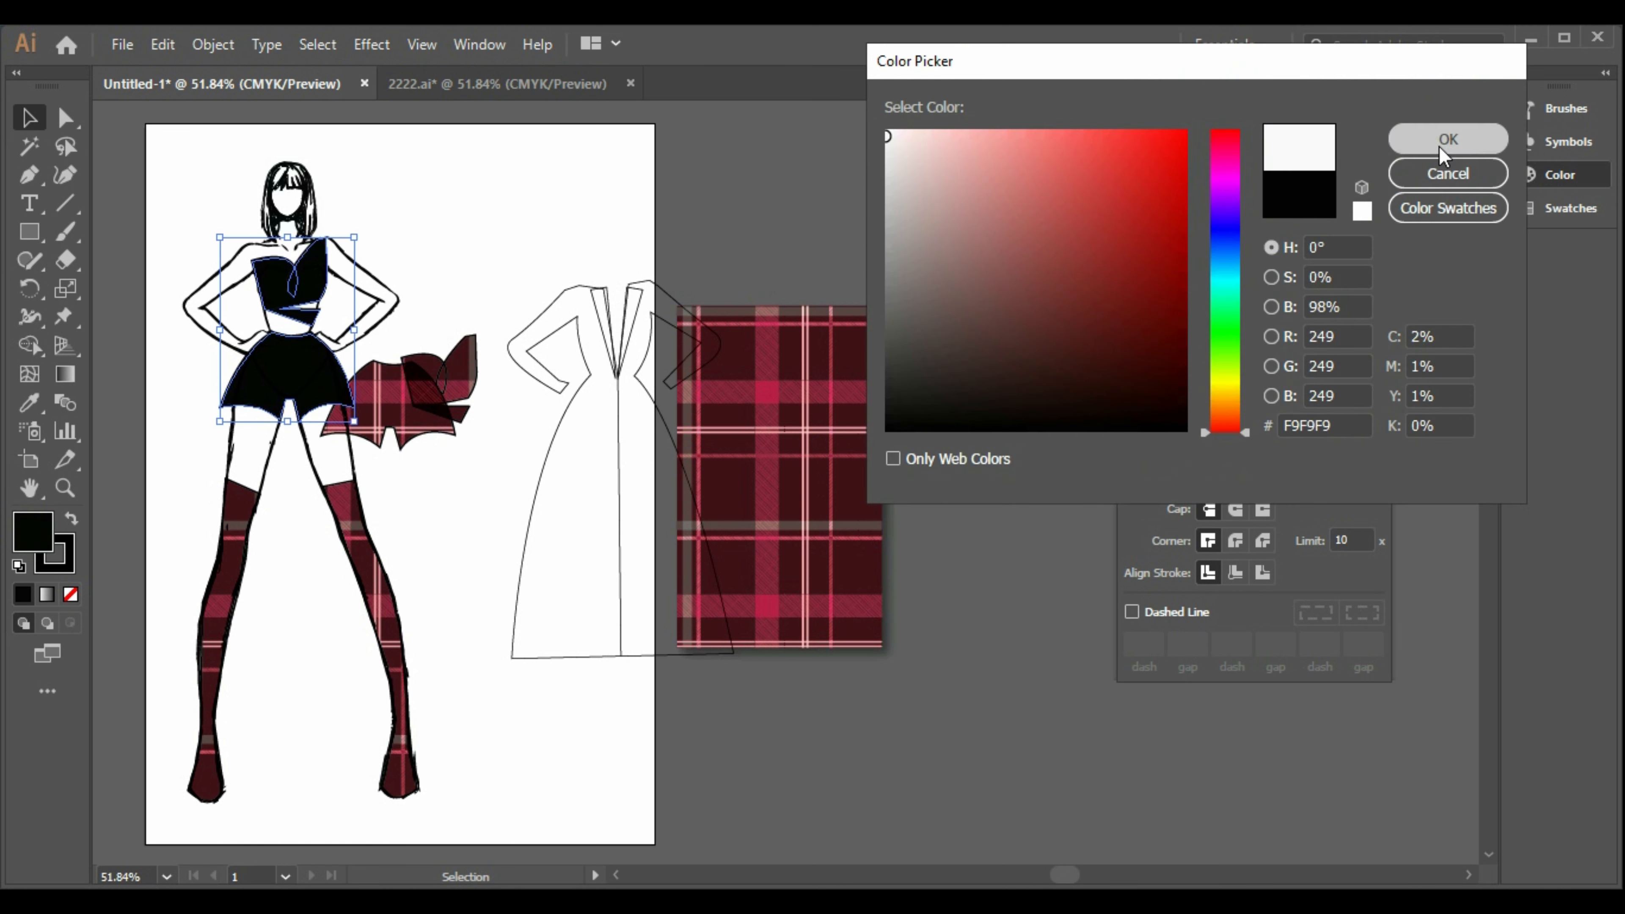
left_click(1438, 146)
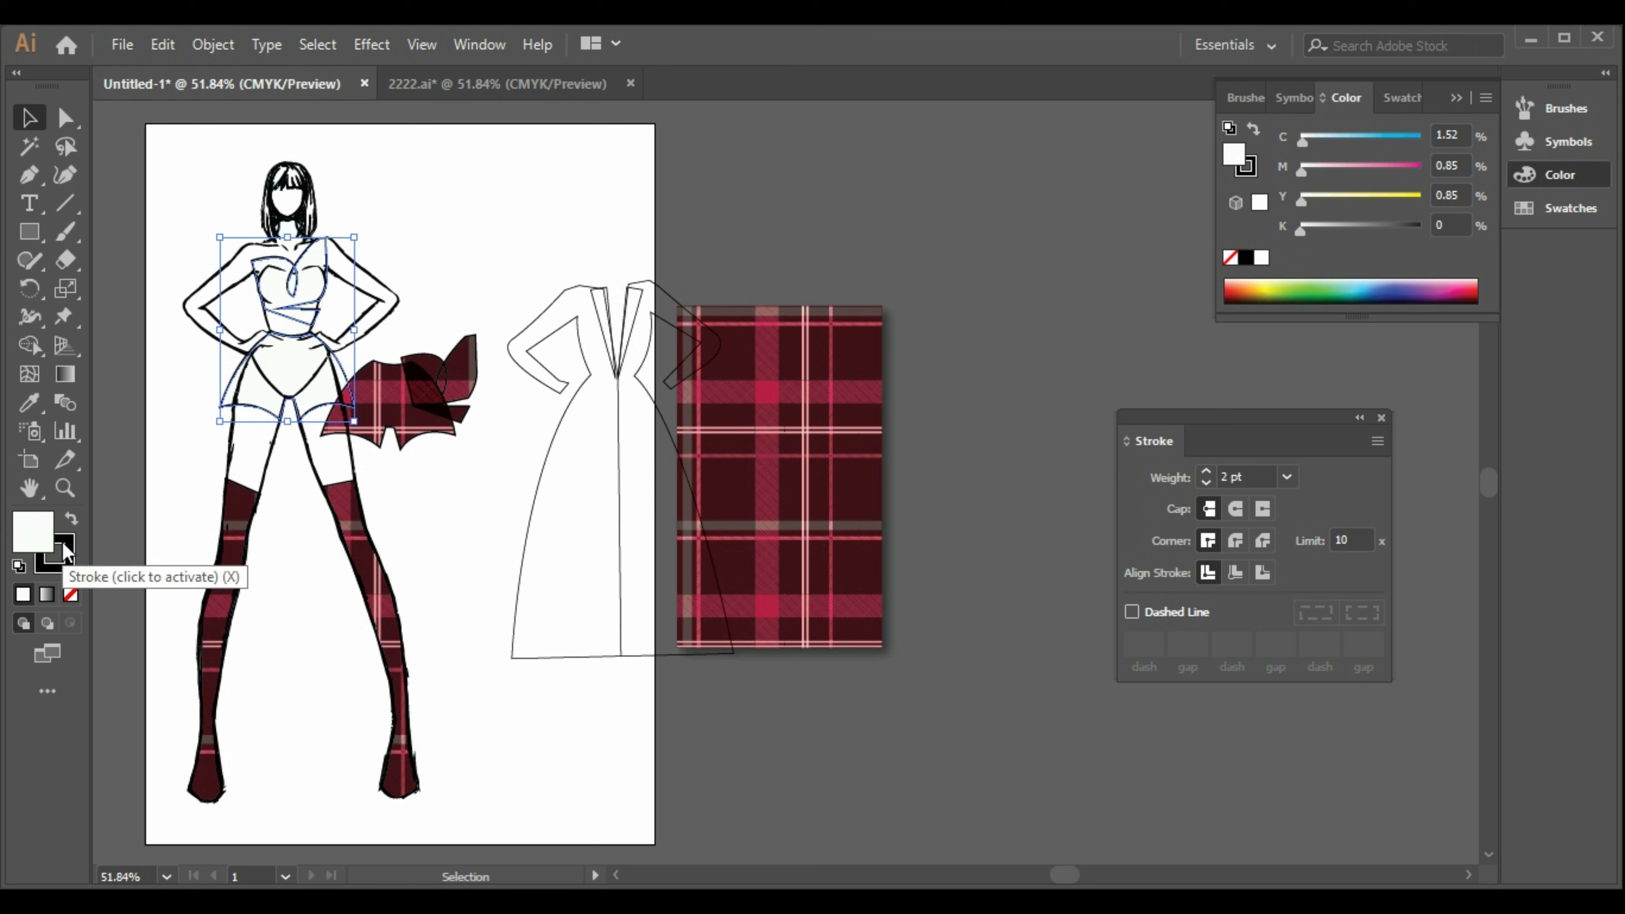
right_click(255, 372)
mouse_move(459, 724)
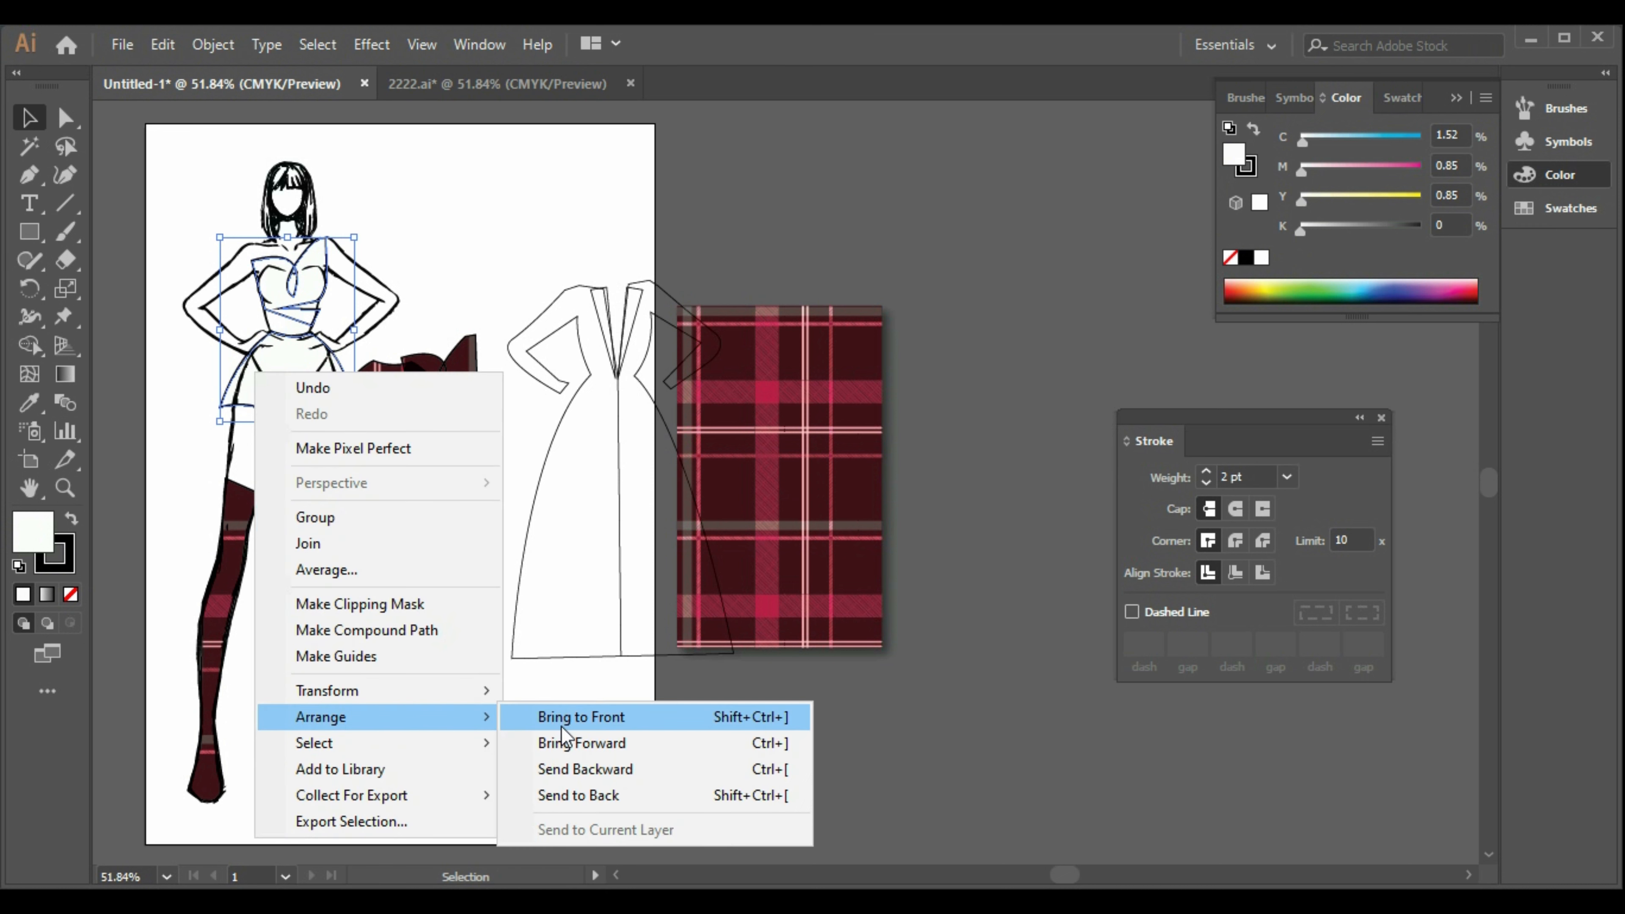
left_click(554, 722)
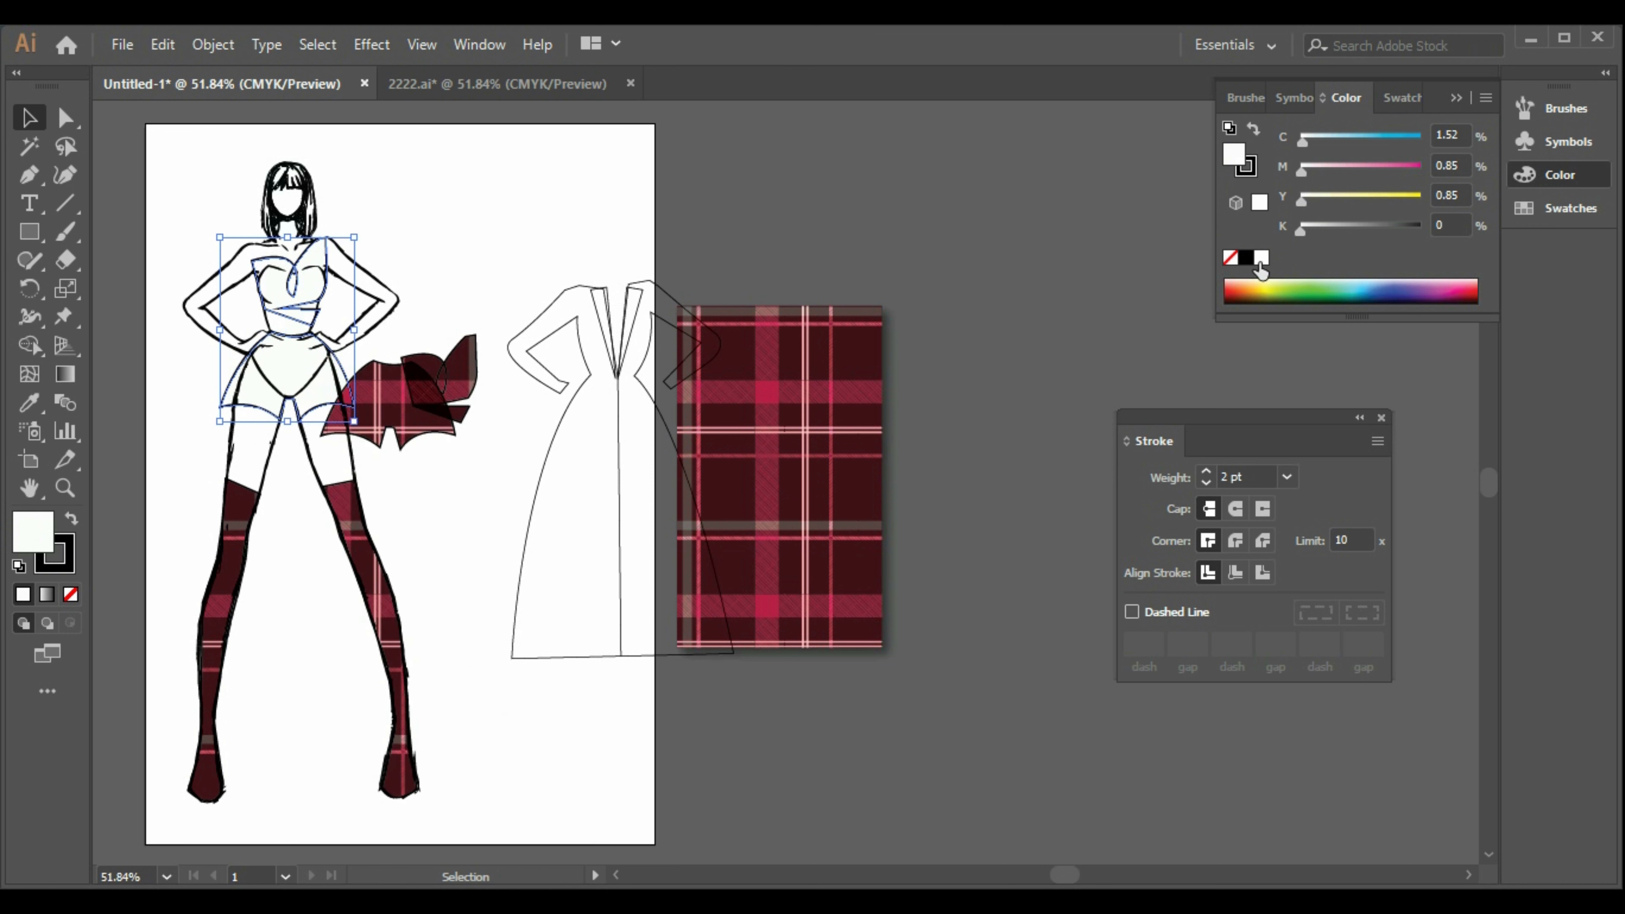
left_click(461, 529)
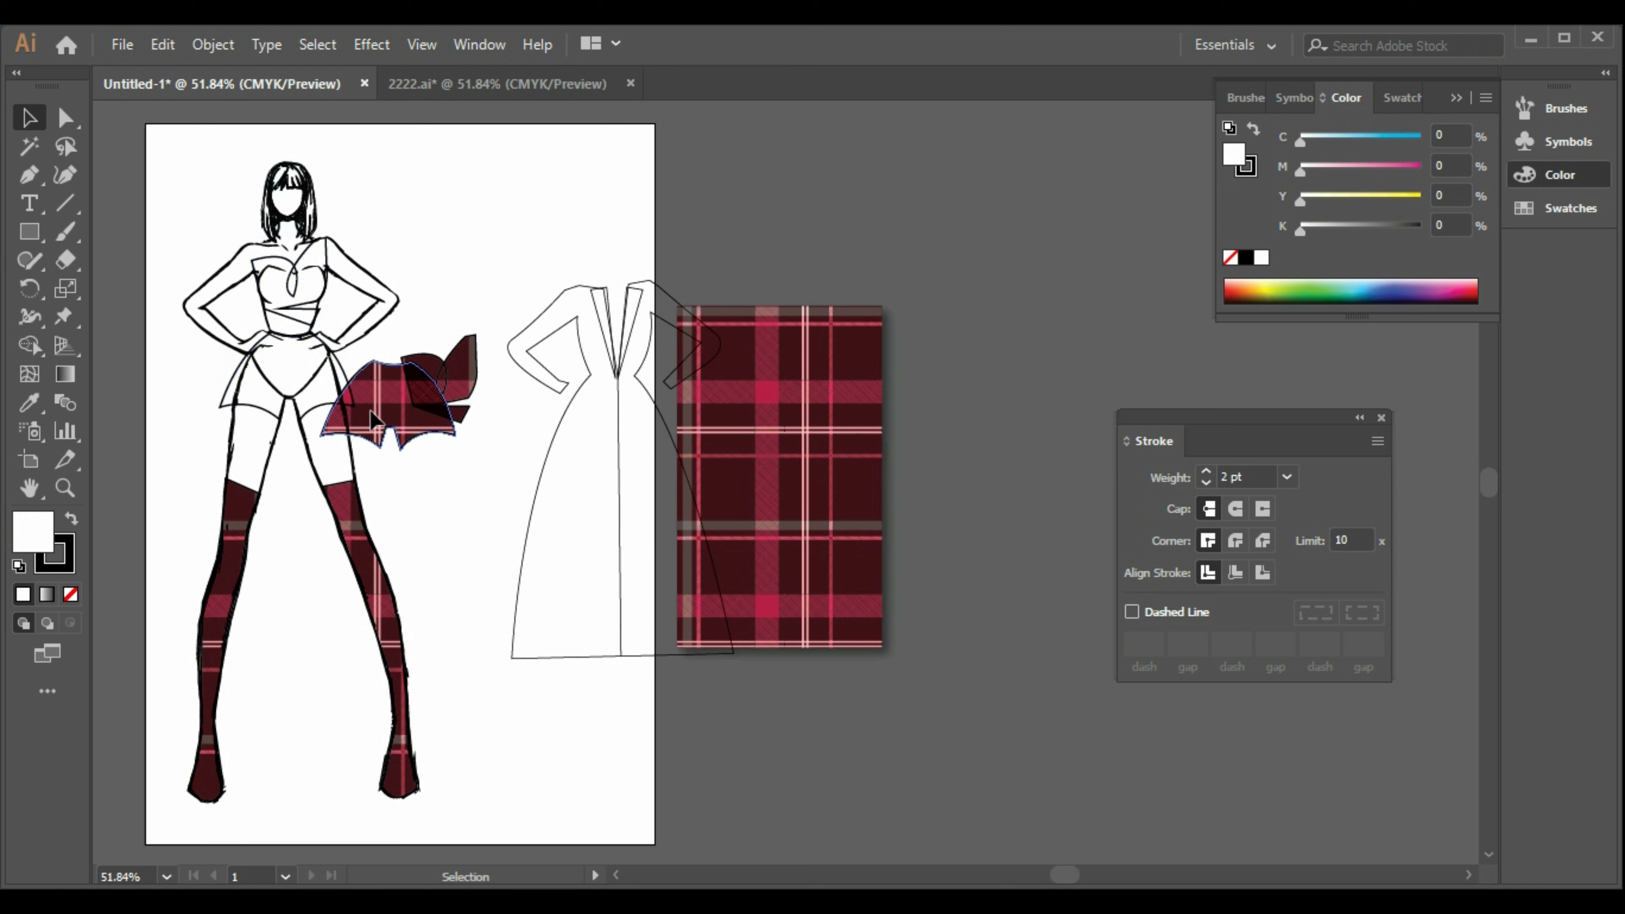
- Place the plaid copies of the shorts and the top exactly over their white shapes on the figure
left_click_drag(373, 420, 269, 382)
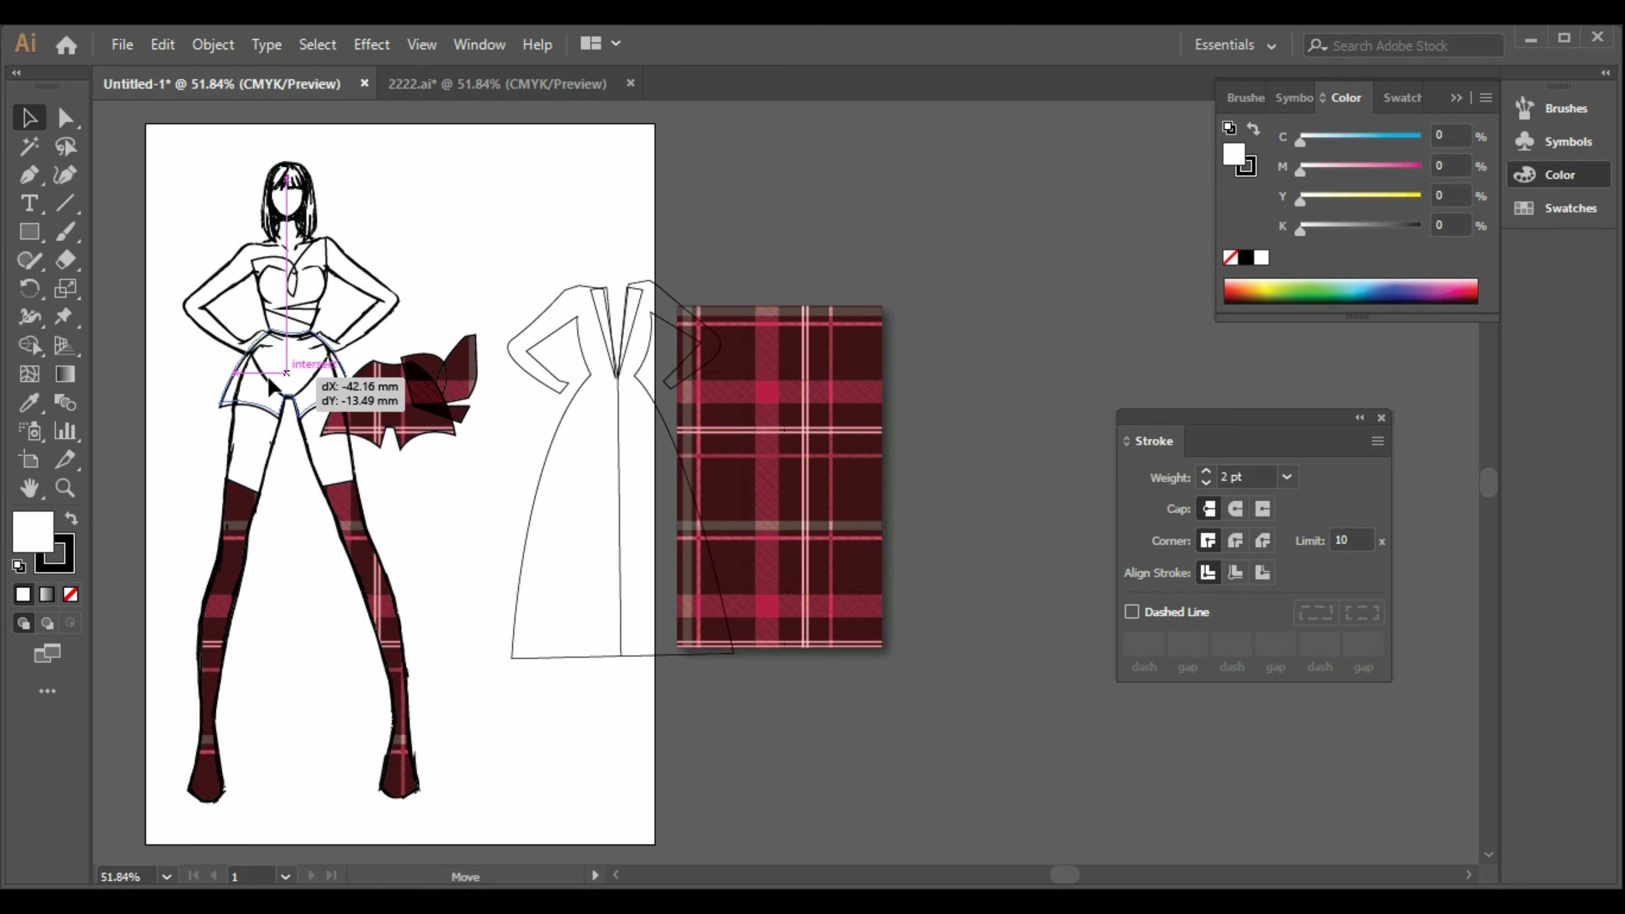
left_click_drag(474, 393, 475, 394)
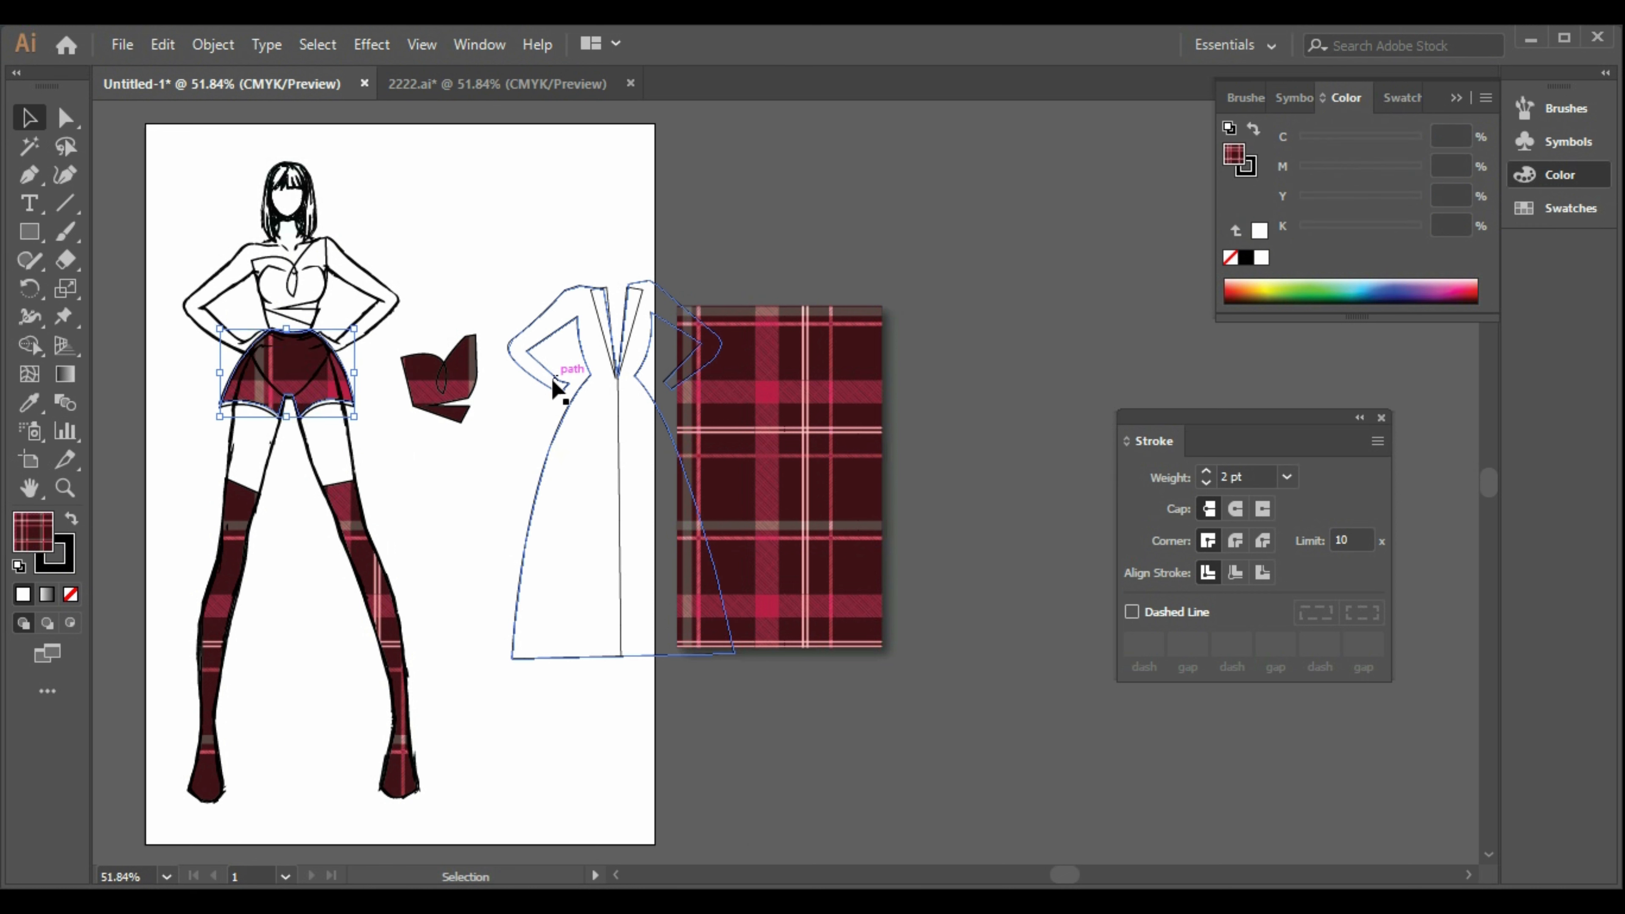
key("Right")
key("Right")
key("Right")
key("Down")
key("Down")
key("Down")
key("Down")
key("Down")
key("Down")
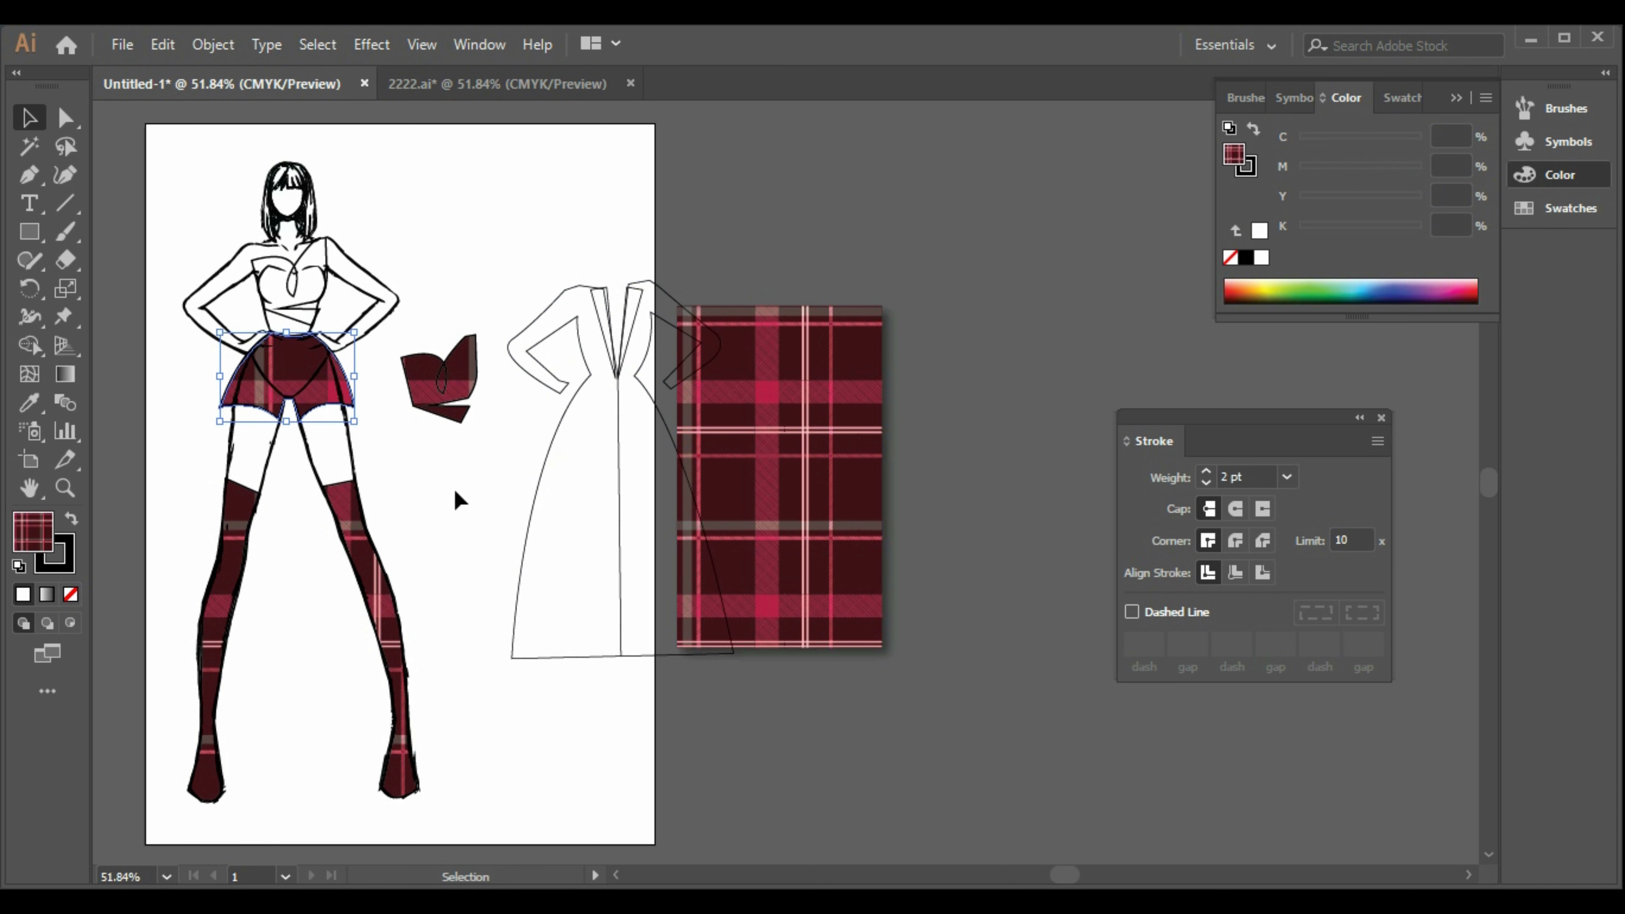
left_click(422, 516)
left_click_drag(448, 400, 295, 306)
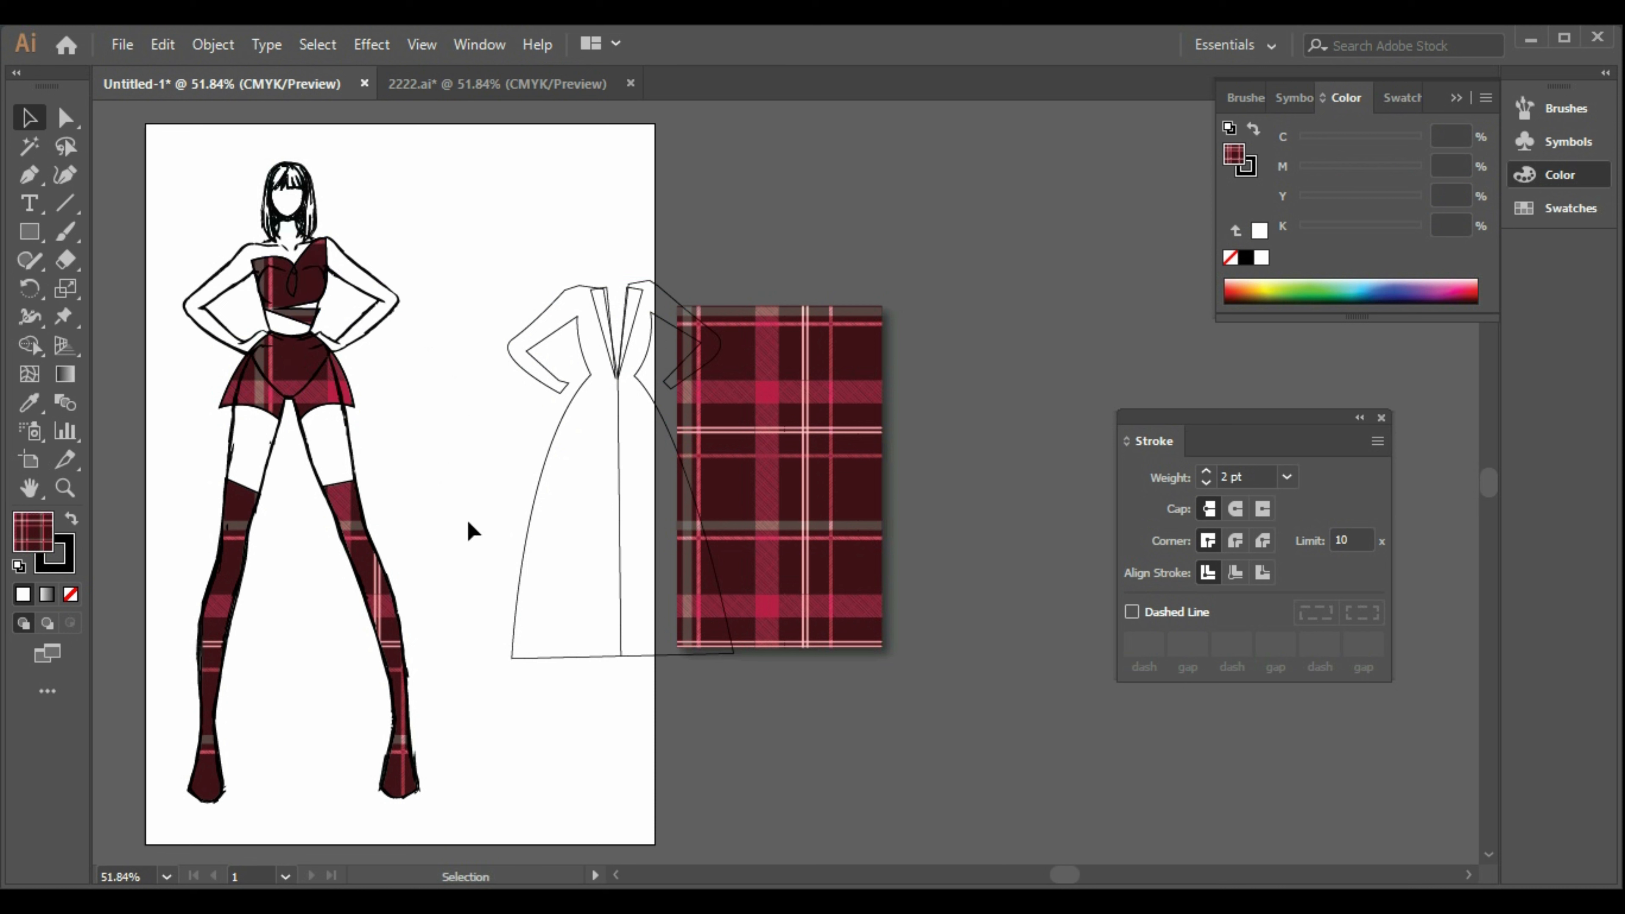
- Send the figure sketch to the back, behind the garments
right_click(367, 293)
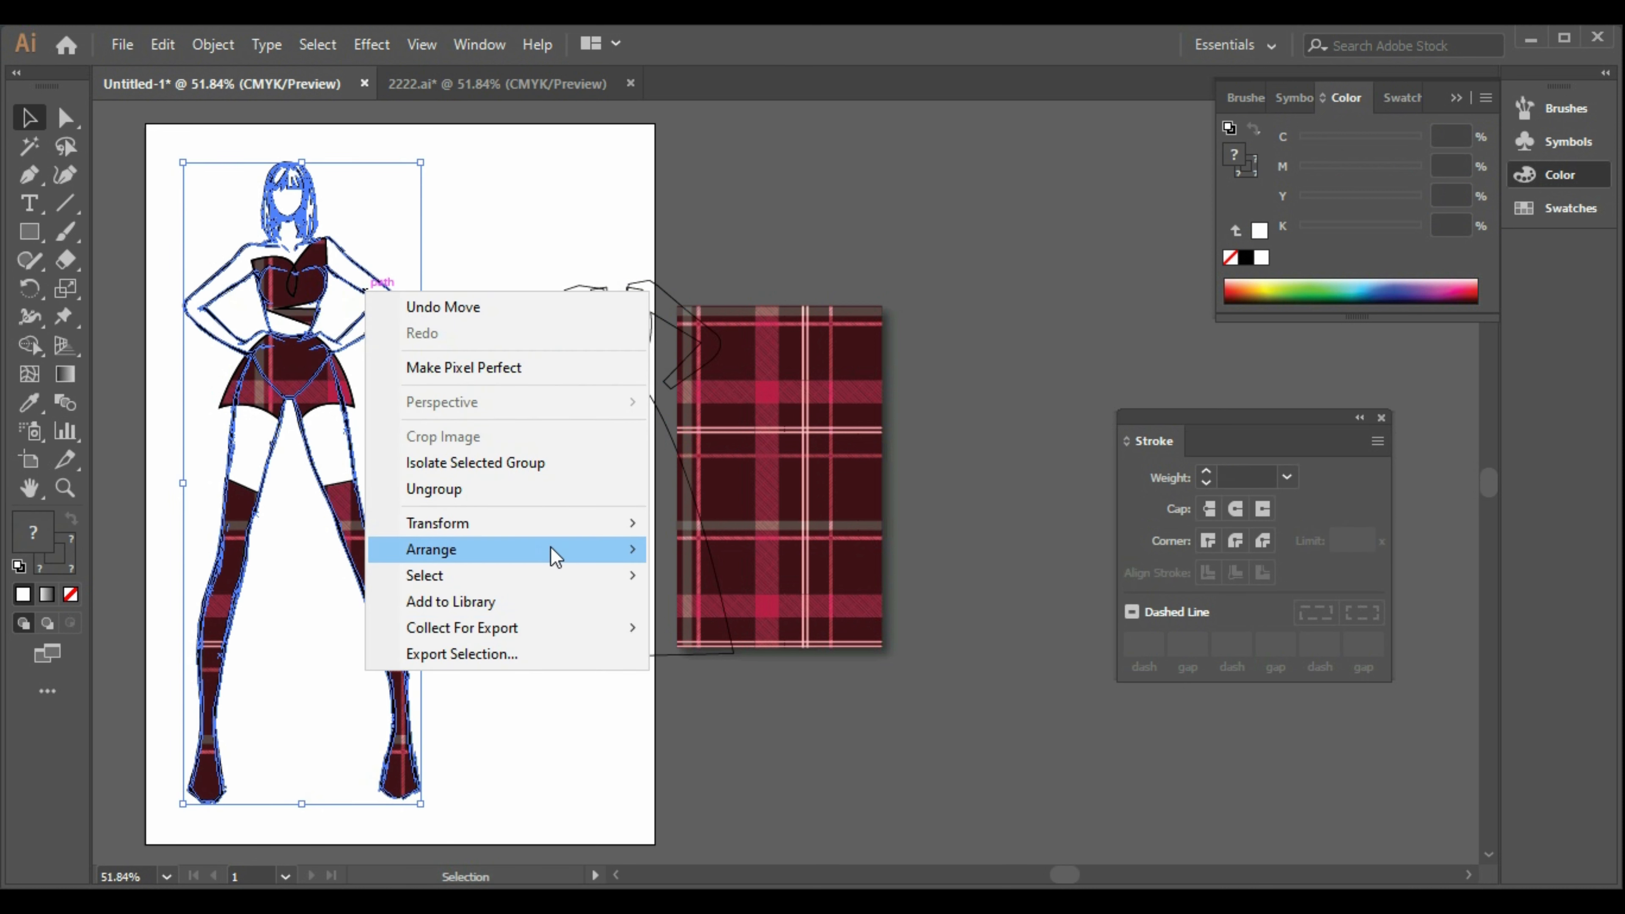
mouse_move(551, 550)
left_click(742, 634)
left_click(487, 505)
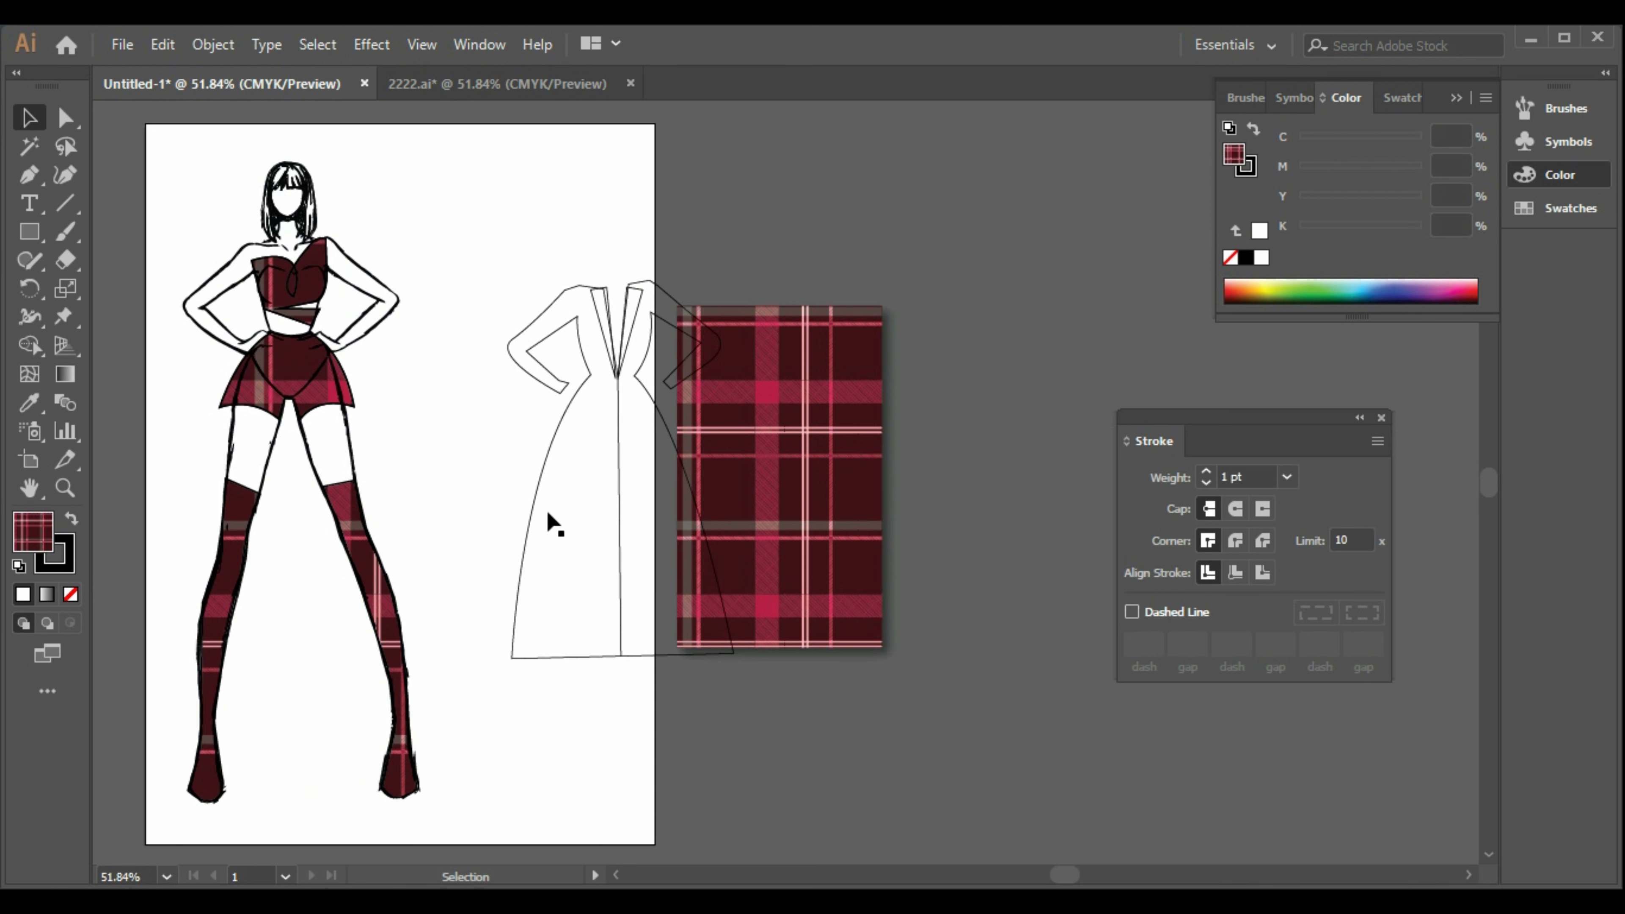
- Move the coat outline onto the figure, lining up its shoulders and sleeves, and bring it to the front
left_click(720, 515)
left_click_drag(637, 404, 326, 357)
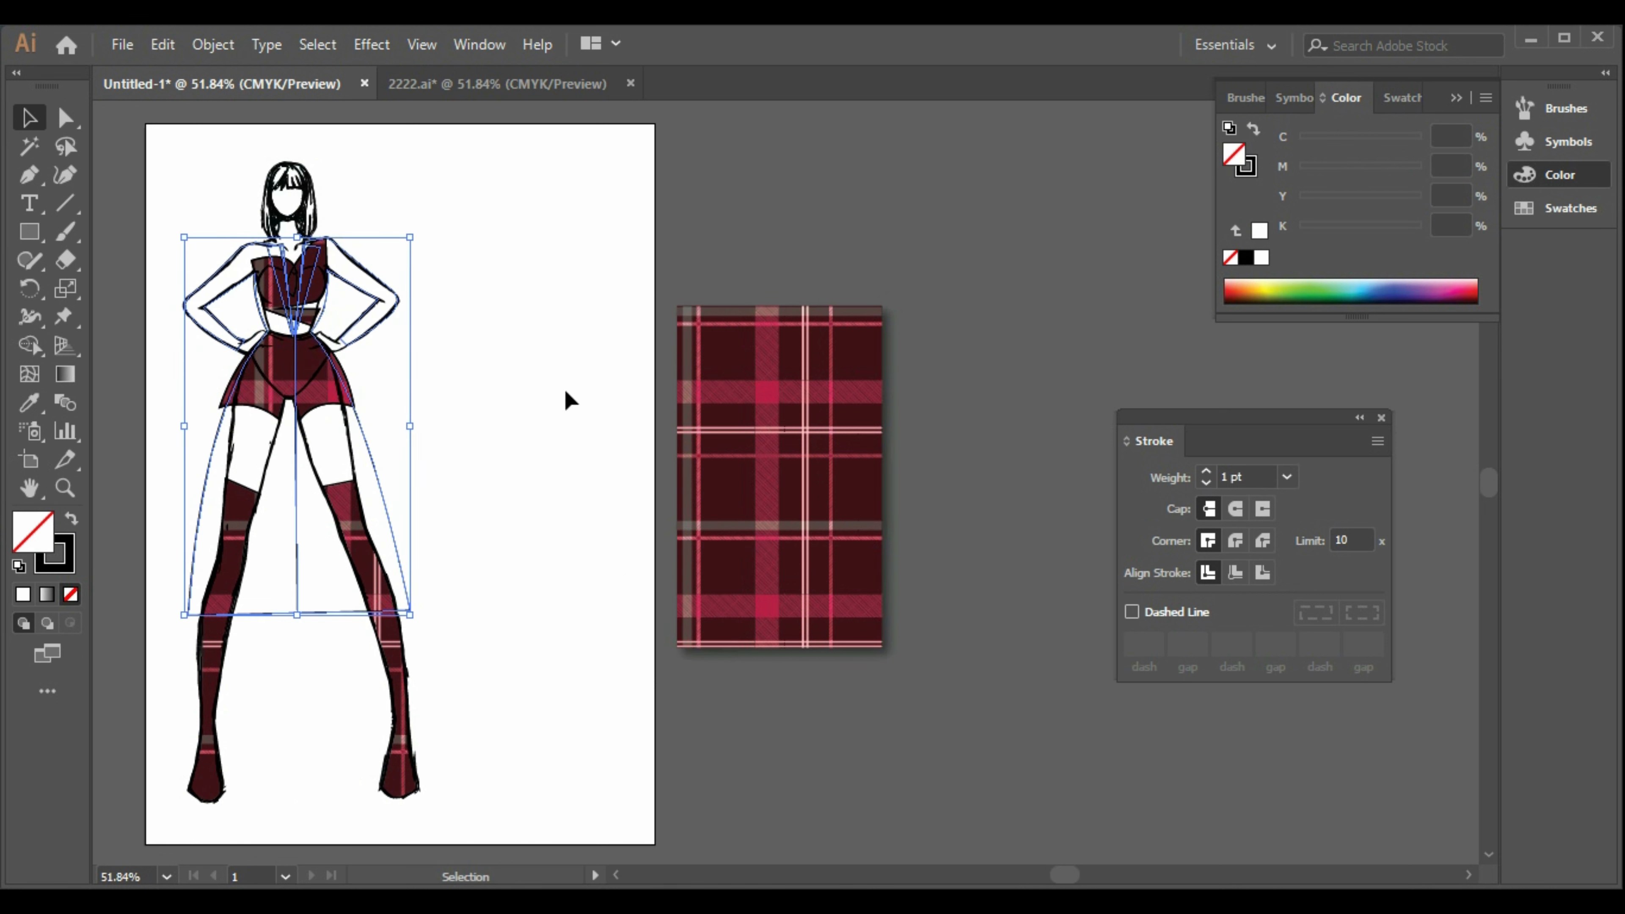
right_click(383, 499)
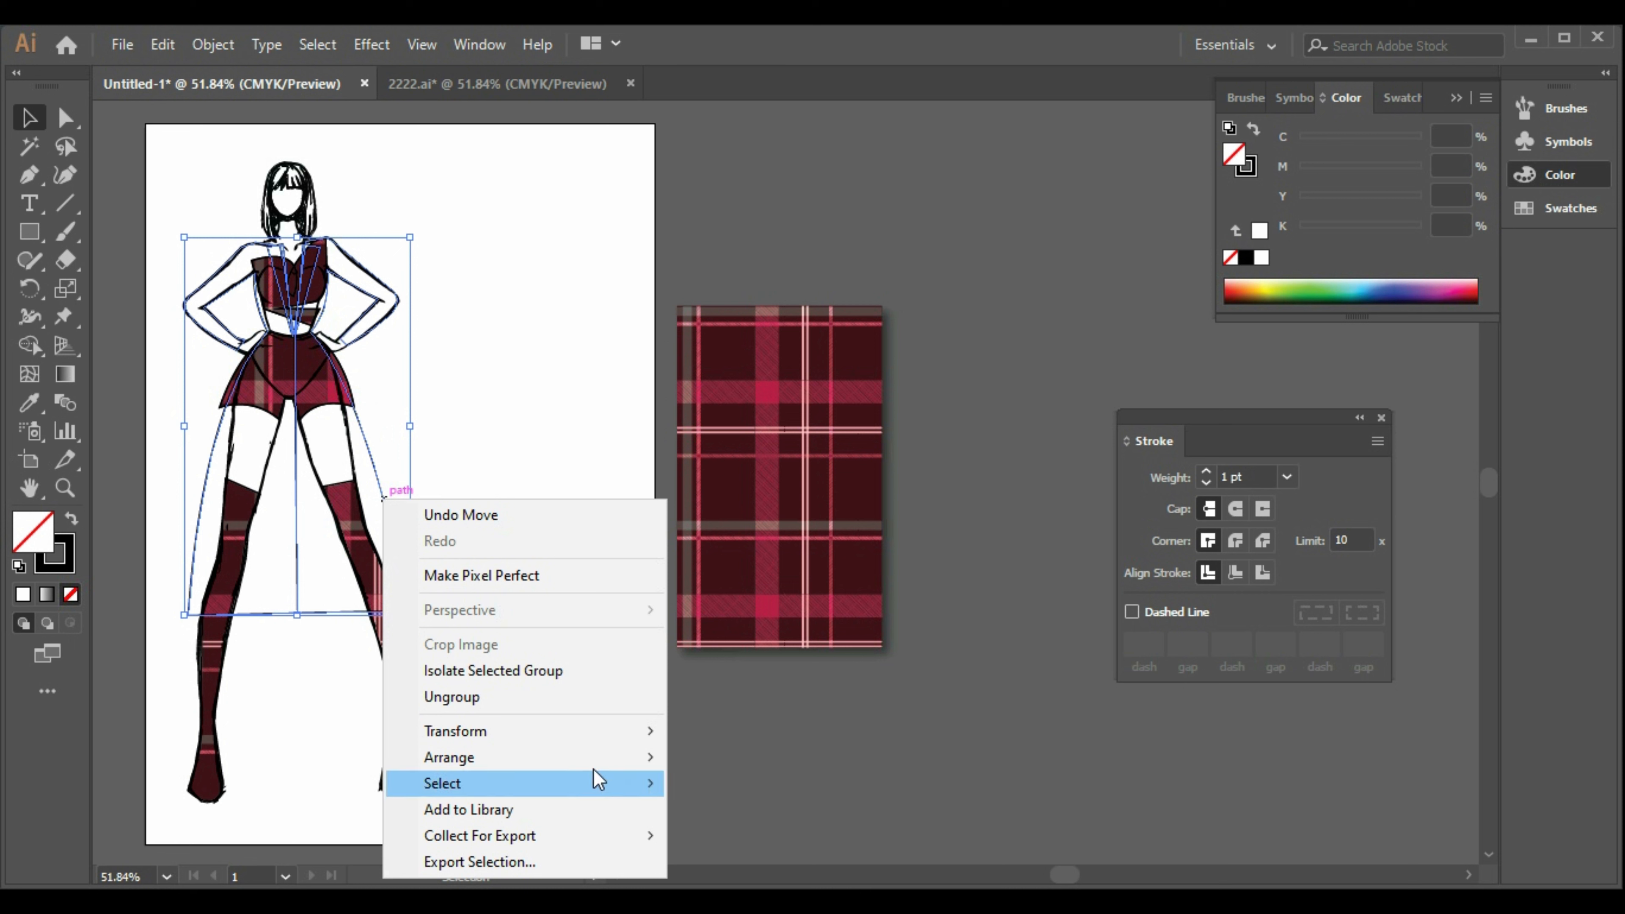
mouse_move(582, 759)
left_click(694, 762)
left_click(574, 712)
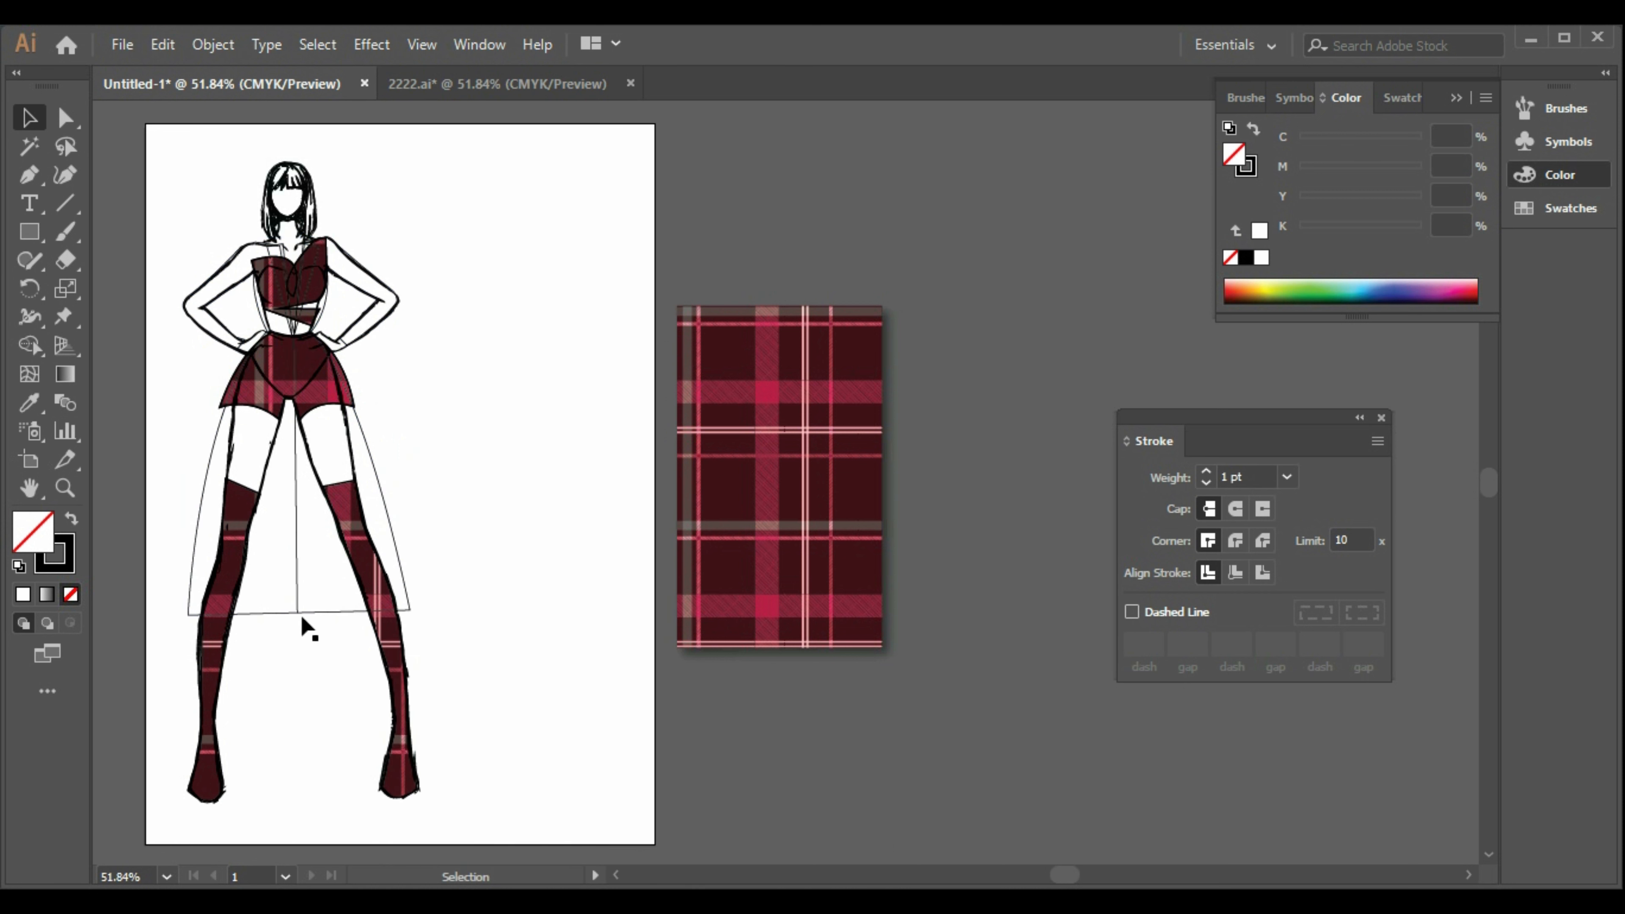
- Load the Decorative_Text Dividers brush library and apply its Text Divider 1 brush to the coat outline
left_click(305, 616)
left_click(1245, 97)
left_click(1237, 301)
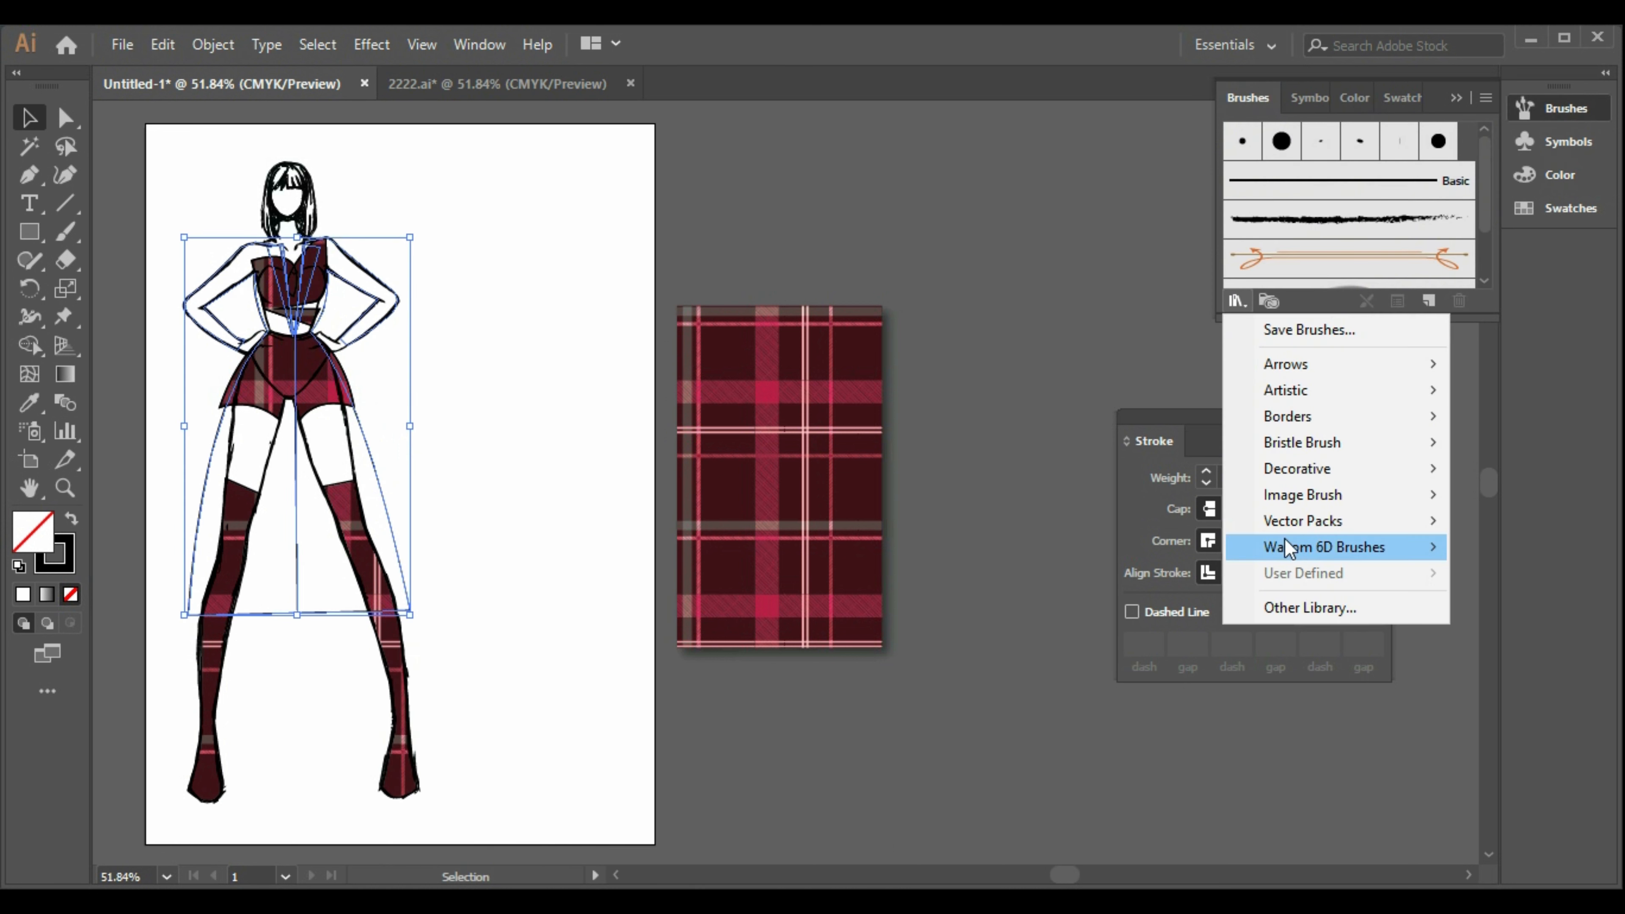
mouse_move(1242, 475)
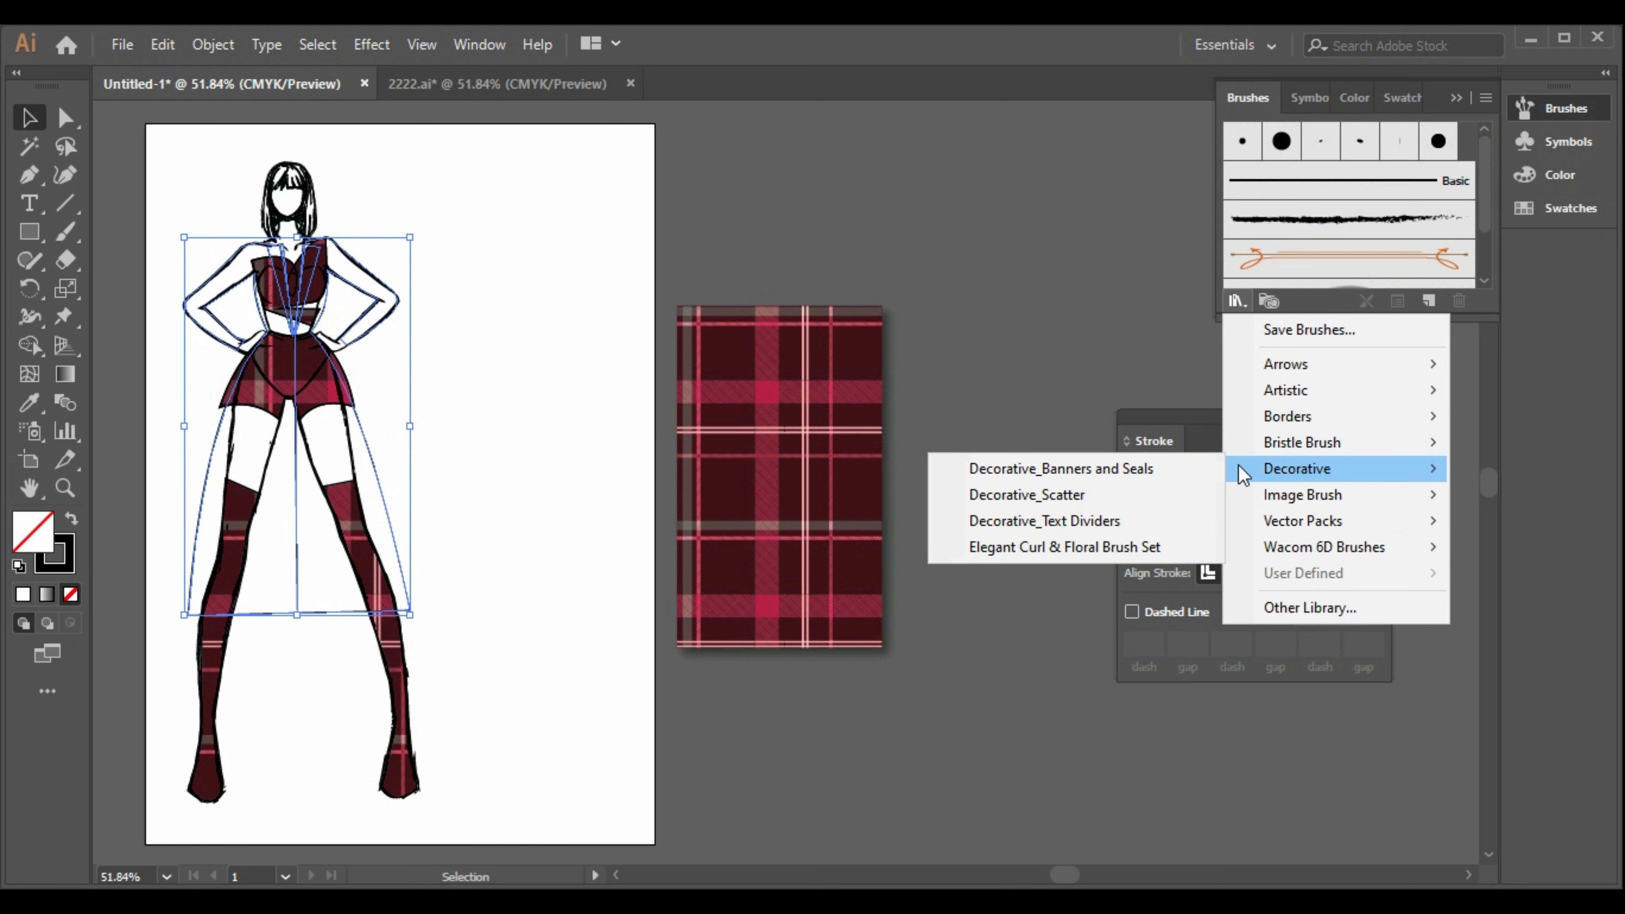
left_click(1107, 520)
left_click(842, 471)
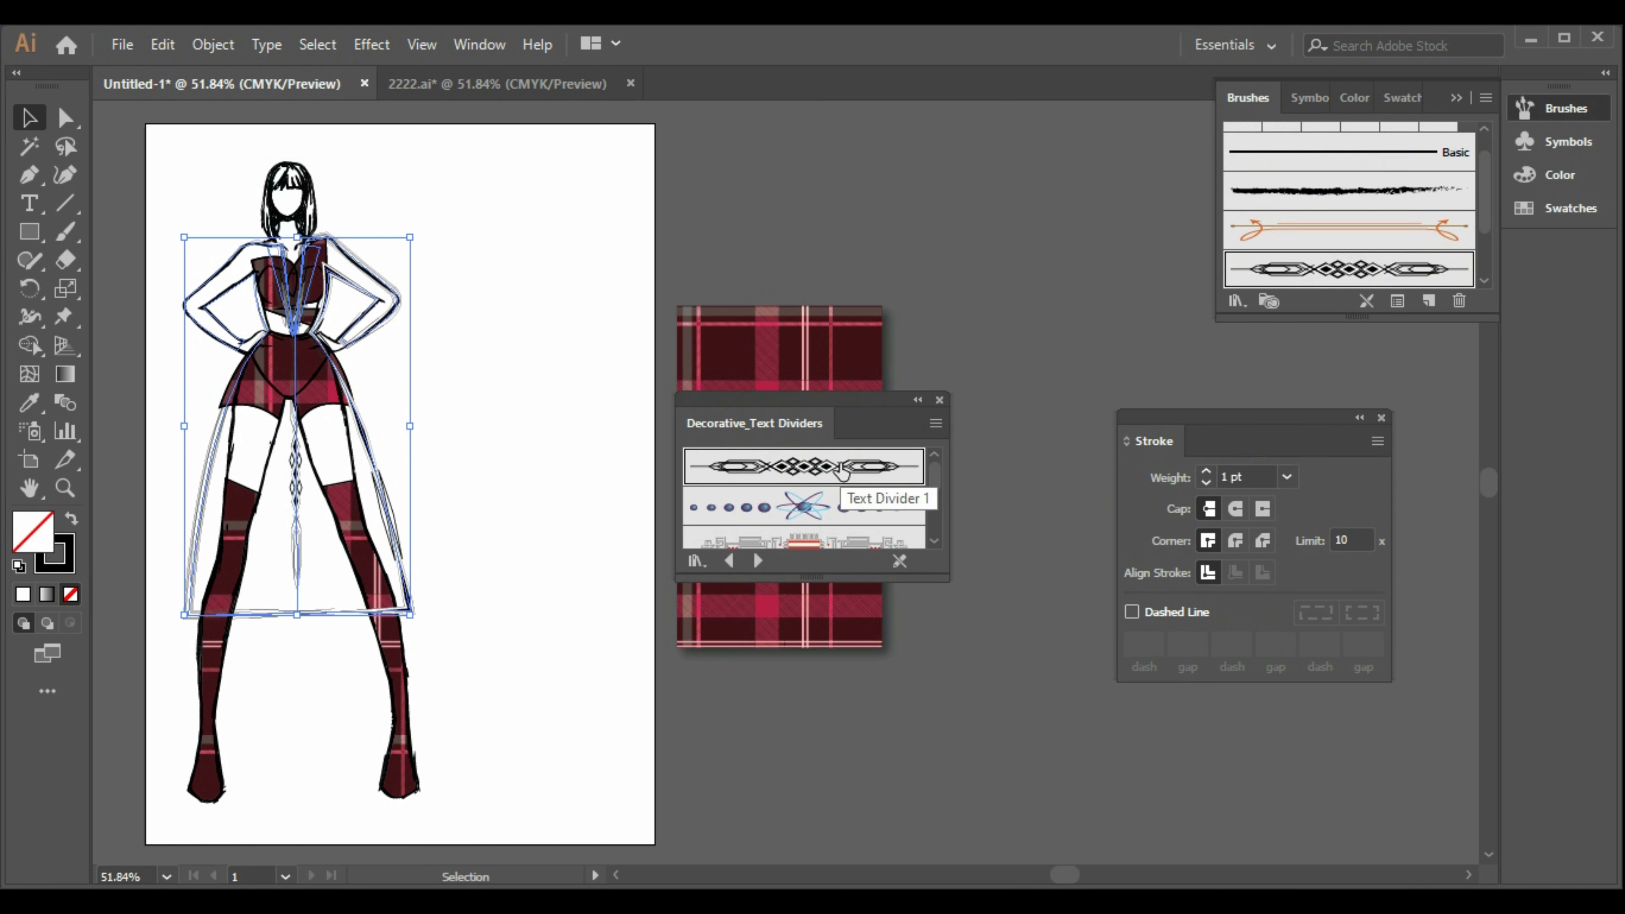
- Replace the coat outline's brush with Text Divider 18 from the same library
scroll(865, 527, "down", 5)
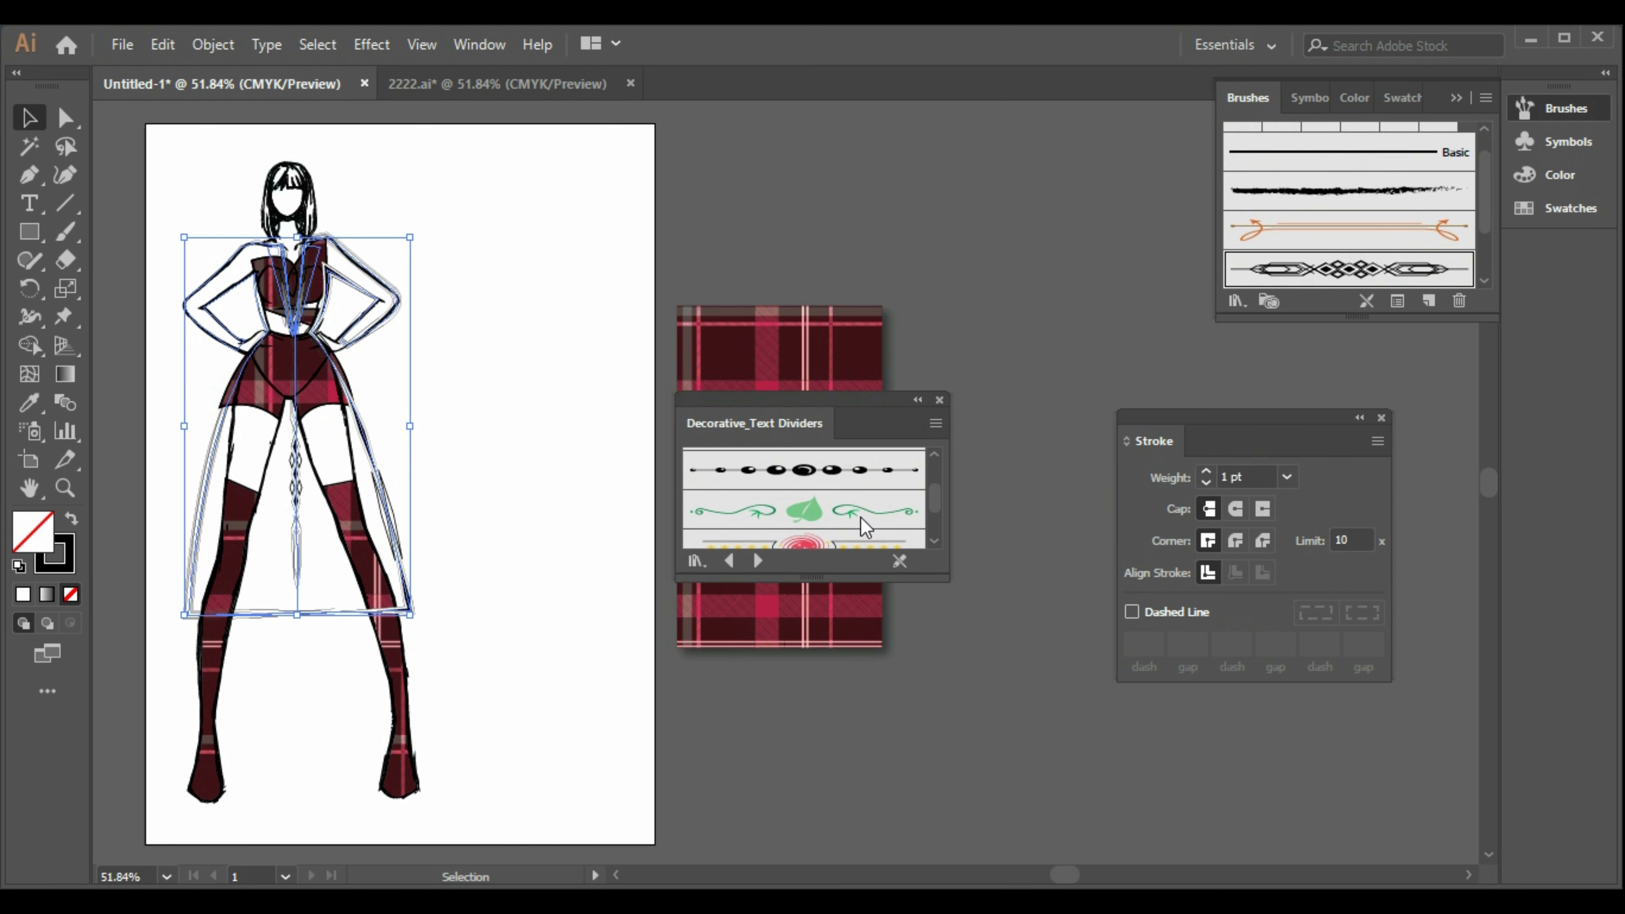
scroll(865, 527, "down", 3)
left_click(849, 488)
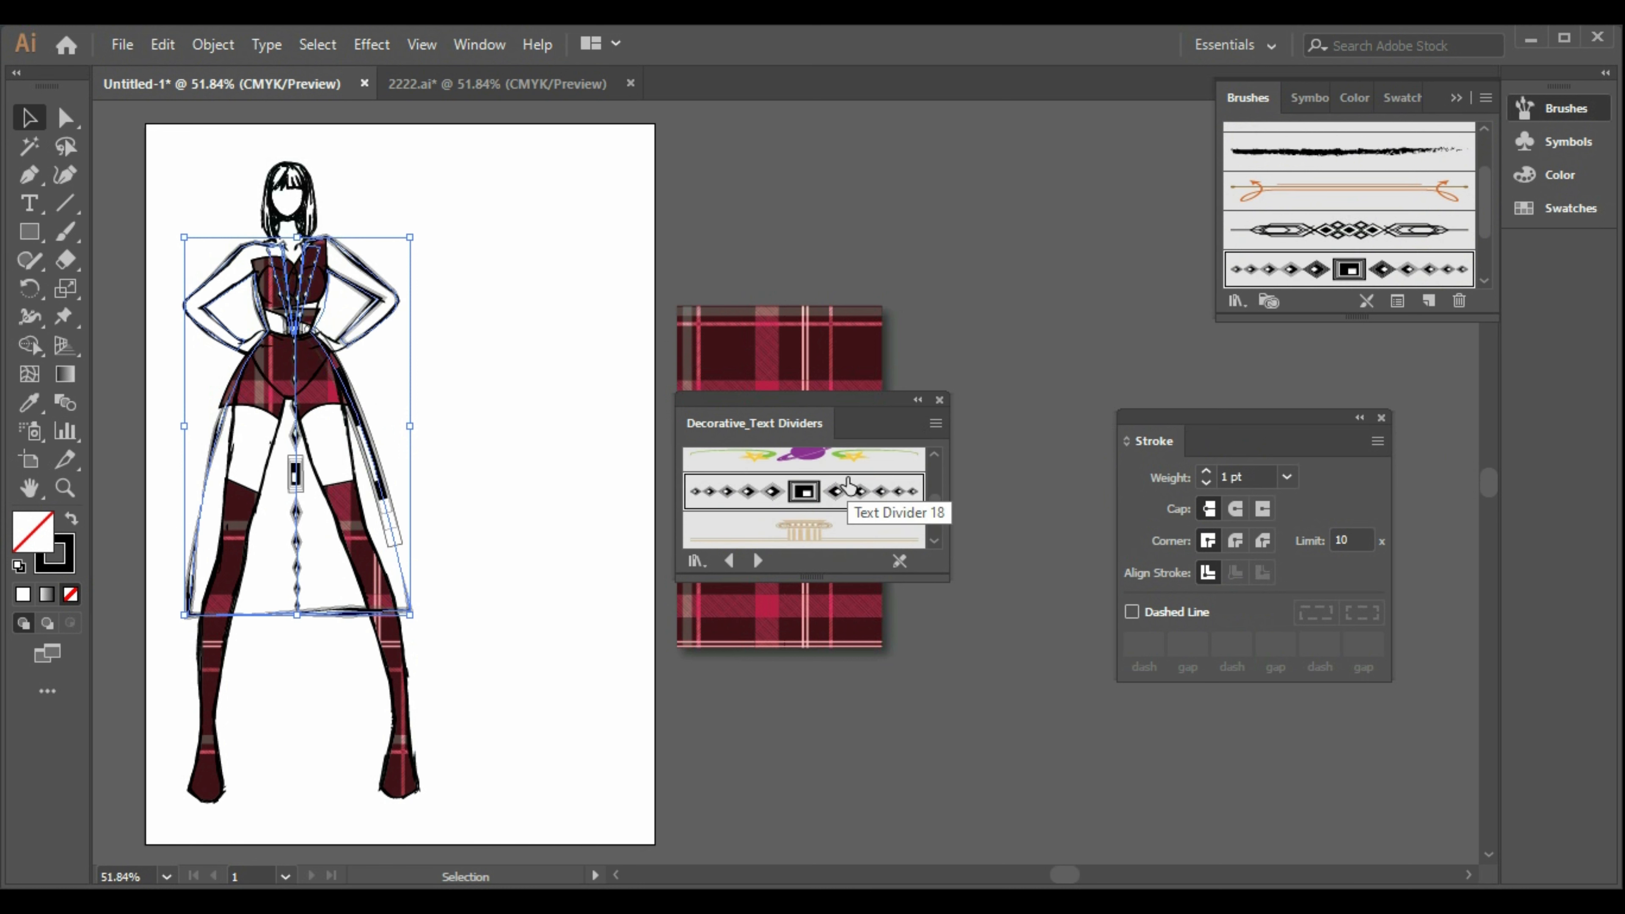
- Deselect the coat outline and close the Decorative_Text Dividers brush library
left_click(526, 562)
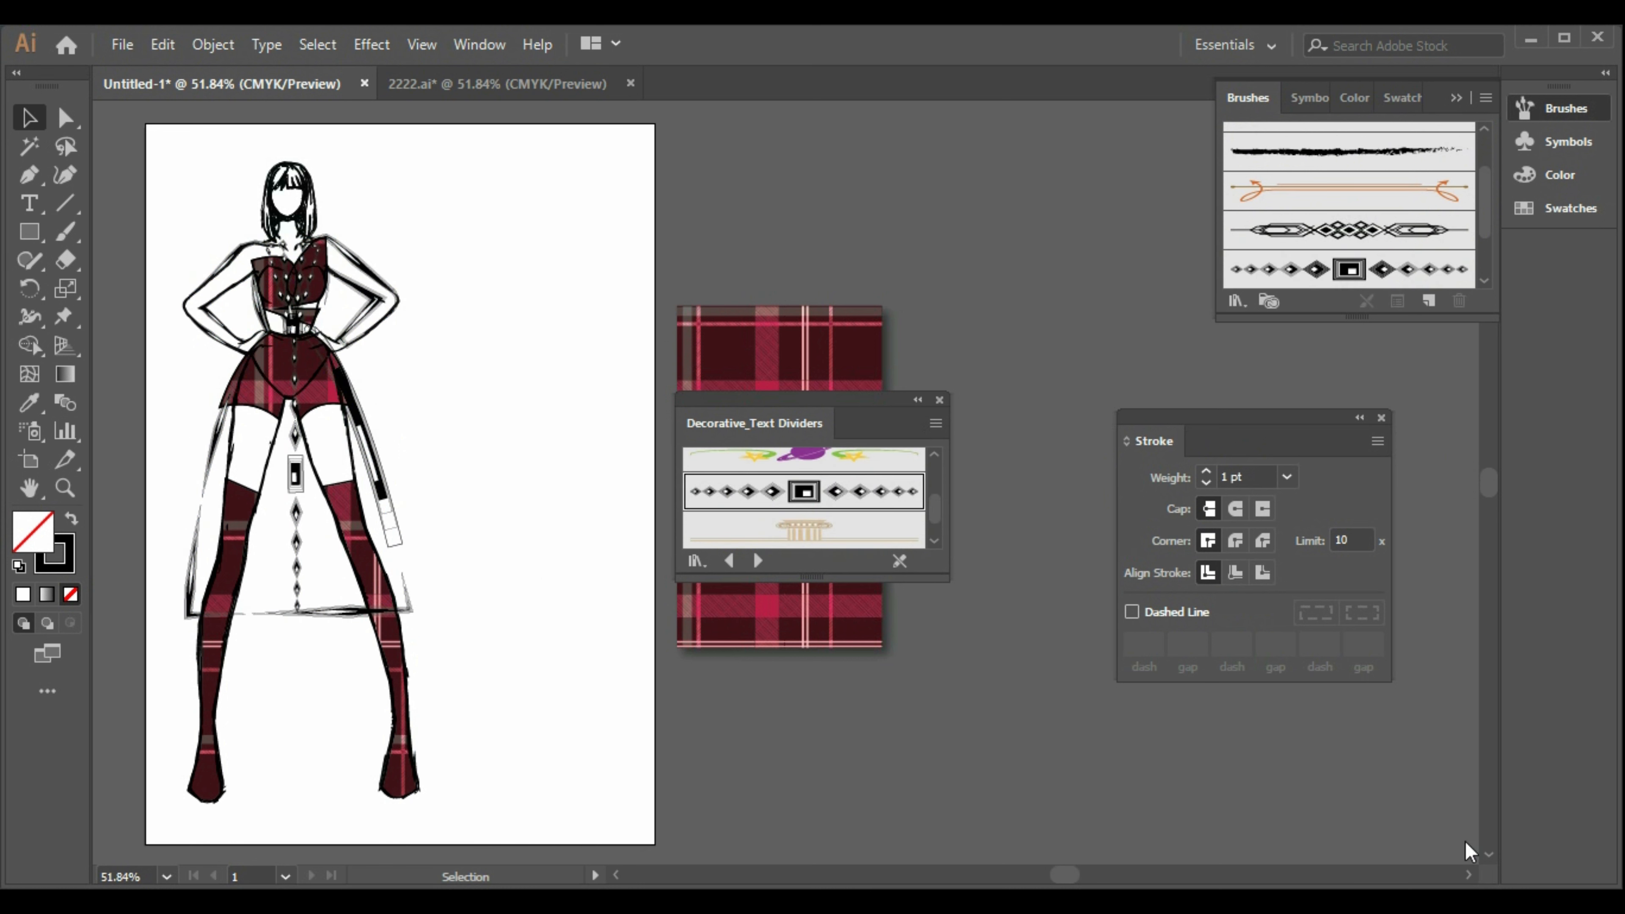
left_click(410, 614)
left_click(707, 632, "shift")
left_click(589, 552)
left_click(939, 399)
- Ungroup the coat outline and shift its vertical centre-front line slightly to the left
left_click(302, 409)
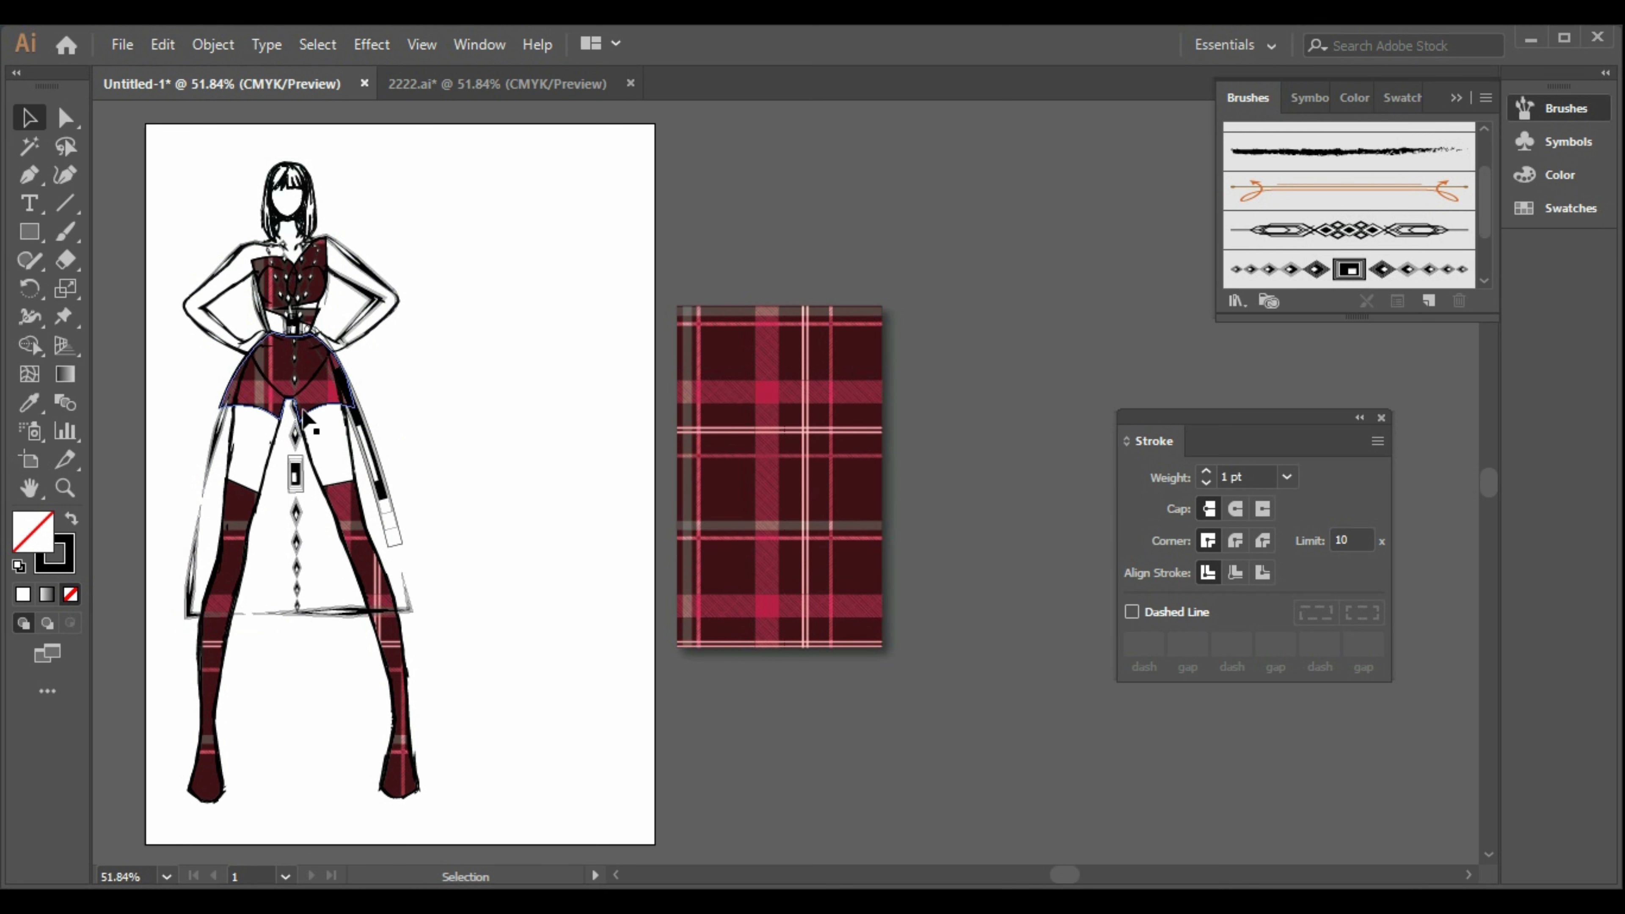
right_click(308, 397)
left_click(278, 550)
right_click(295, 555)
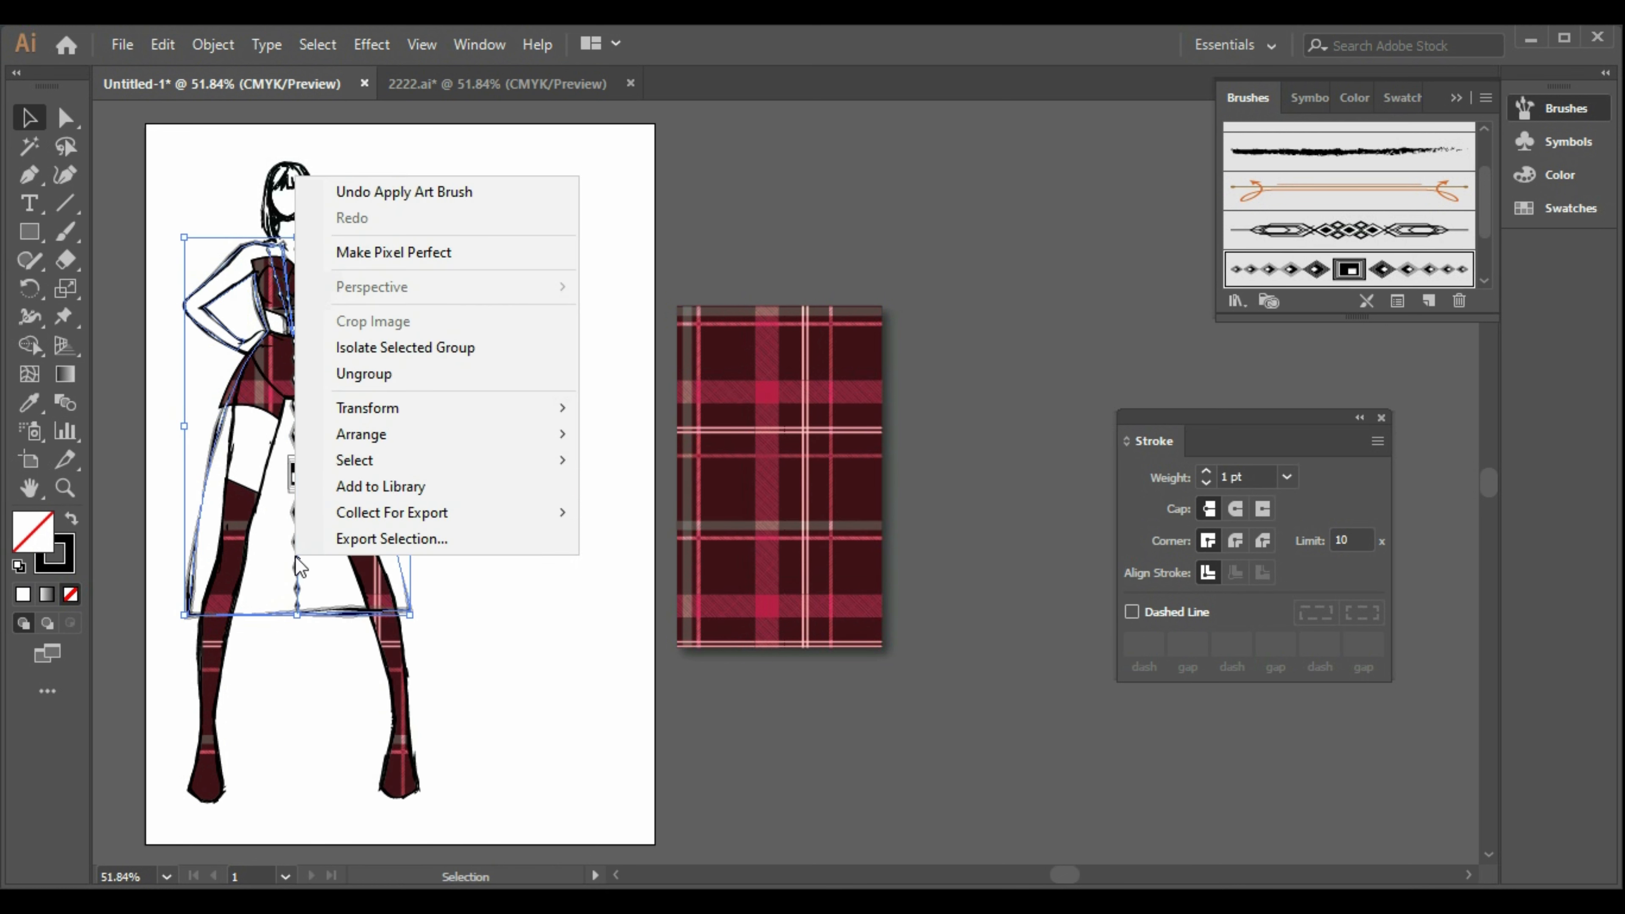
left_click(520, 374)
left_click(294, 448)
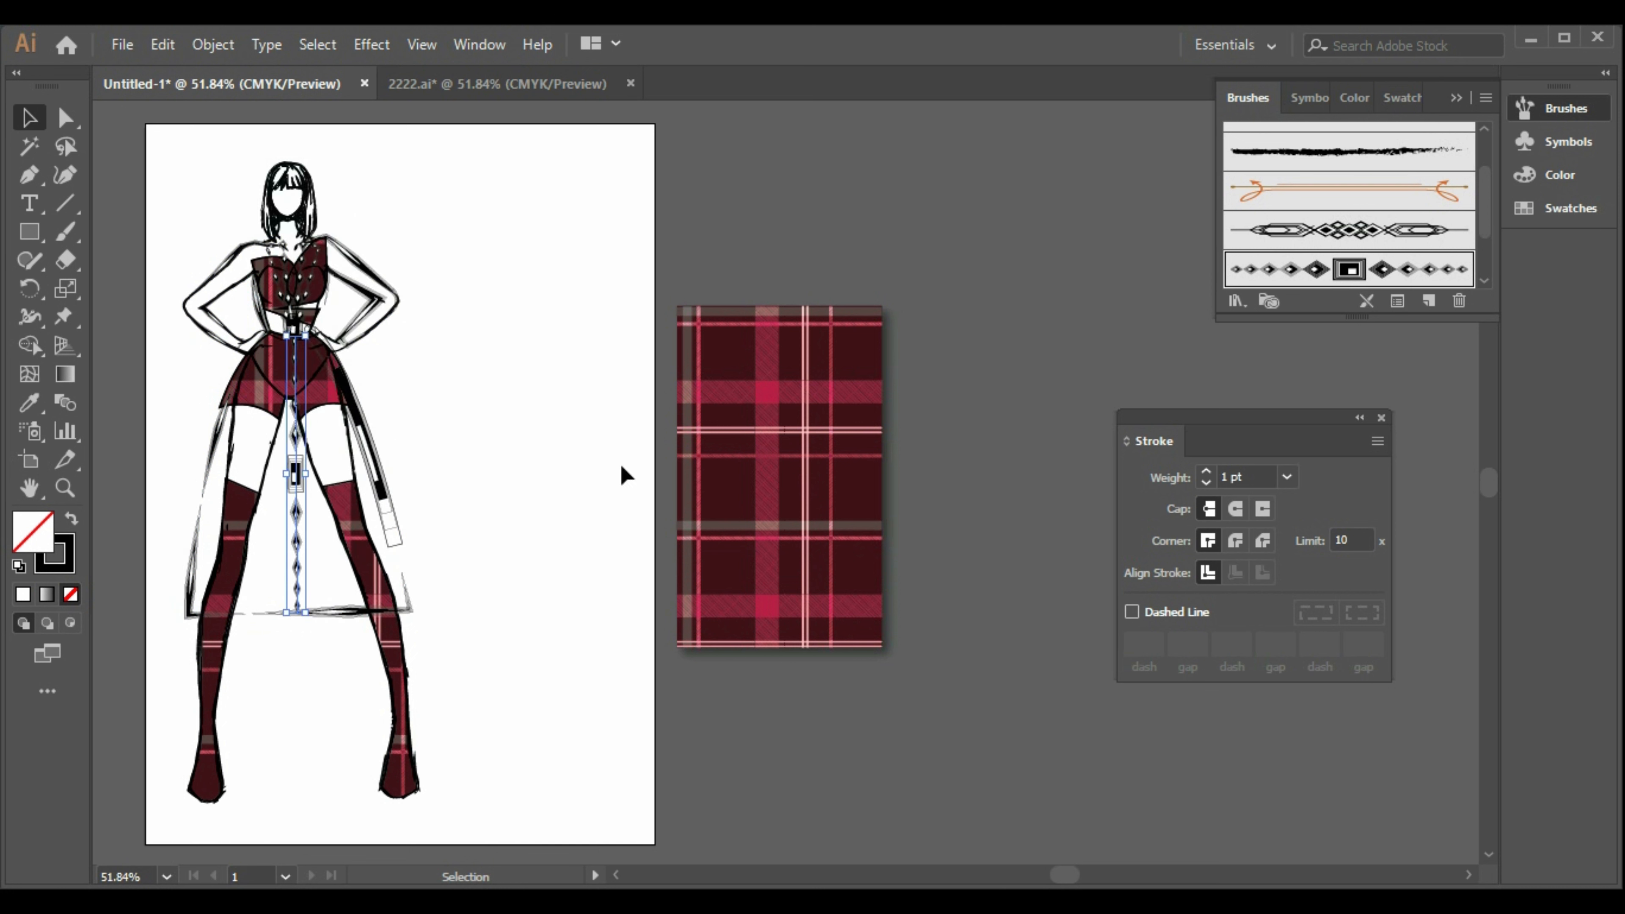
left_click(798, 482, "shift")
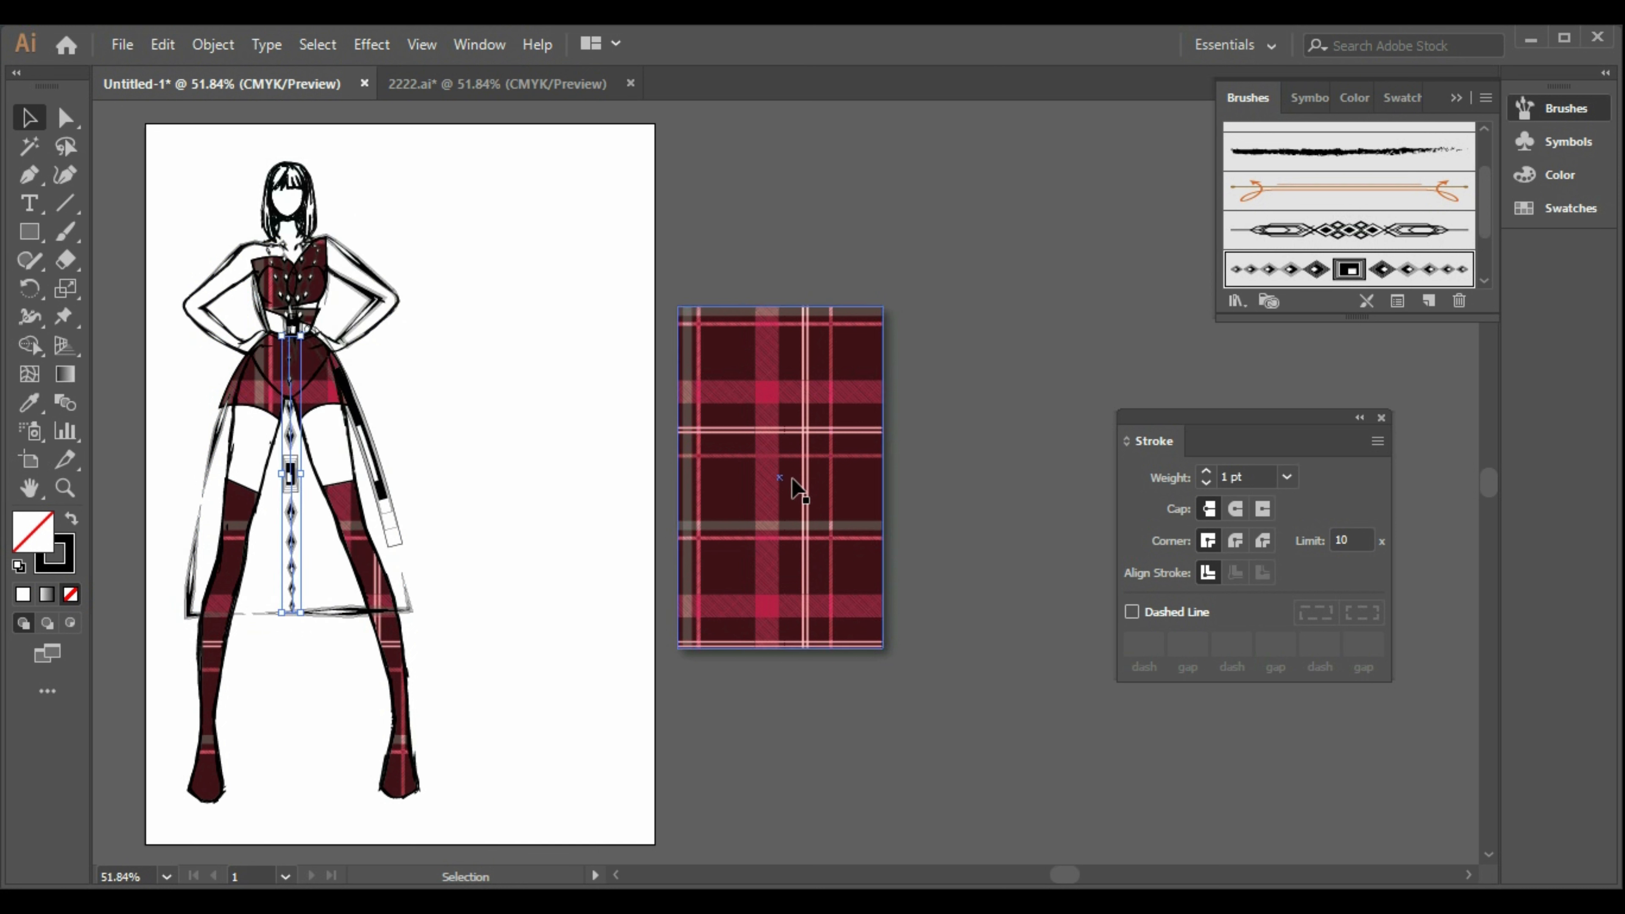
left_click(582, 509)
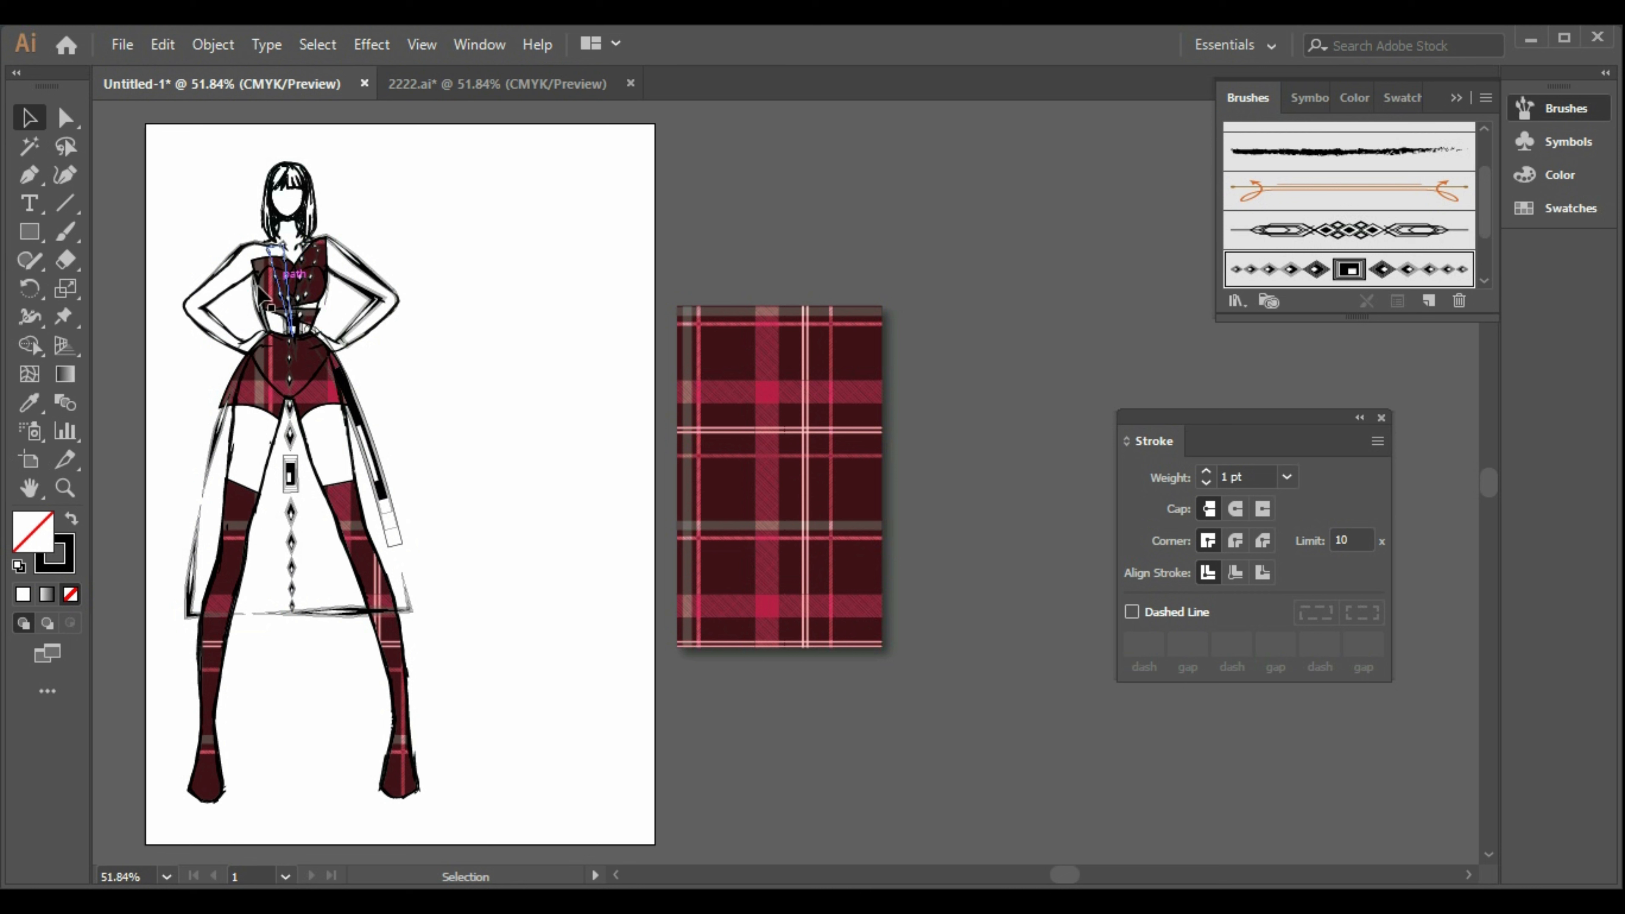
- Delete the plaid fabric rectangle beside the artboard
left_click(859, 522)
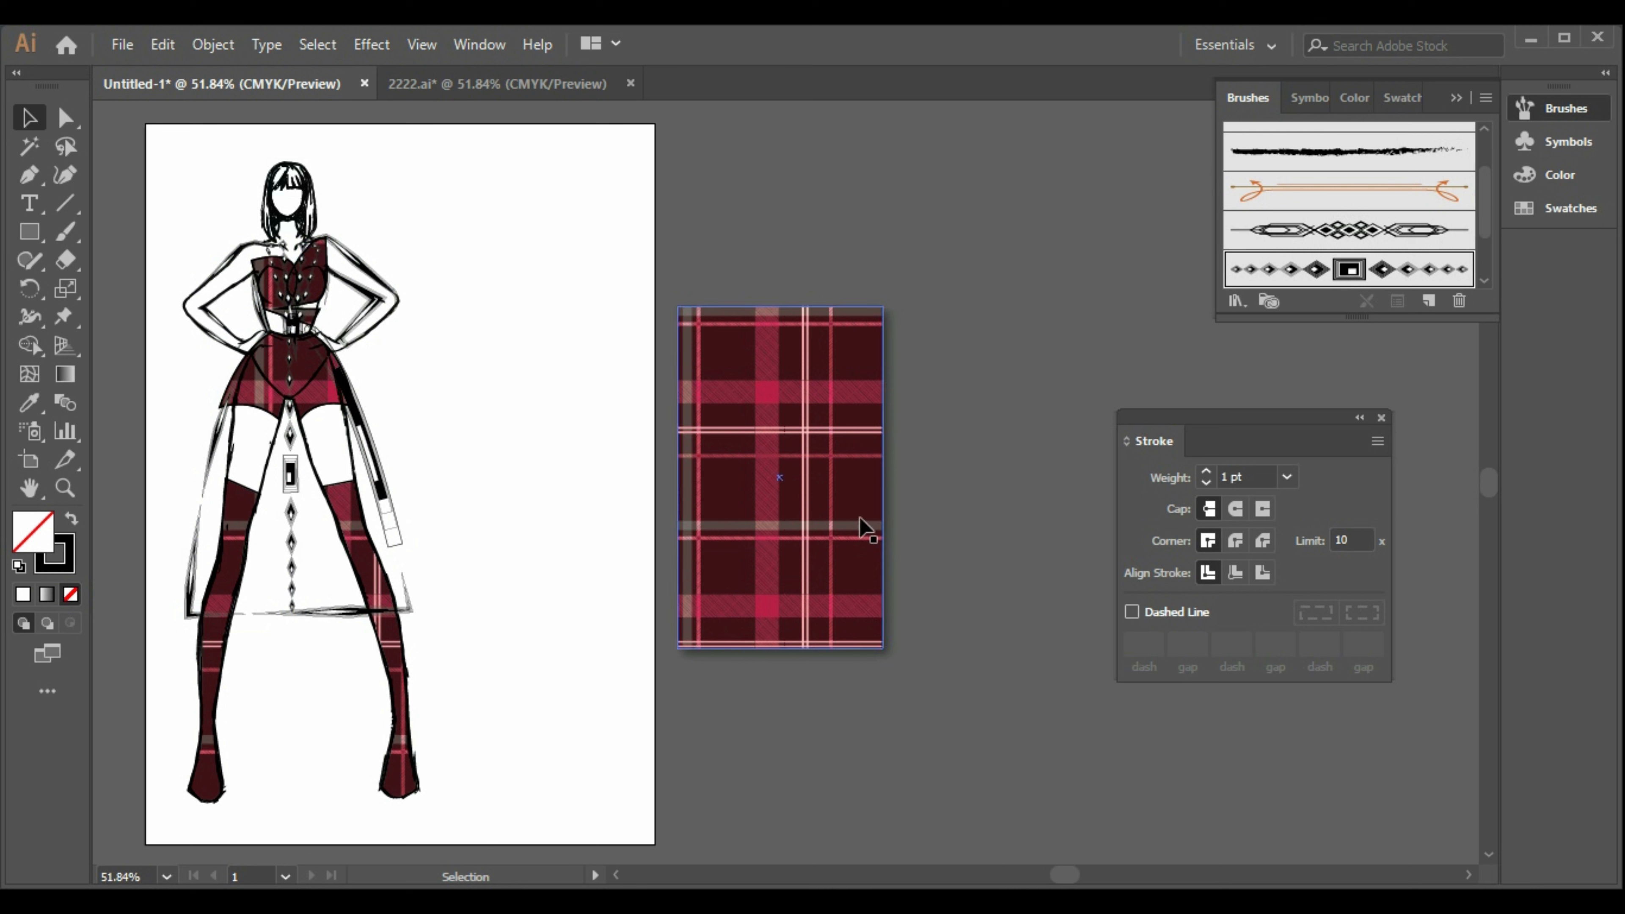
left_click(799, 512)
key("Delete")
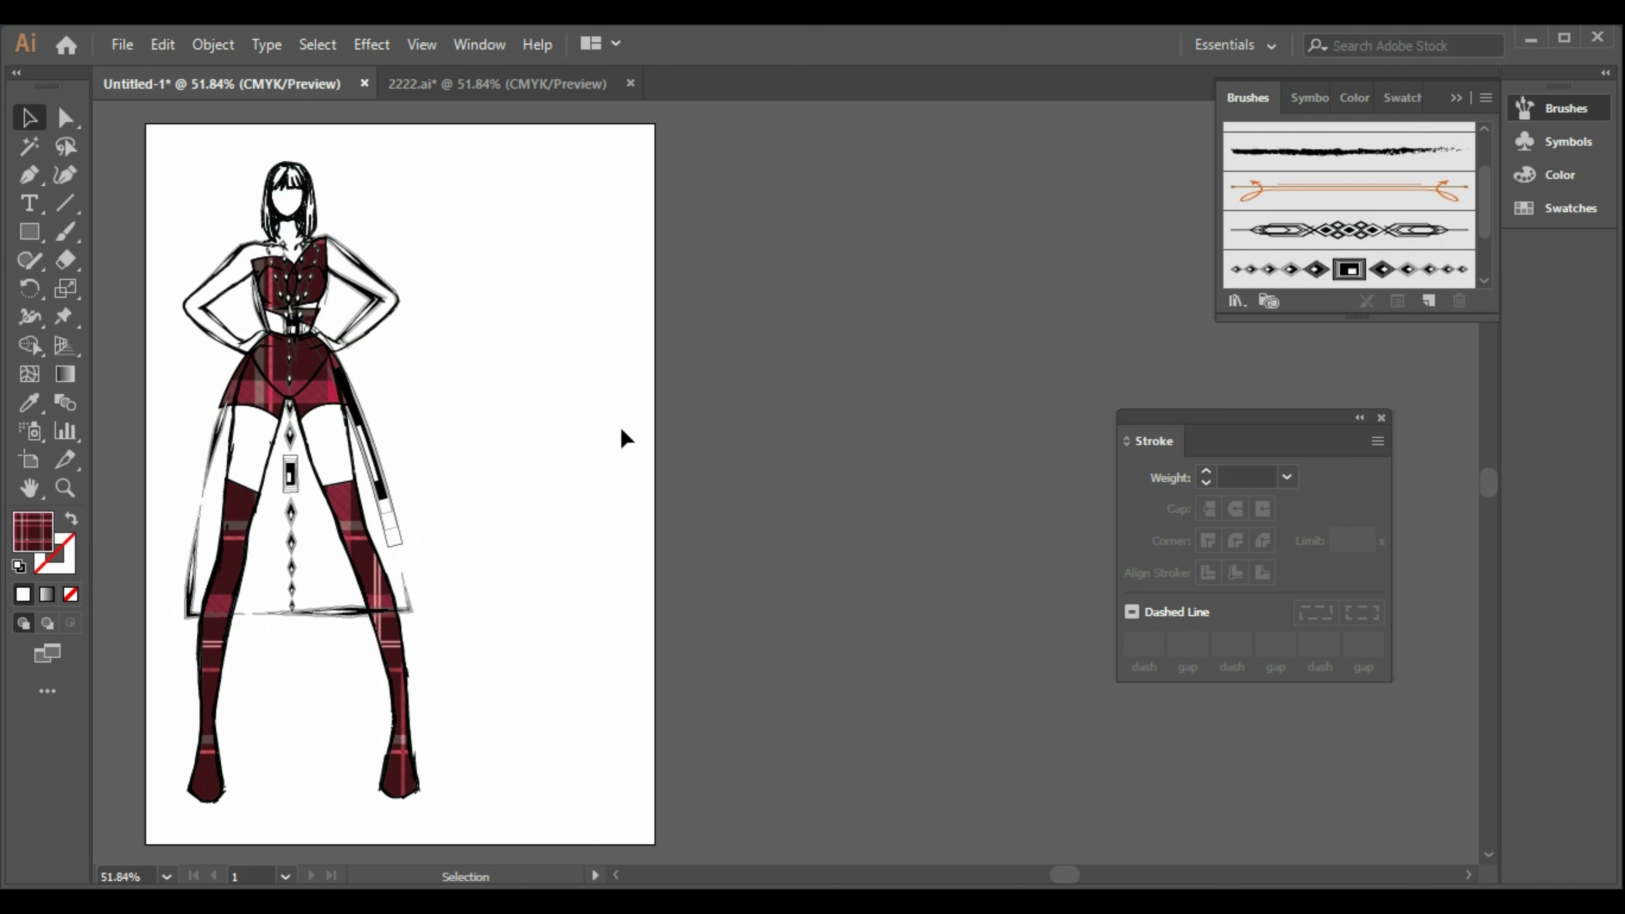
- Move the coat outline off the figure to the empty canvas right of the artboard
left_click(381, 492)
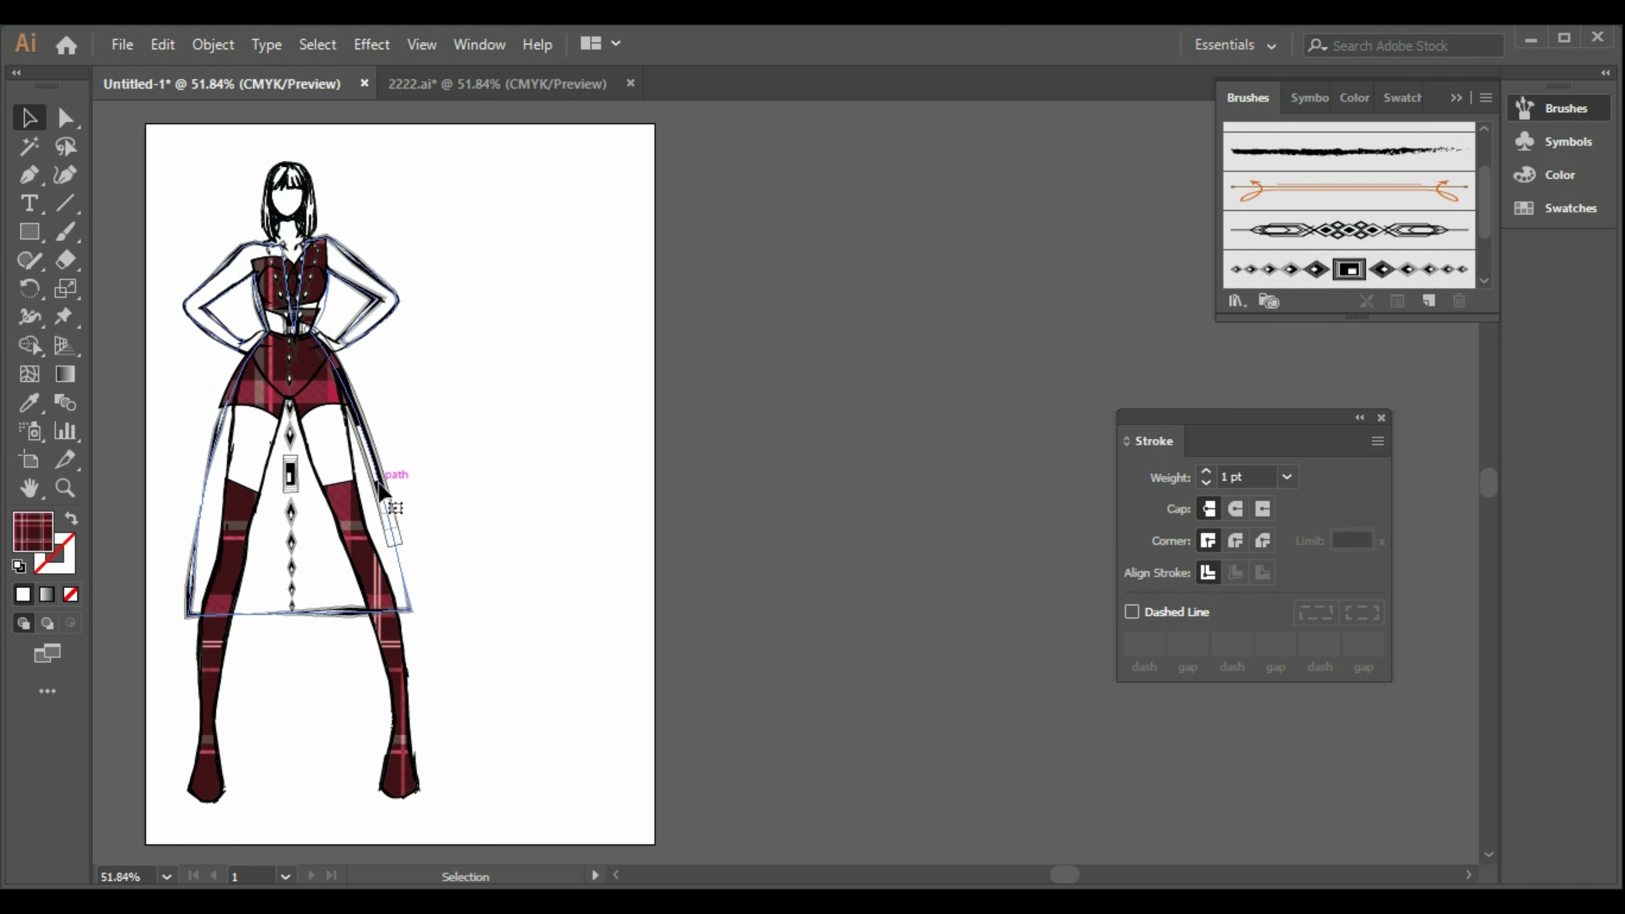
right_click(290, 498)
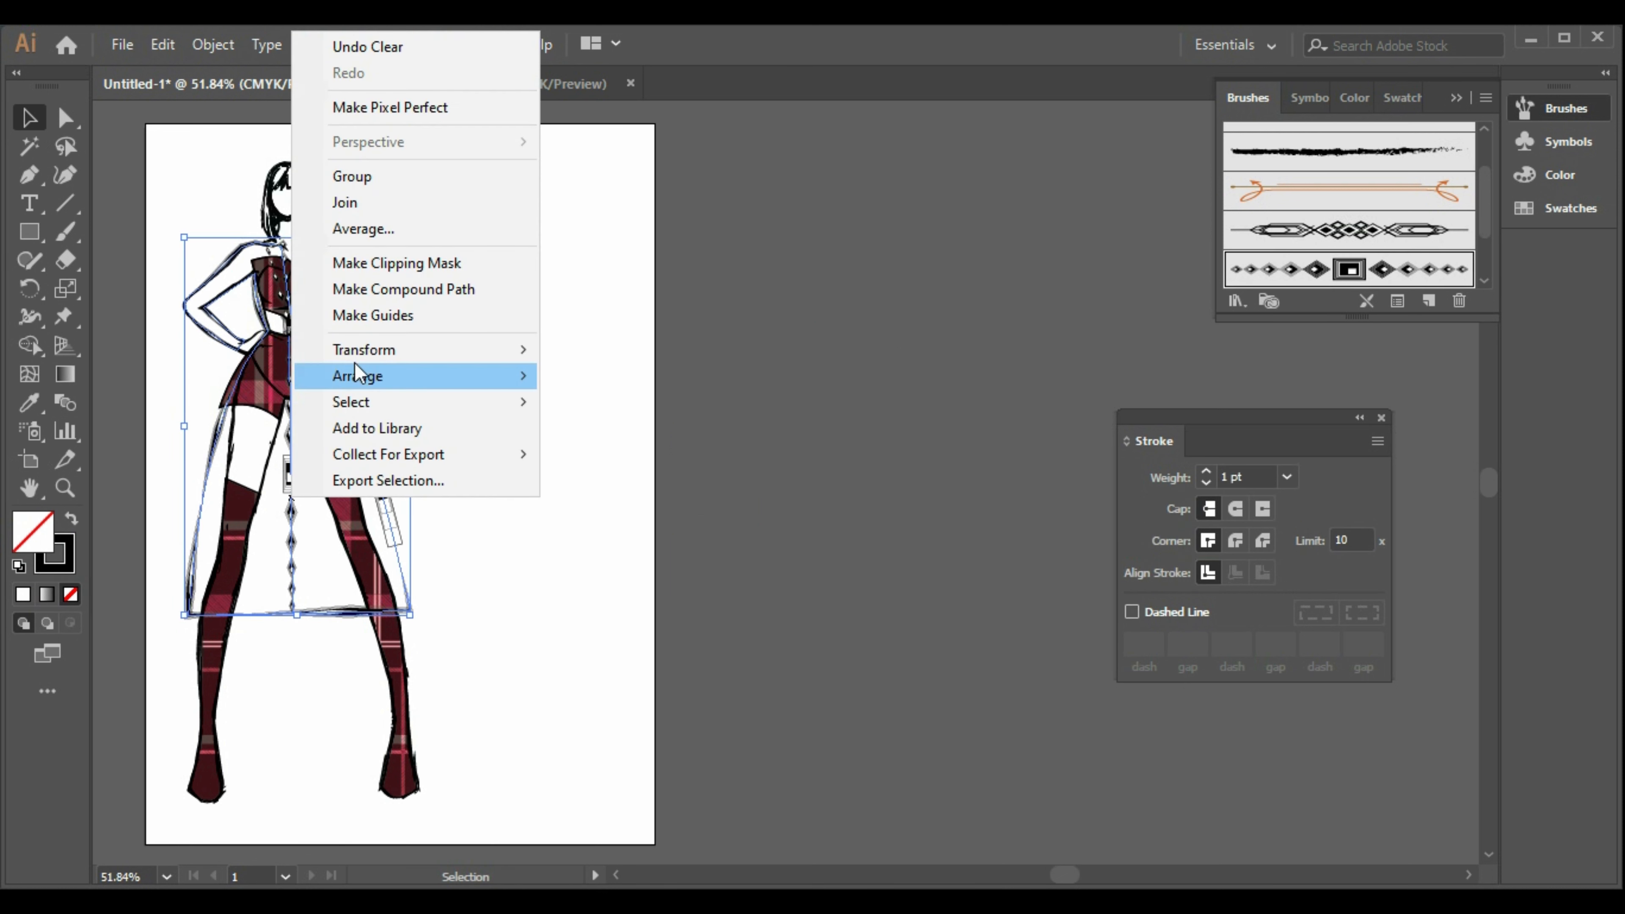
left_click(352, 202)
left_click(511, 383)
left_click_drag(382, 475, 897, 501)
- Move the white shorts base, the white top base and the plaid shorts off the figure to its right
left_click_drag(348, 408, 588, 355)
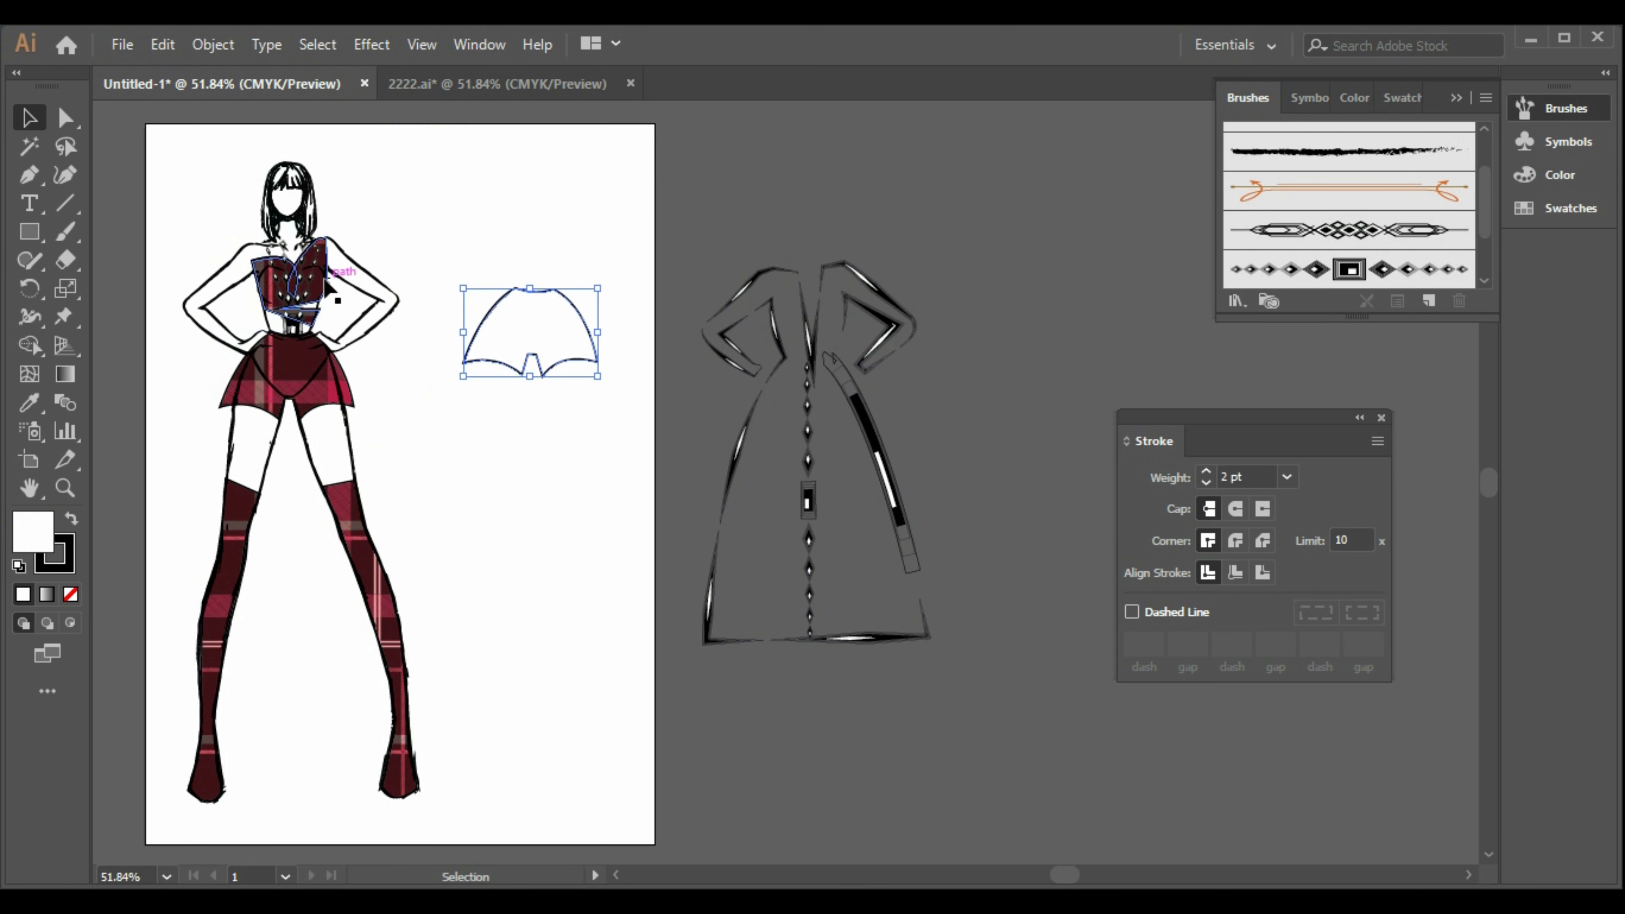
left_click_drag(324, 281, 596, 230)
left_click_drag(308, 364, 618, 503)
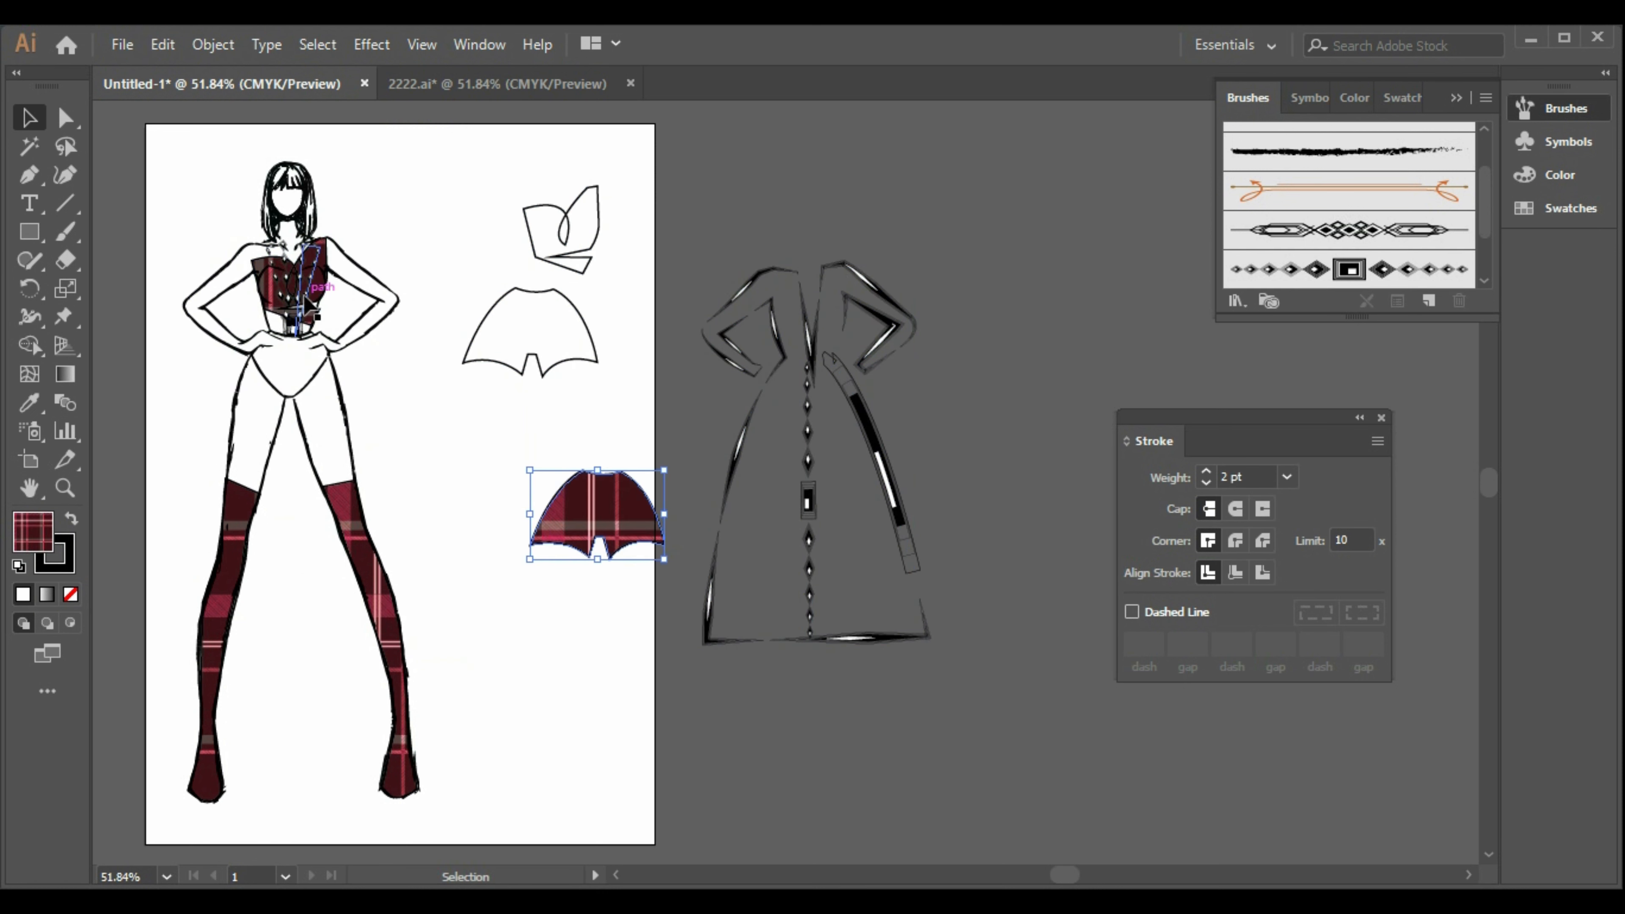
- Move the neckline trim lines from the figure's bodice onto the coat, and group all the coat parts
left_click_drag(305, 296, 805, 308)
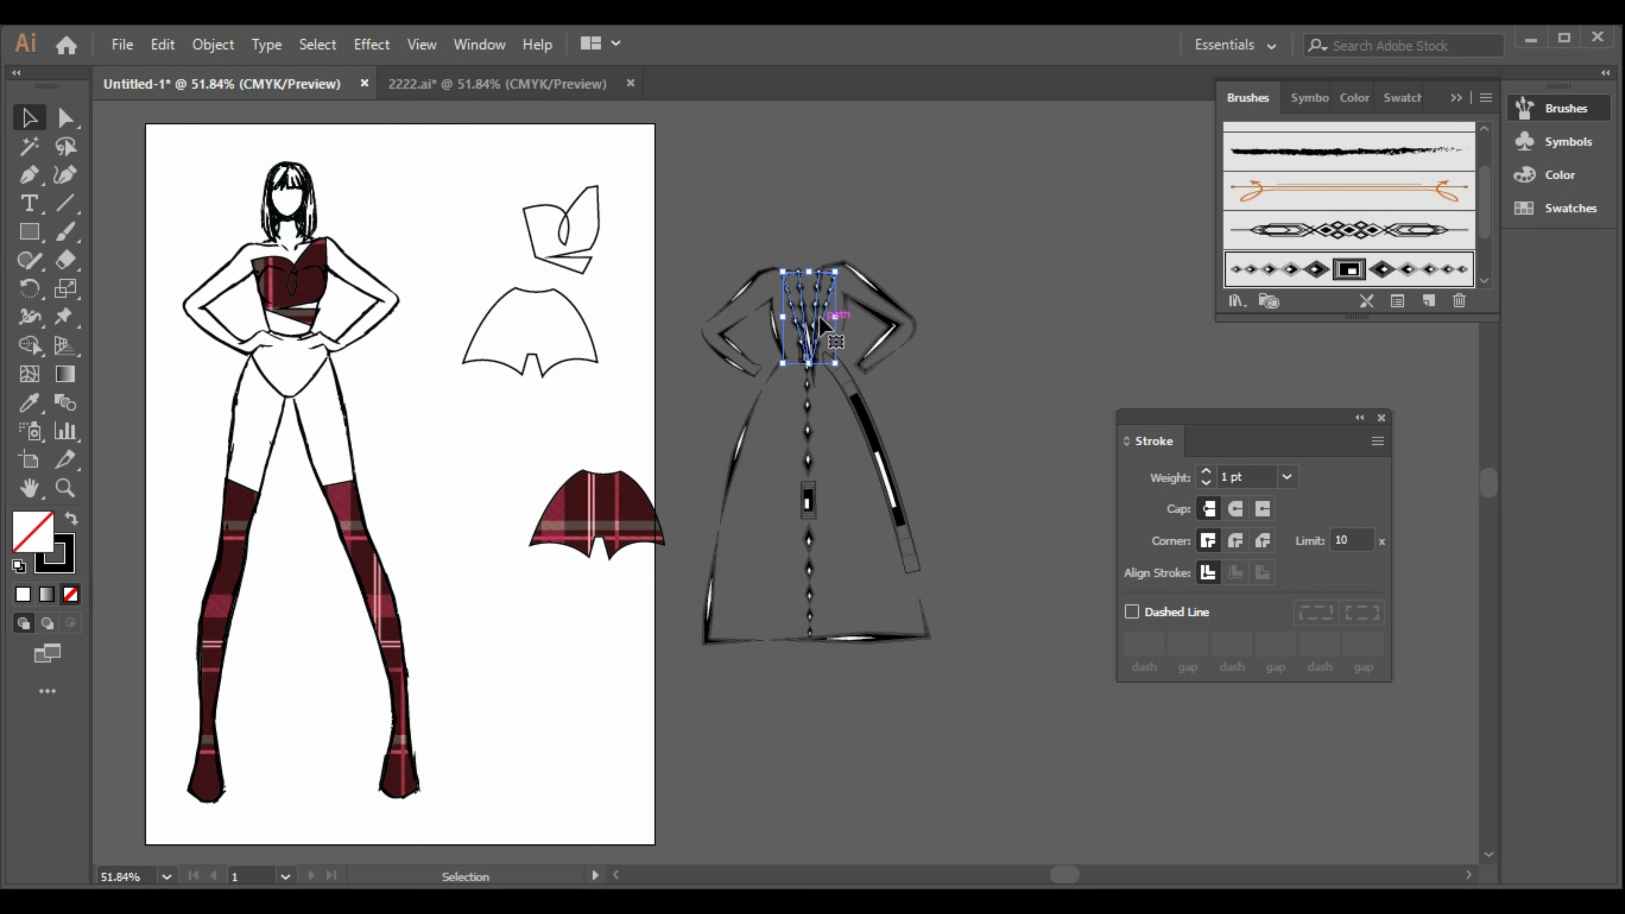
right_click(821, 299)
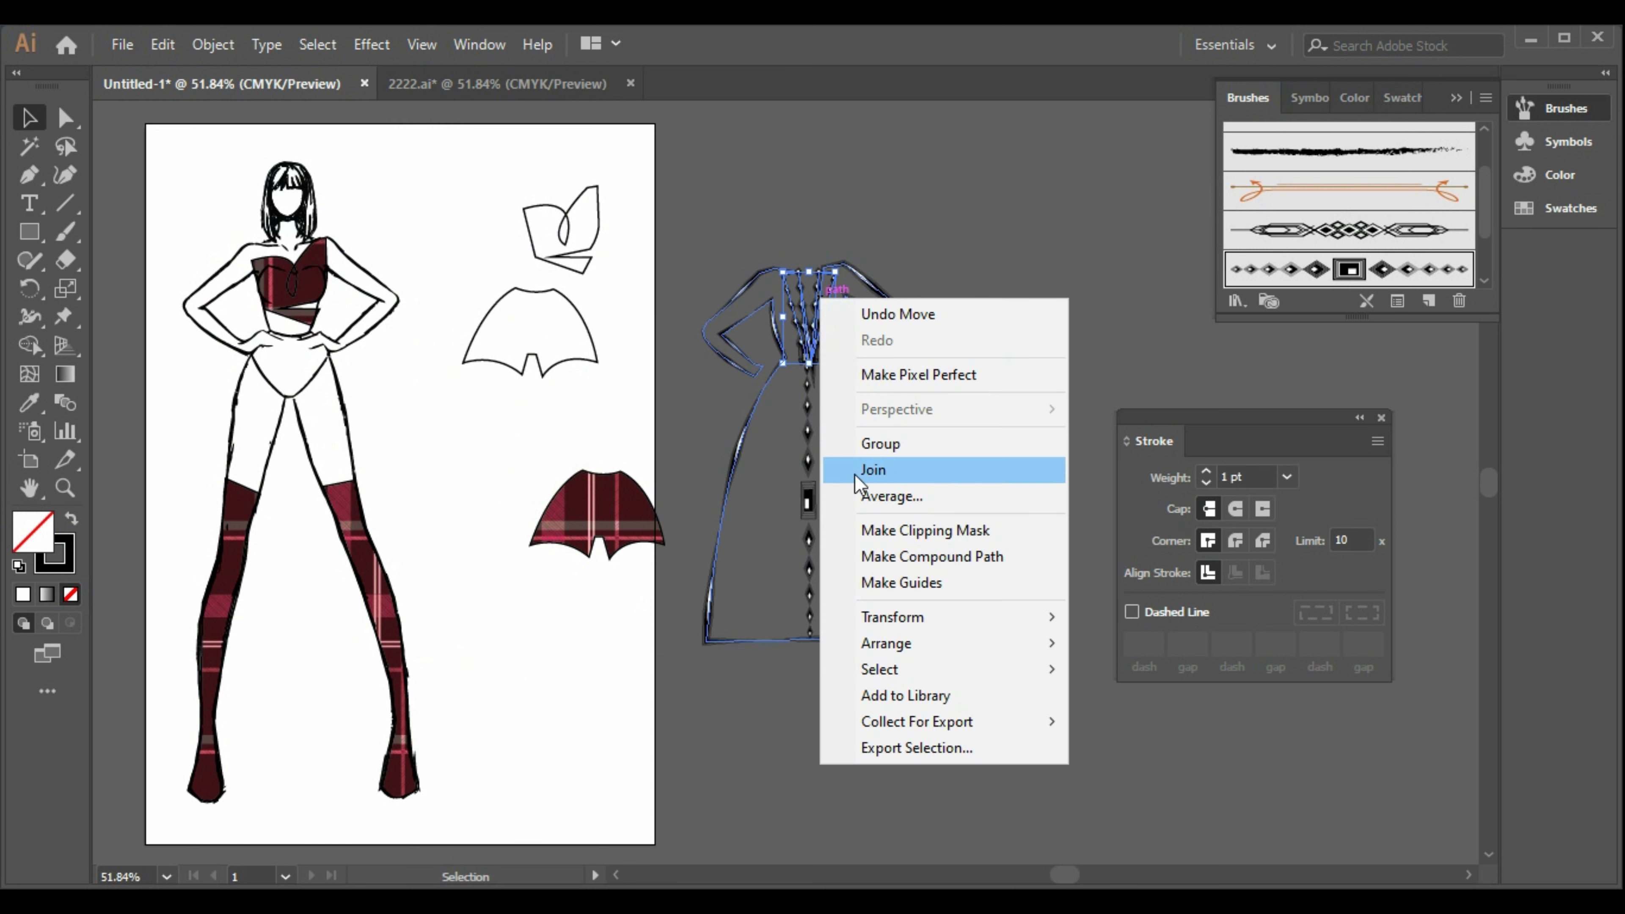
left_click(794, 496, "shift")
right_click(805, 495)
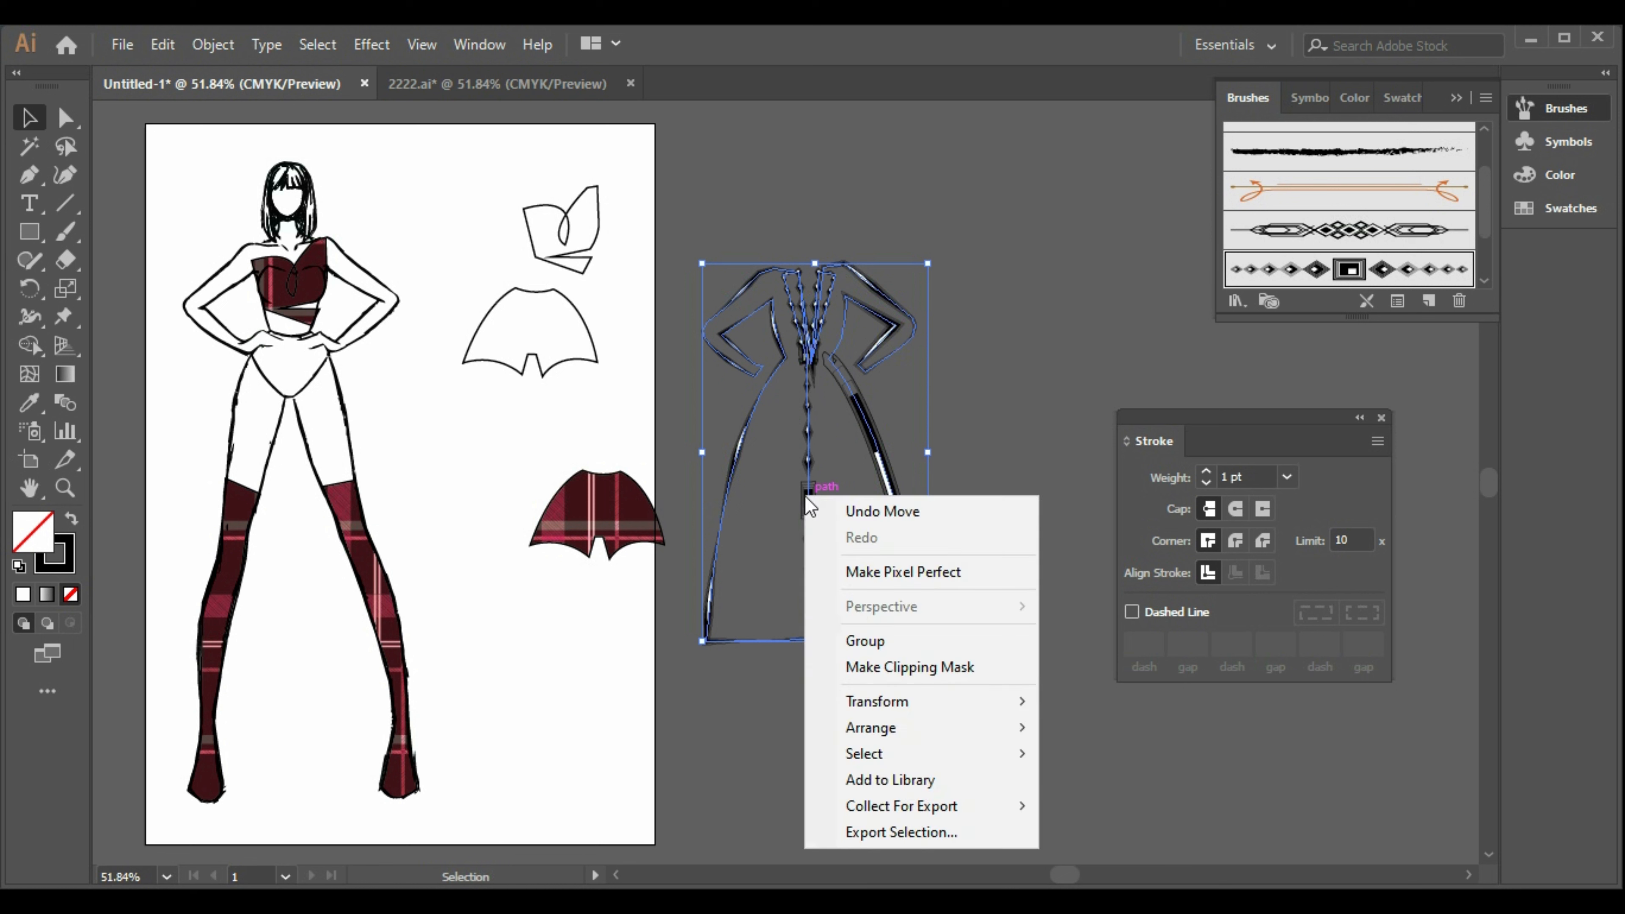
left_click(881, 641)
left_click(950, 657)
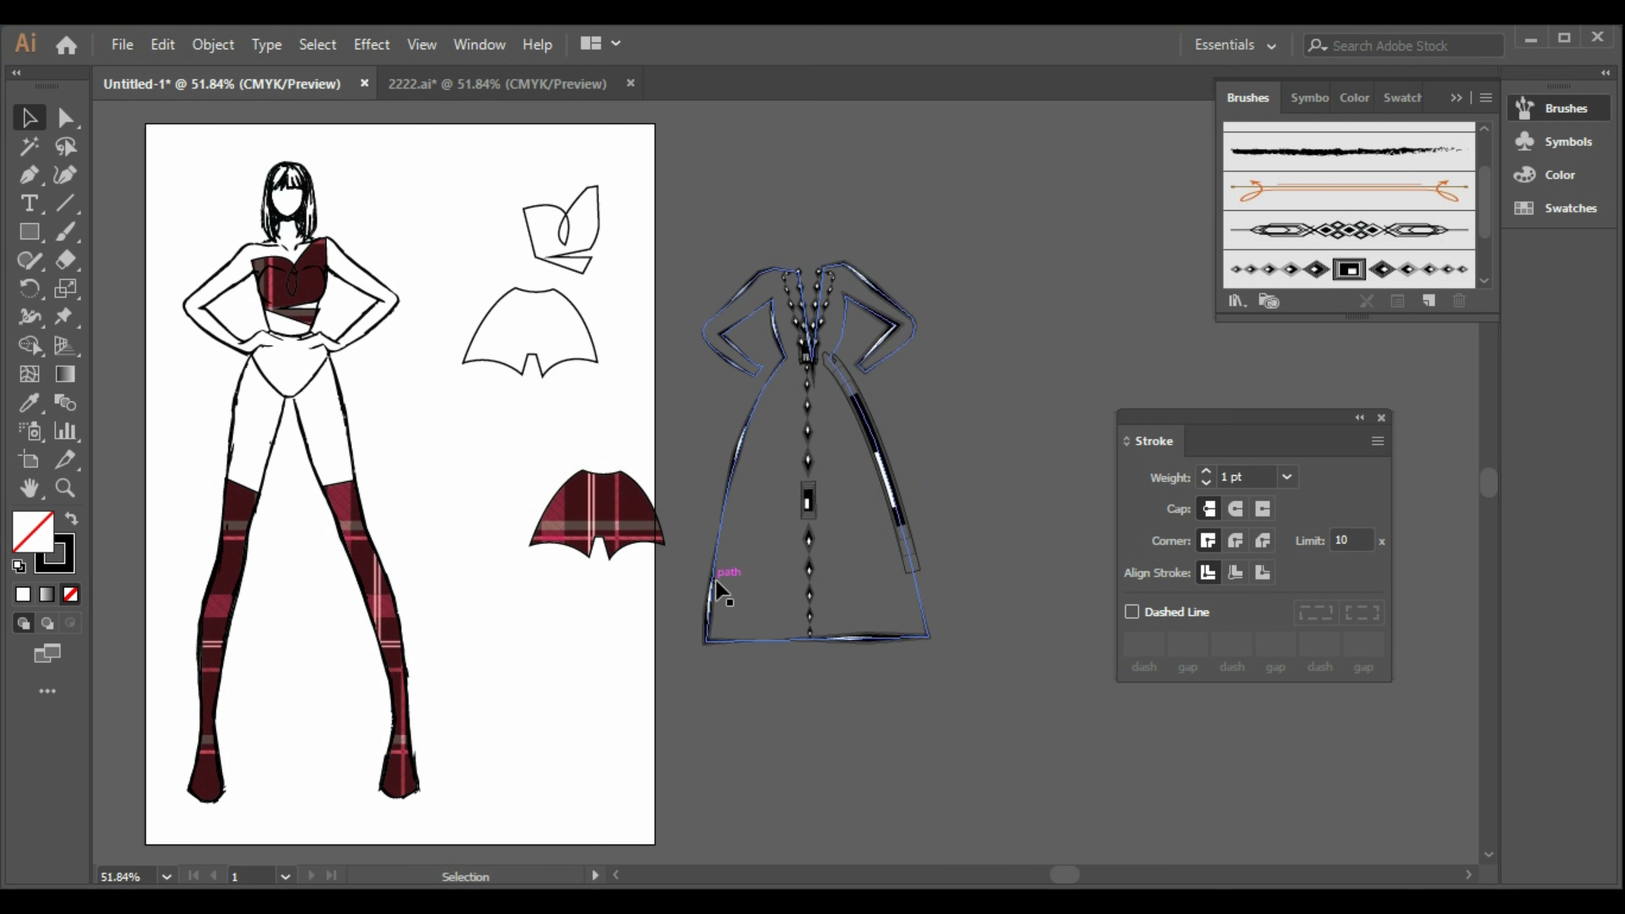
- Draw the lower edge of a new shorts base across the figure's thighs with the Pen tool, curving both hems around the crotch notch
left_click(29, 174)
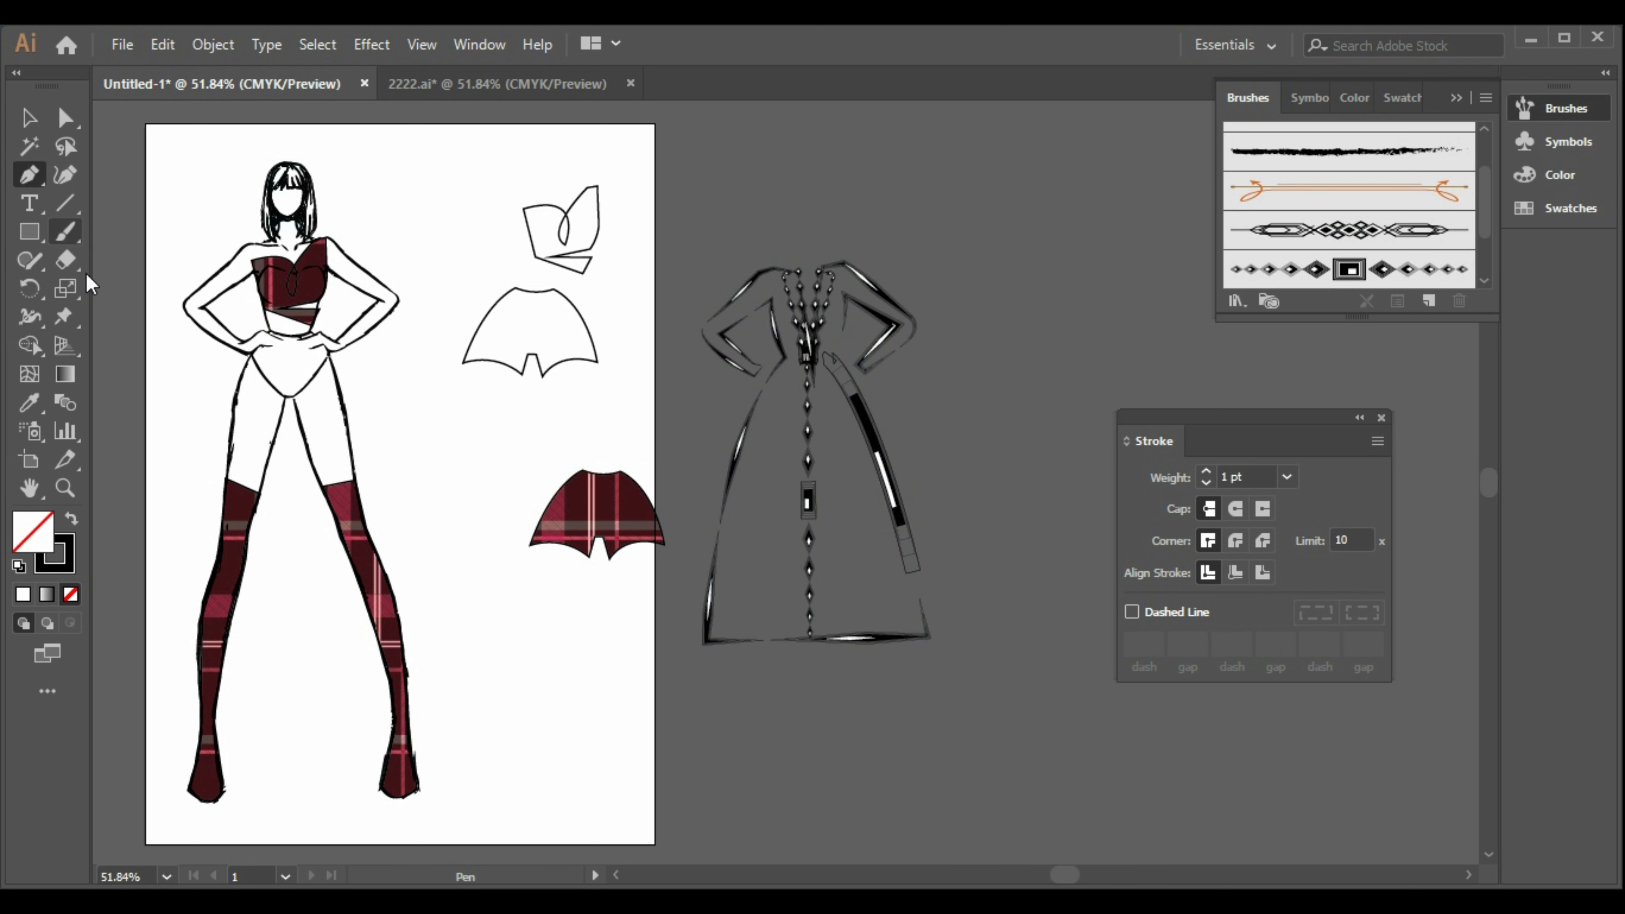
left_click(223, 395)
left_click_drag(279, 417, 277, 433)
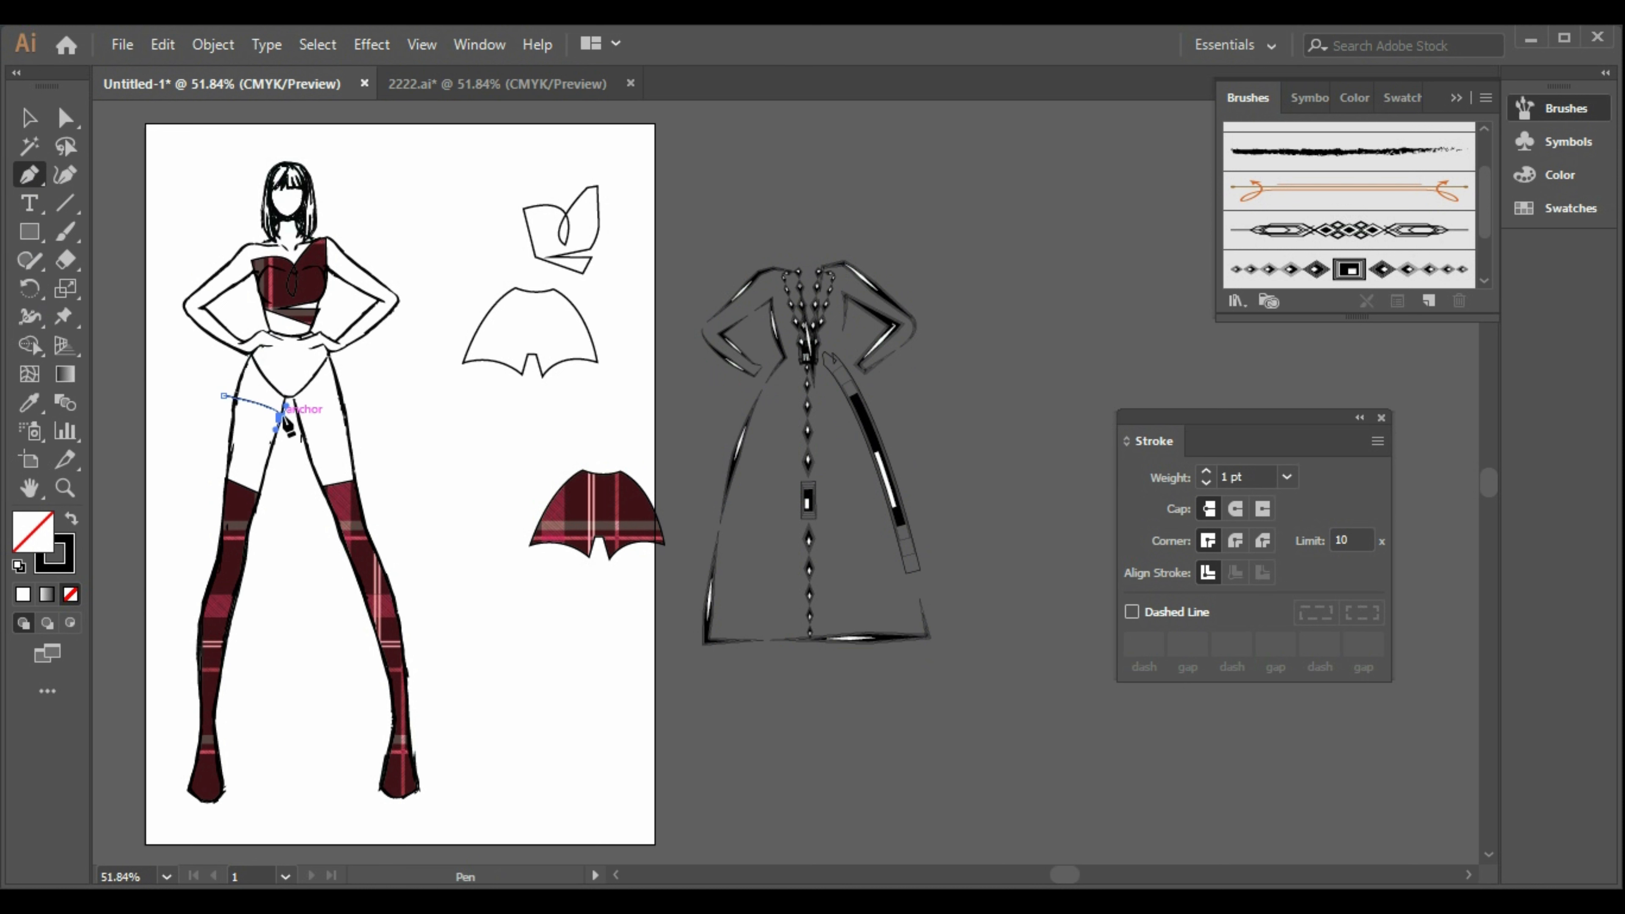
left_click(280, 417)
left_click(284, 398)
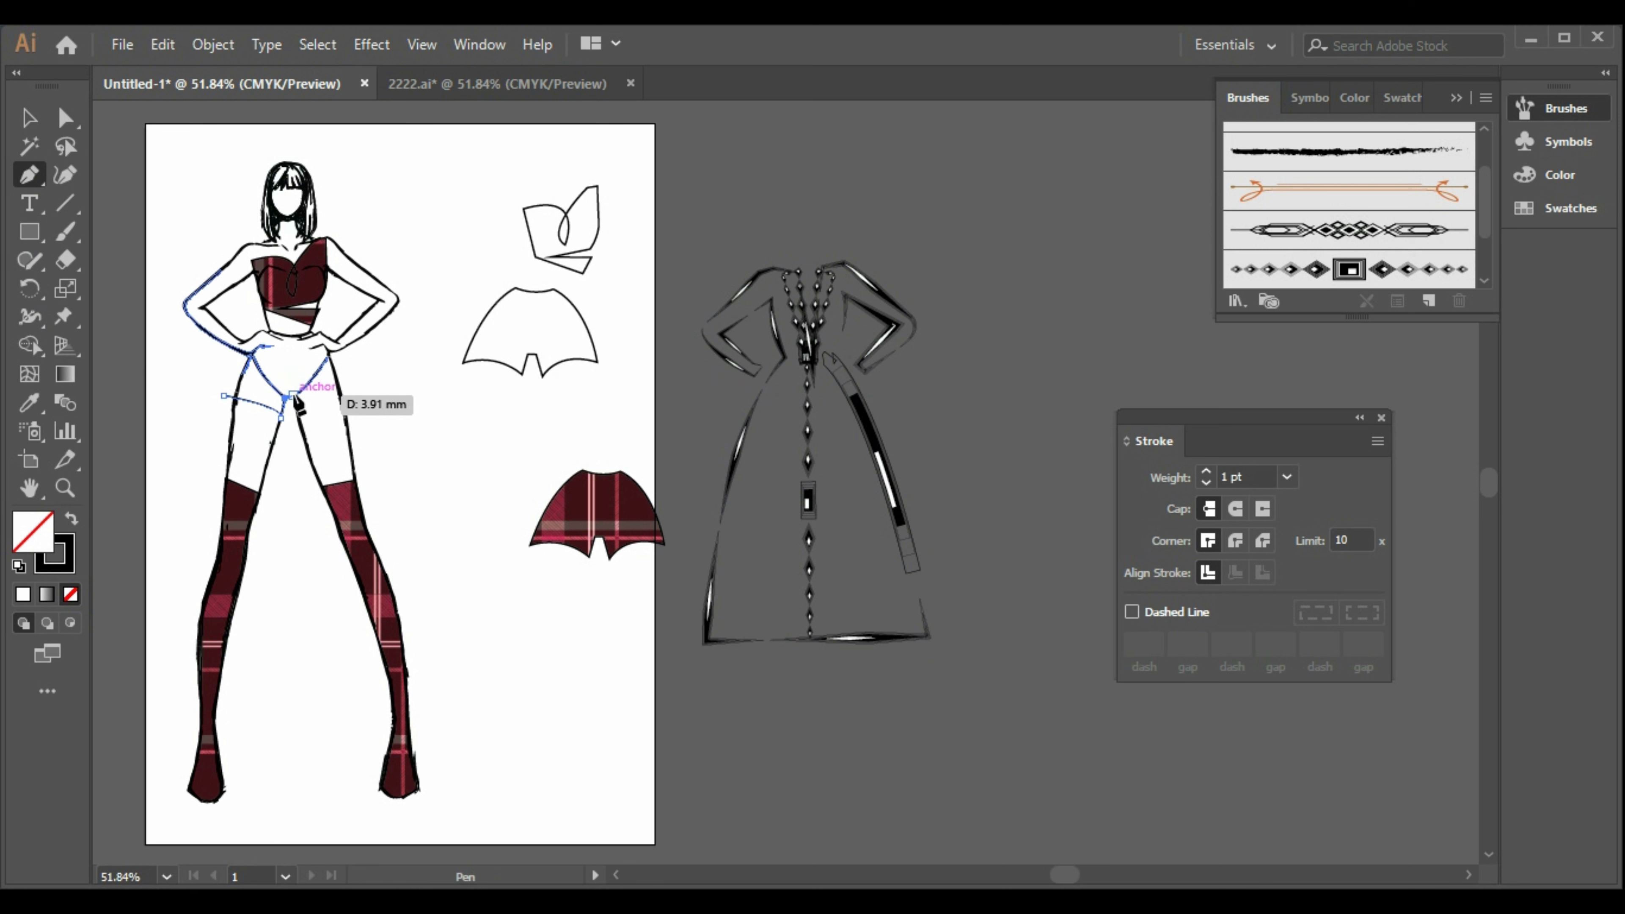
left_click(296, 413)
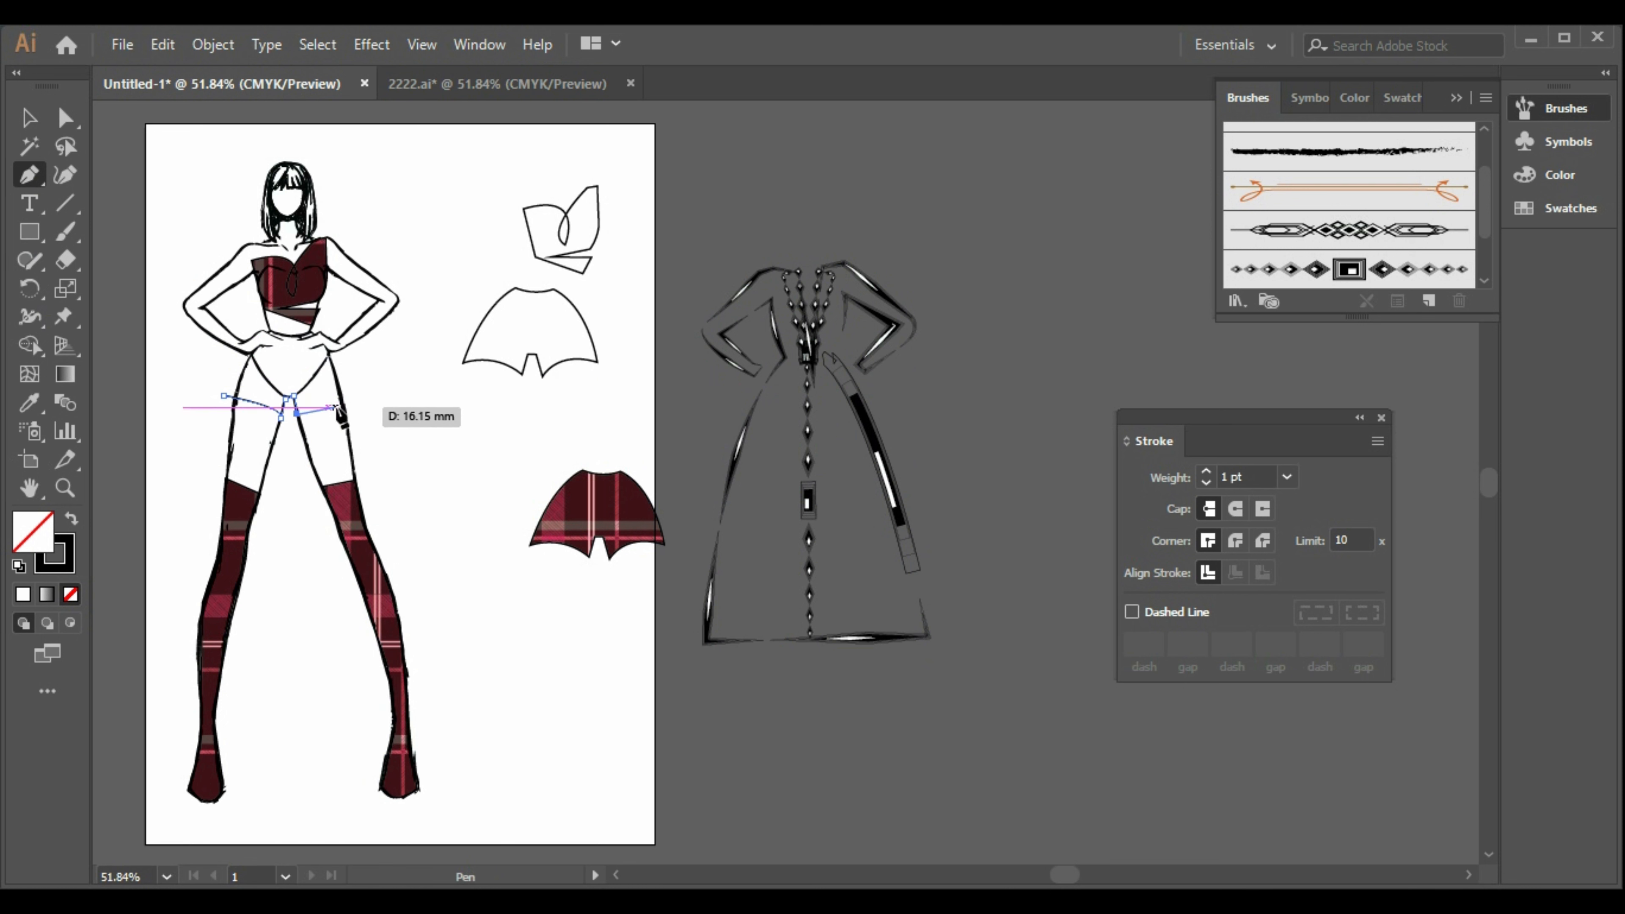
key("ctrl+z")
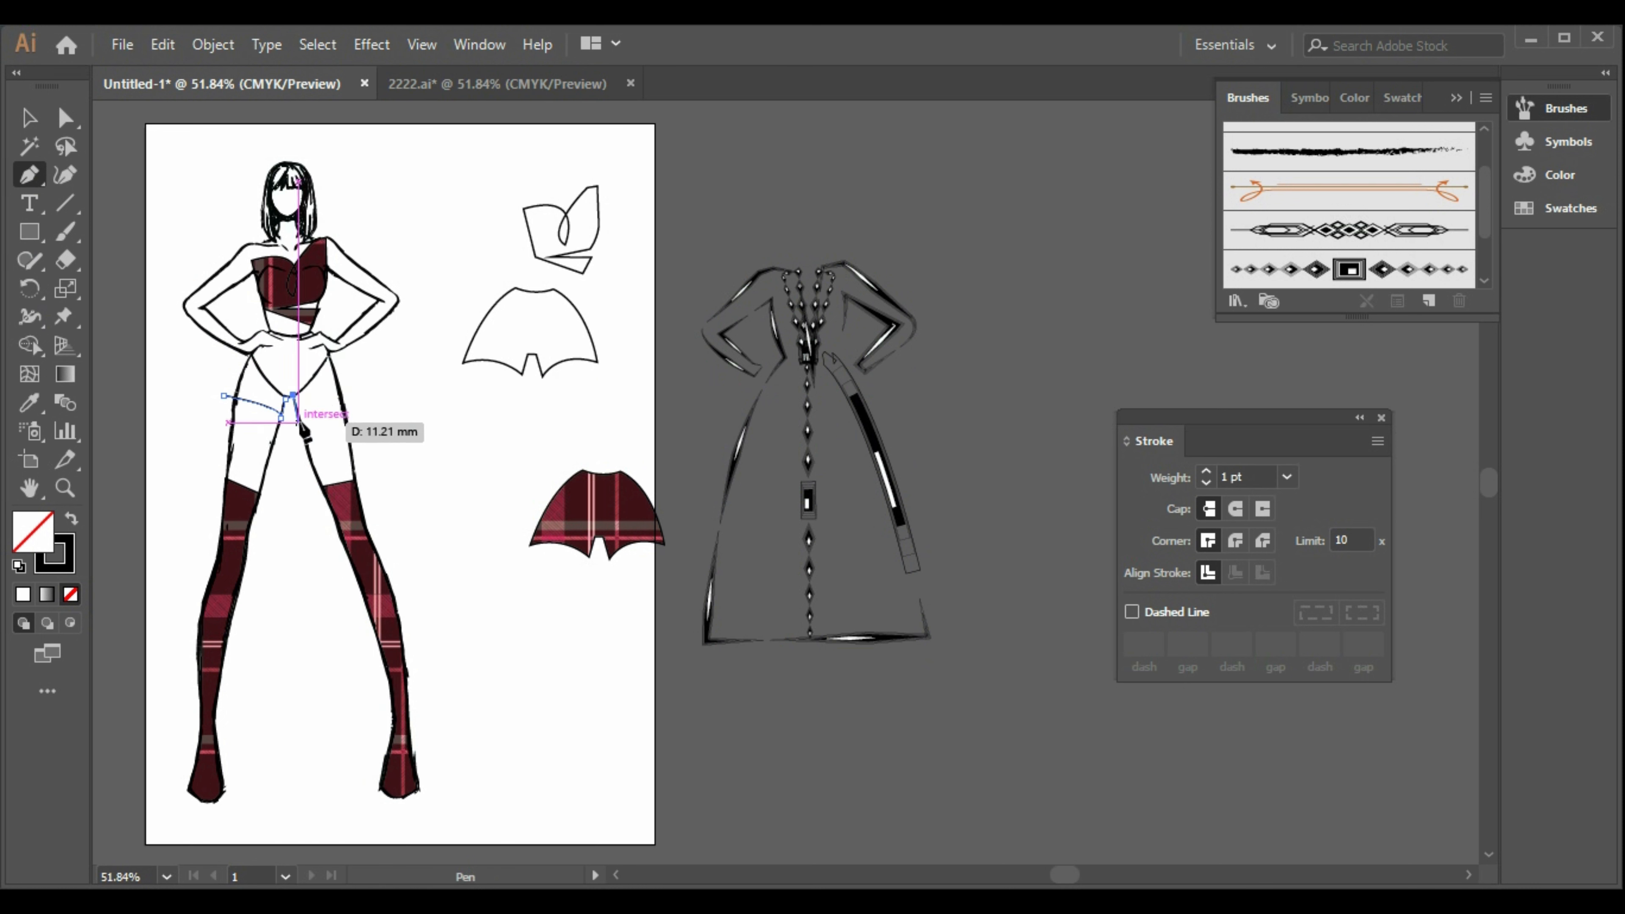
left_click(302, 421)
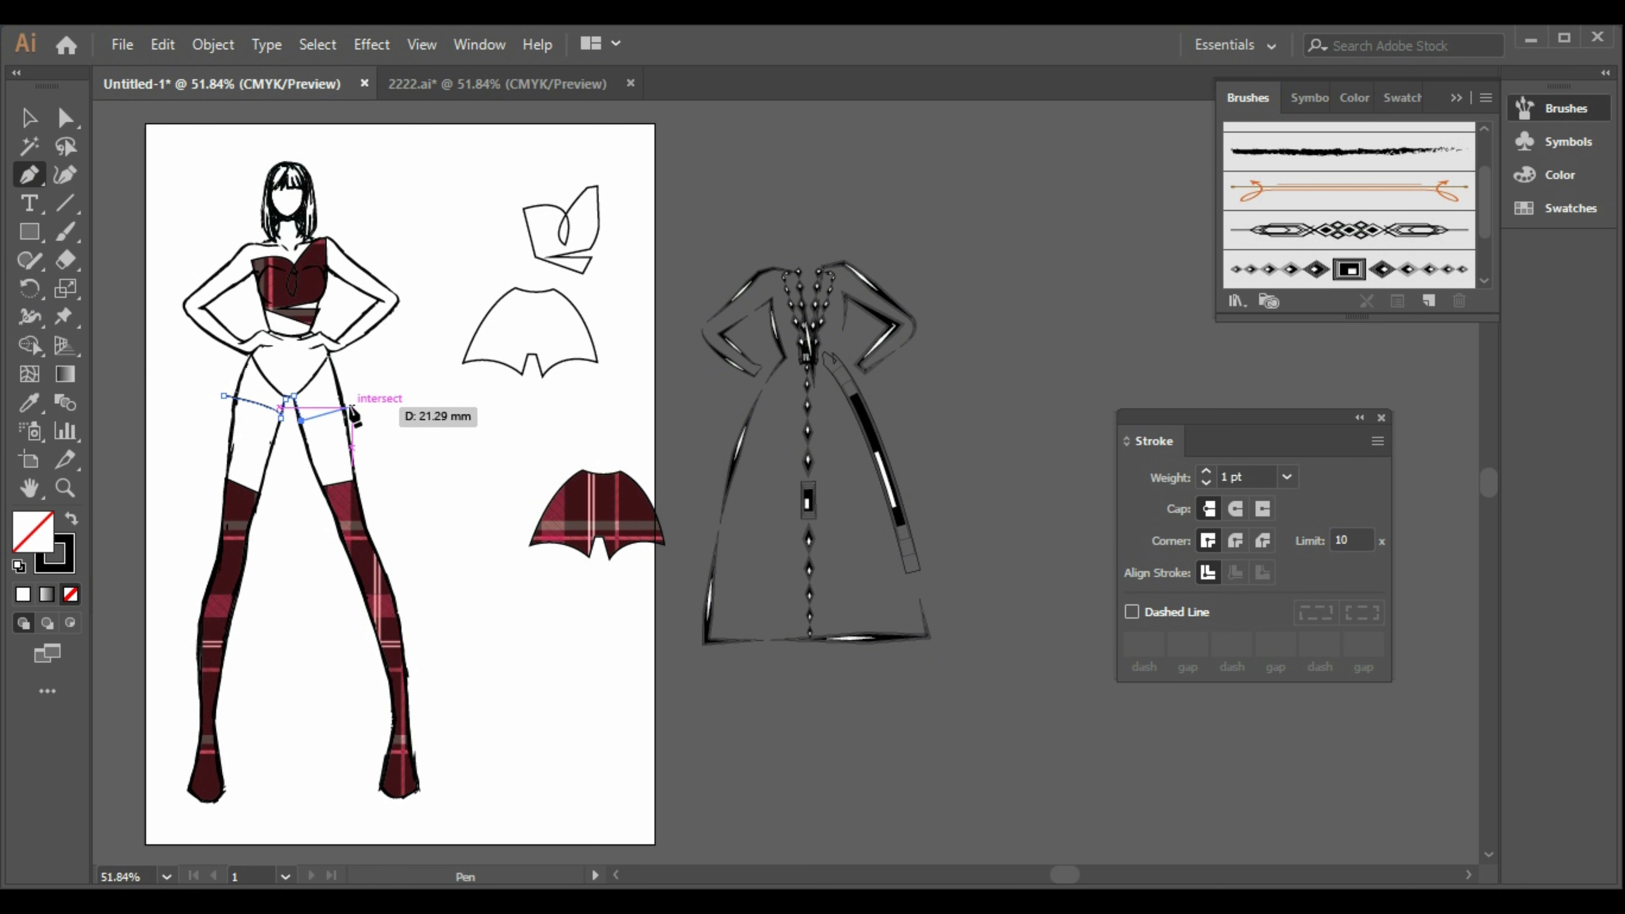
left_click_drag(351, 402, 371, 407)
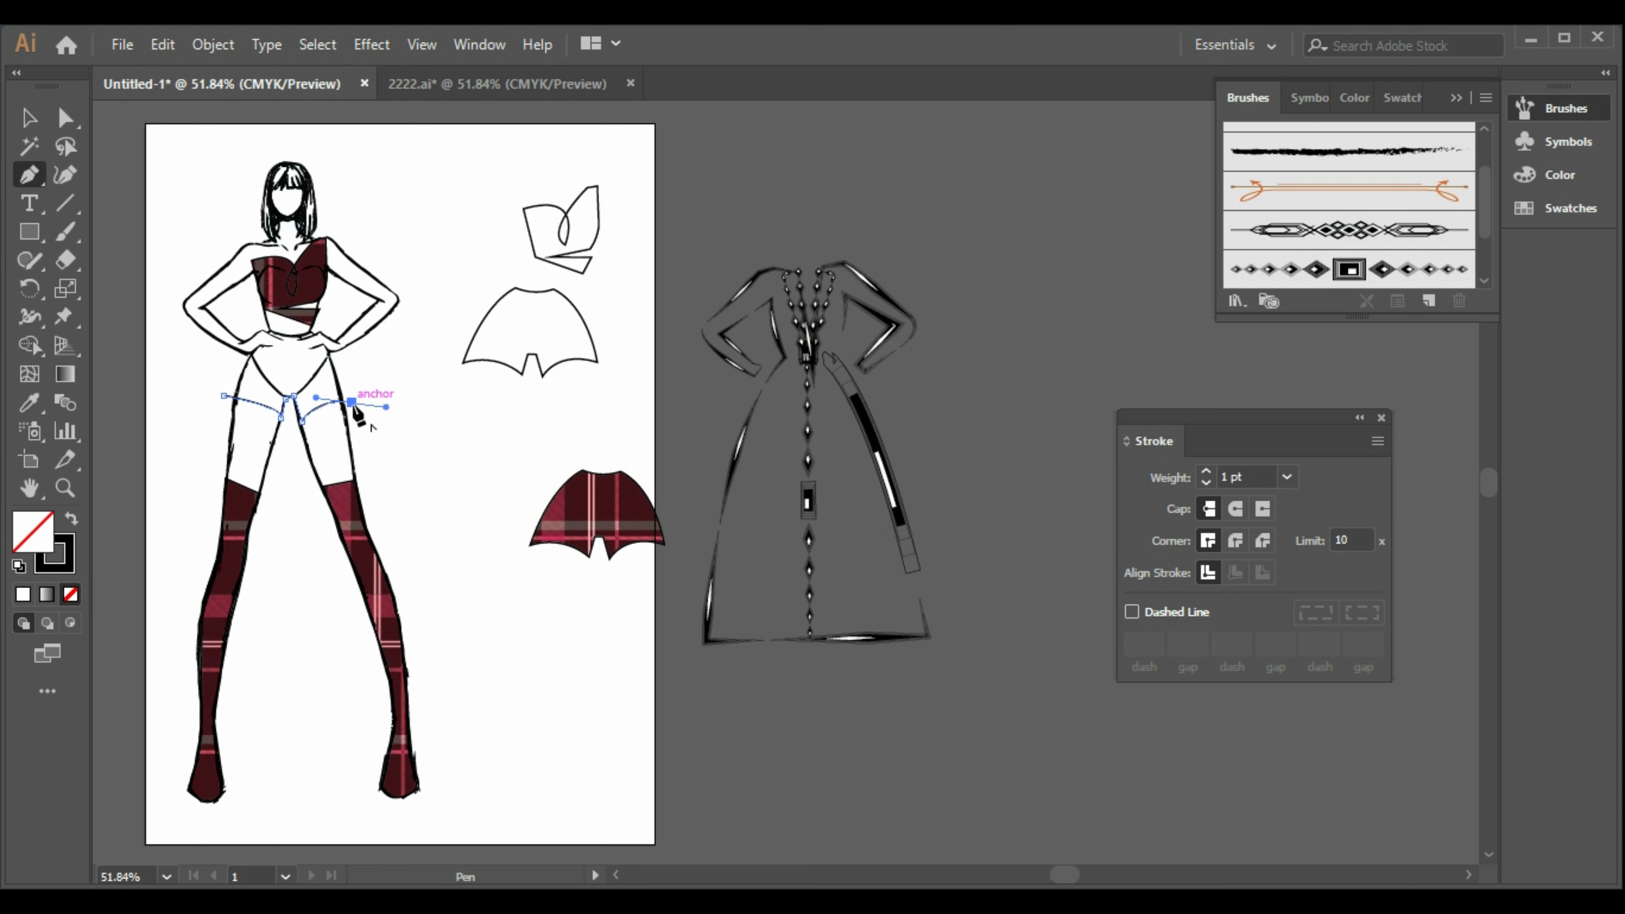
left_click(352, 403)
- Continue the shorts base up the right hip and across the waist, and close the path at the left hem
left_click_drag(311, 330, 288, 316)
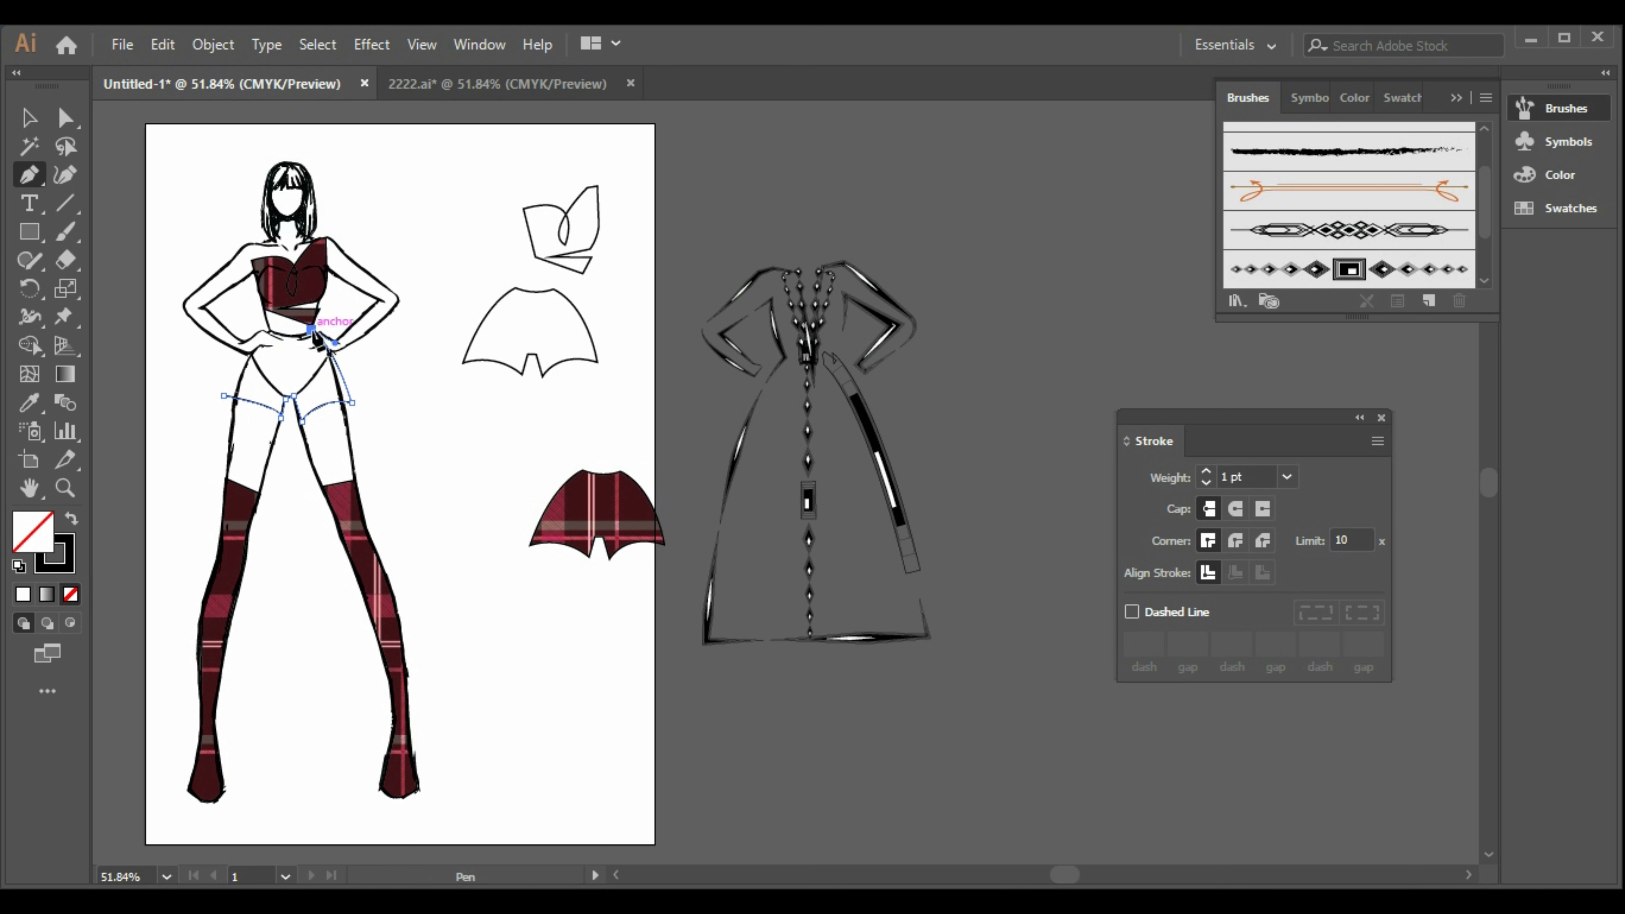
left_click_drag(277, 330, 252, 321)
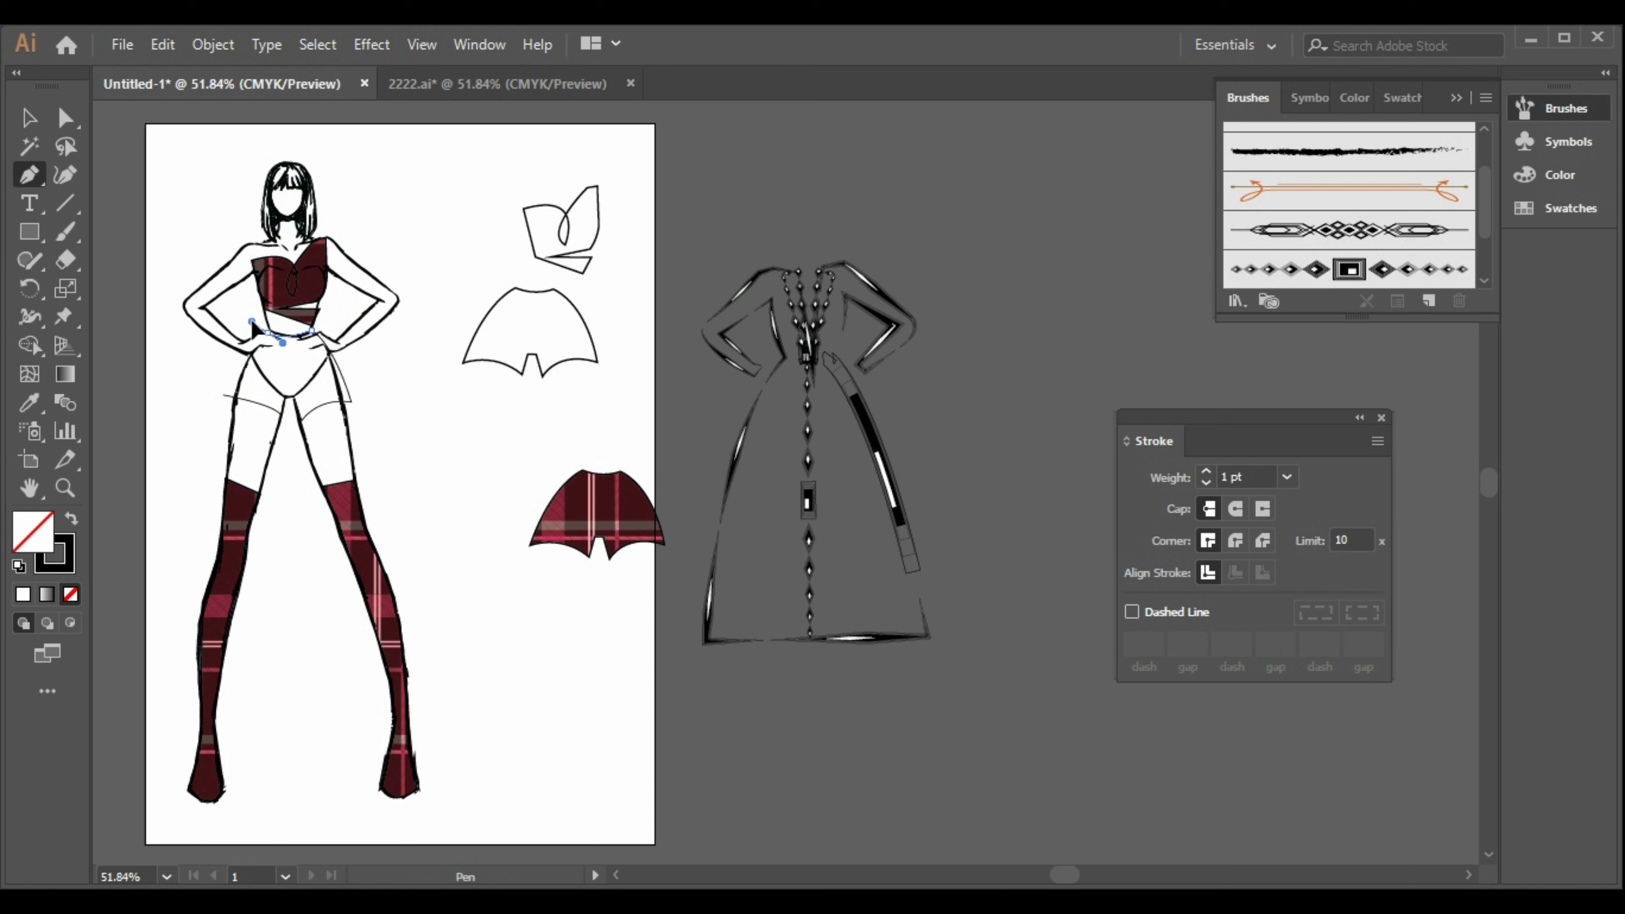
left_click(266, 333)
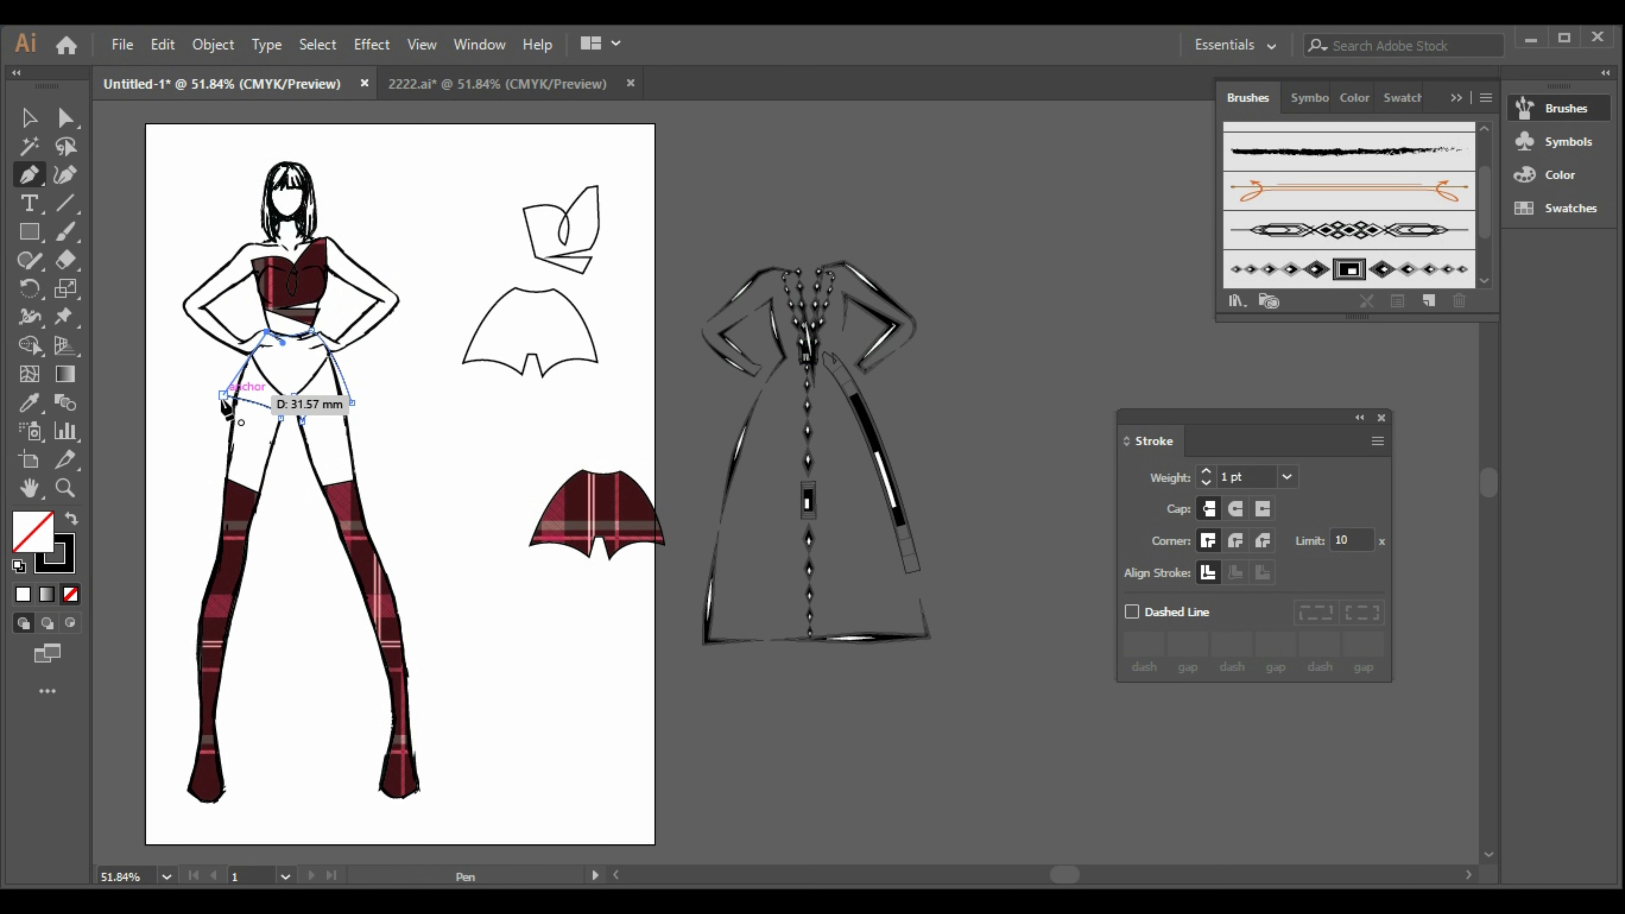
left_click_drag(223, 394, 192, 464)
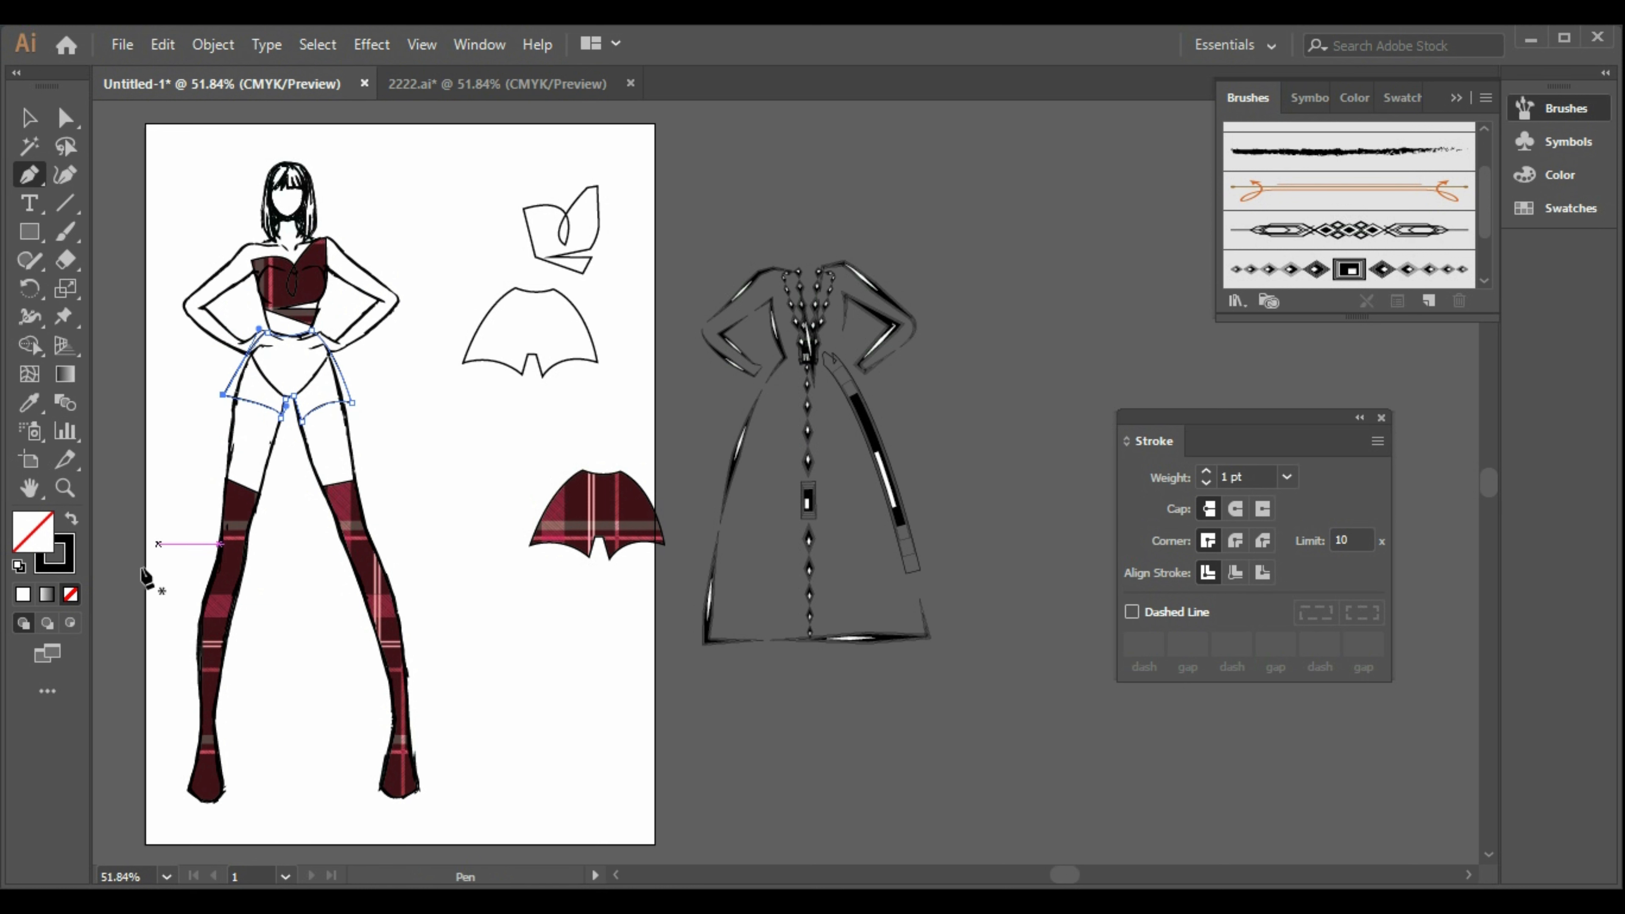
- Fill the new shorts base with white
left_click(20, 598)
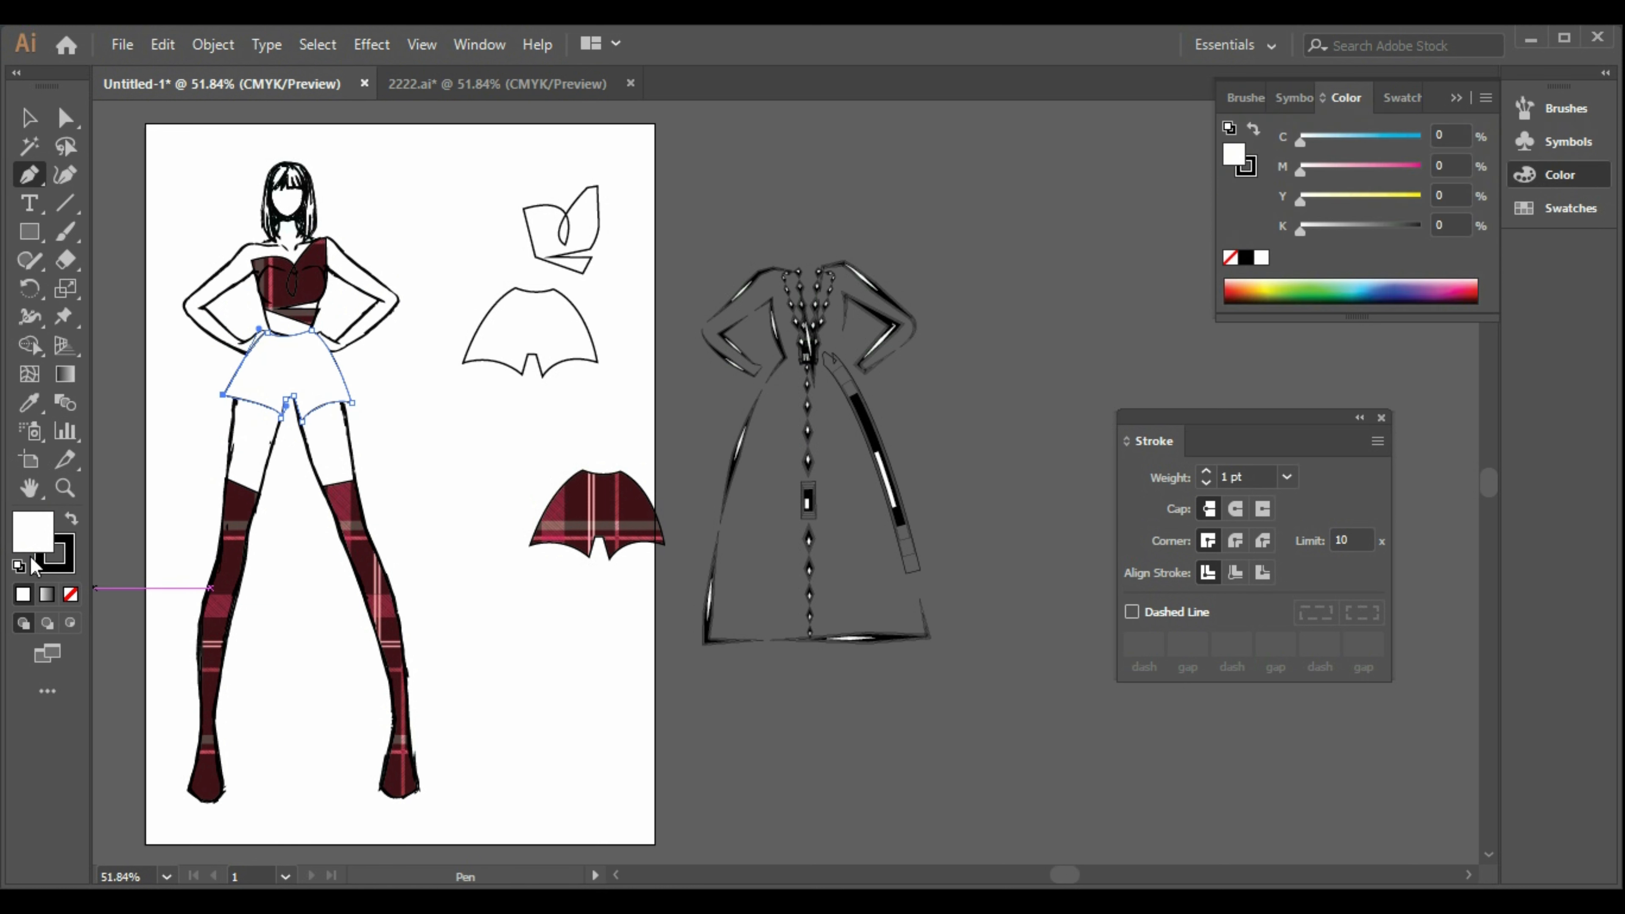
left_click(28, 117)
right_click(310, 393)
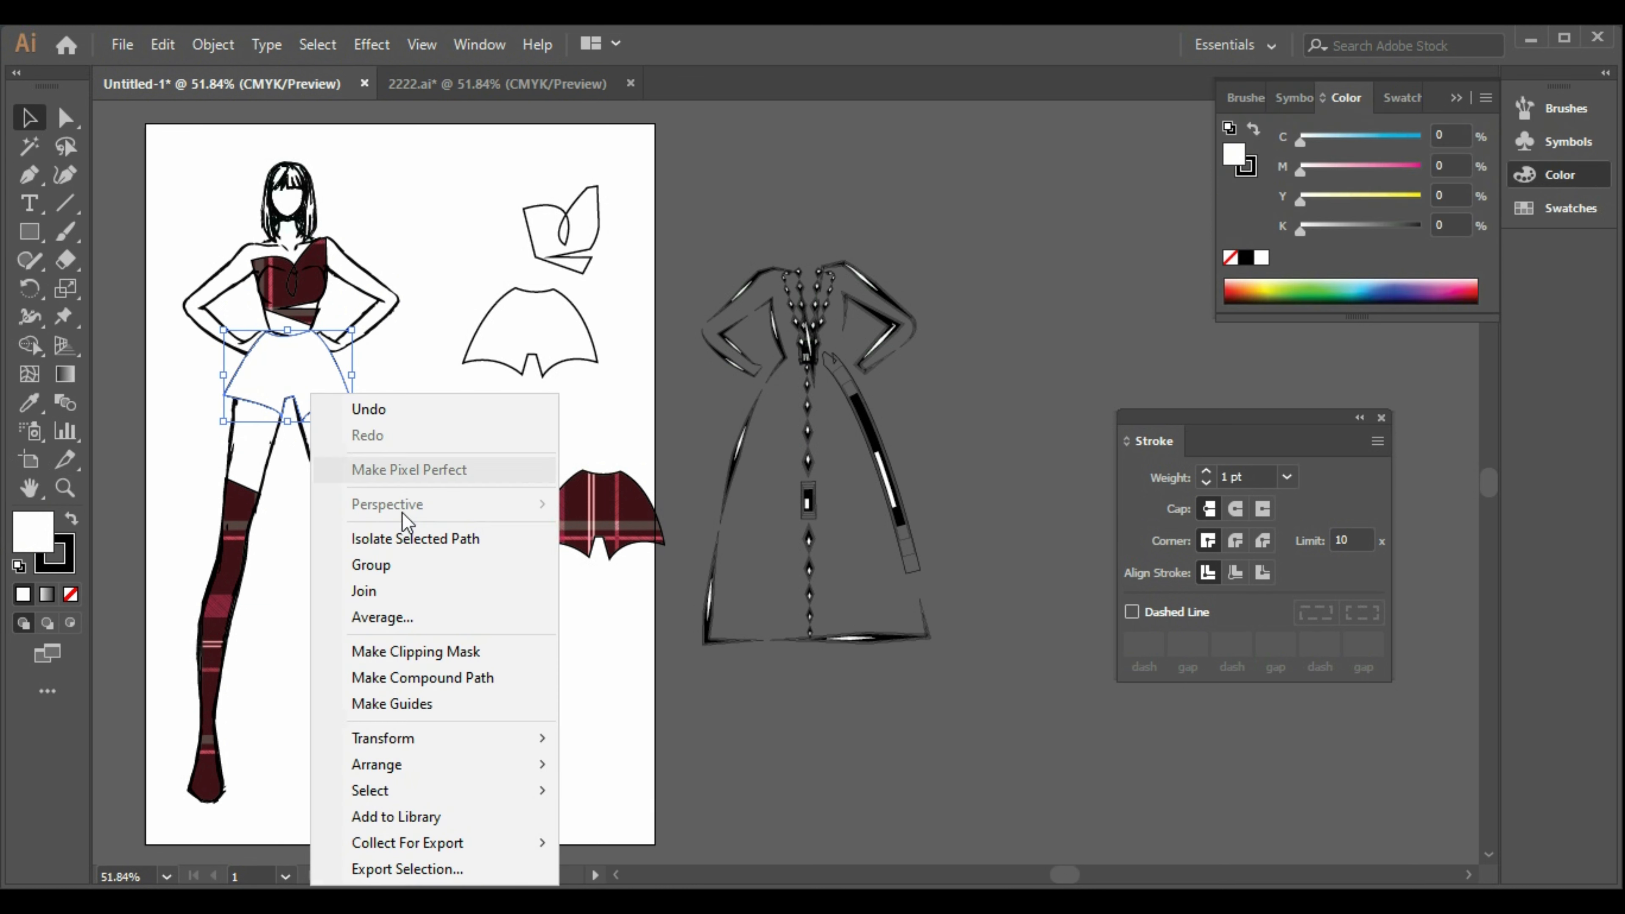
left_click(575, 623)
- Move the plaid shorts back over the new white base on the figure's hips and bring them in front of it
left_click_drag(620, 539, 316, 407)
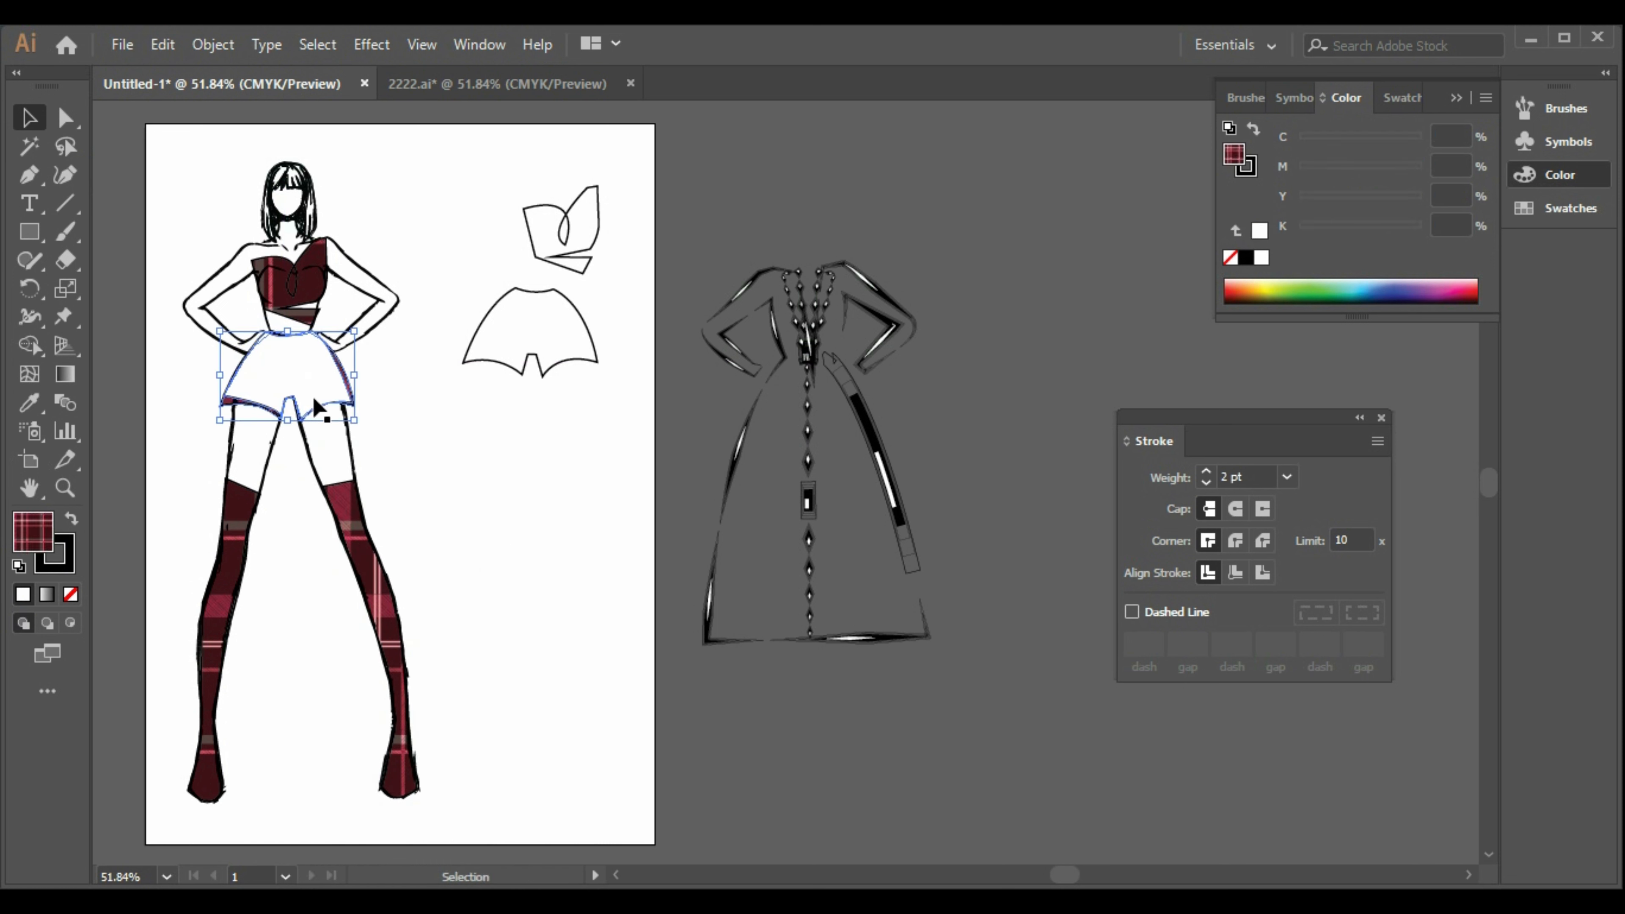
right_click(305, 392)
left_click(576, 755)
left_click(556, 596)
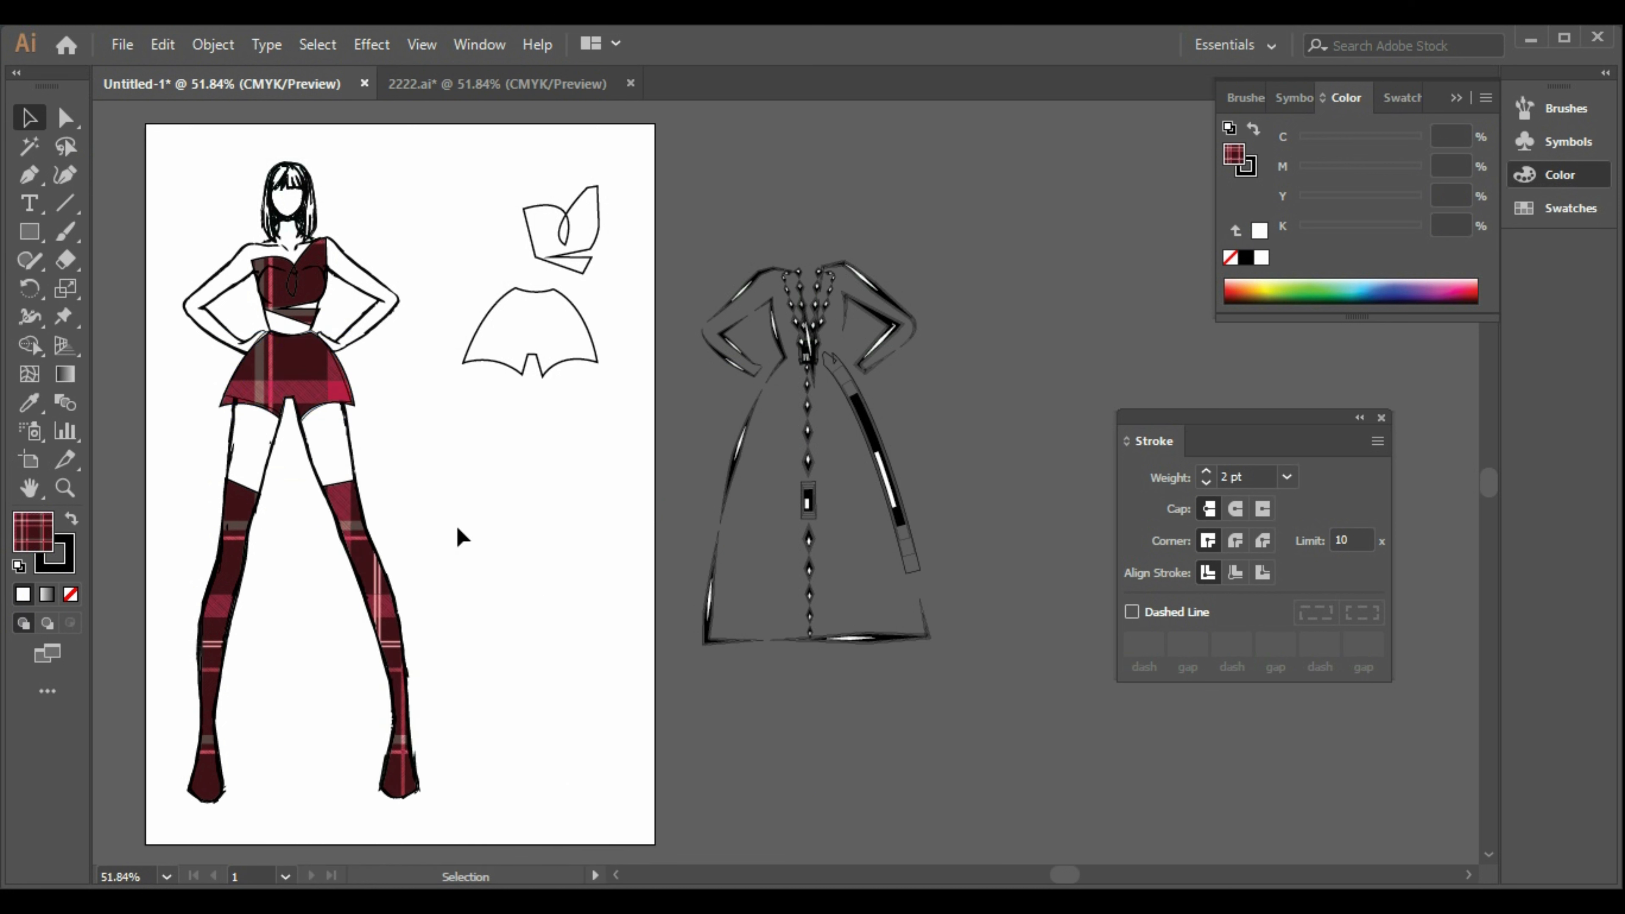
- Remove the stroke from the new white shorts base and realign the plaid shorts over it
left_click_drag(336, 380, 361, 408)
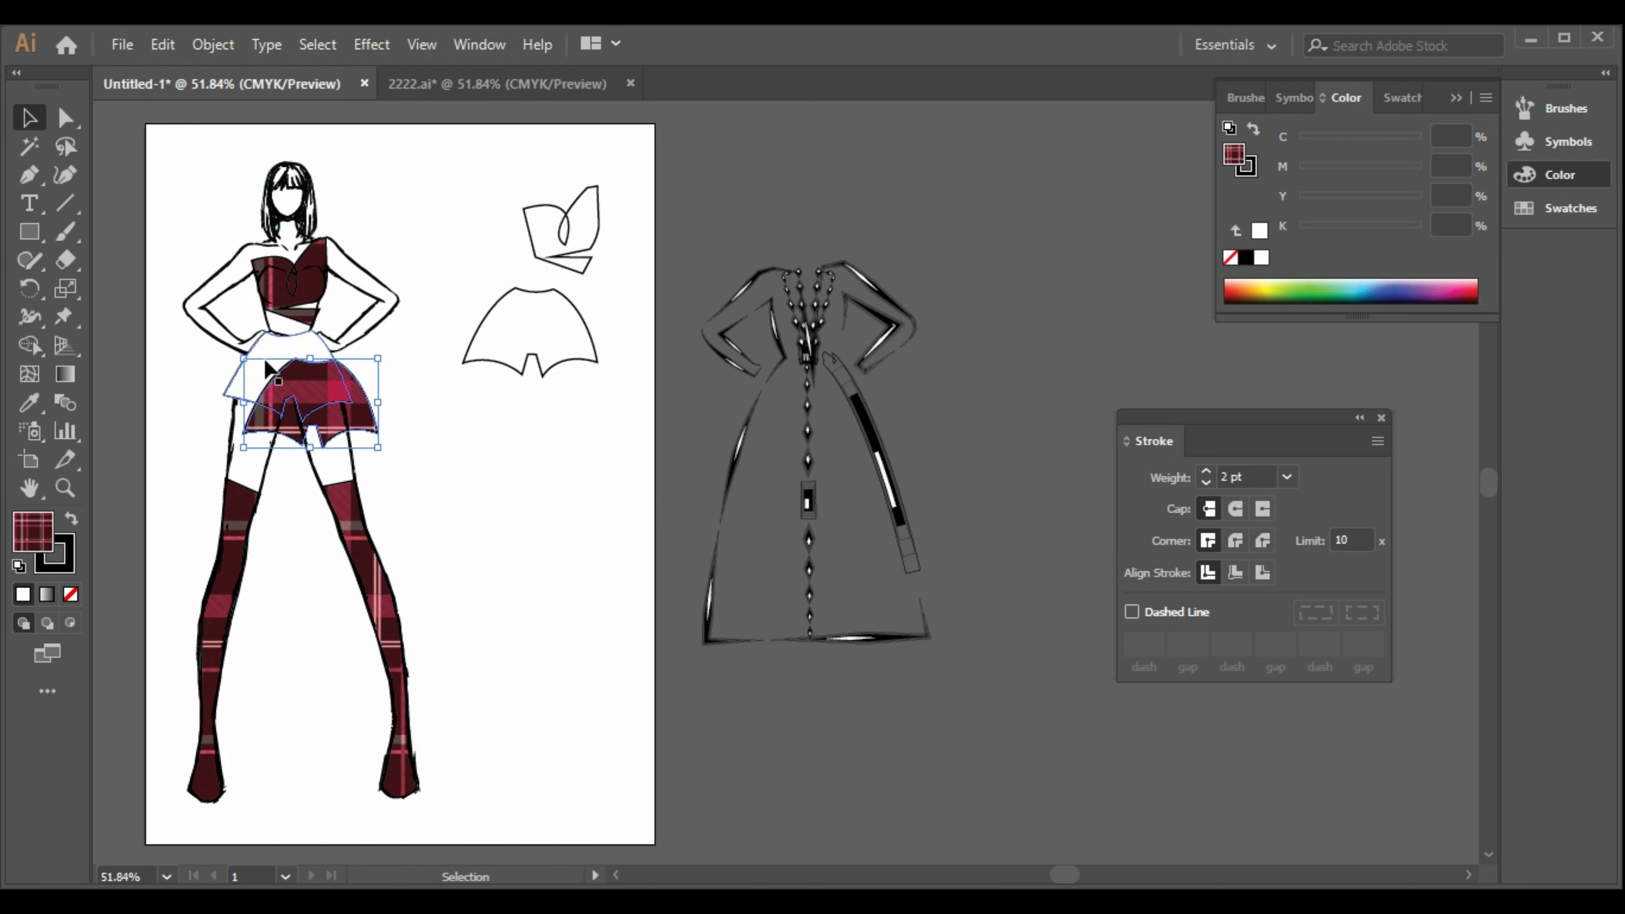
left_click(255, 365)
key("x")
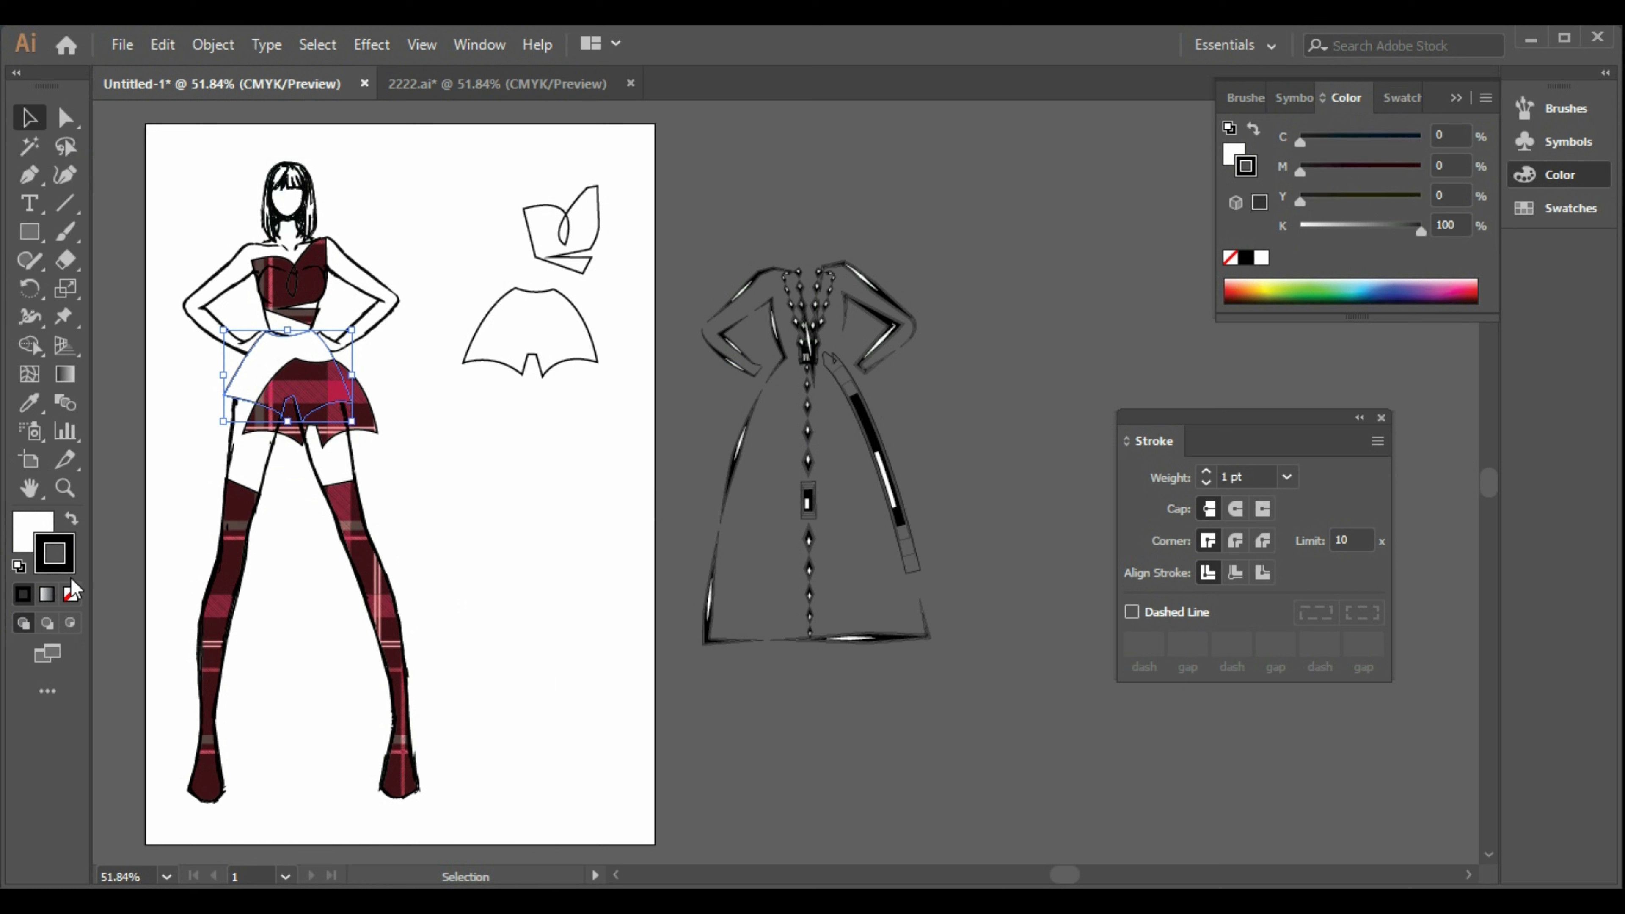
left_click(66, 599)
left_click_drag(369, 422, 306, 388)
left_click(458, 477)
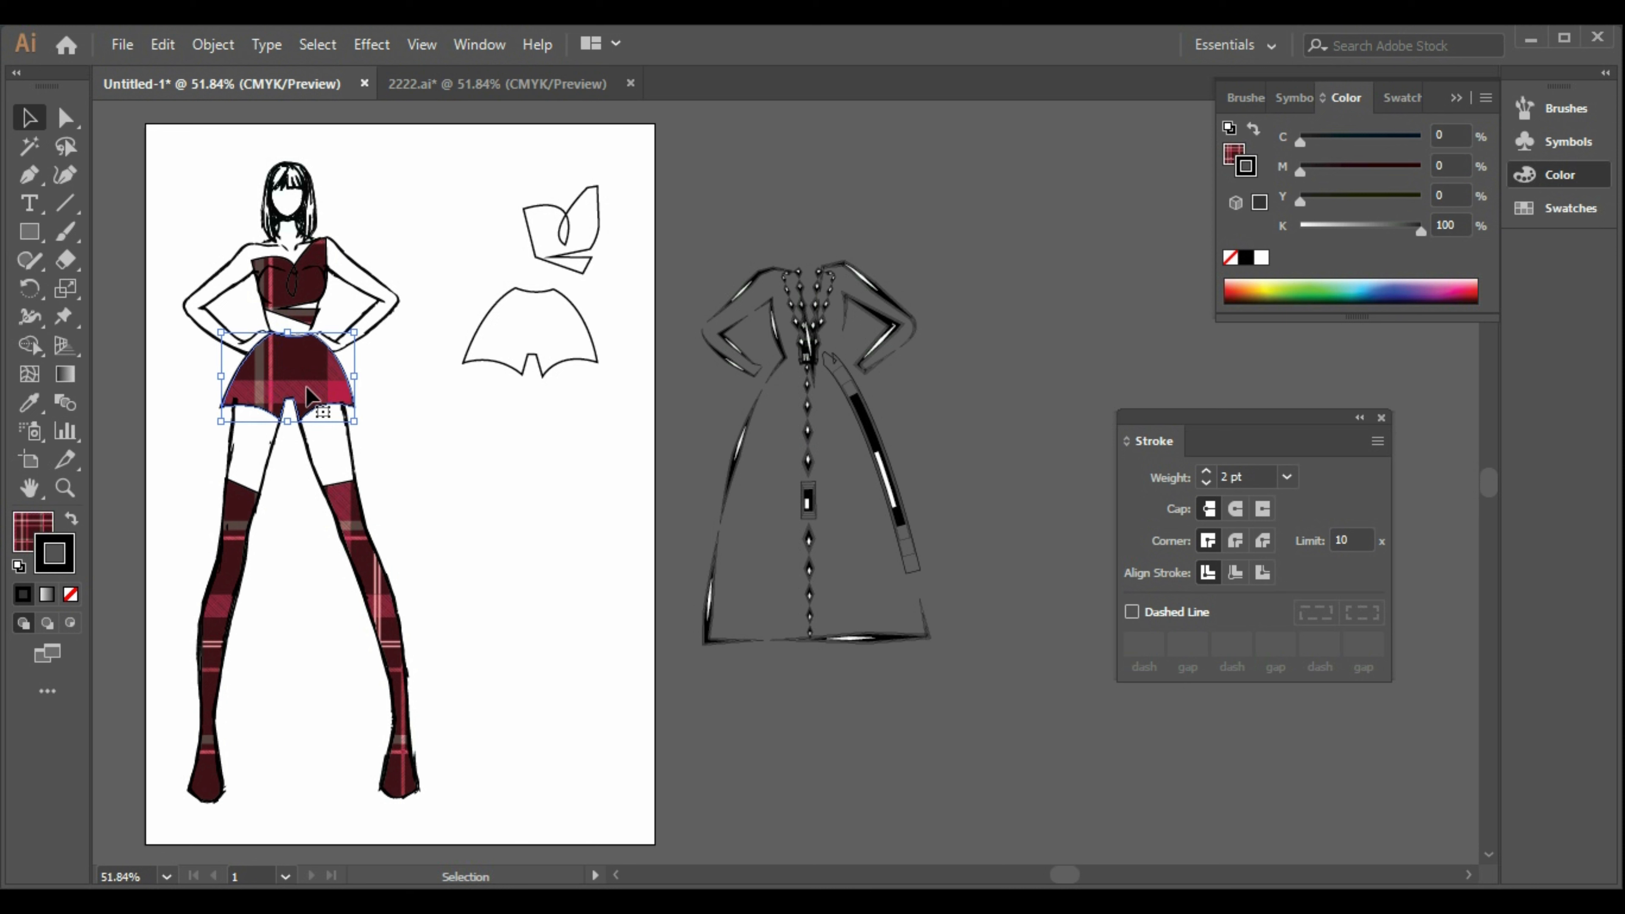
left_click(433, 477)
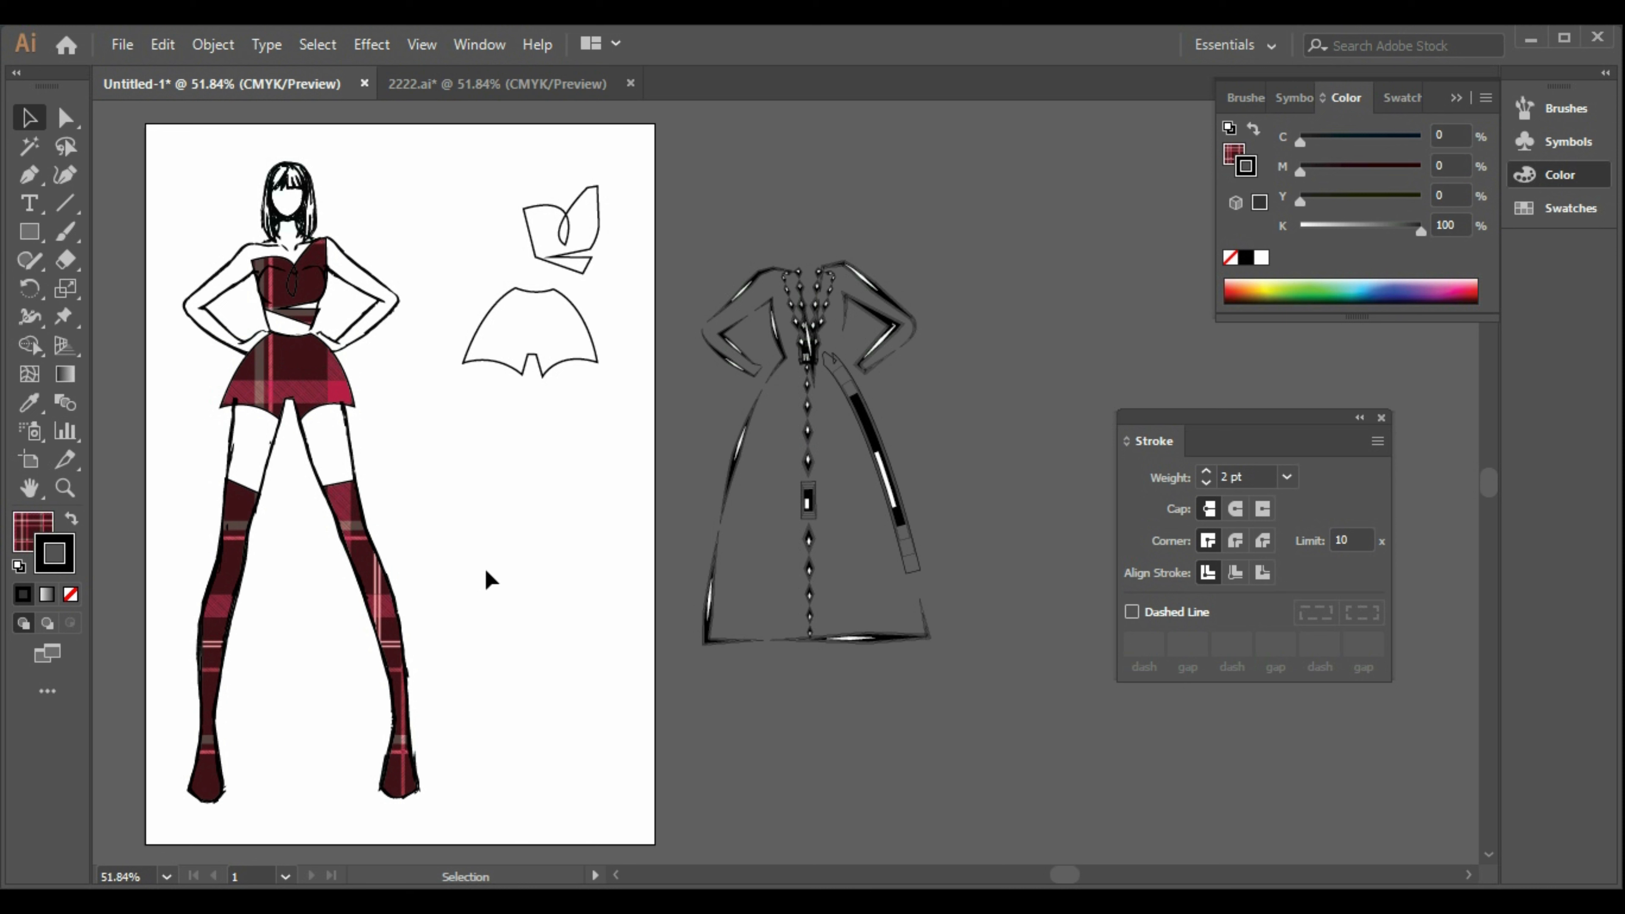
- Apply the brush with diamonds and a central rectangular buckle to the outline of the plaid shorts
left_click(334, 396)
left_click(1246, 97)
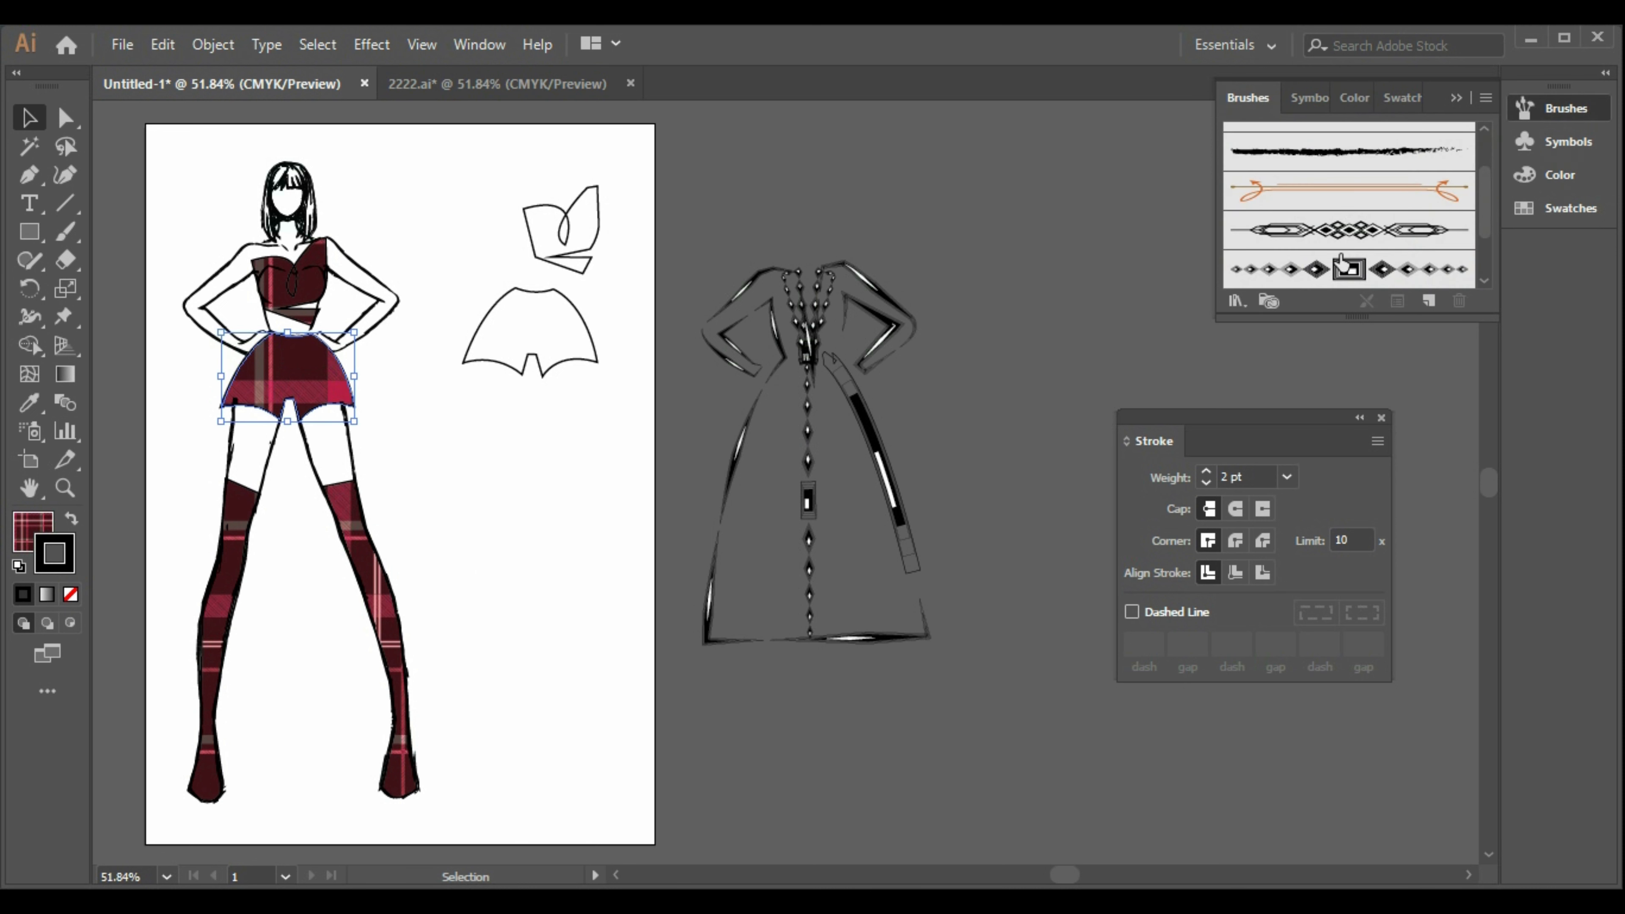
left_click(1356, 283)
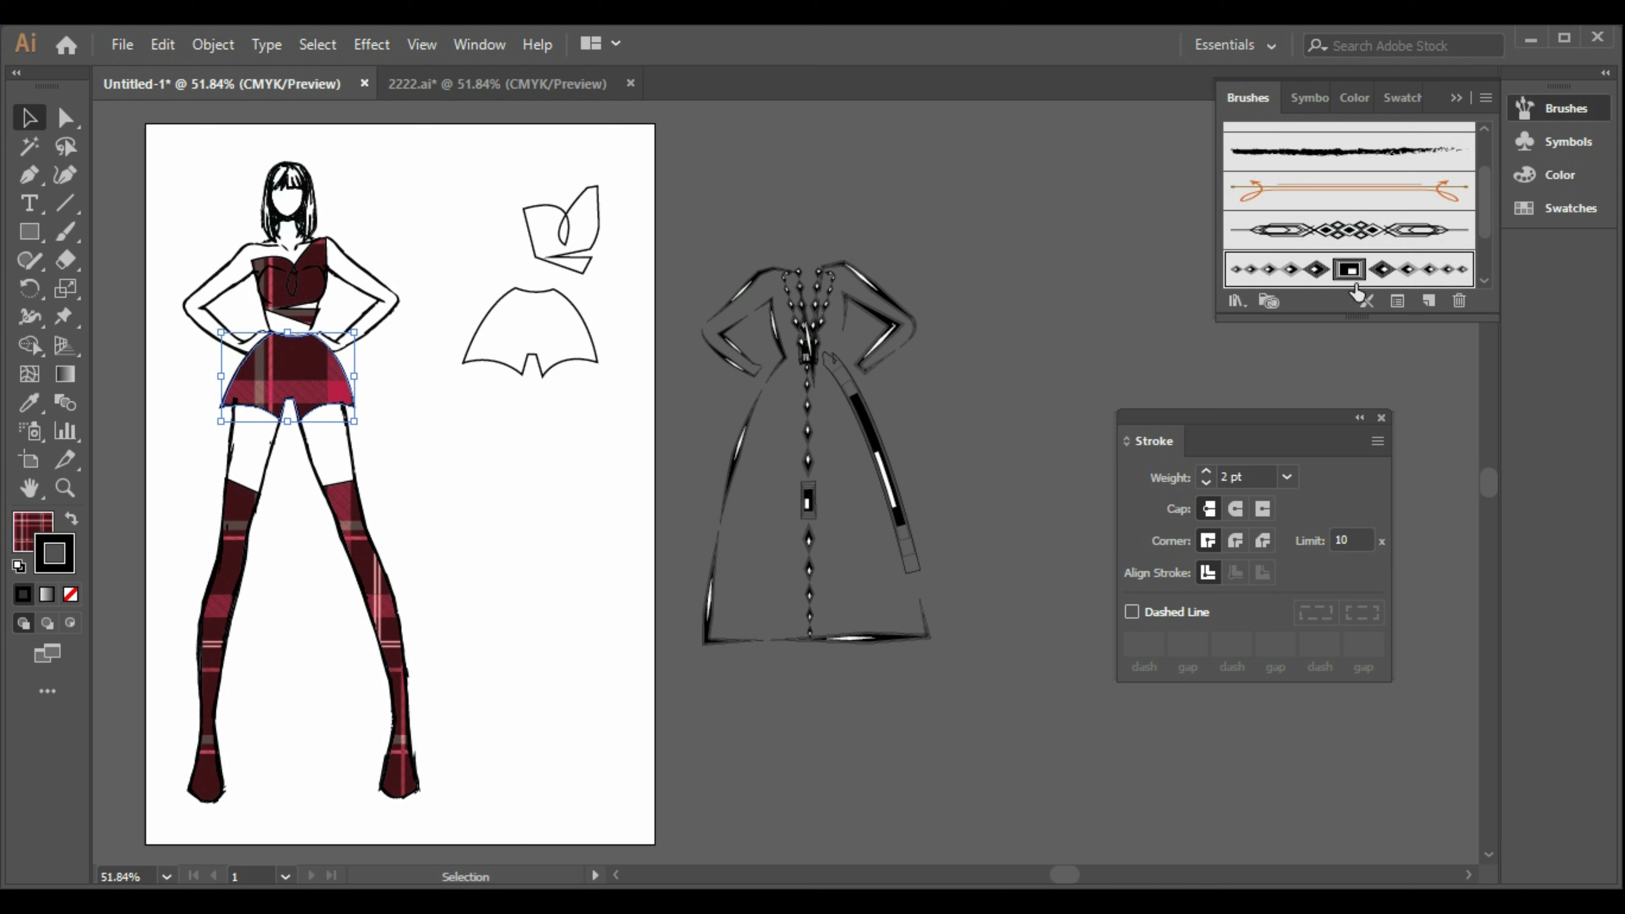
left_click(464, 470)
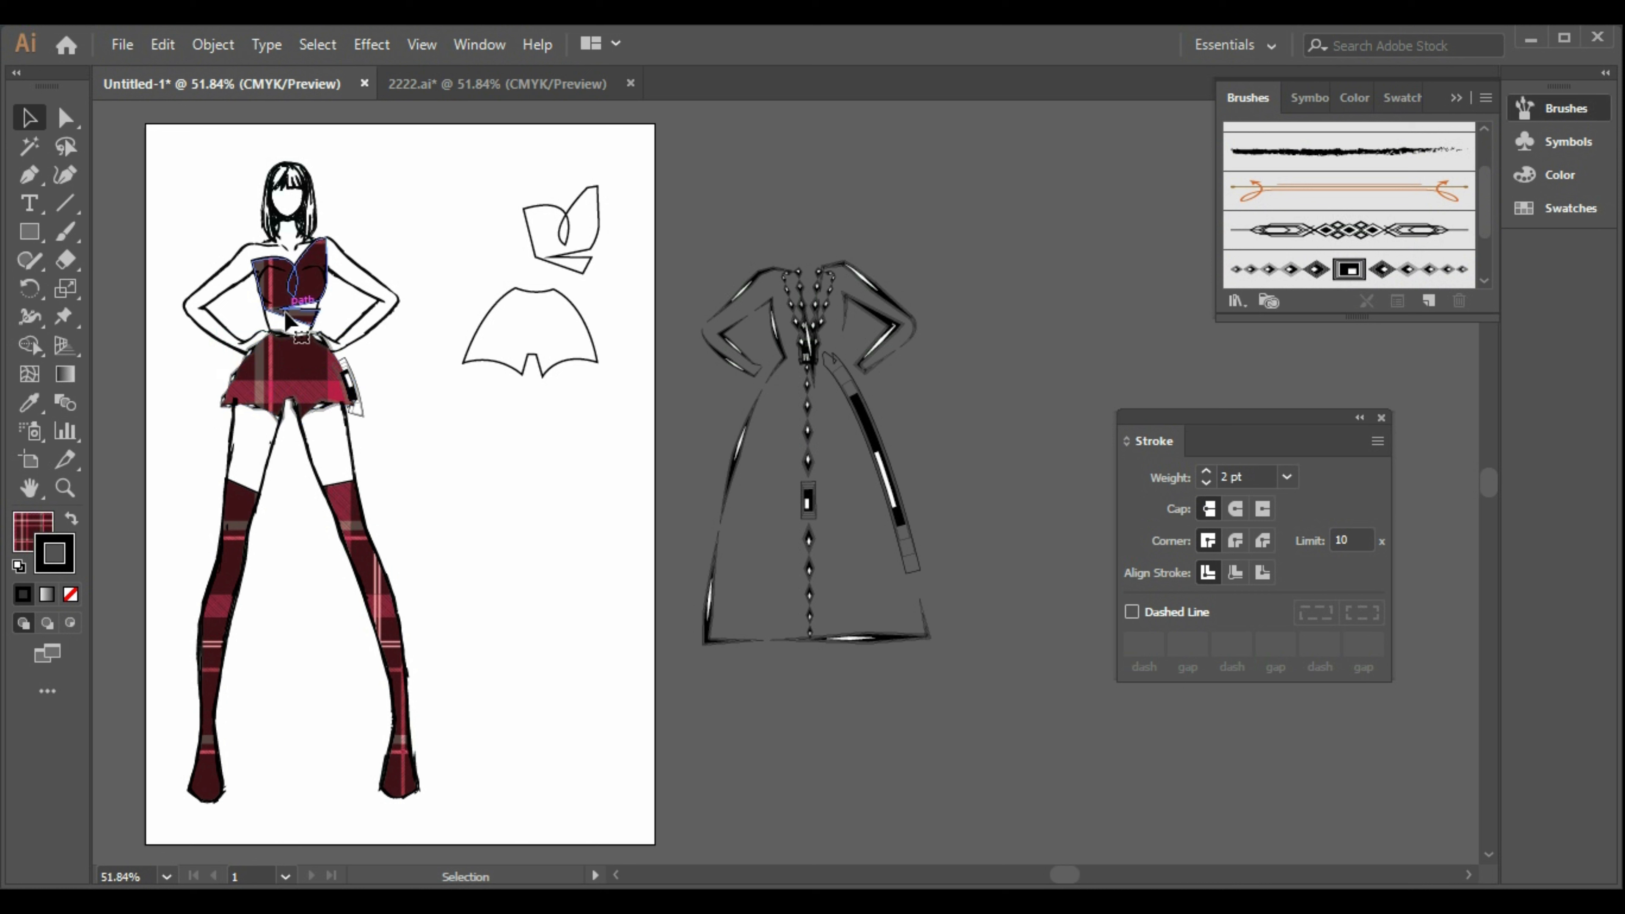
- Move the plaid top off the torso to beside the head, and delete the spare shorts outline on the artboard
left_click_drag(283, 313, 408, 256)
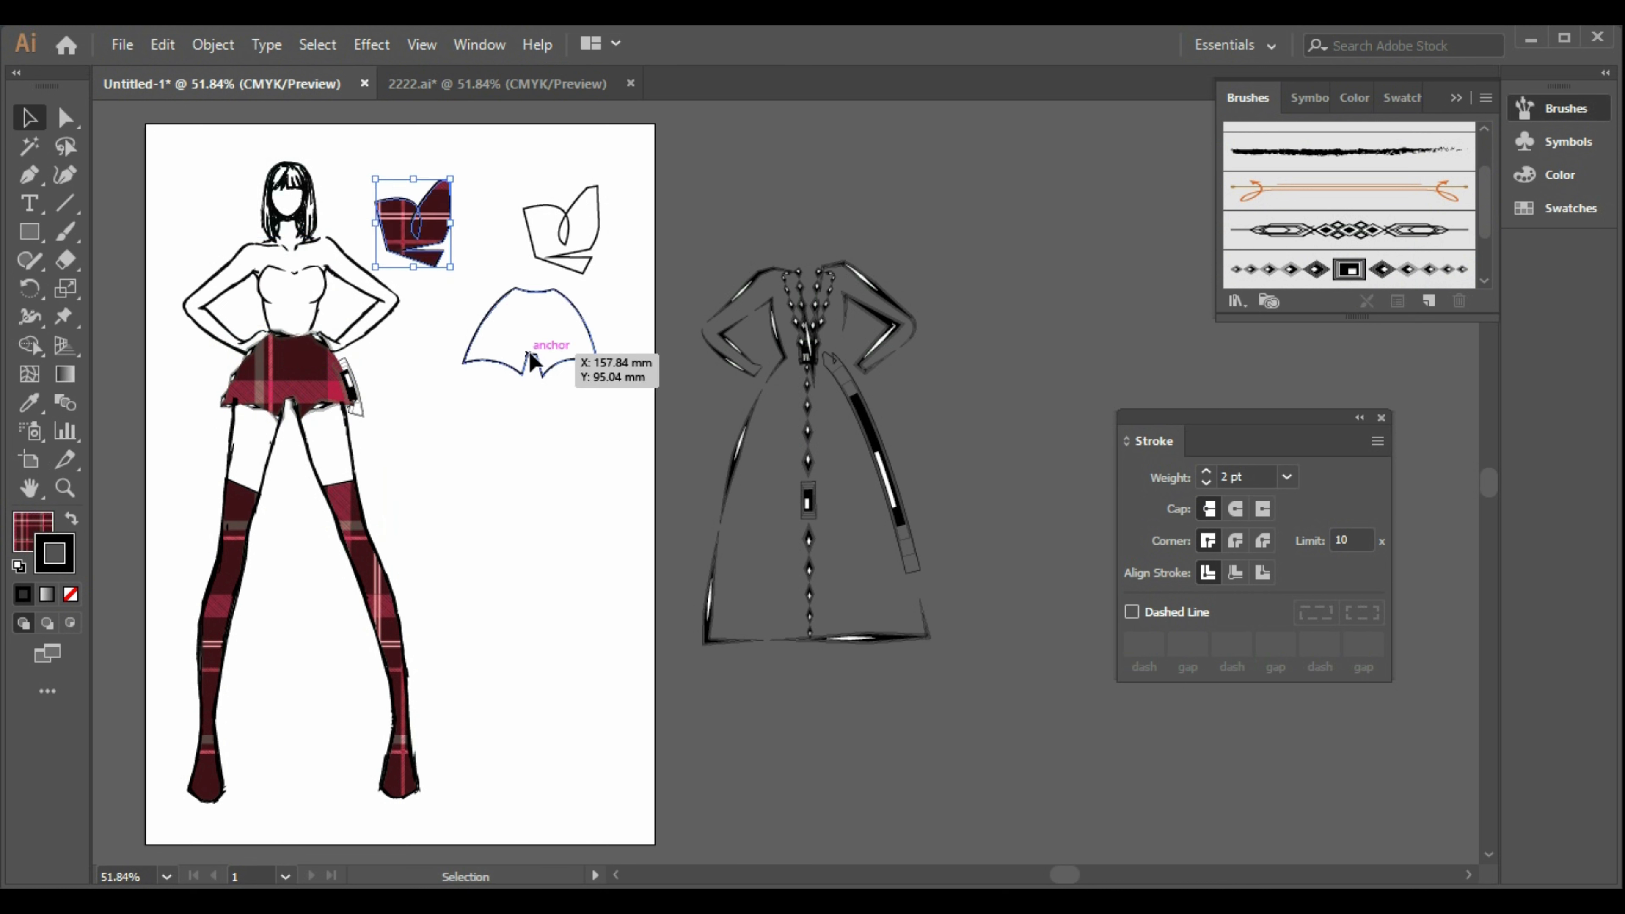
left_click(526, 353)
key("Delete")
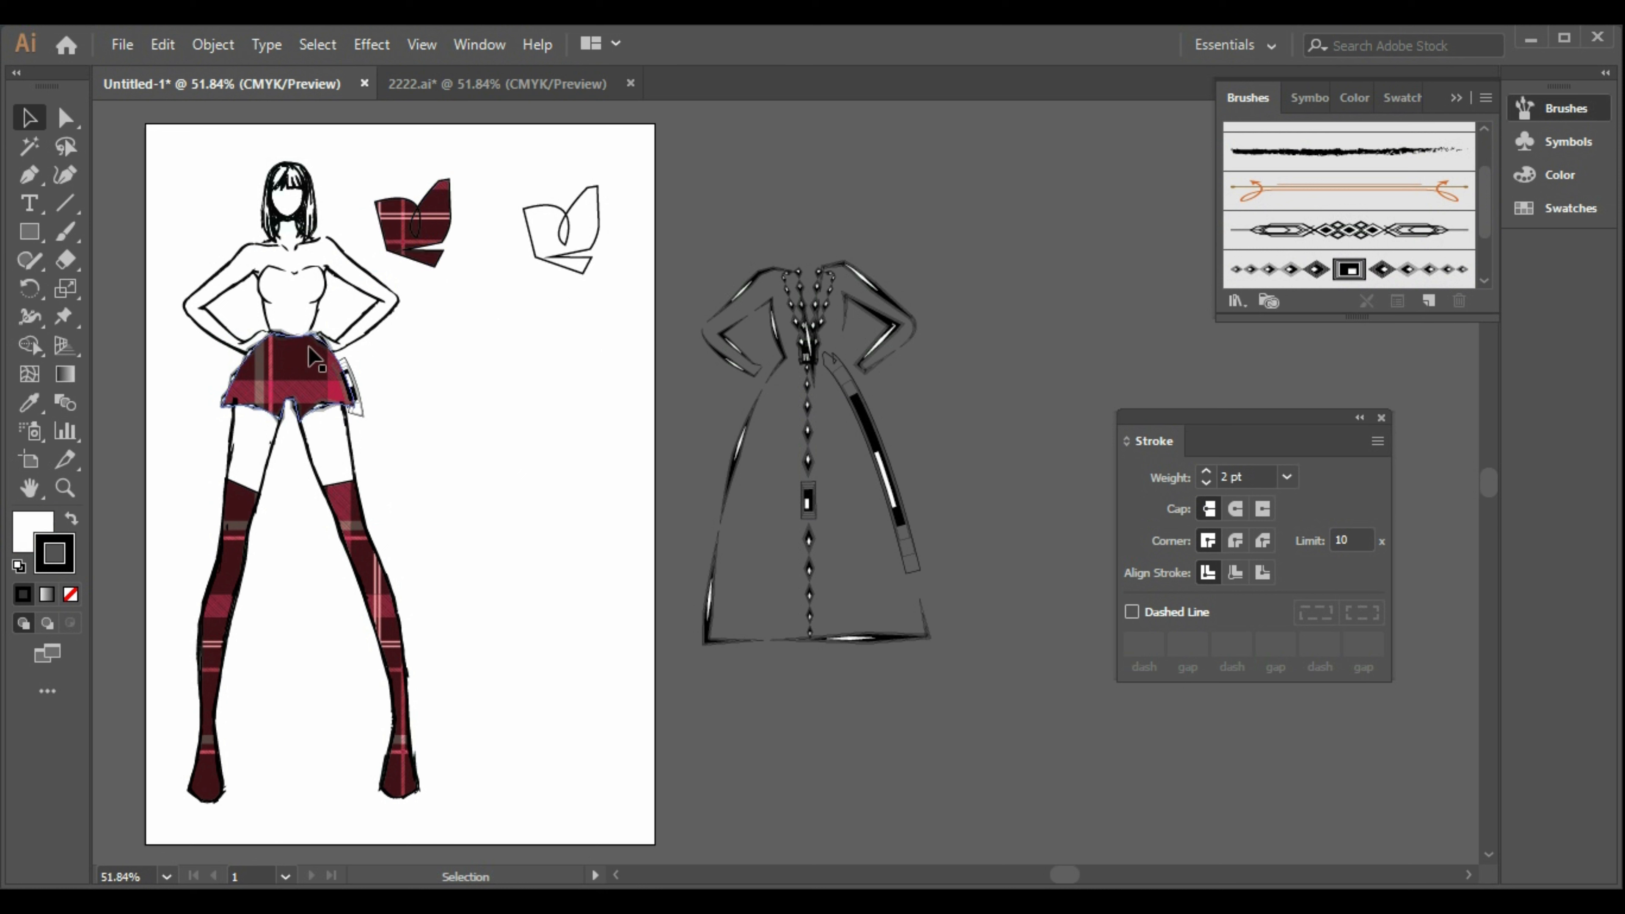
- Draw a four-cornered white base shape over the figure's chest with the Pen tool, from the underbust up to the neckline
left_click(28, 174)
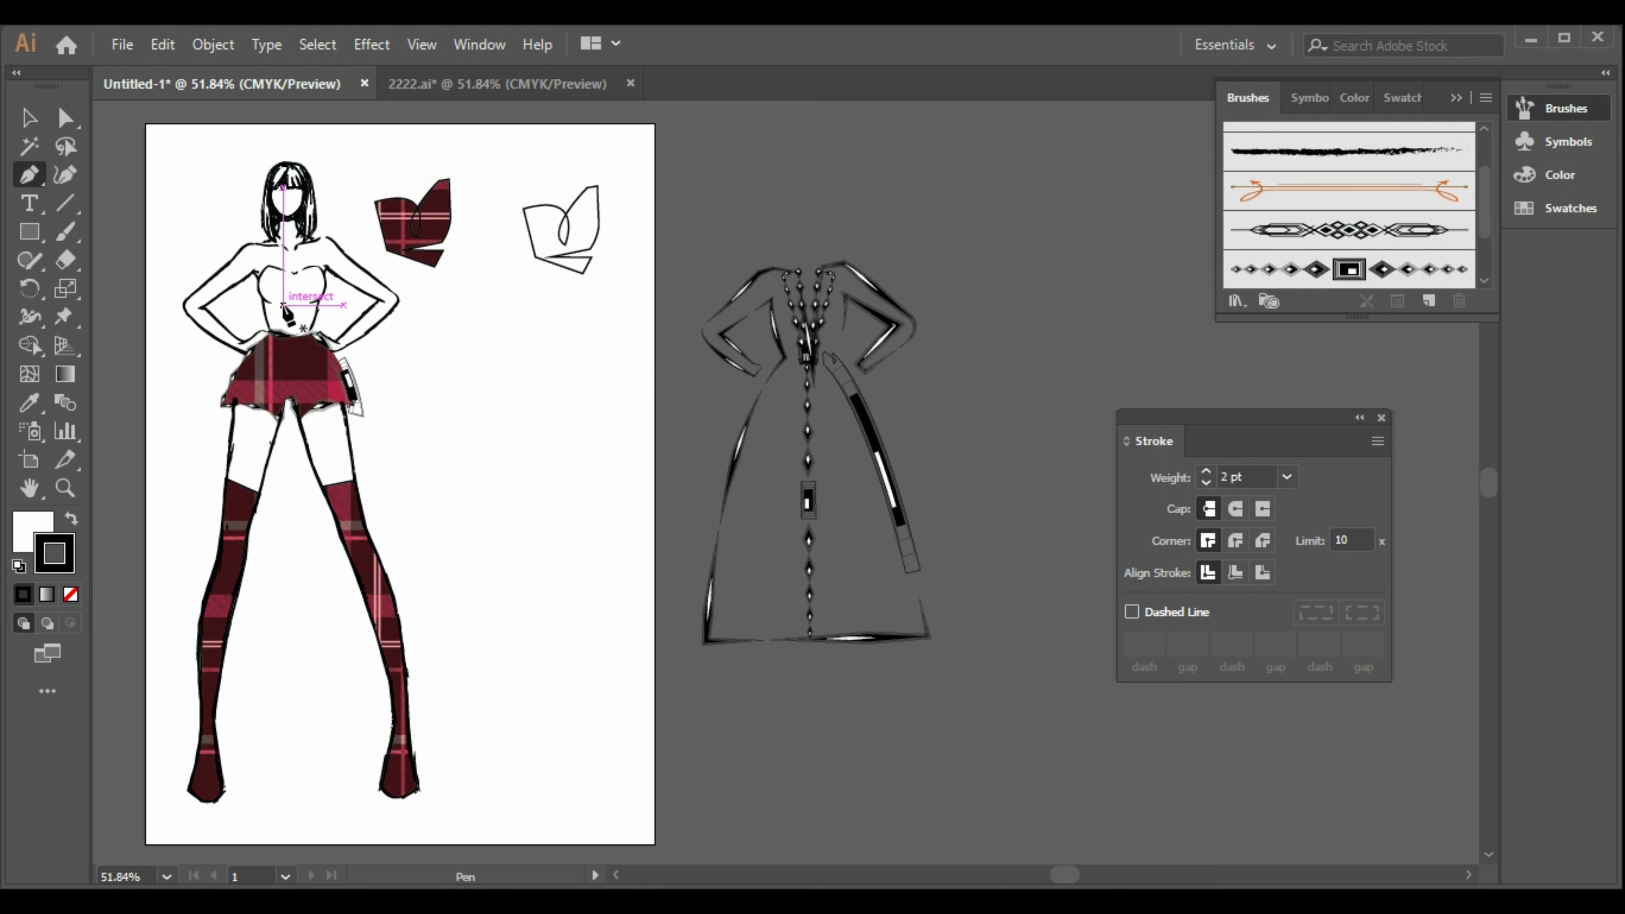
left_click(317, 310)
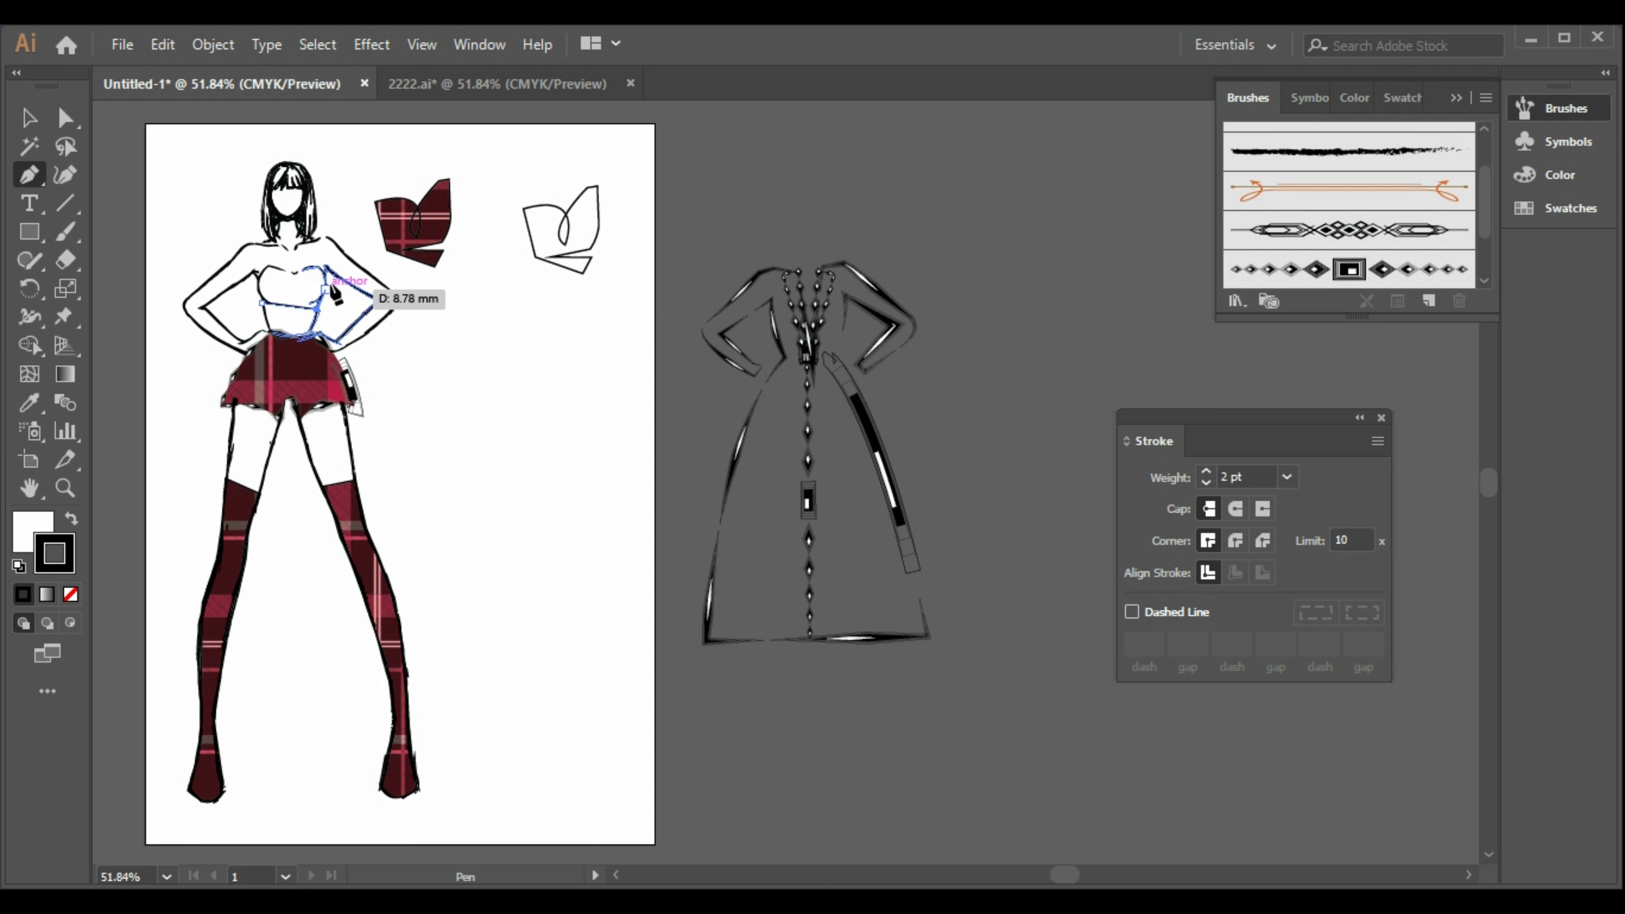
left_click(325, 269)
left_click(254, 262)
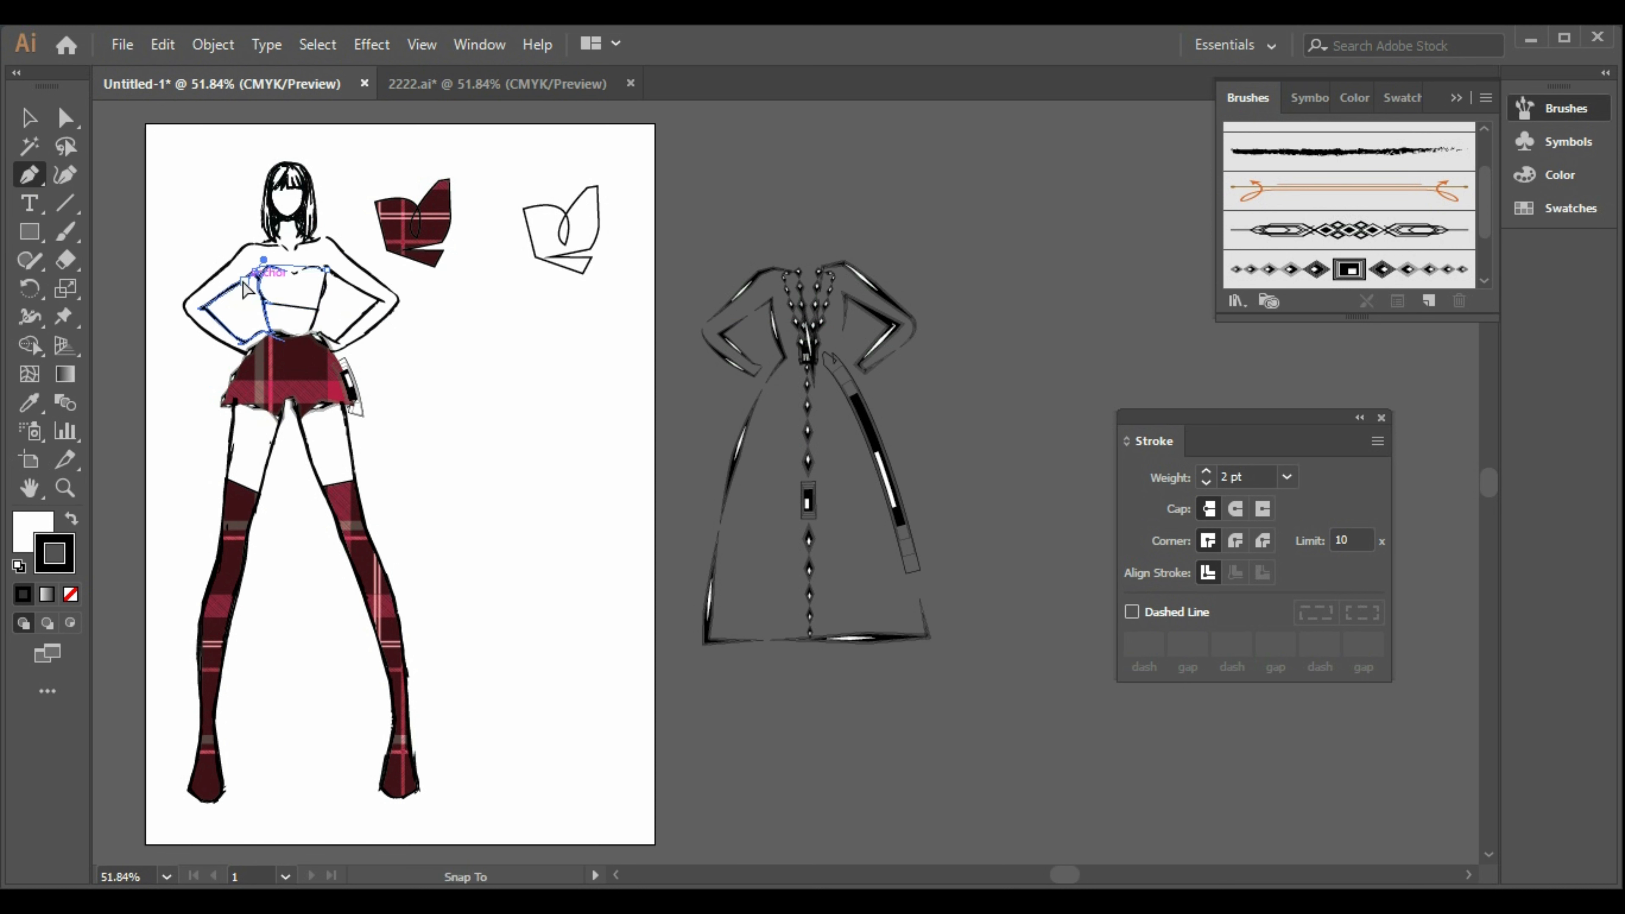
left_click(260, 300)
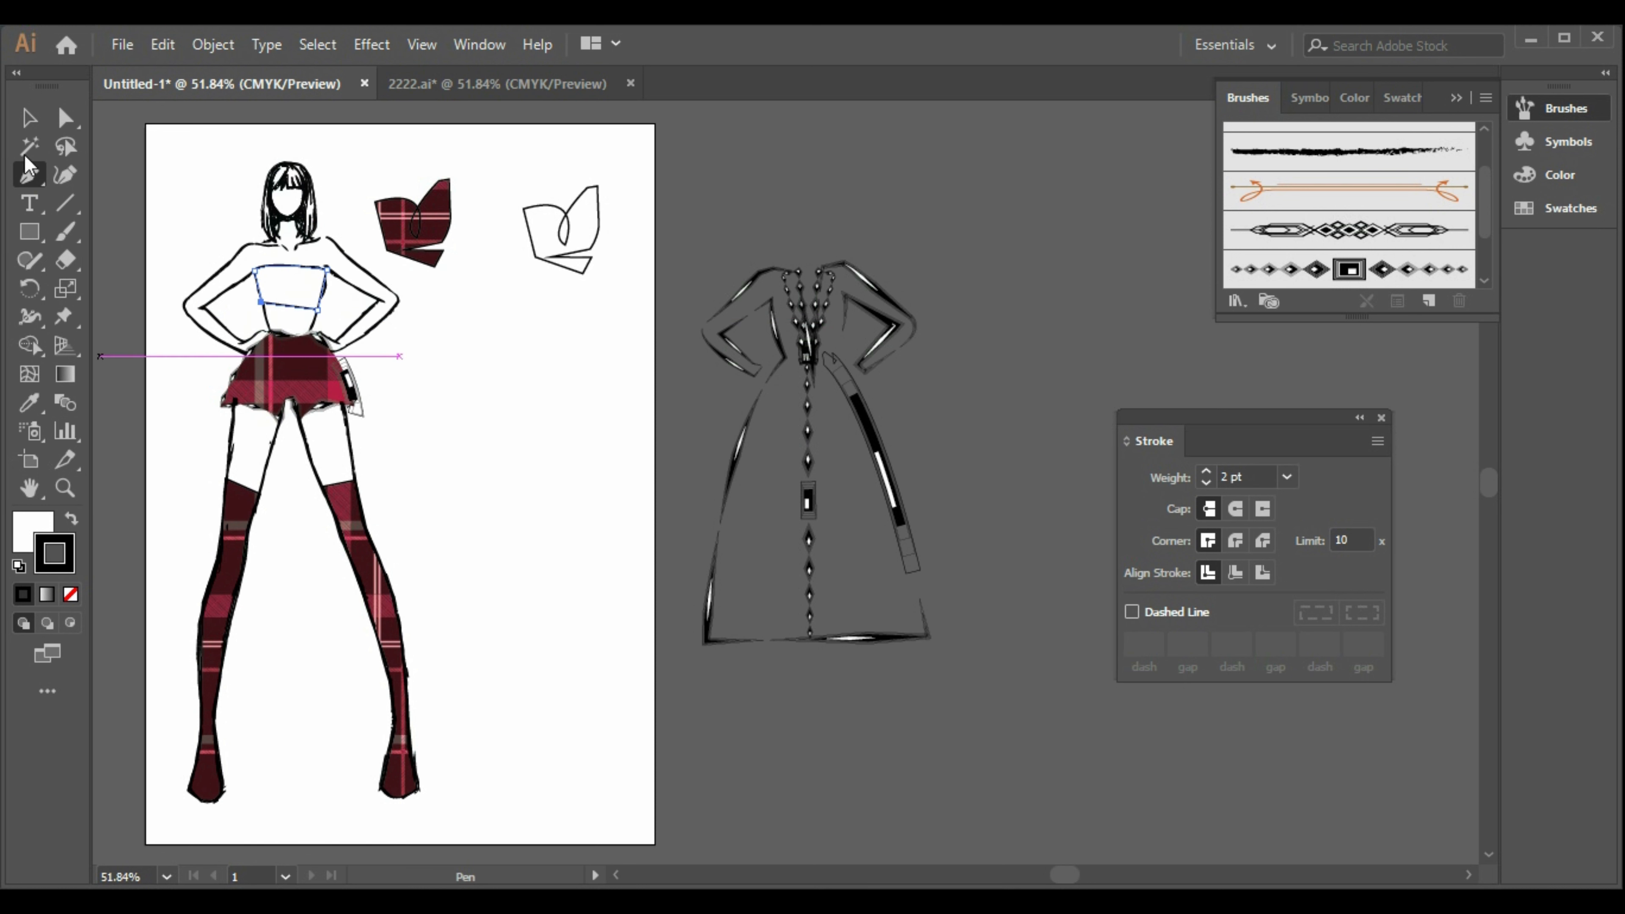
- Move the plaid top back onto the torso and bring it in front of the new white base
left_click(28, 117)
left_click_drag(429, 252, 306, 317)
right_click(312, 262)
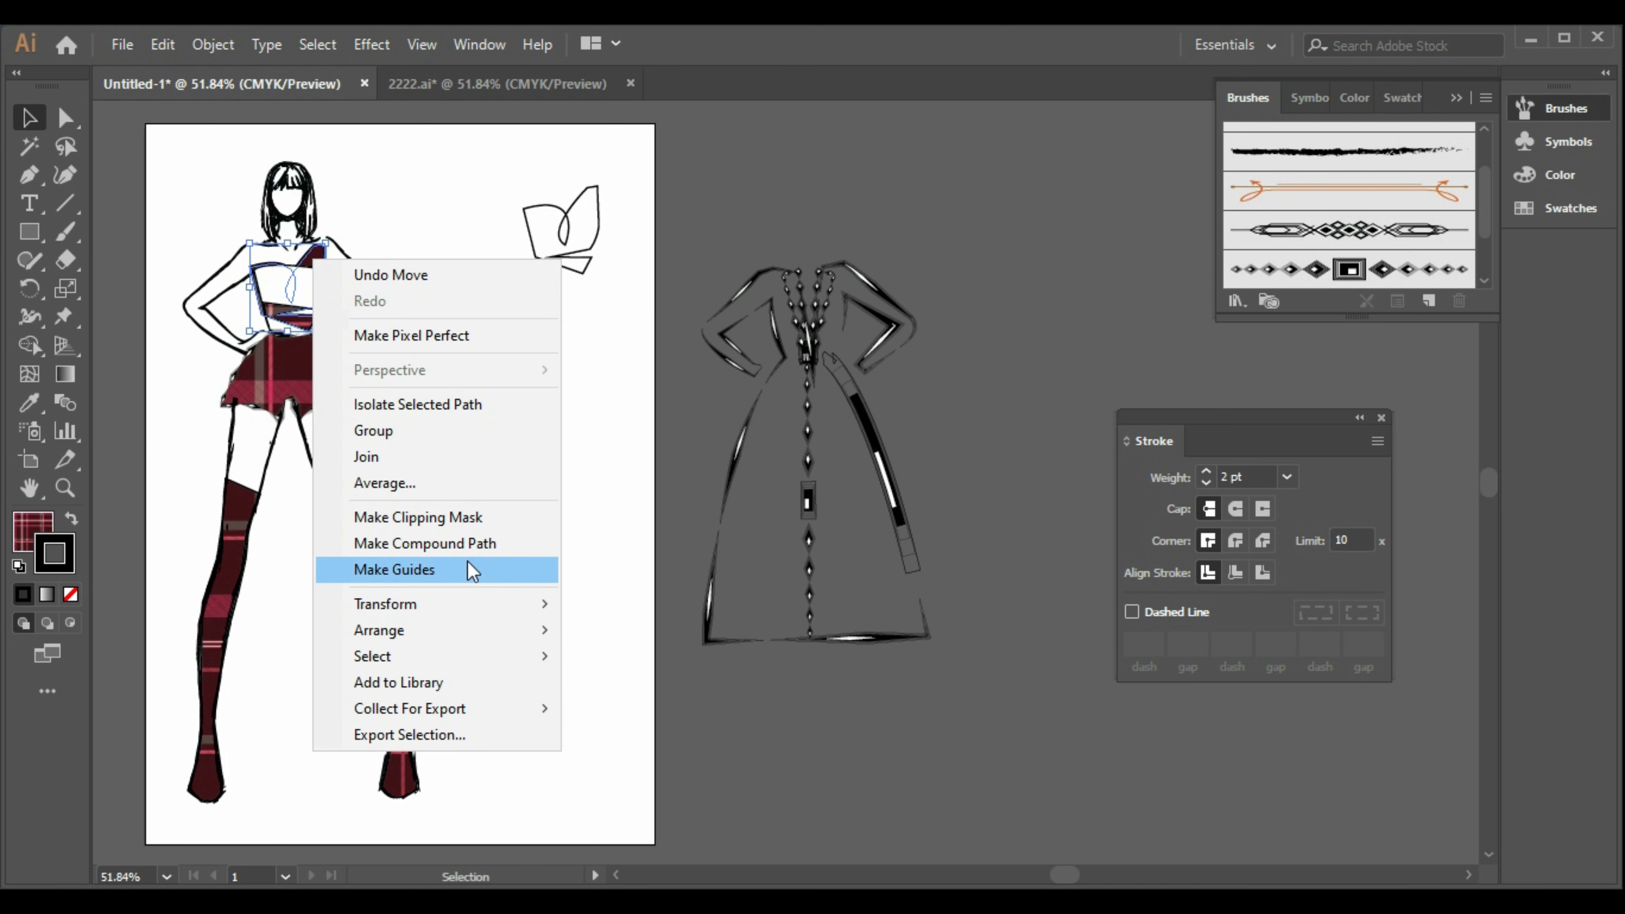
mouse_move(493, 639)
left_click(595, 624)
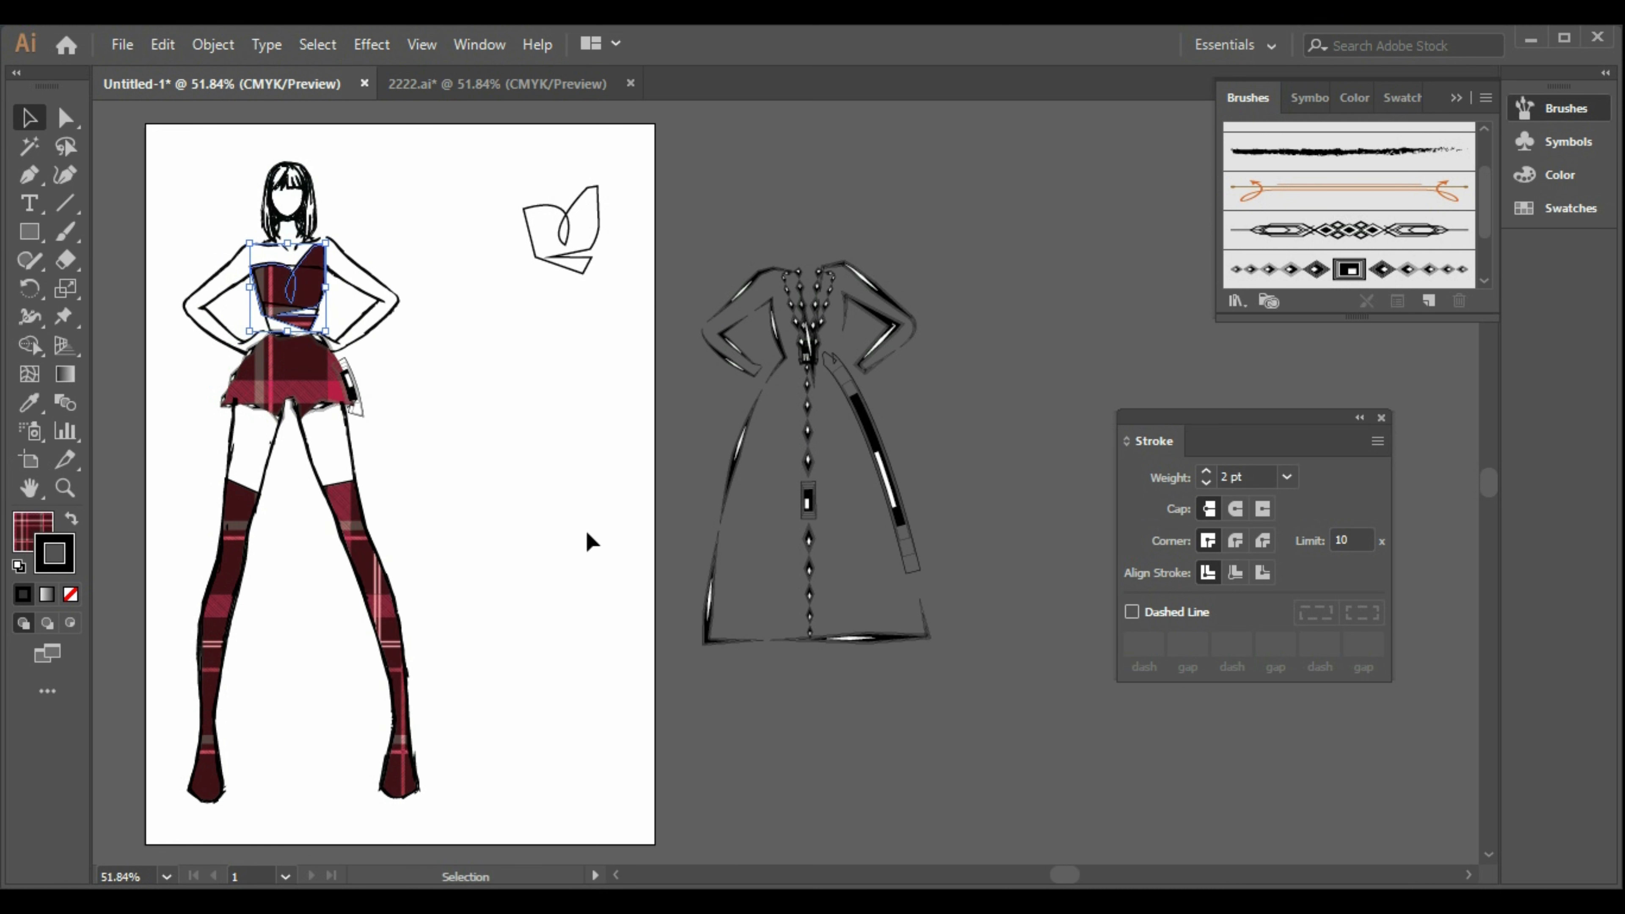
- Remove the stroke from the white chest base and realign the plaid top over it
mouse_move(346, 320)
left_mouse_down()
mouse_move(462, 269)
mouse_move(438, 256)
mouse_move(309, 286)
left_mouse_up()
left_click(302, 289)
left_click(71, 595)
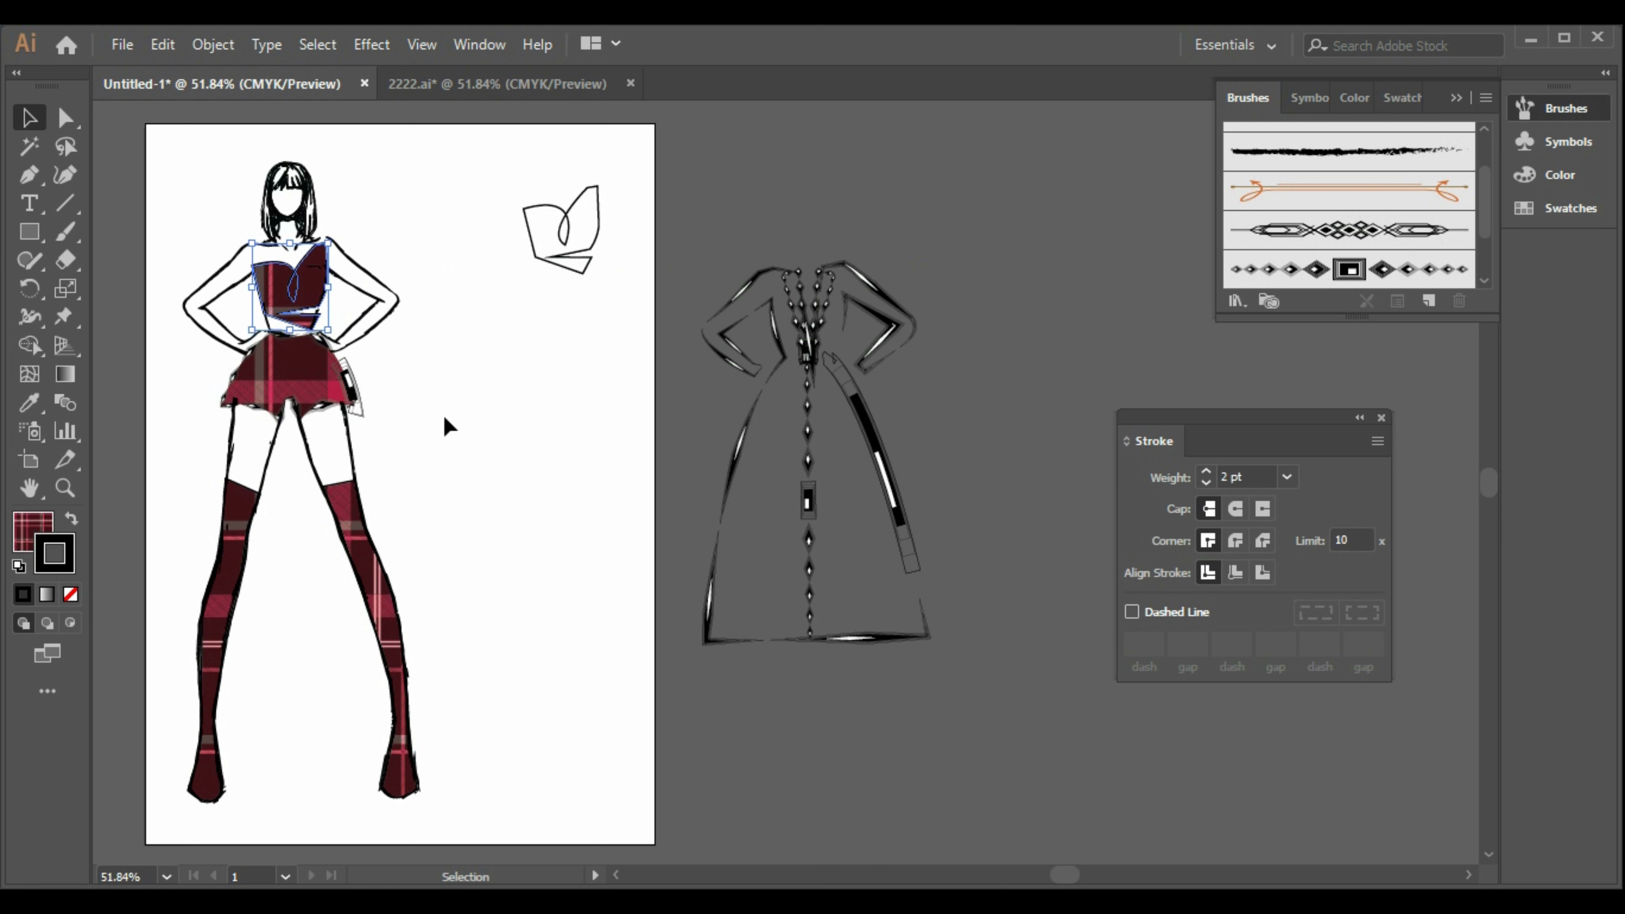
left_click(445, 417)
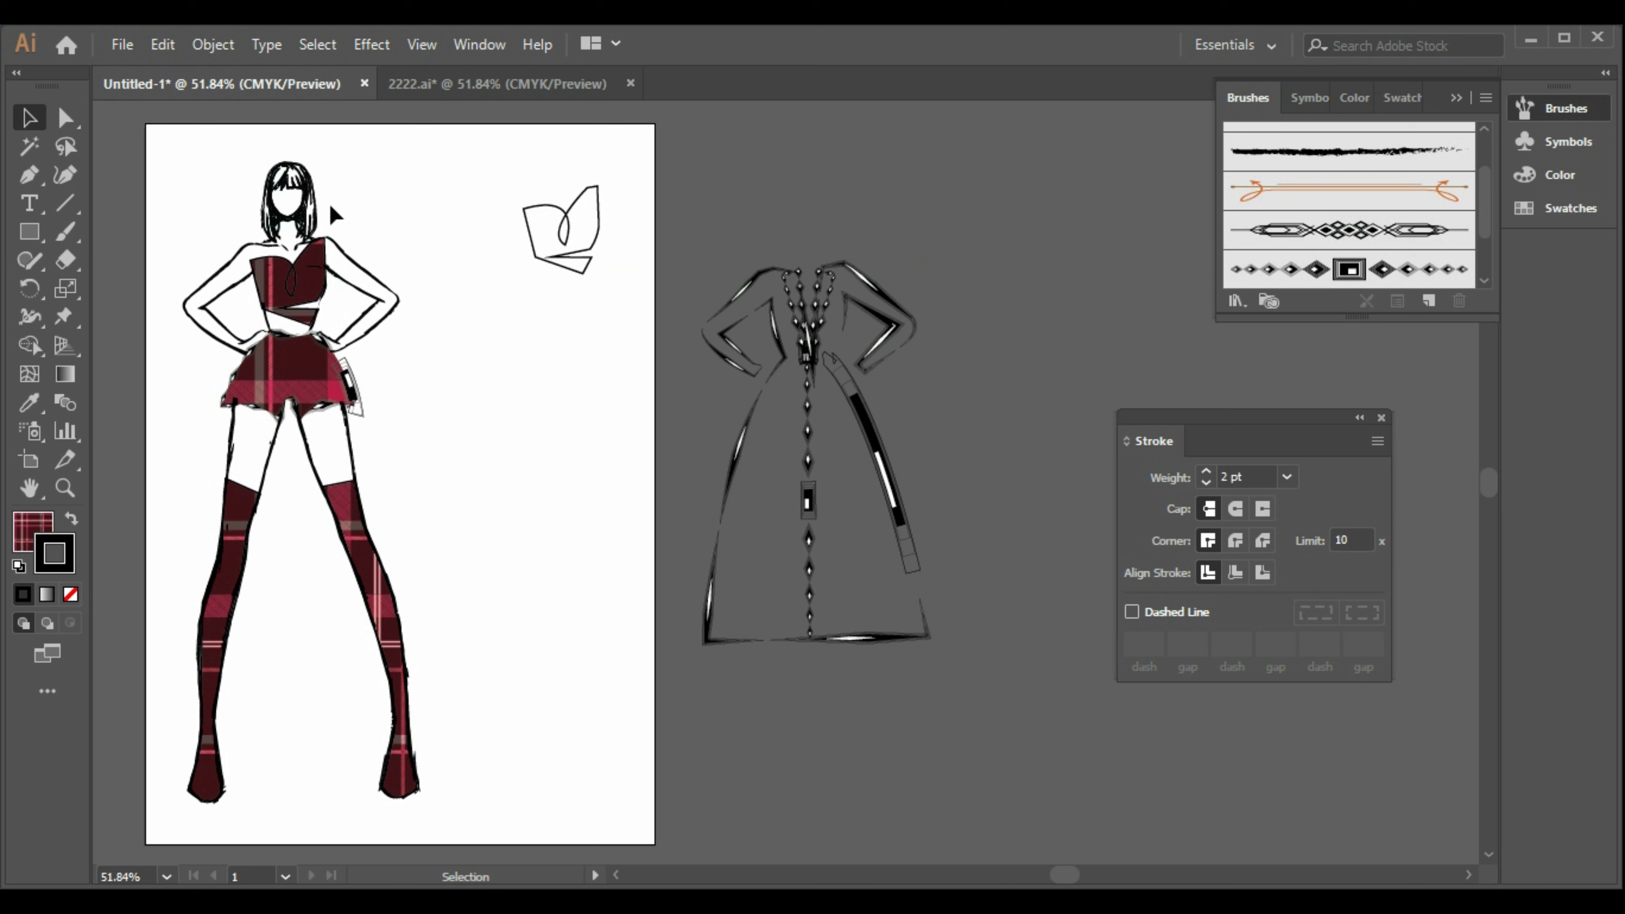
- Apply the diamond-and-buckle brush to the plaid top's outline and set its stroke weight to 0.5 pt
left_click(310, 276)
left_click(1276, 271)
left_click(551, 446)
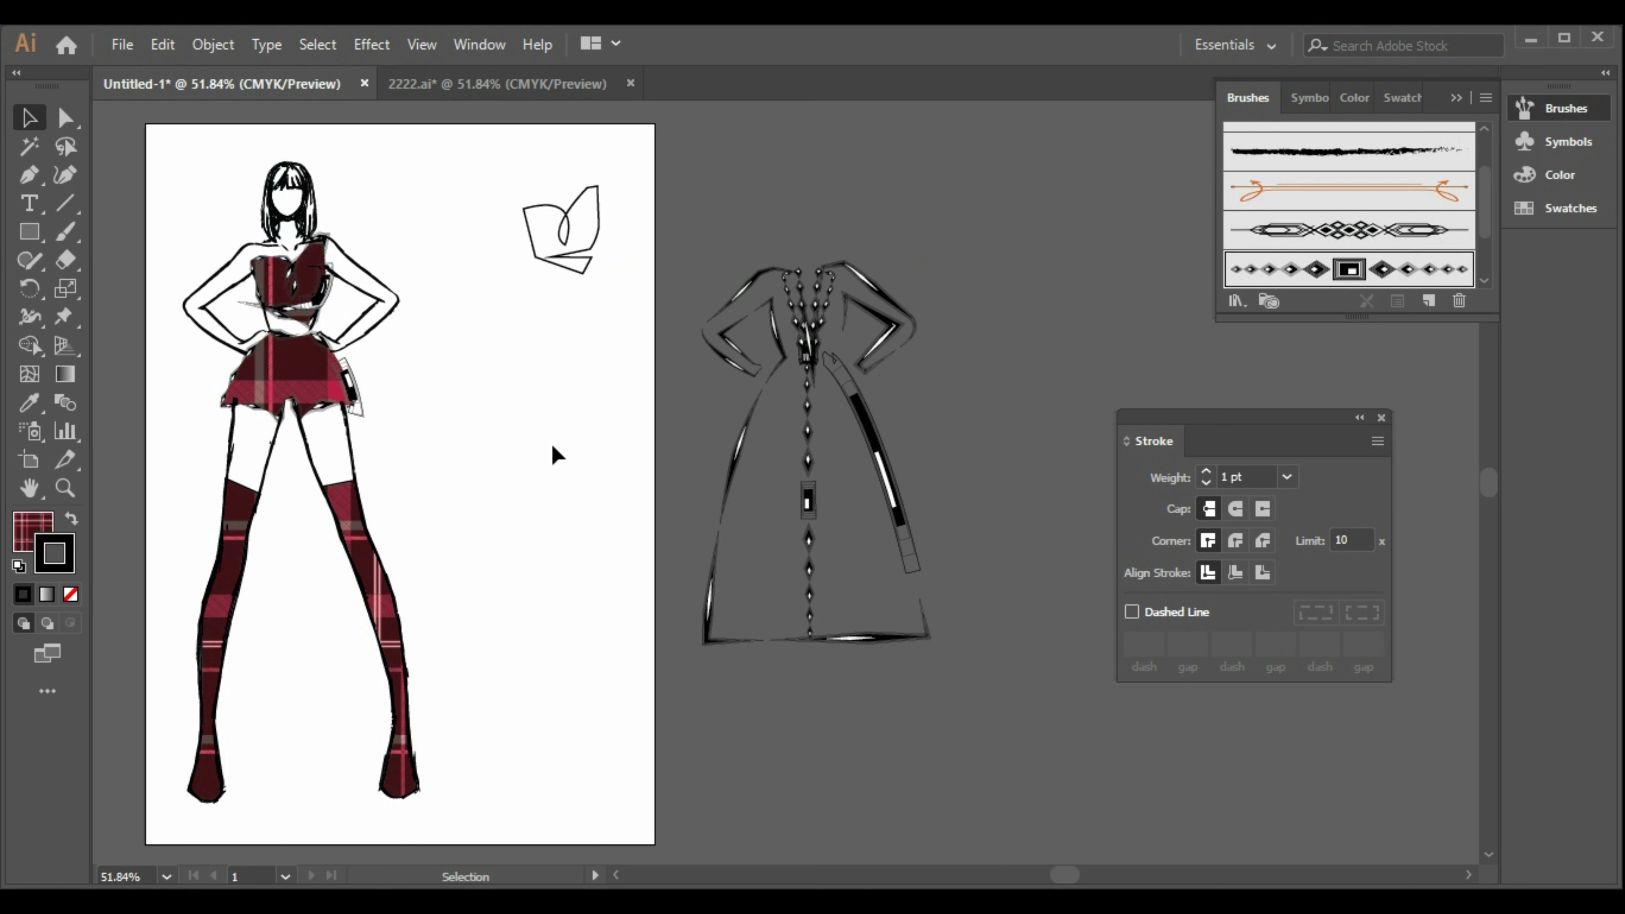
left_click(1206, 487)
left_click(649, 775)
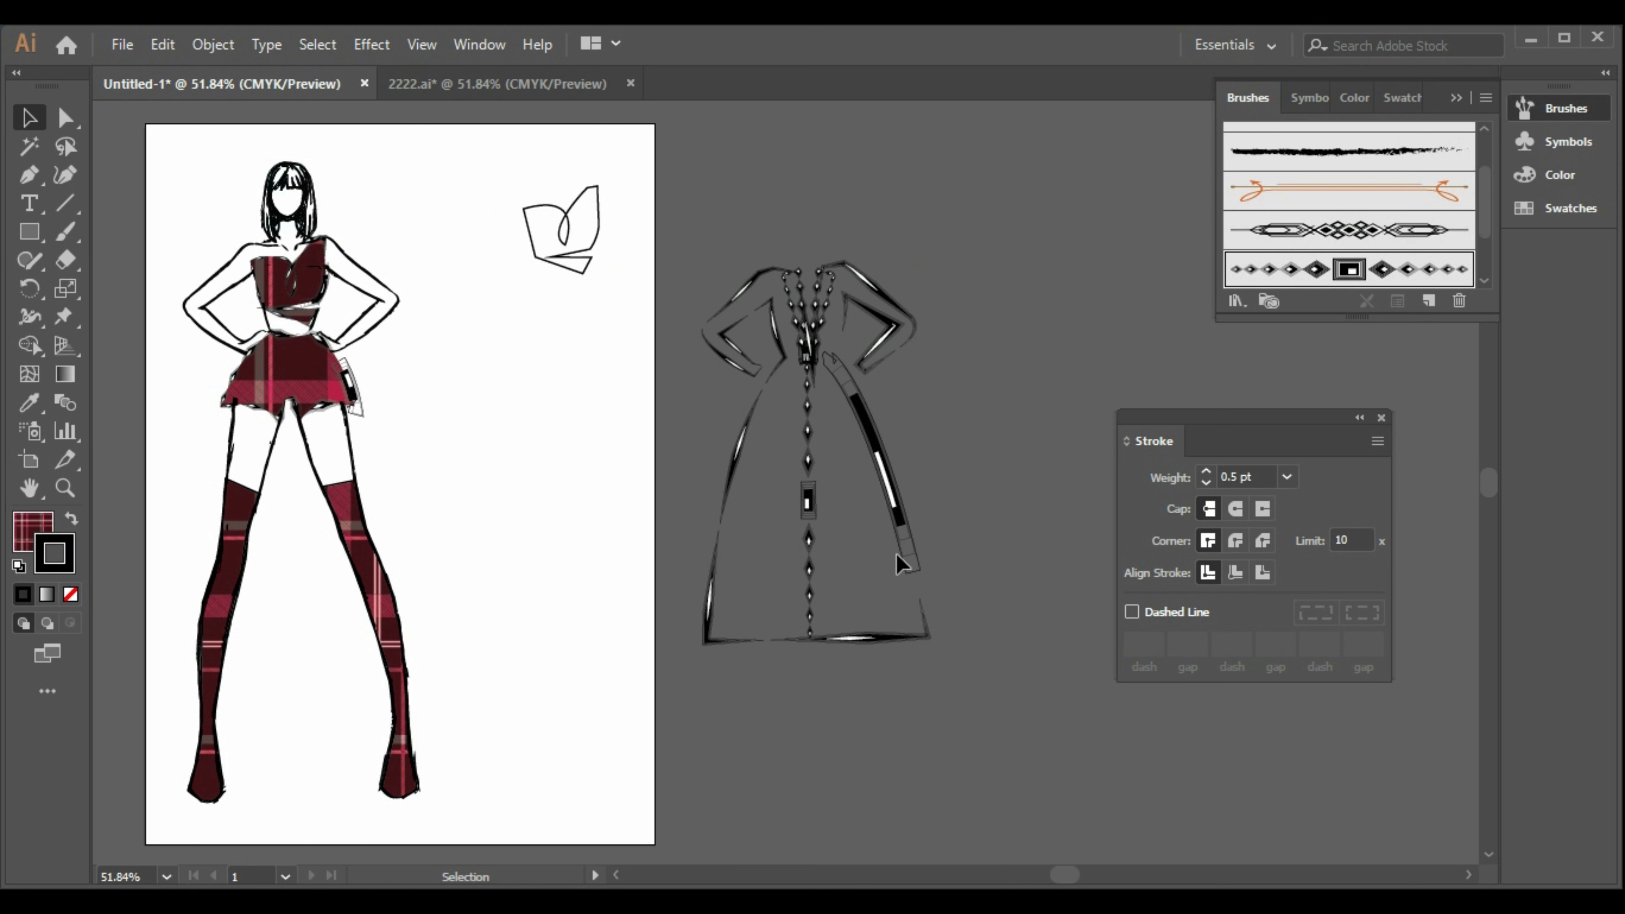
- Shift the coat outline slightly closer to the artboard, and apply the diamond-and-buckle brush to the outlines of both plaid boots
mouse_move(914, 526)
left_mouse_down()
mouse_move(885, 537)
mouse_move(895, 527)
left_mouse_up()
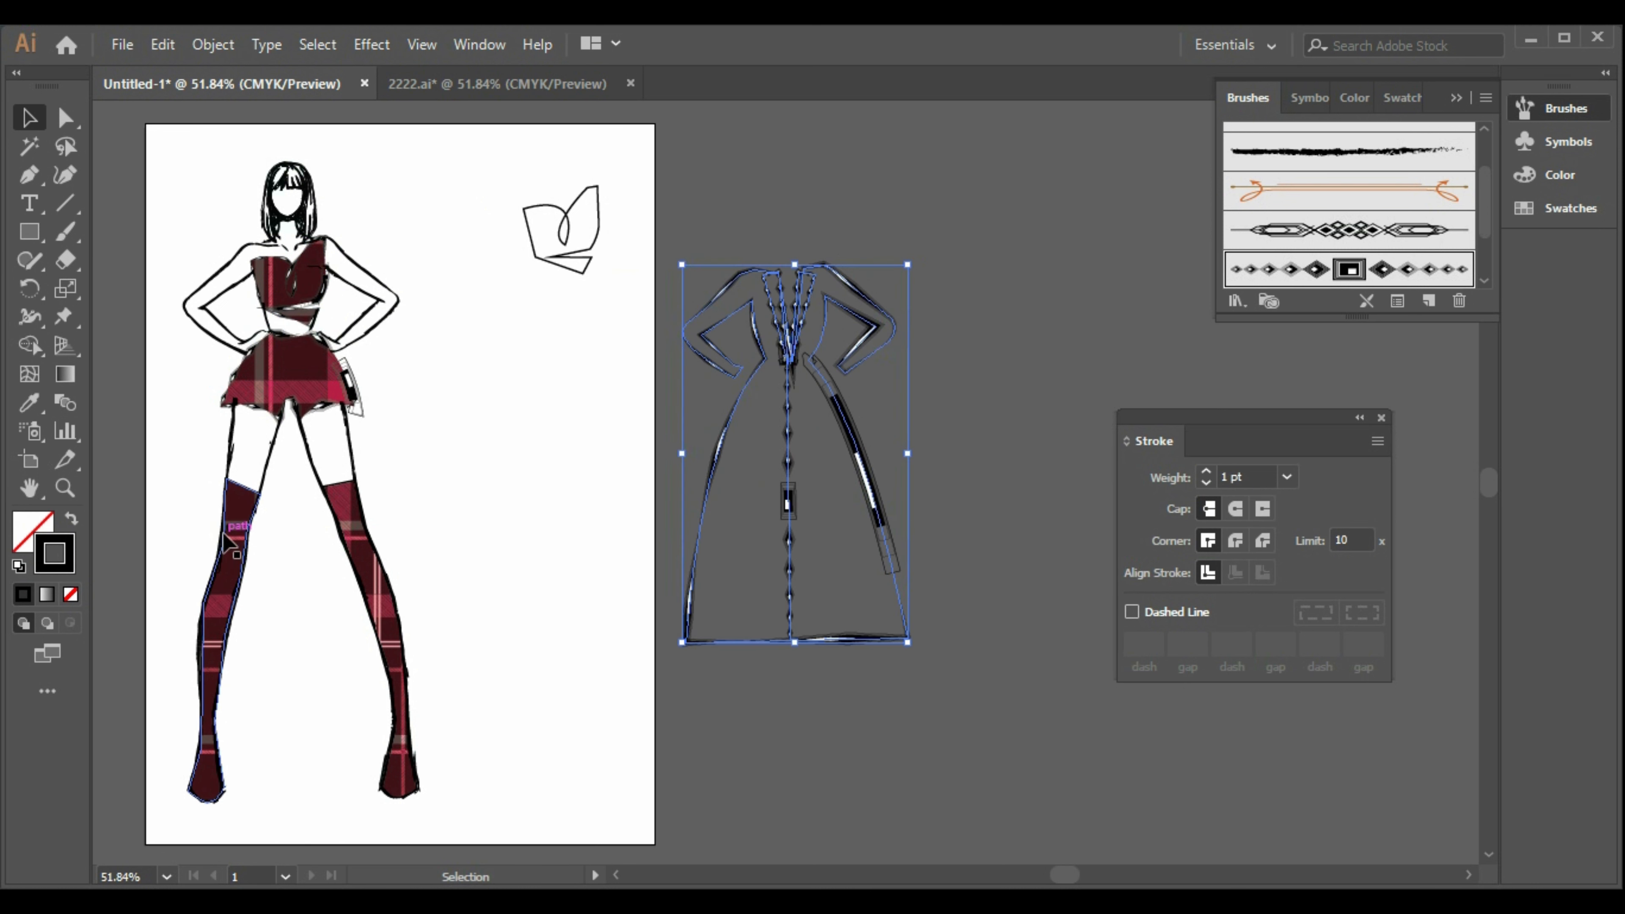
left_click(328, 506)
left_click(234, 505, "shift")
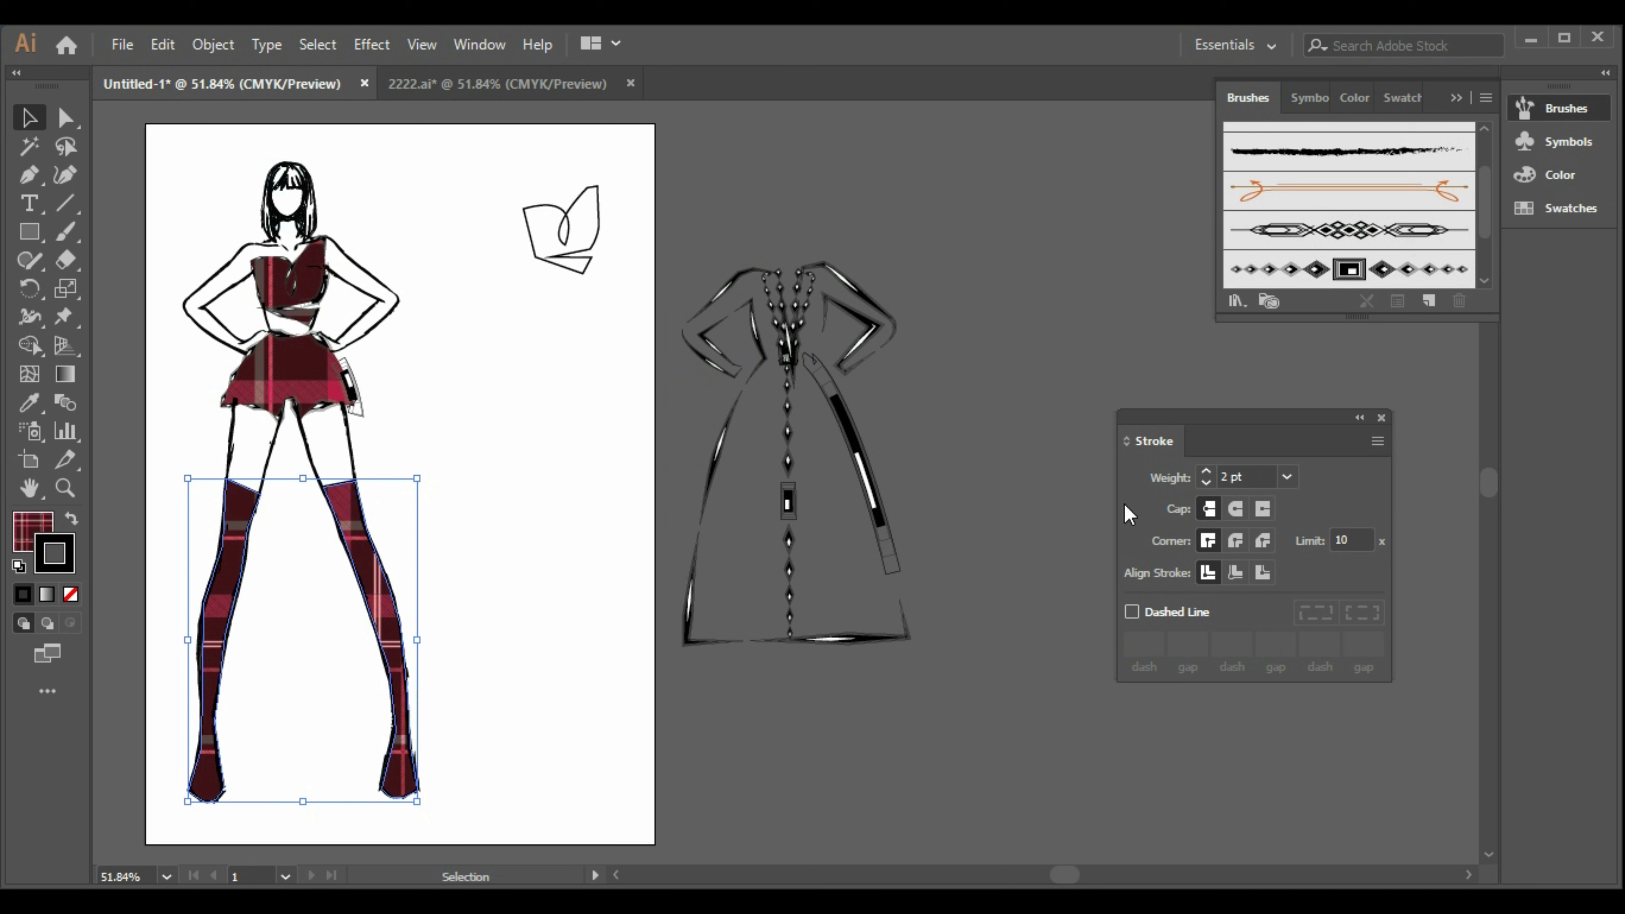
left_click(1323, 260)
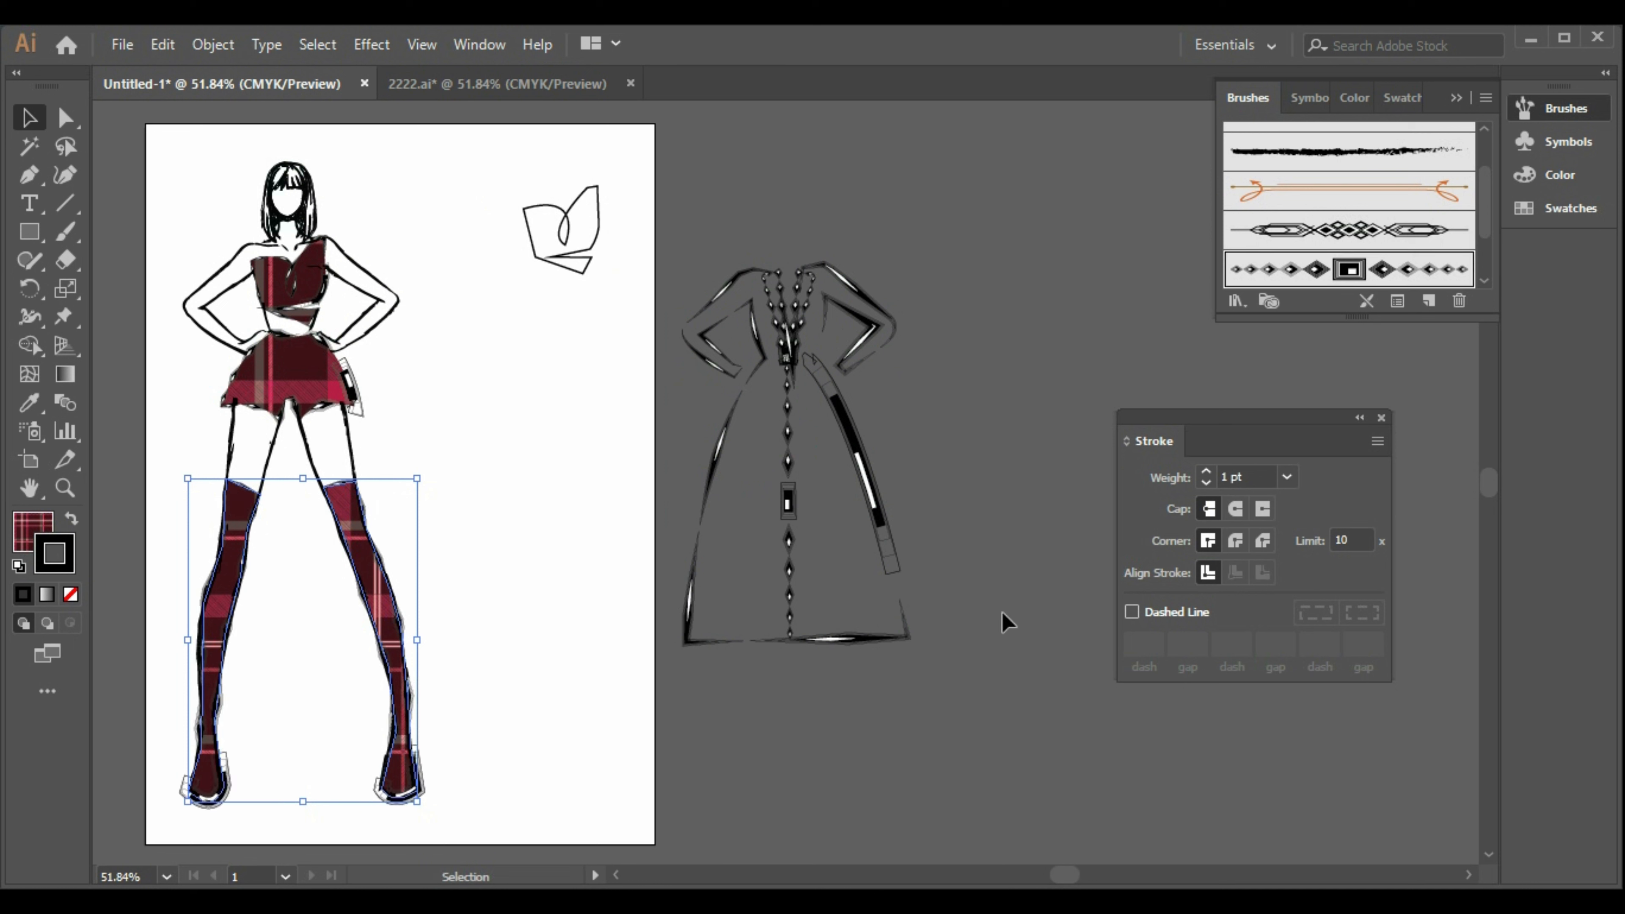
left_click(1063, 550)
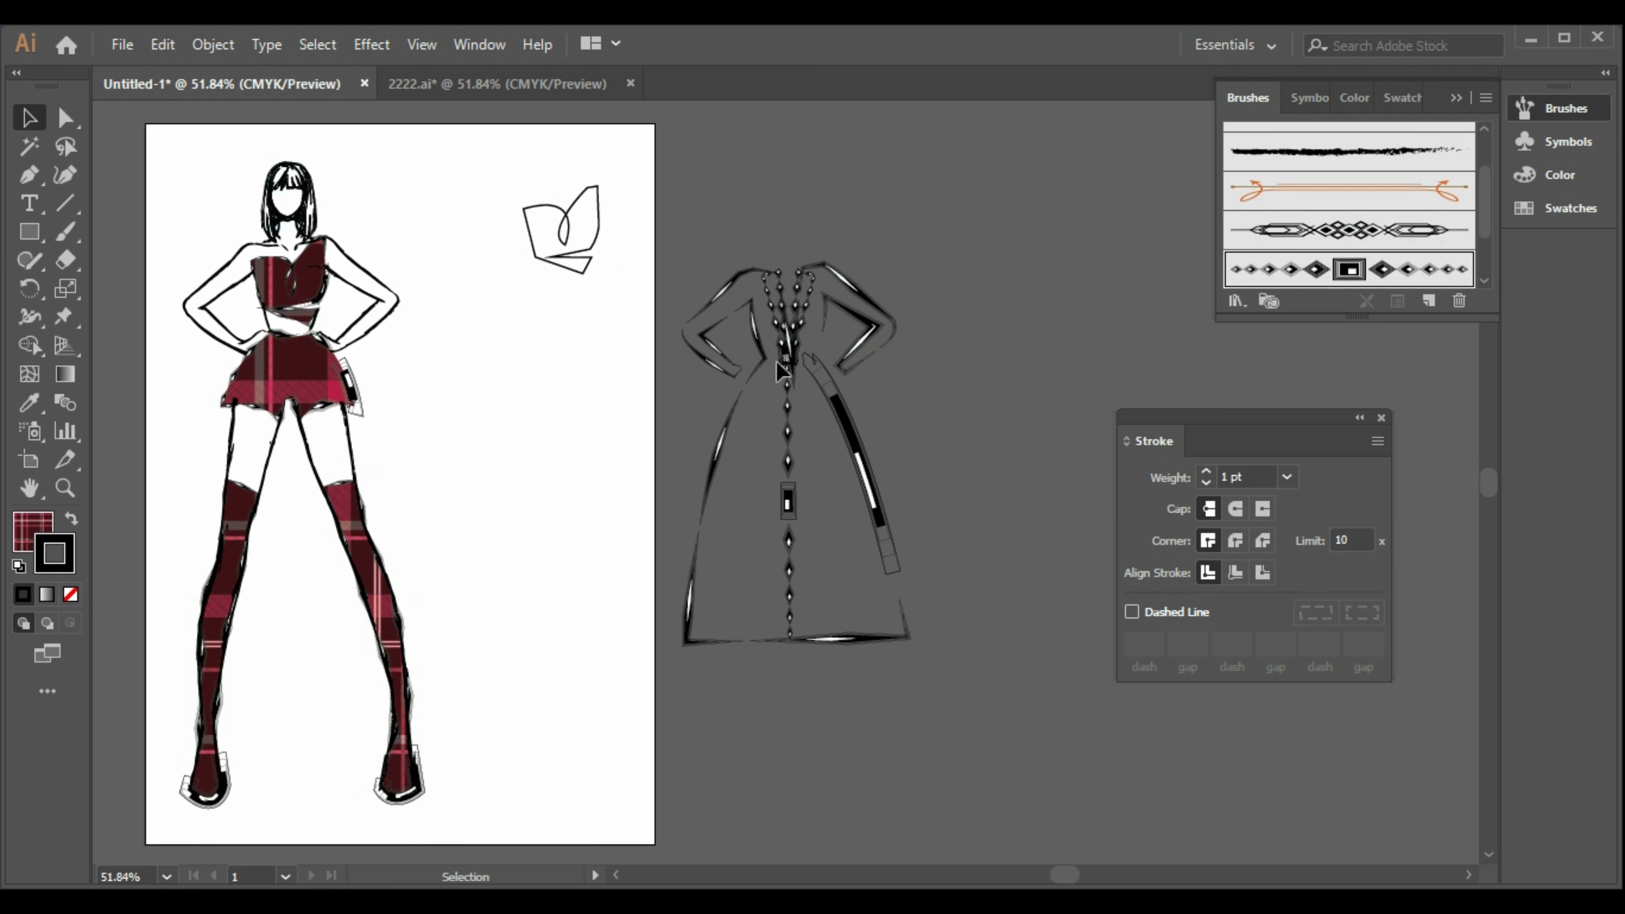
- Place the coat outline over the figure, matching the shoulders and arms, and delete the leftover top outline
left_click_drag(680, 348, 680, 349)
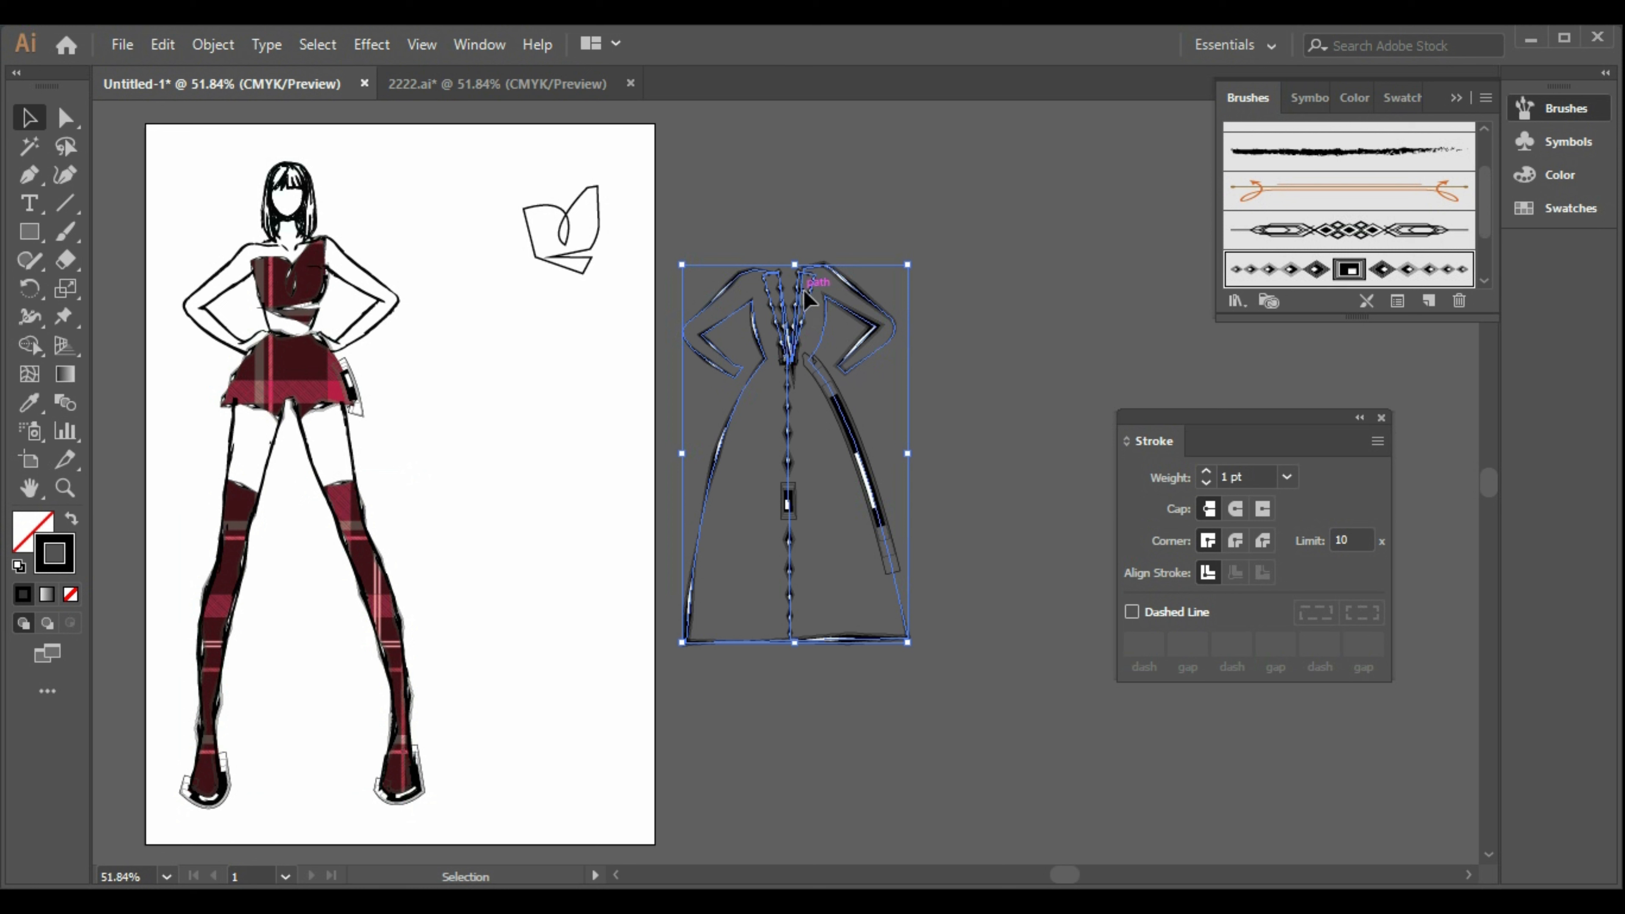
left_click_drag(808, 296, 312, 269)
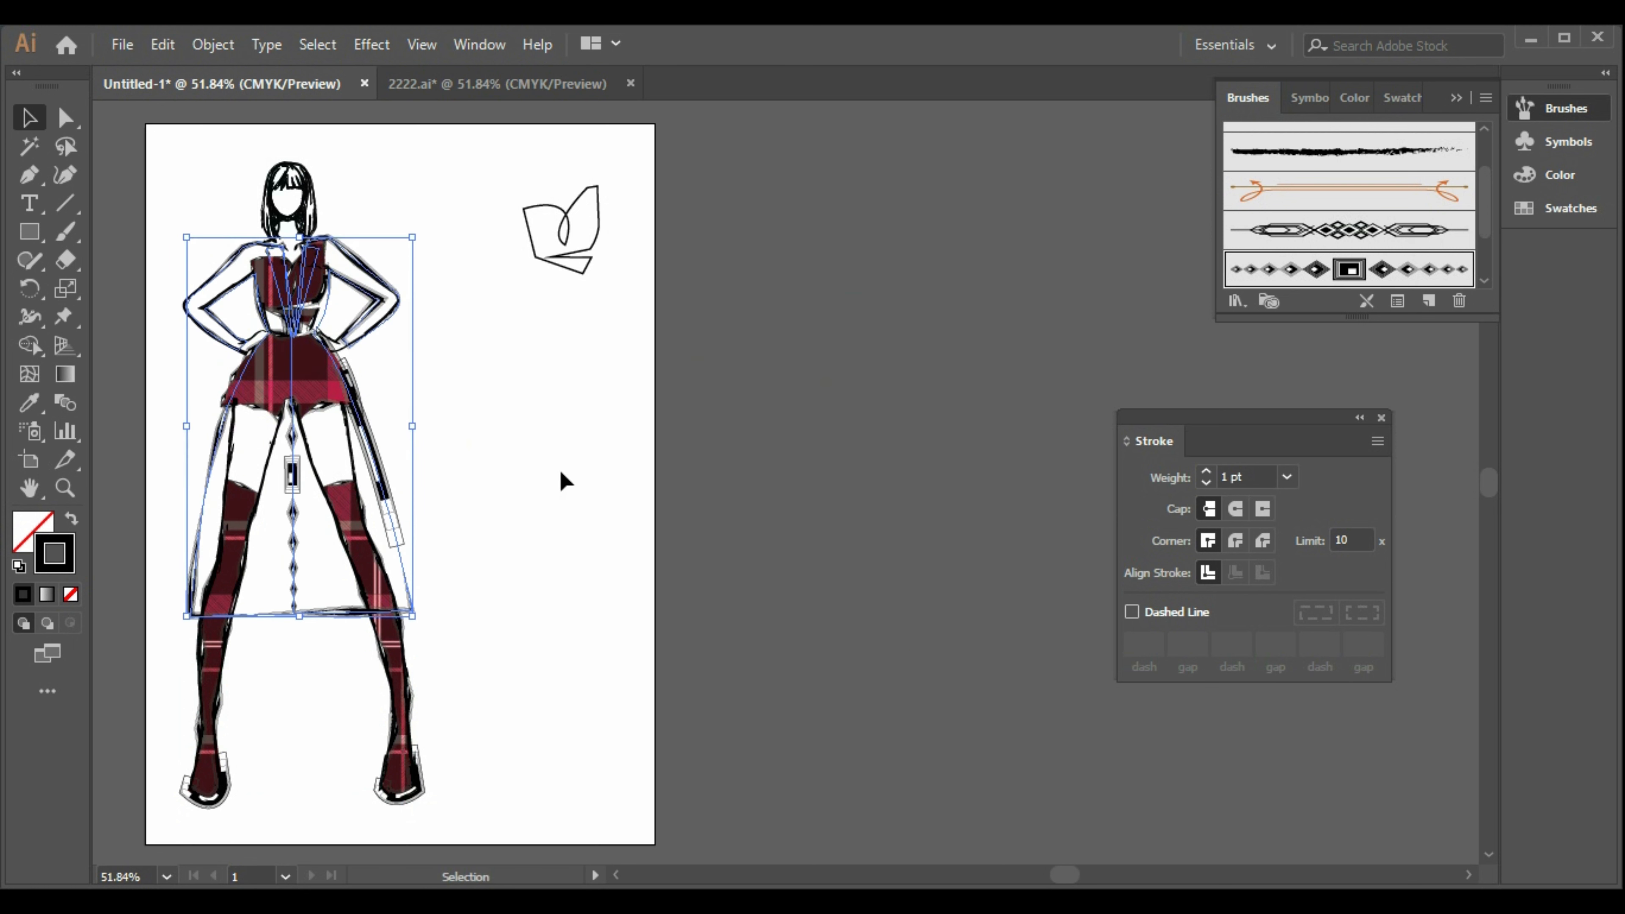
left_click(575, 490)
left_click_drag(538, 172, 601, 275)
key("Delete")
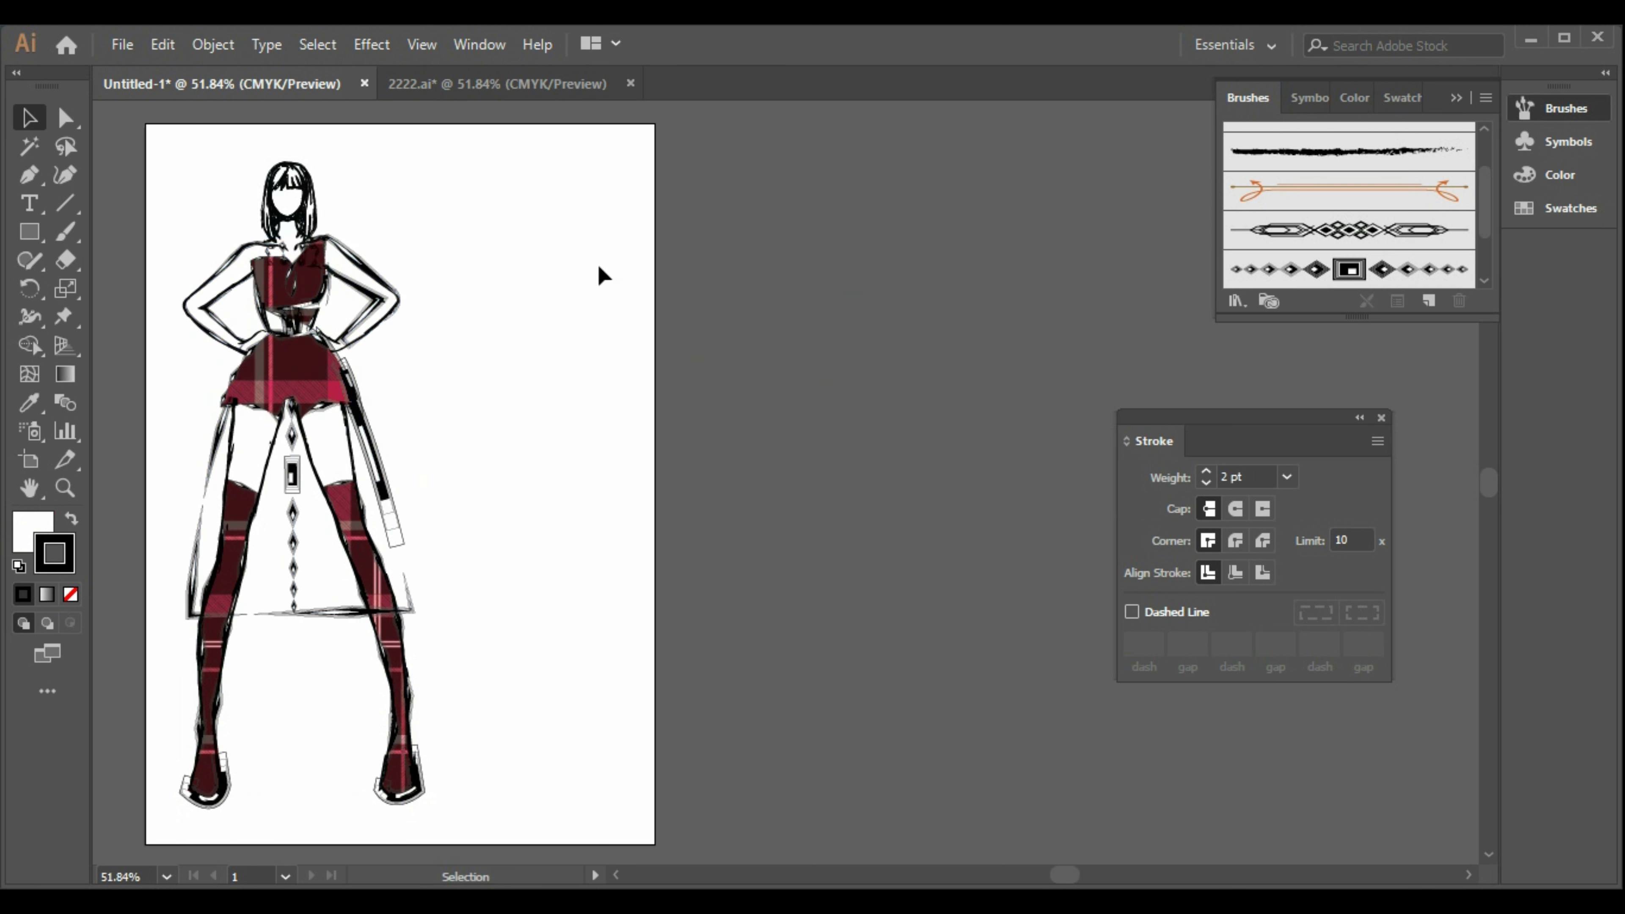
- Select the whole dressed figure with the coat and move it to the horizontal centre of the artboard
left_click(1468, 877)
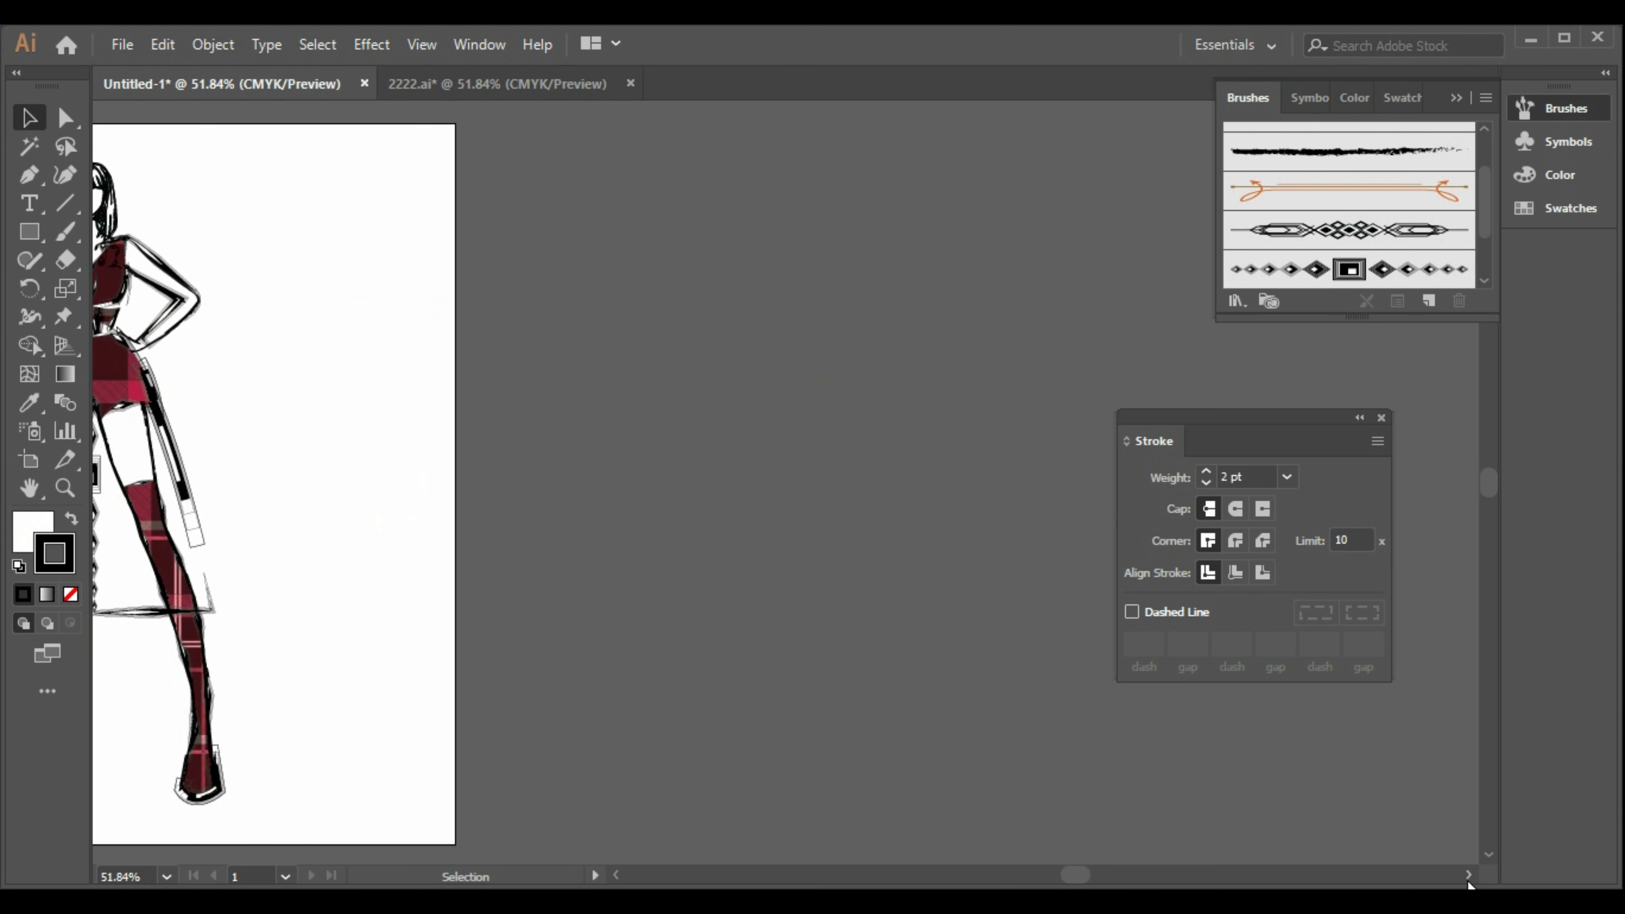
left_click(616, 875)
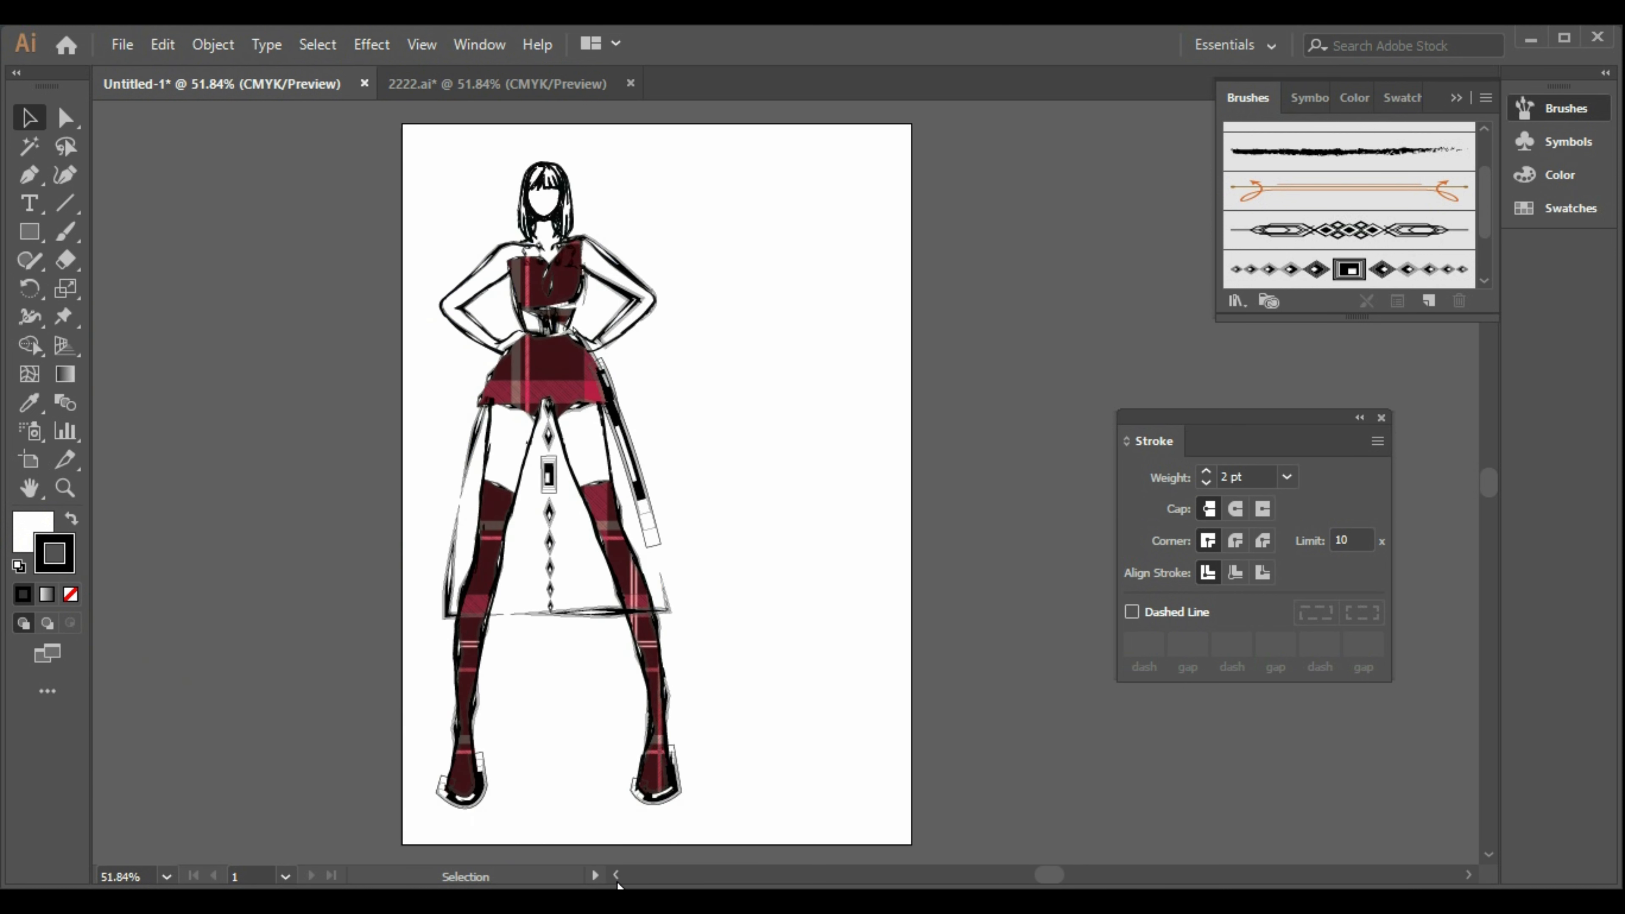
left_click_drag(410, 140, 772, 858)
left_click_drag(636, 566, 722, 583)
left_click(991, 683)
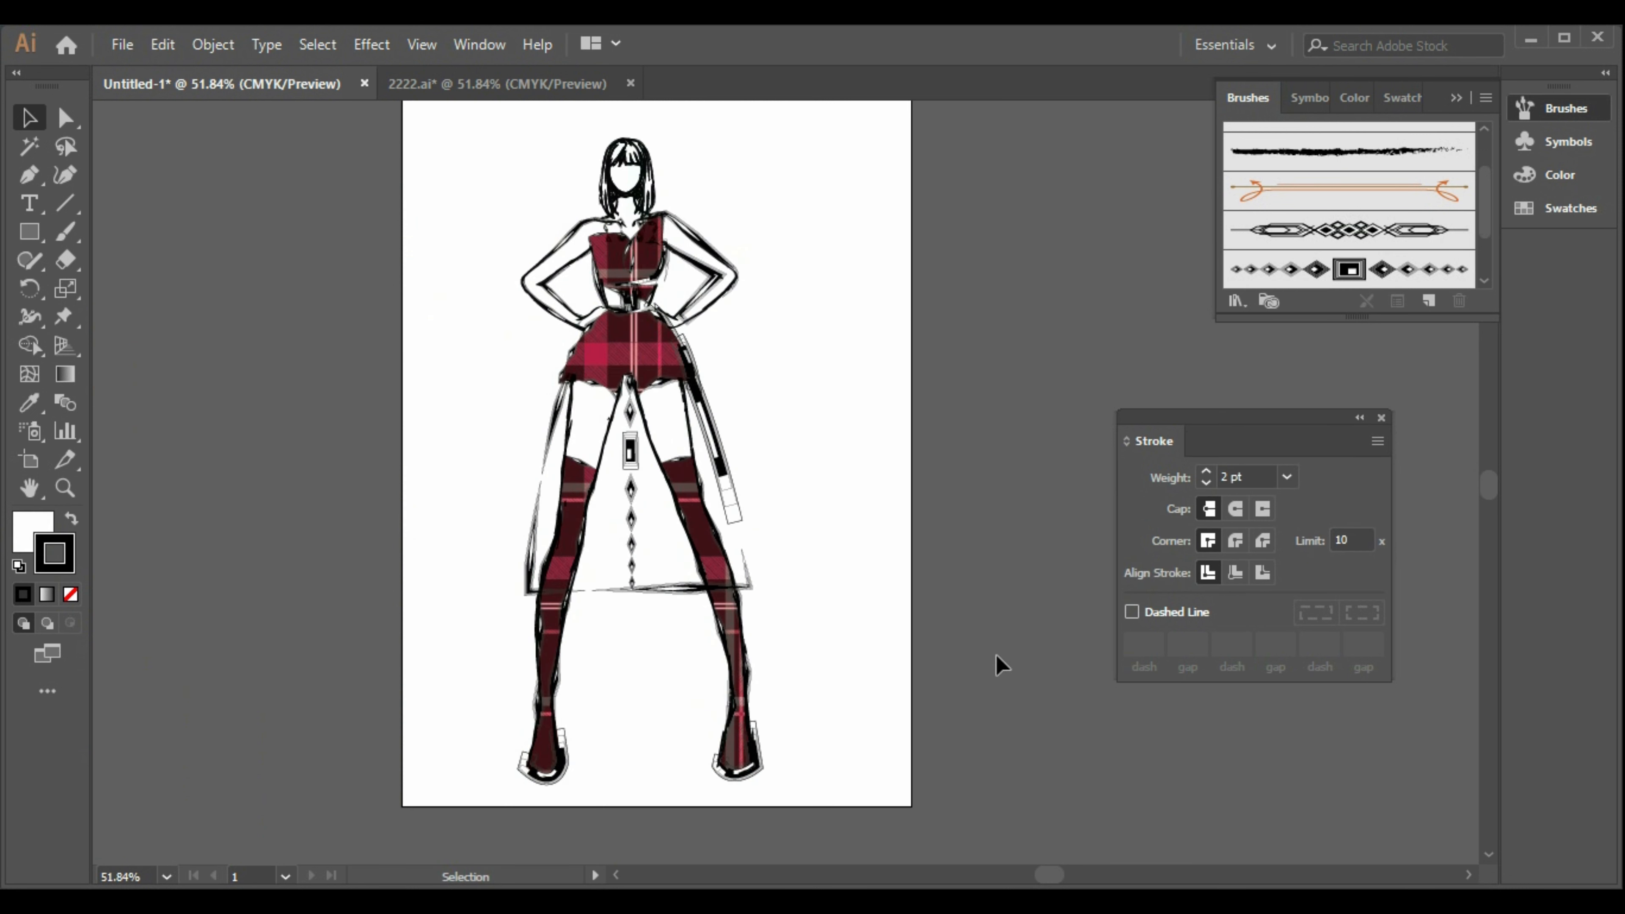
- Draw a white rectangle covering the whole artboard and send it to the back behind the figure
left_click(29, 232)
scroll(482, 225, "up", 2)
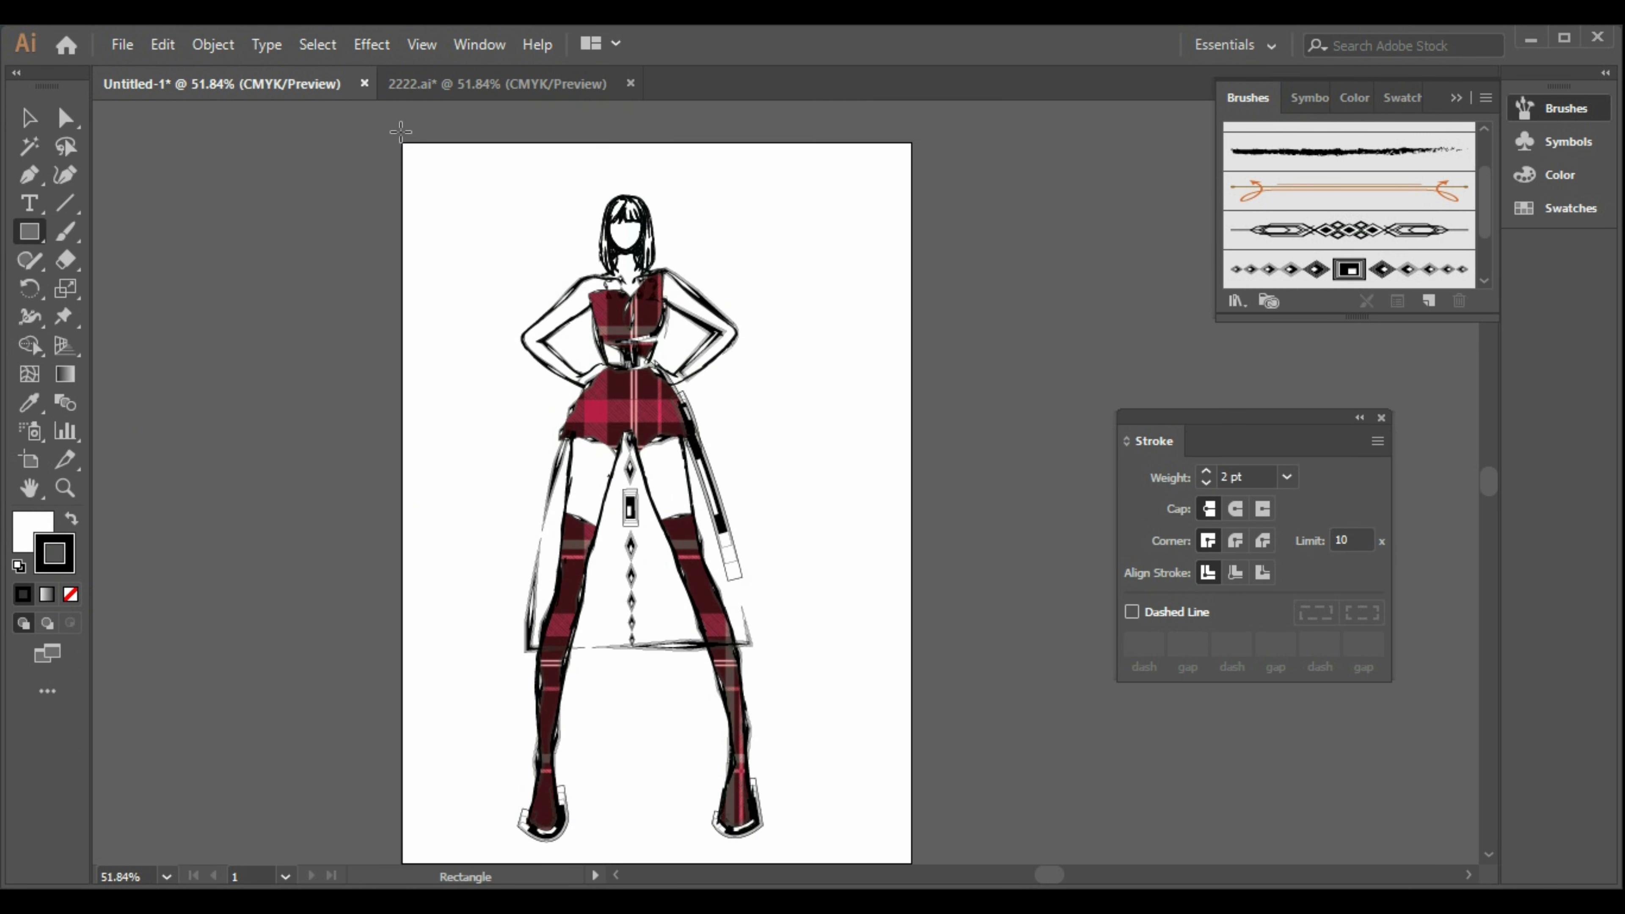
left_click_drag(399, 139, 912, 806)
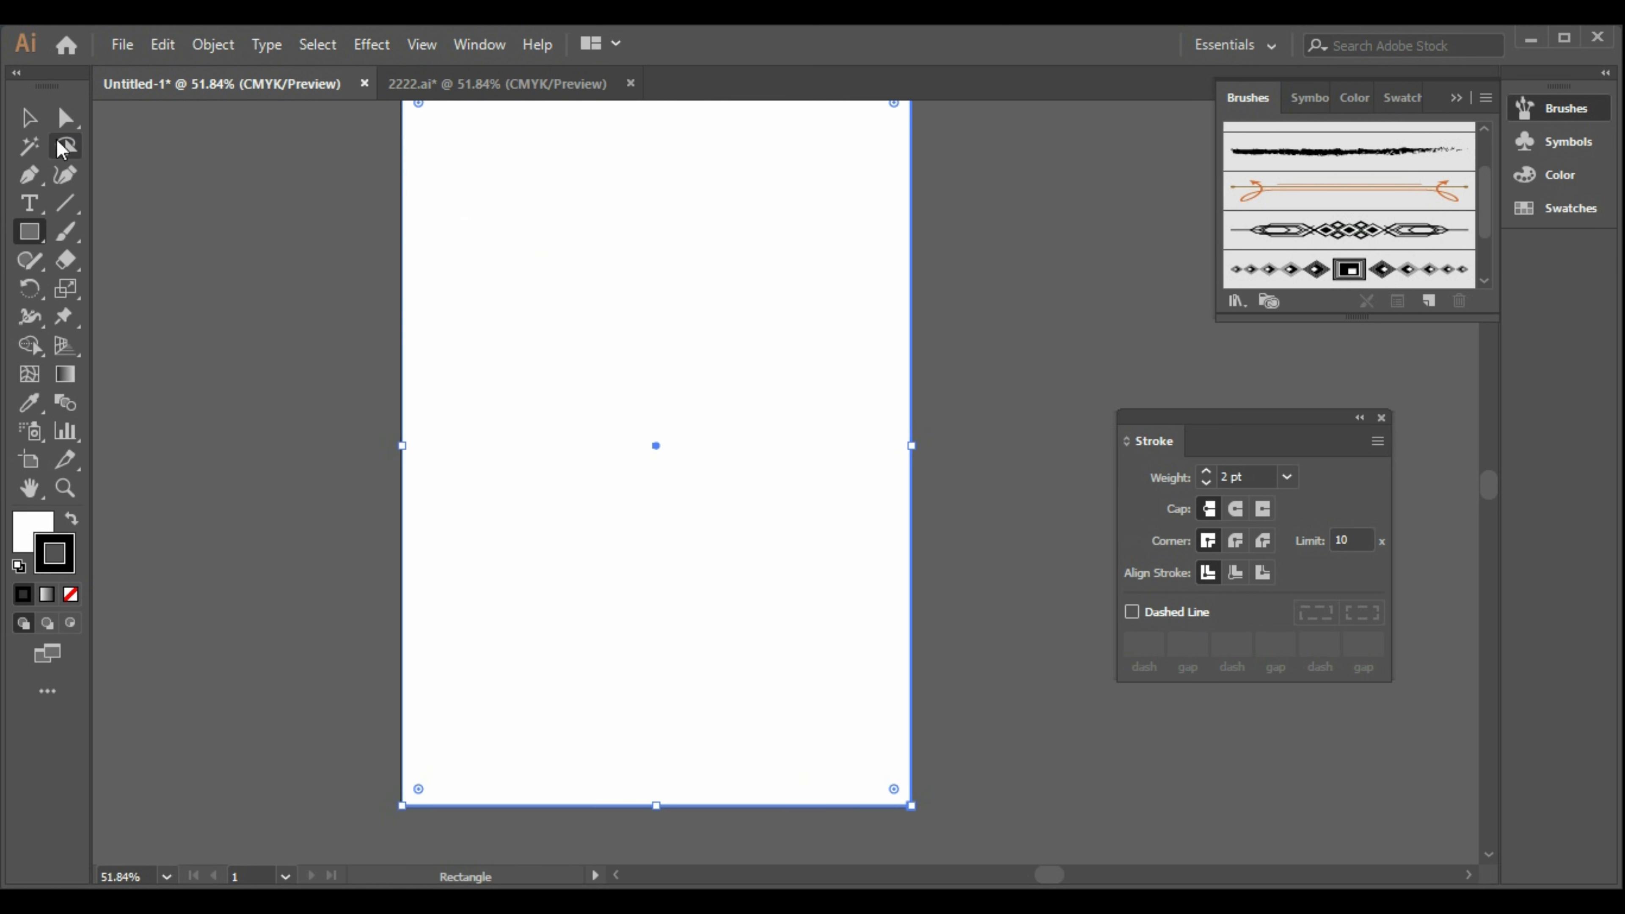
key("v")
right_click(520, 484)
mouse_move(751, 769)
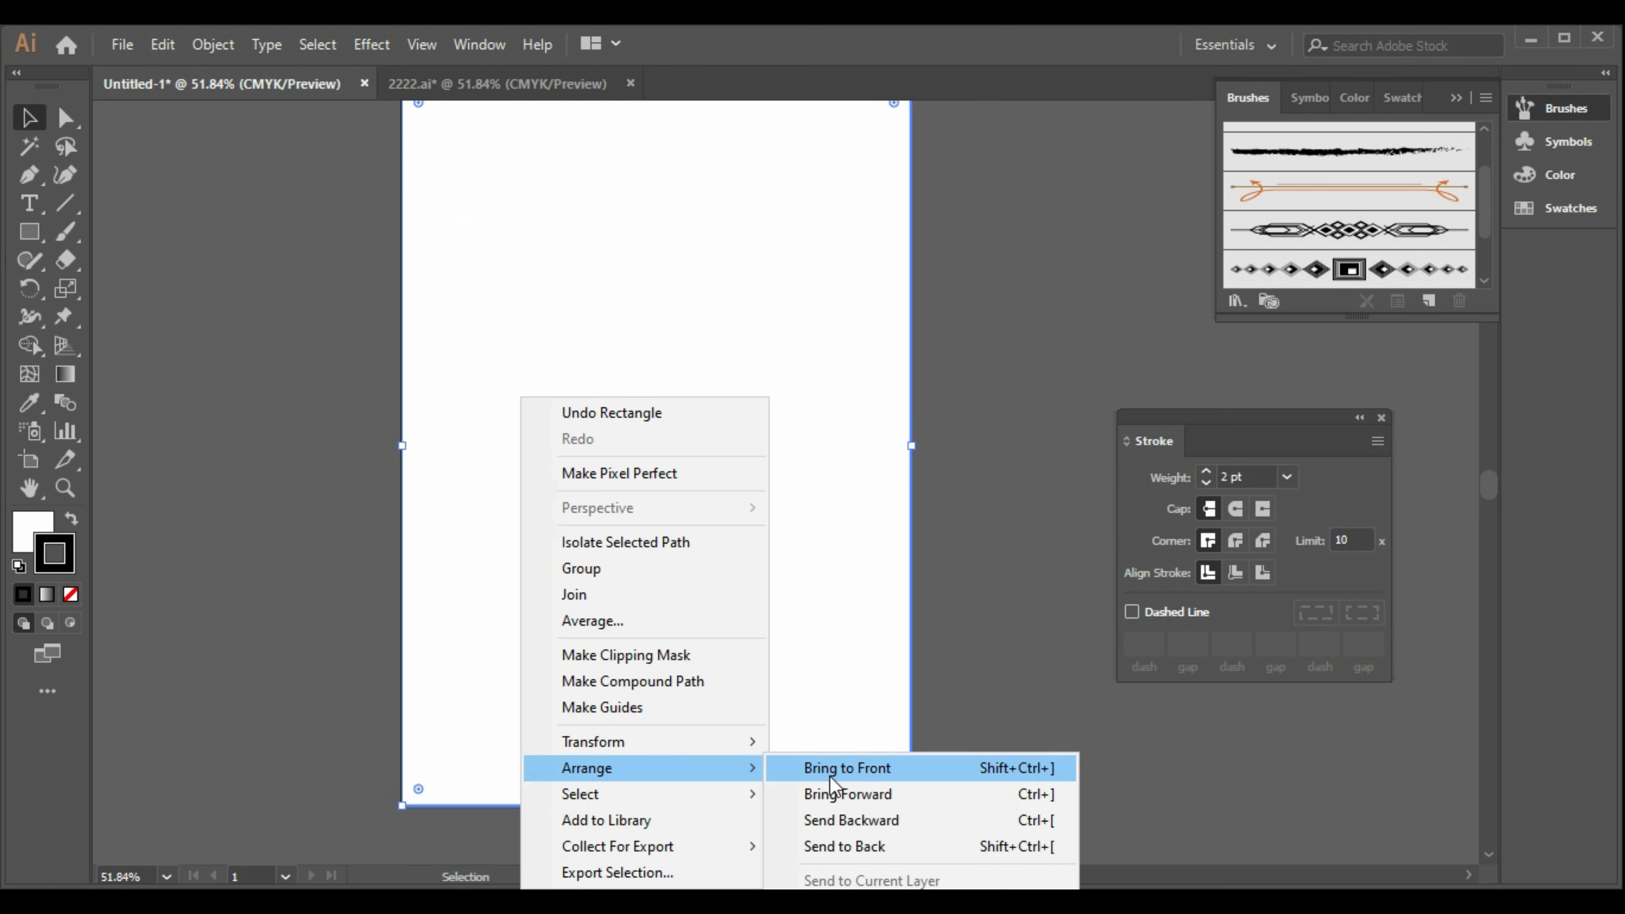
left_click(831, 849)
- Fill the background rectangle with the red plaid pattern by sampling the shorts with the Eyedropper
left_click(28, 402)
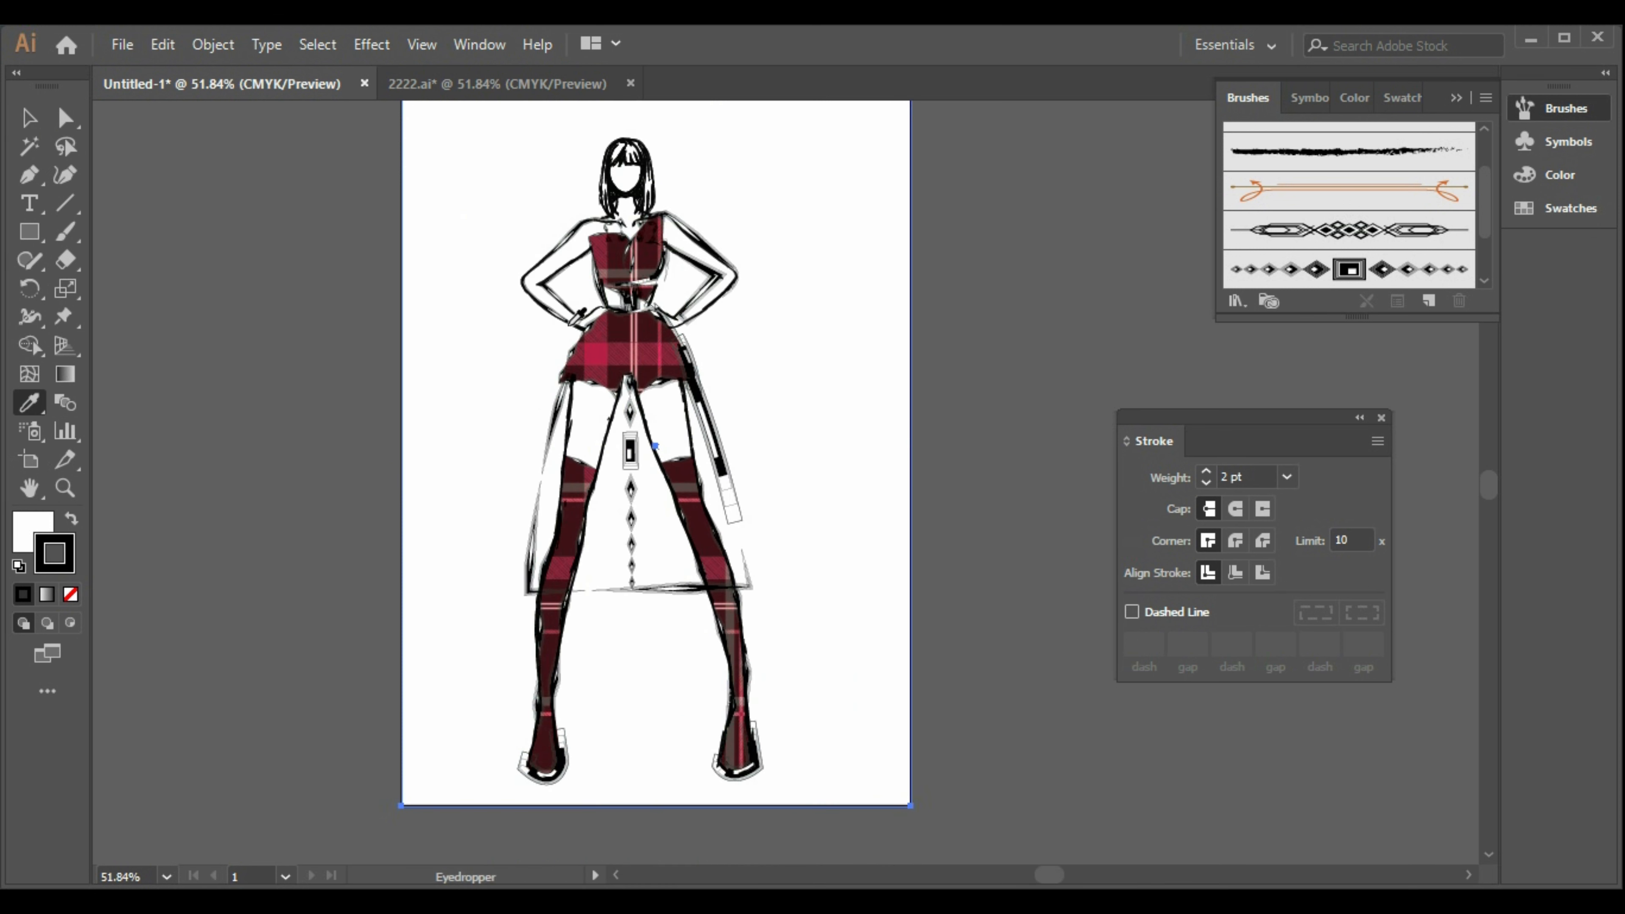
left_click(594, 350)
left_click(29, 117)
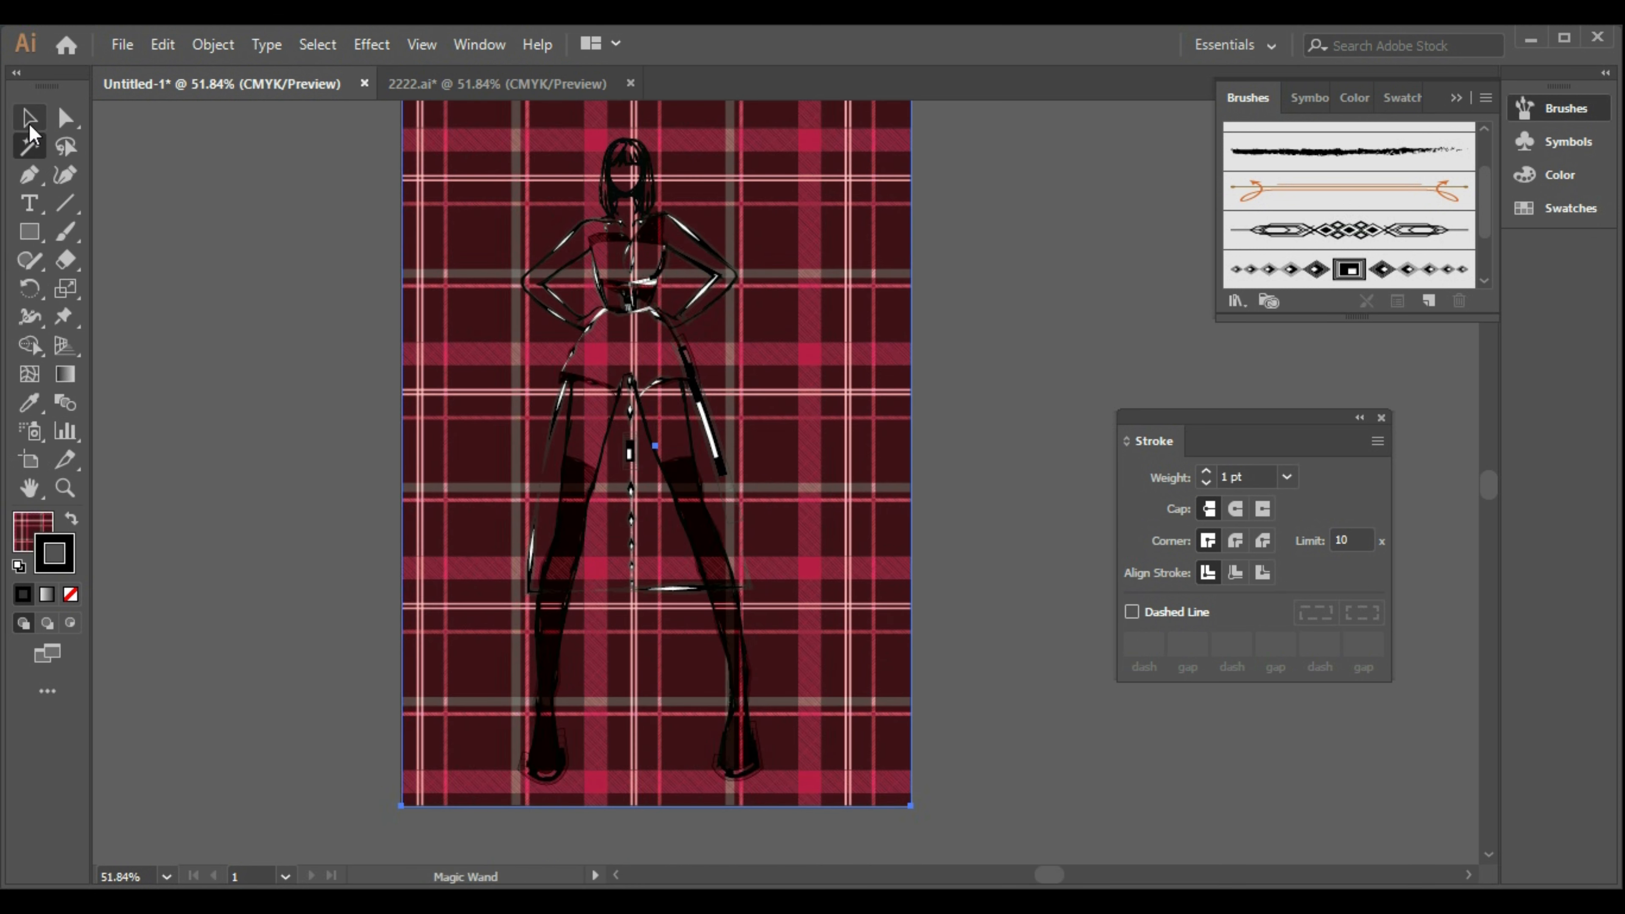
- Lower the plaid background rectangle's opacity to 50%, and close the Transparency and Stroke settings
left_click(479, 44)
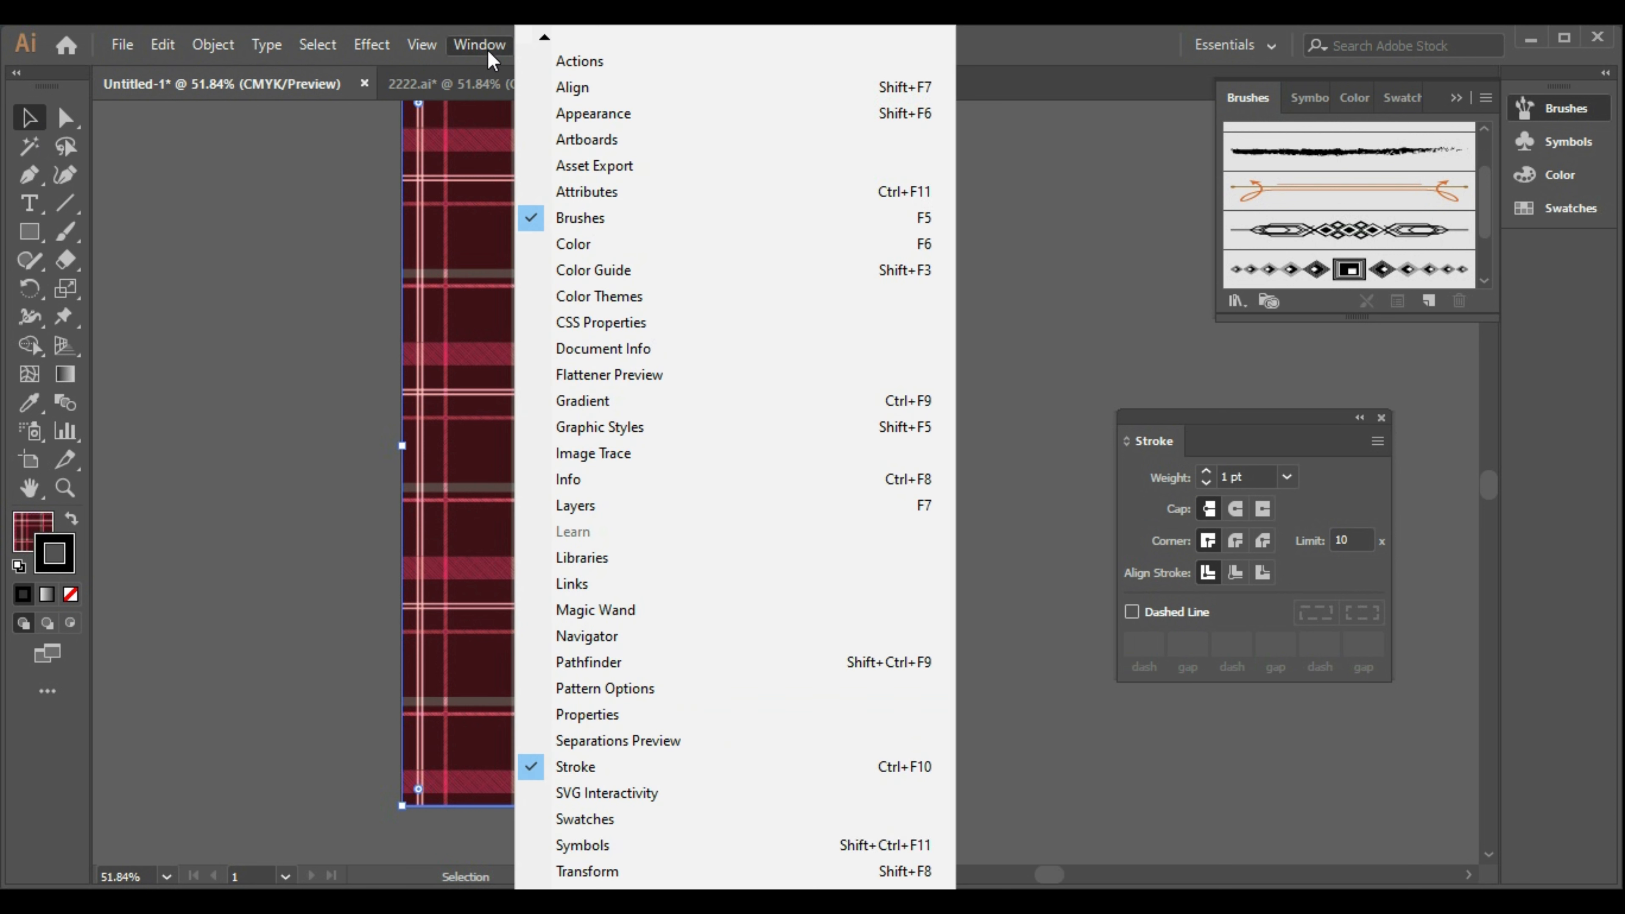
left_click(634, 817)
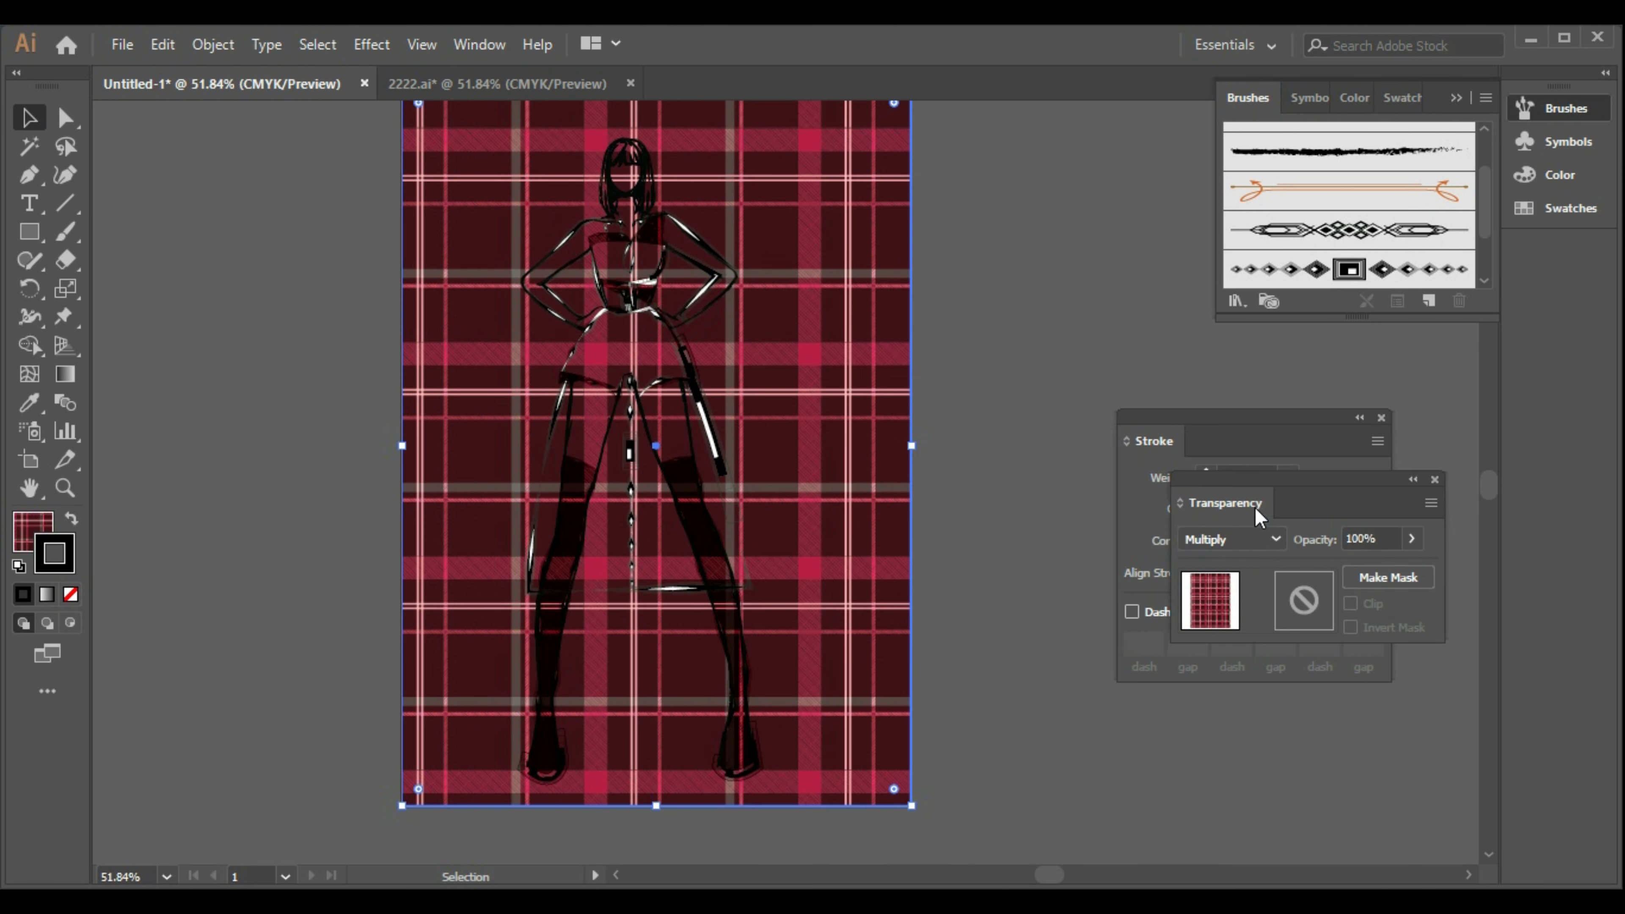
left_click_drag(1412, 539, 1397, 575)
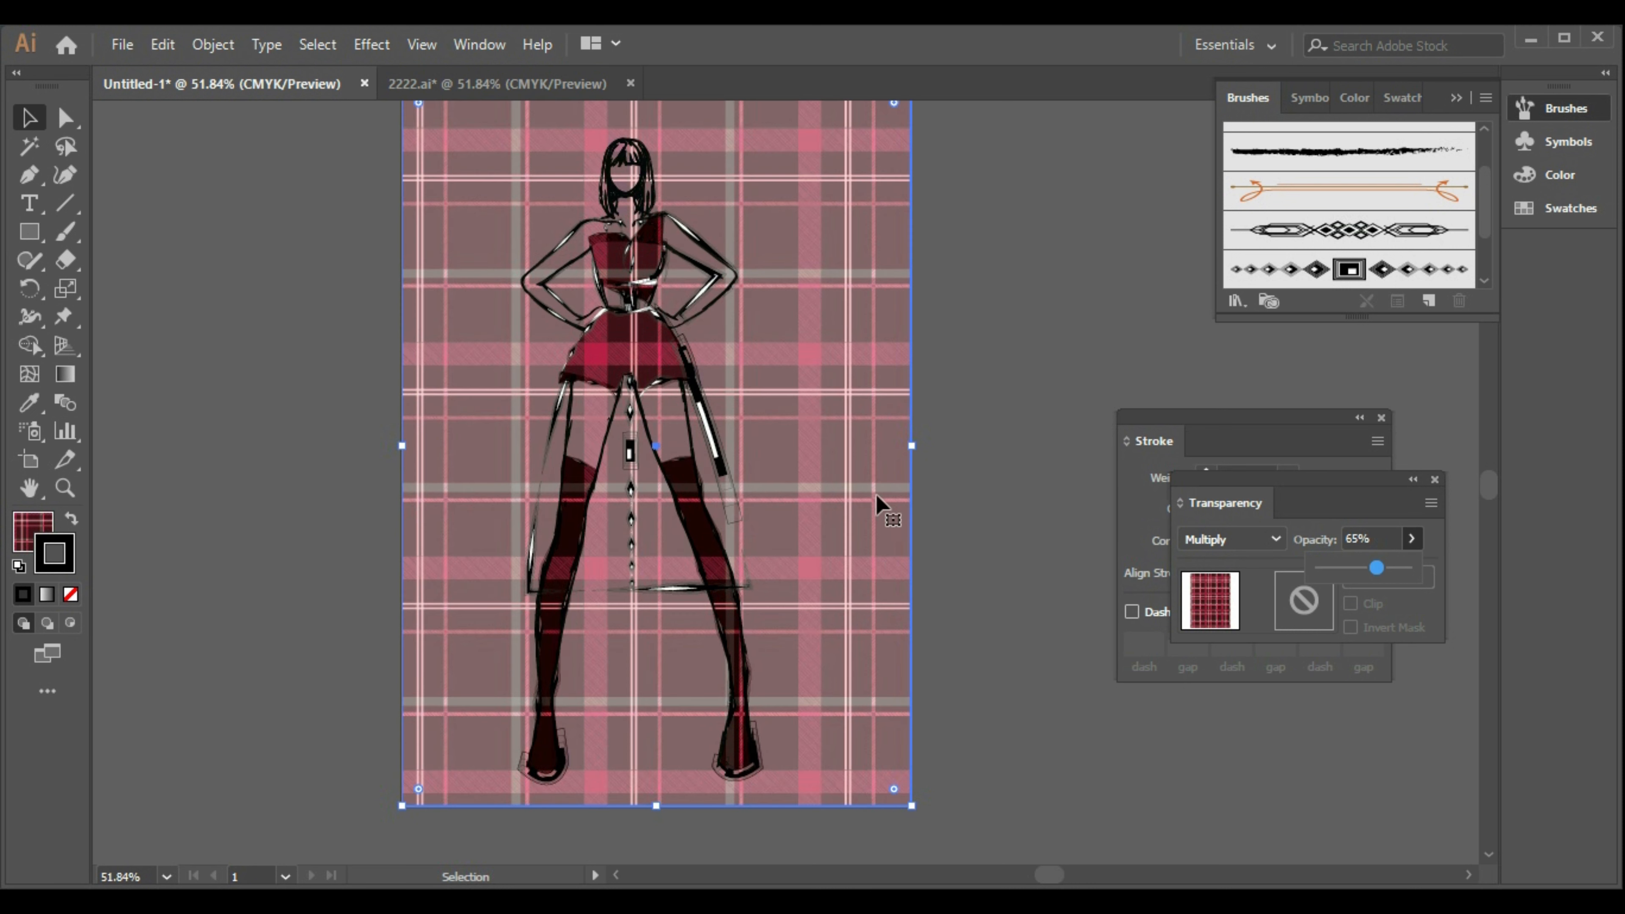
left_click(1412, 539)
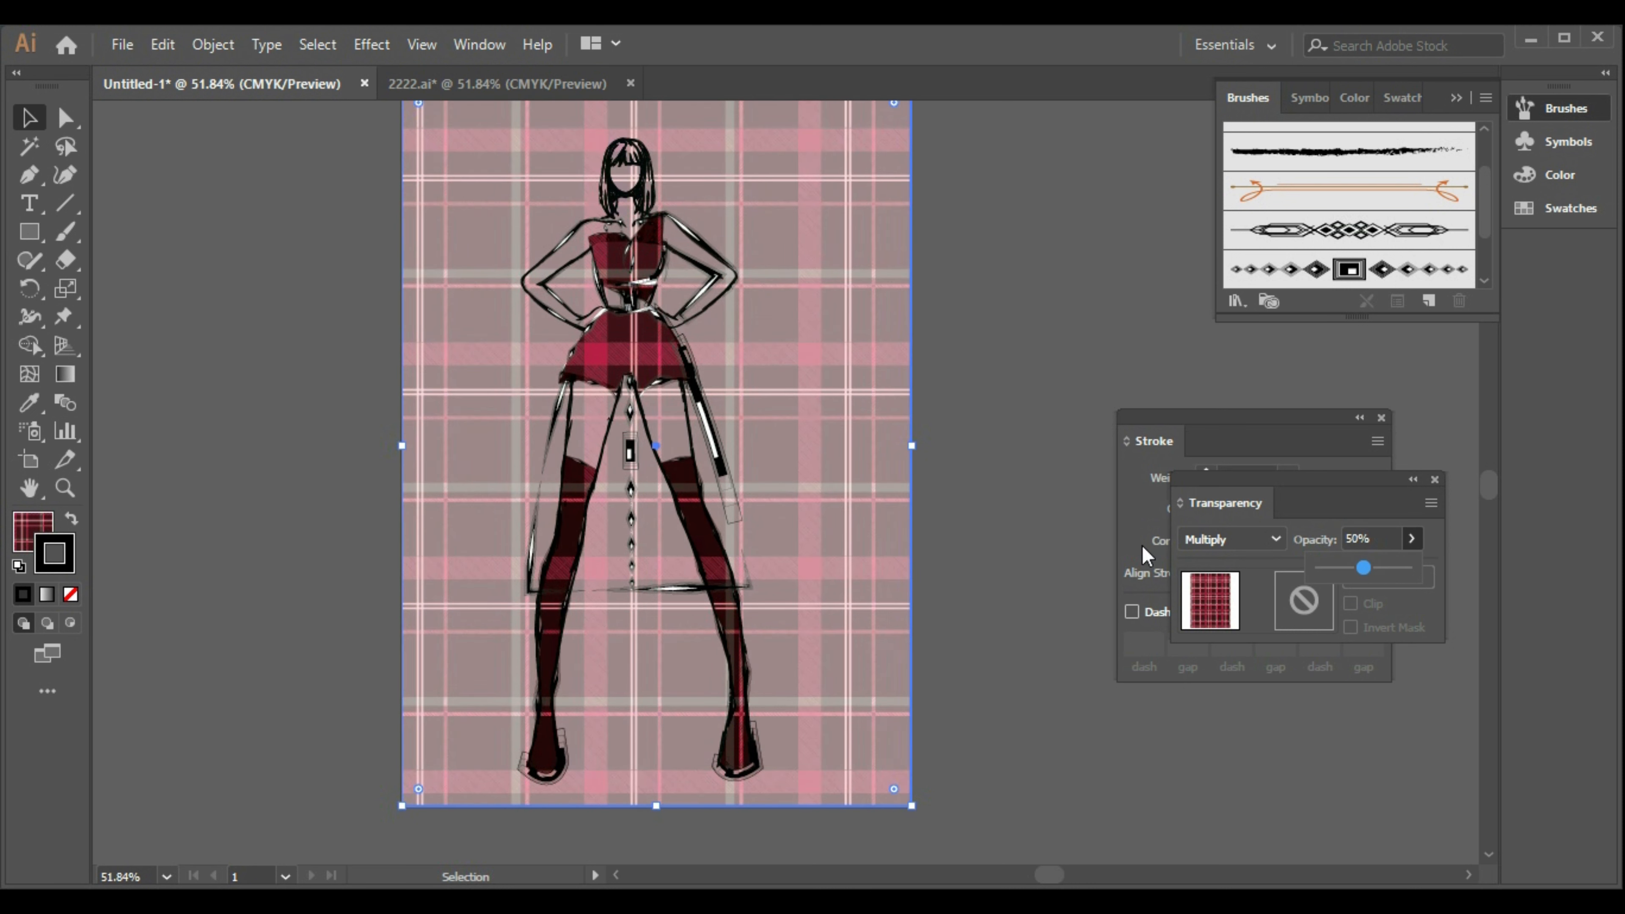
left_click(1434, 479)
left_click(1381, 416)
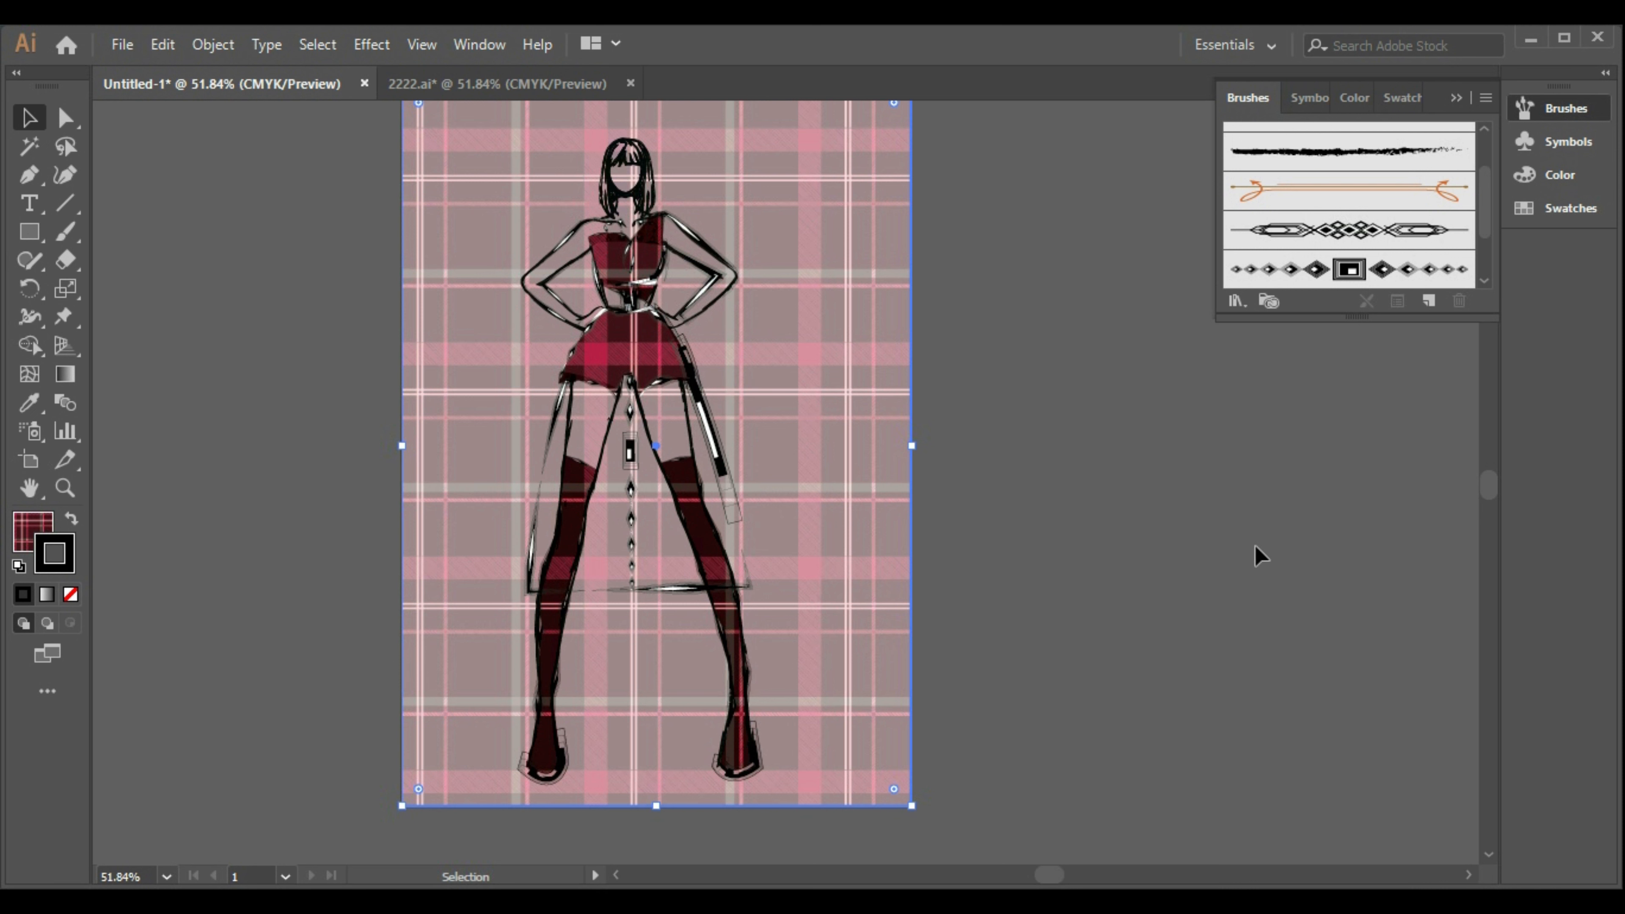
left_click(1258, 557)
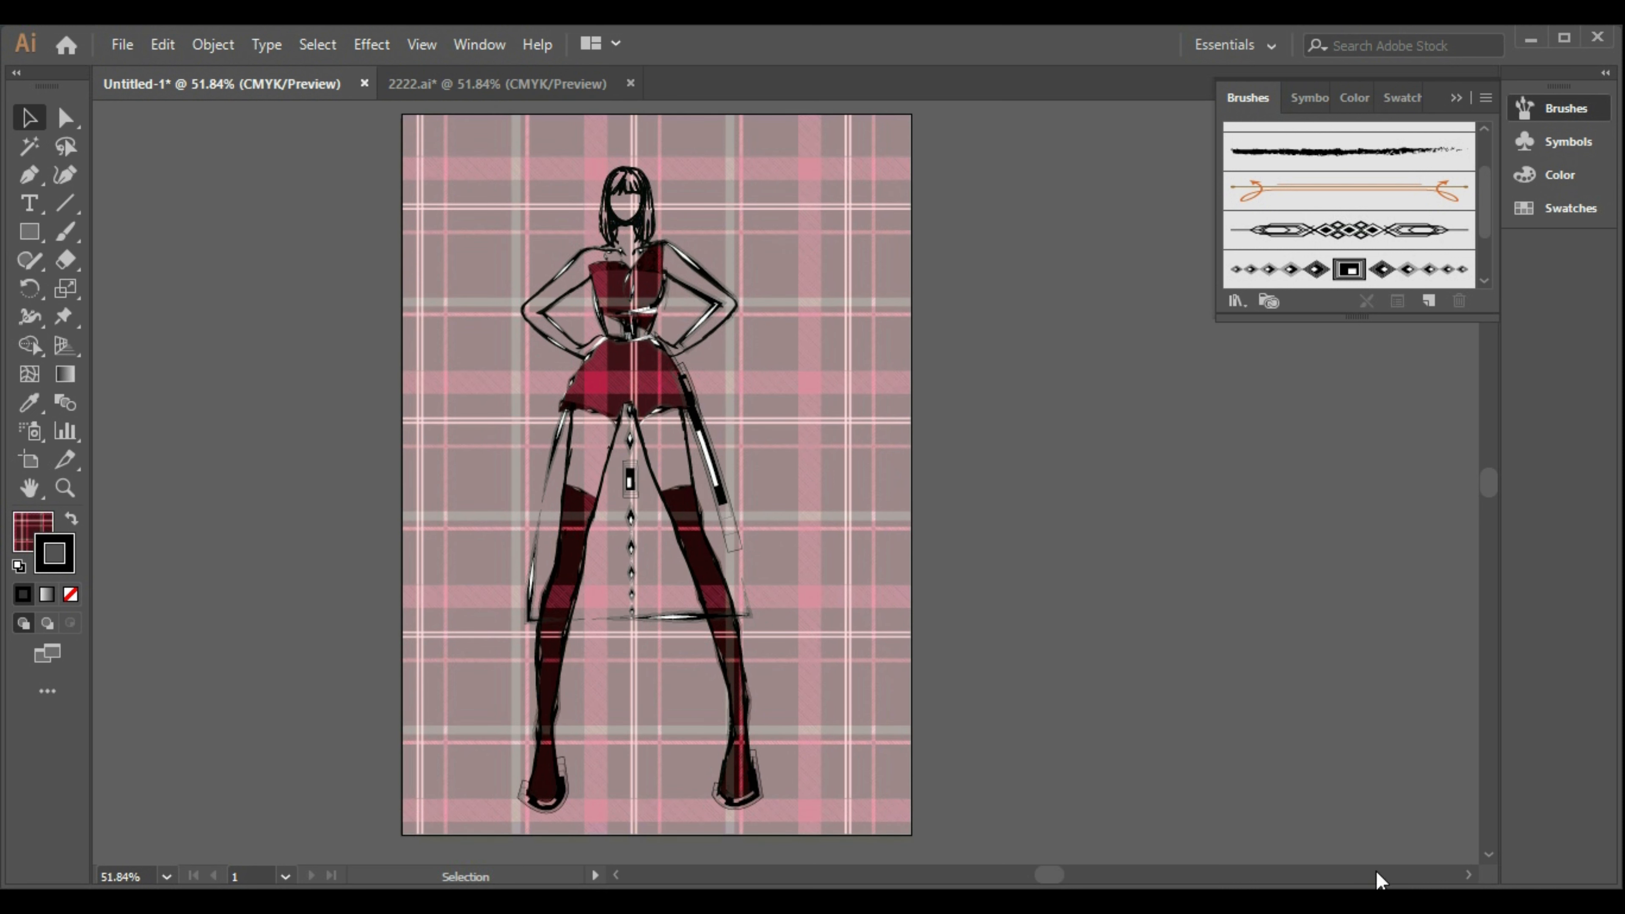
- Nudge the coat outline slightly on the figure and select the plaid shorts
left_click(961, 483)
left_click(632, 514)
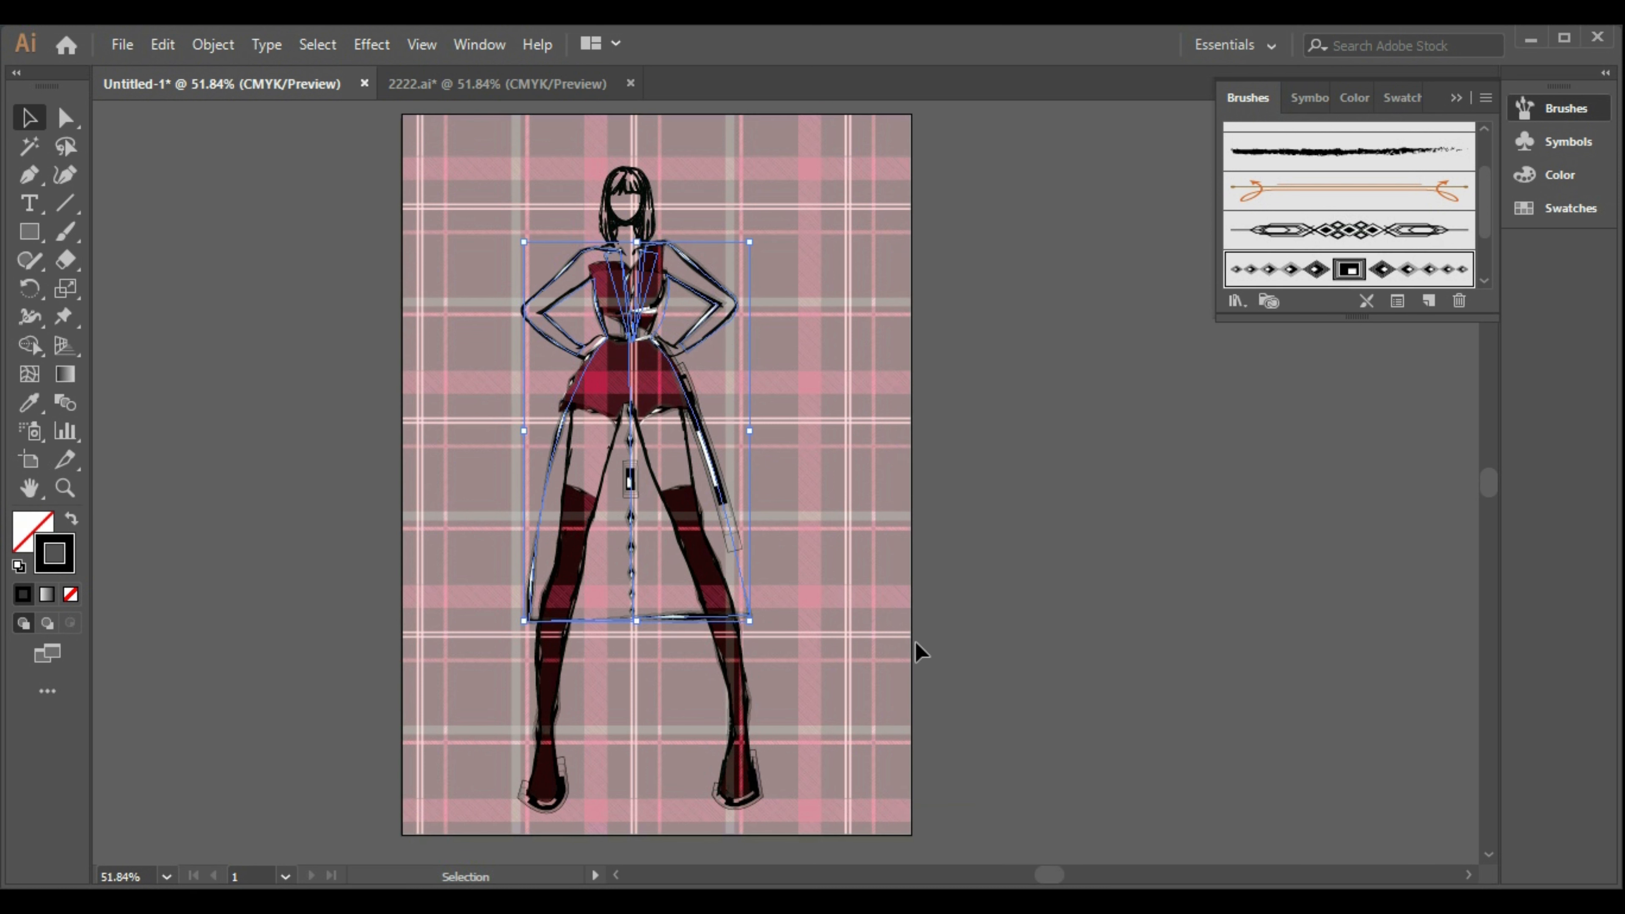
left_click(1105, 651)
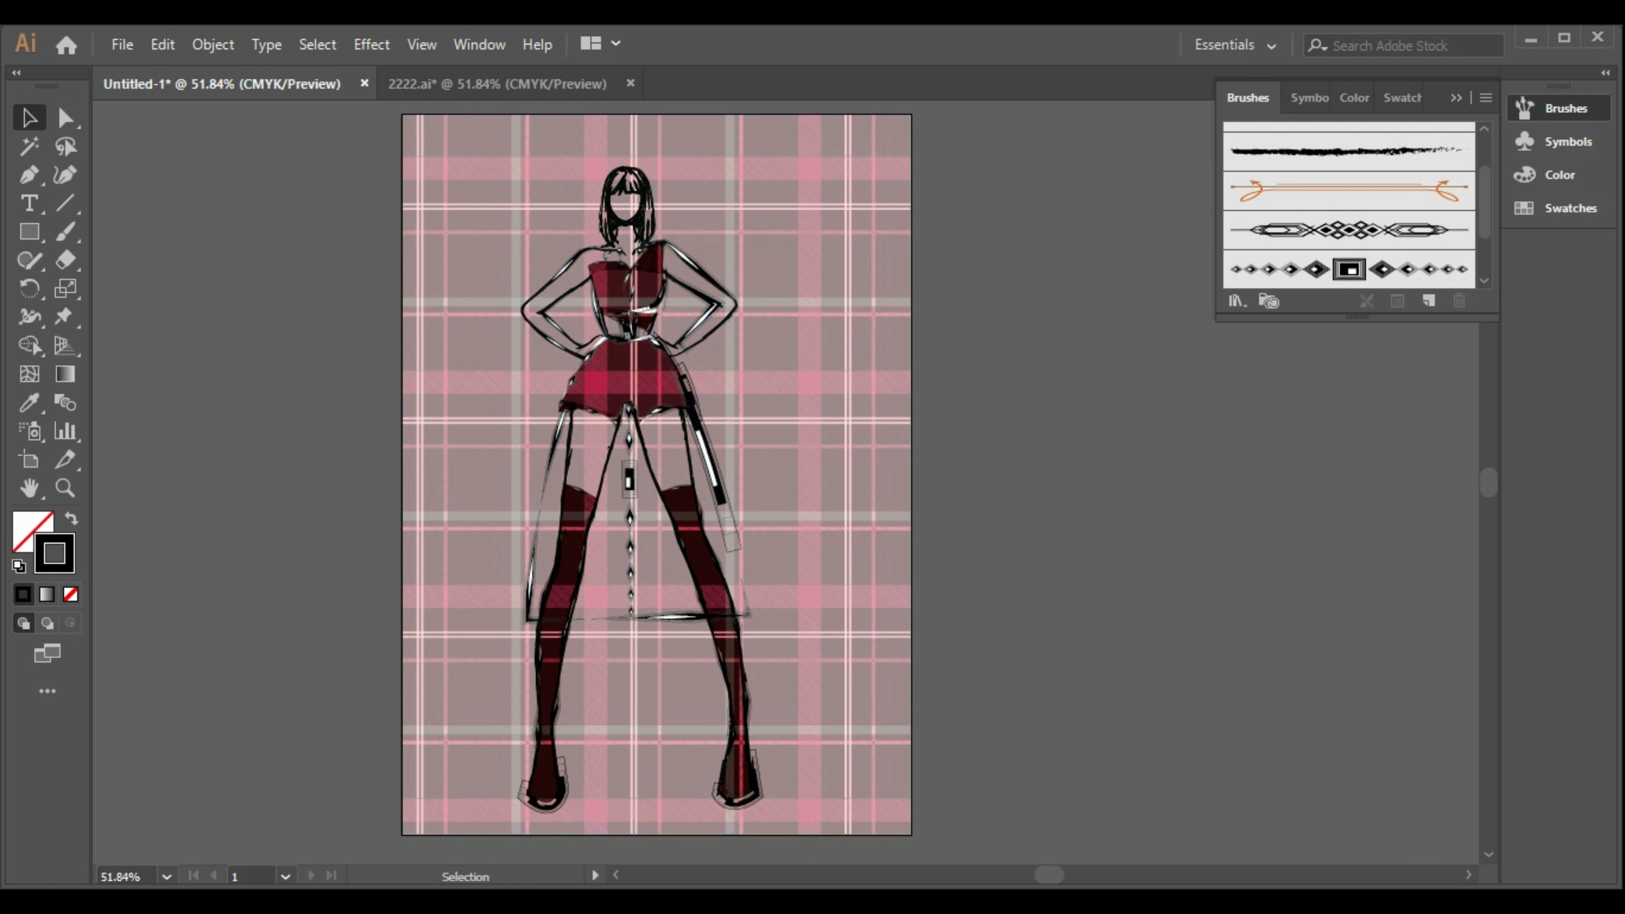
left_click(647, 398)
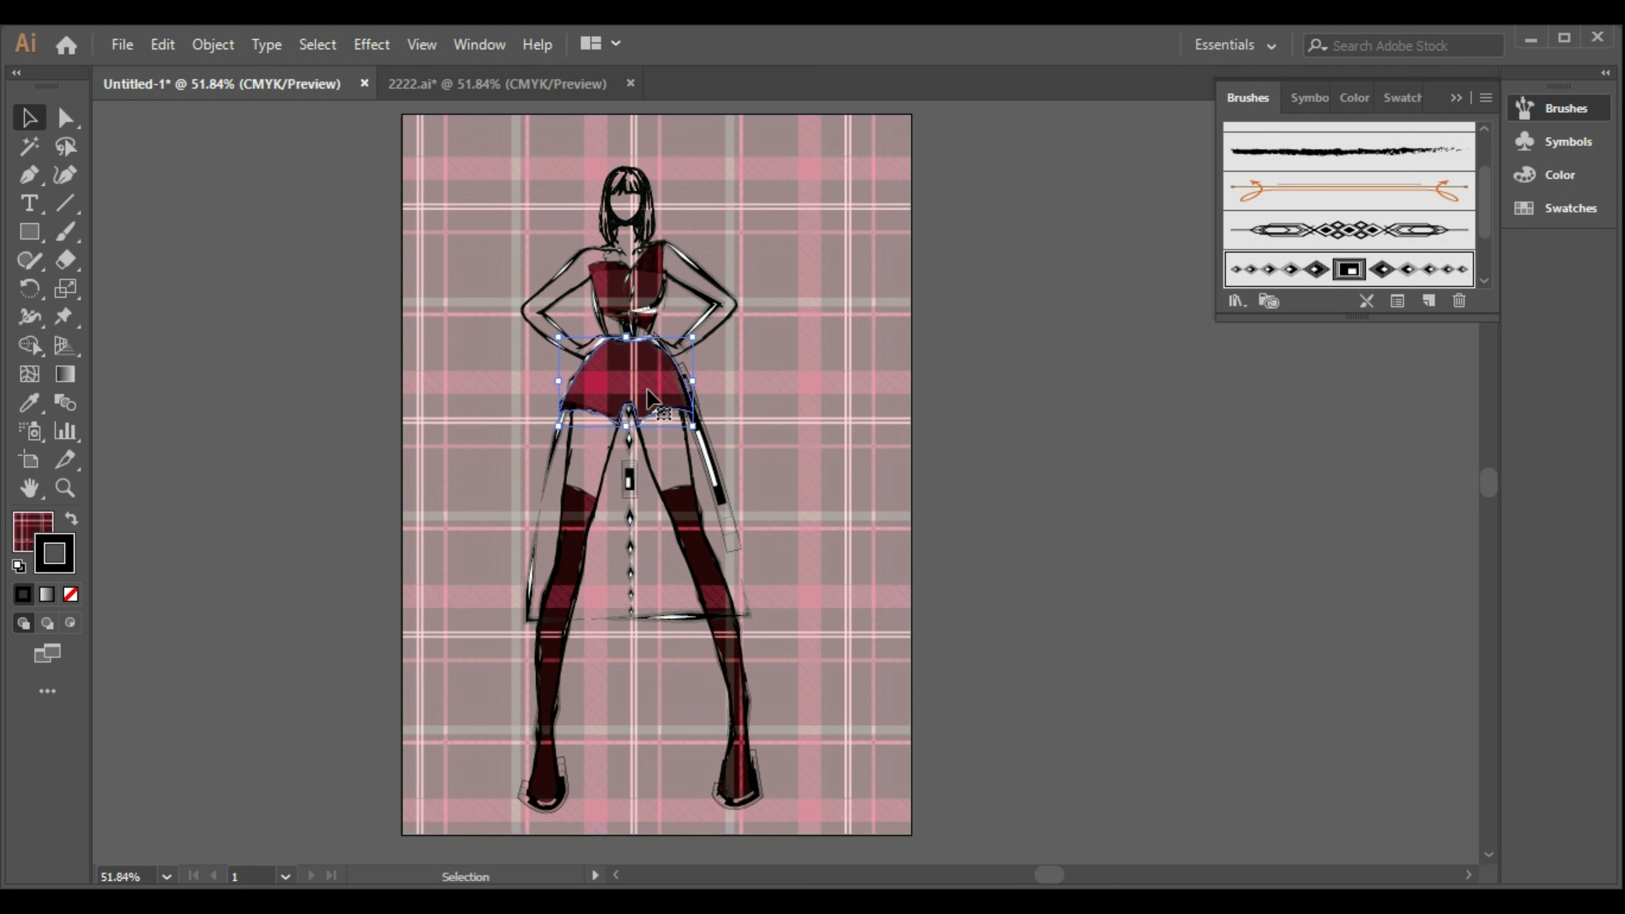